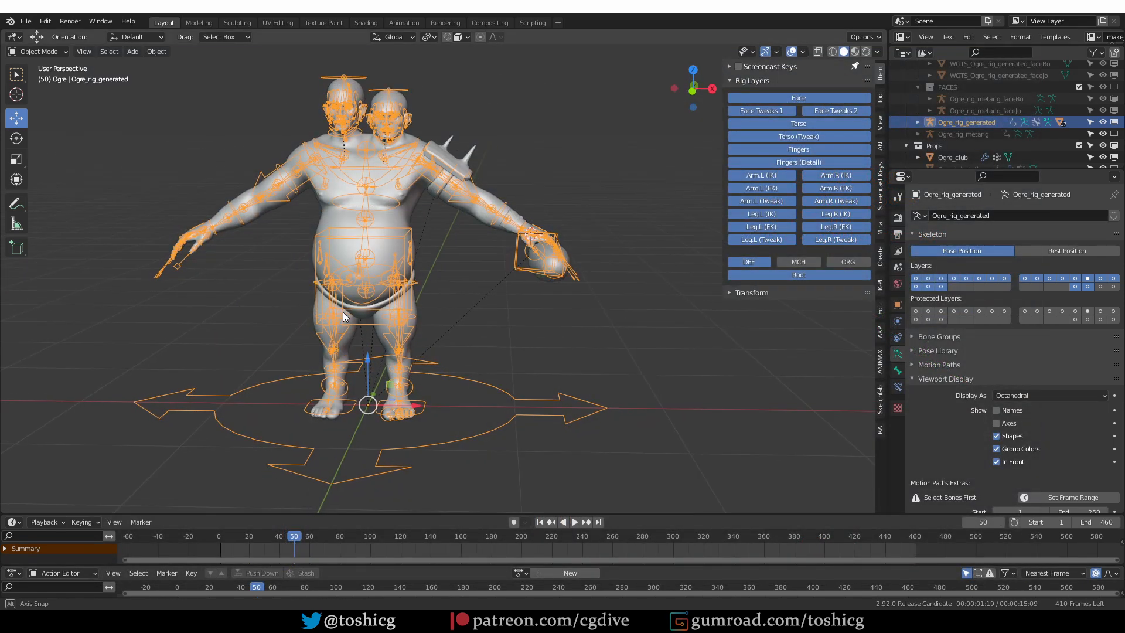
Preview the ogre without overlays, and try moving the left foot IK control, cancelling each move
{"action": "key", "text": "shift+alt+z"}
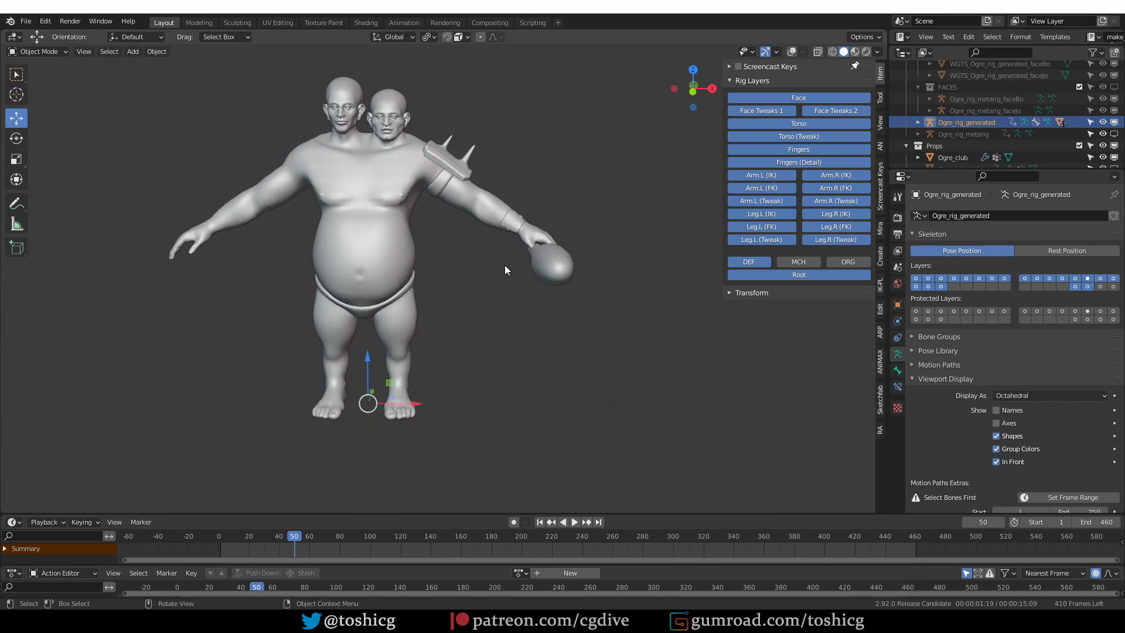
{"action": "key", "text": "shift+alt+z"}
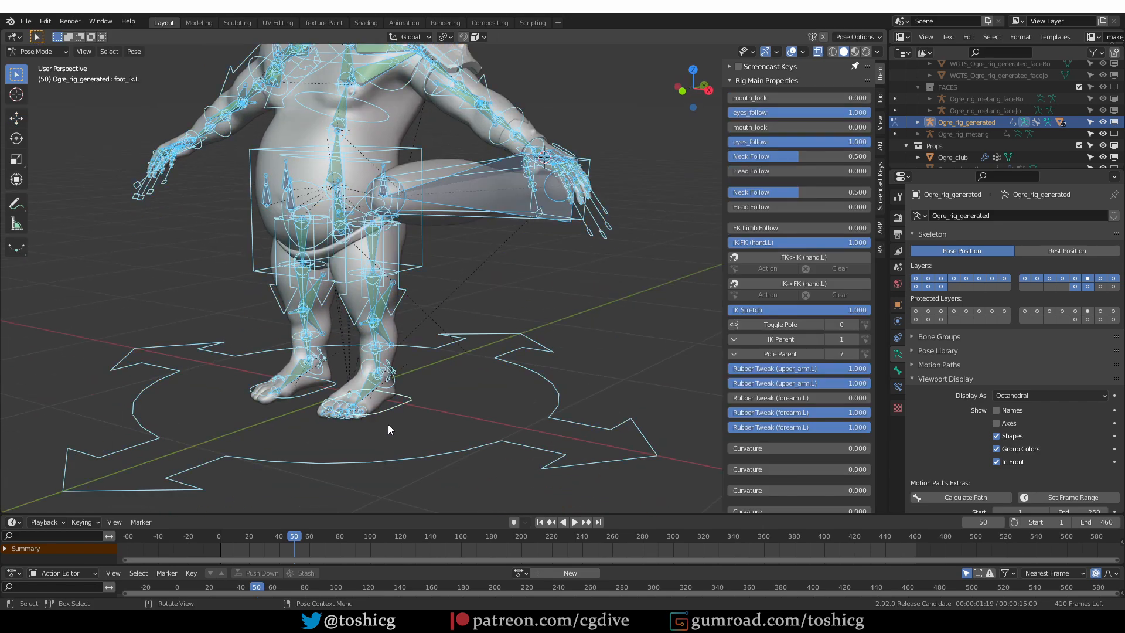
{"action": "left_click", "coordinate": [390, 423]}
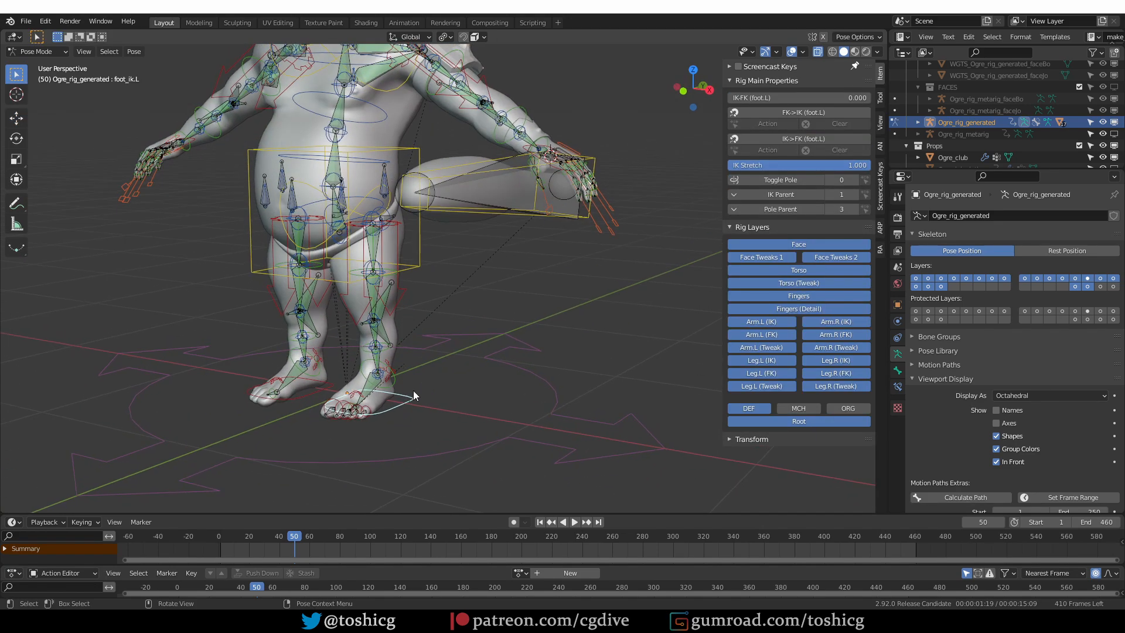
{"action": "key", "text": "g"}
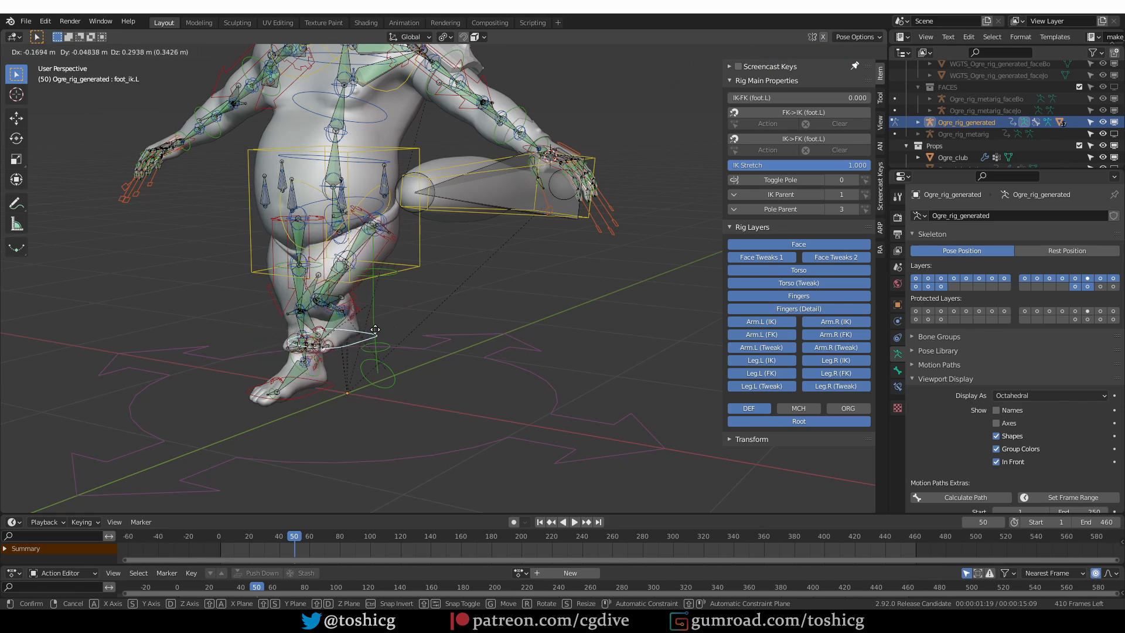
{"action": "right_click", "coordinate": [378, 331]}
{"action": "key", "text": "w"}
{"action": "middle_click_drag", "start_coordinate": [410, 355], "coordinate": [589, 357]}
{"action": "left_click_drag", "start_coordinate": [359, 349], "coordinate": [408, 337]}
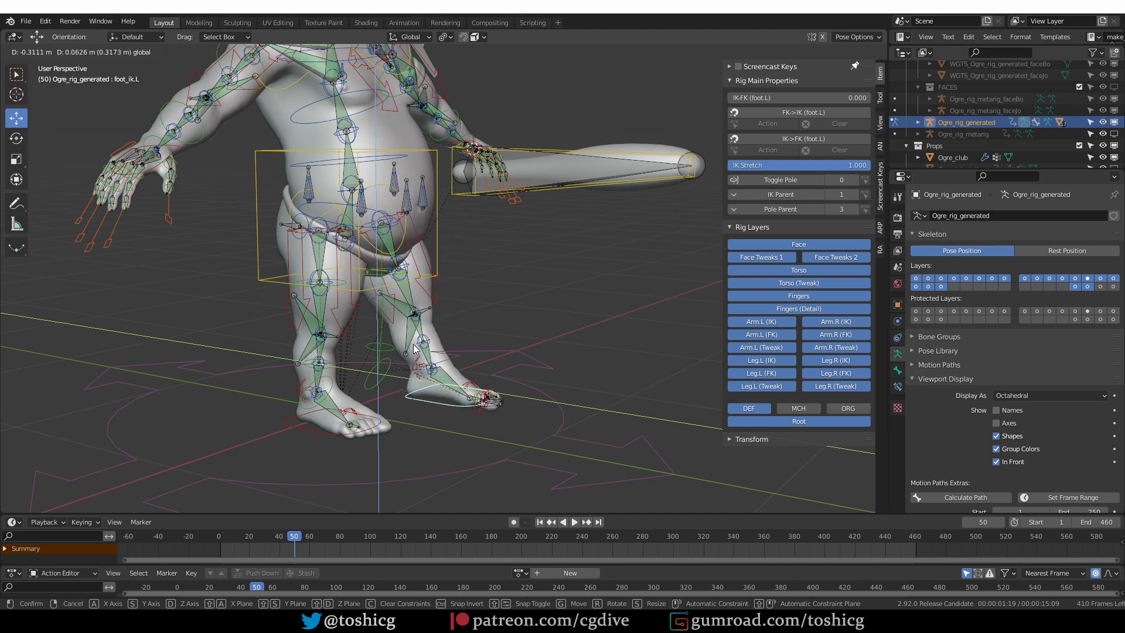
{"action": "right_click", "coordinate": [409, 337]}
Raise the left hand IK control by about 0.42 m along Z to test the arm
{"action": "middle_click_drag", "start_coordinate": [591, 322], "coordinate": [505, 324]}
{"action": "scroll", "coordinate": [505, 323], "scroll_direction": "down", "scroll_amount": 3}
{"action": "scroll", "coordinate": [516, 326], "scroll_direction": "up", "scroll_amount": 1}
{"action": "left_click", "coordinate": [532, 330]}
{"action": "scroll", "coordinate": [528, 333], "scroll_direction": "up", "scroll_amount": 2}
{"action": "key", "text": "g"}
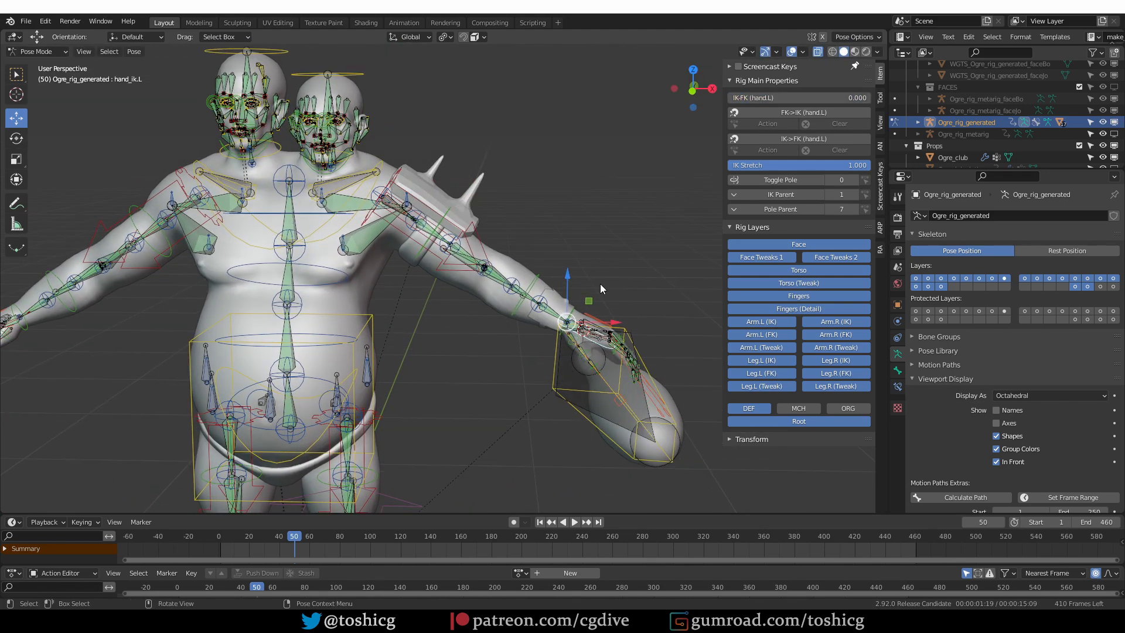
{"action": "key", "text": "g"}
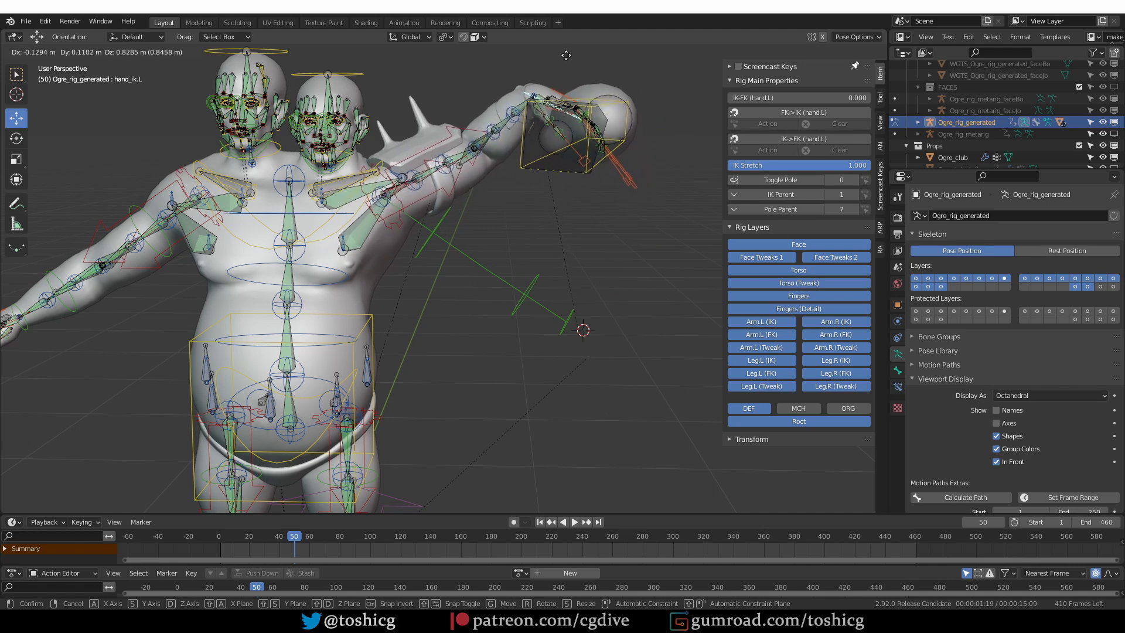
{"action": "left_click", "coordinate": [567, 61]}
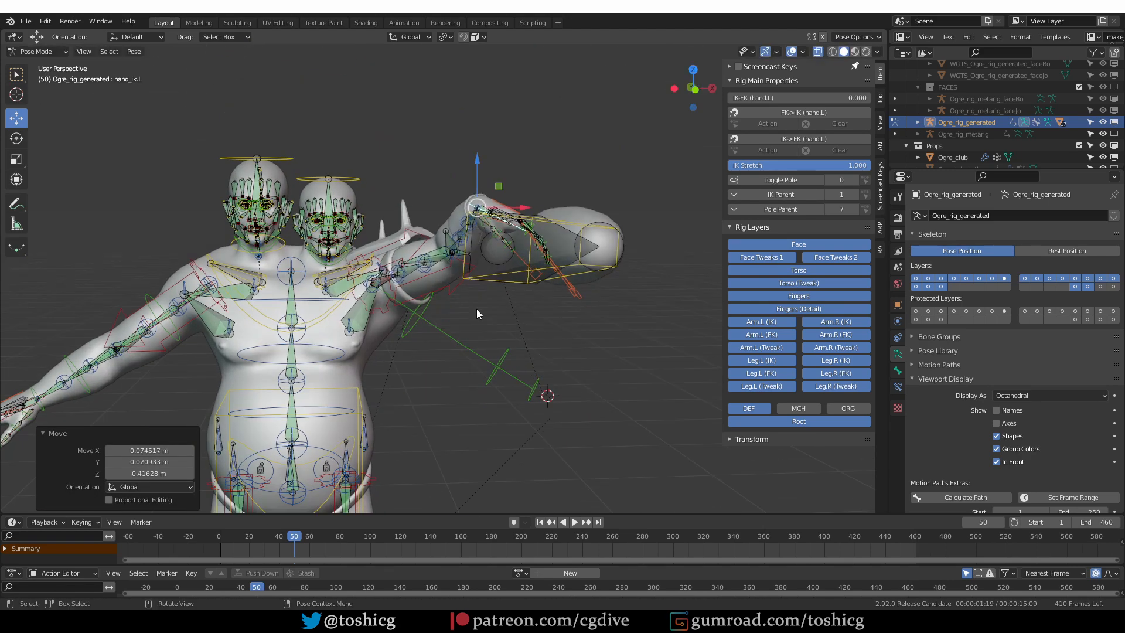
Hide the viewport overlays, lower the left hand slightly and rotate it so the club points upward
{"action": "key", "text": "shift+alt+z"}
{"action": "key", "text": "g"}
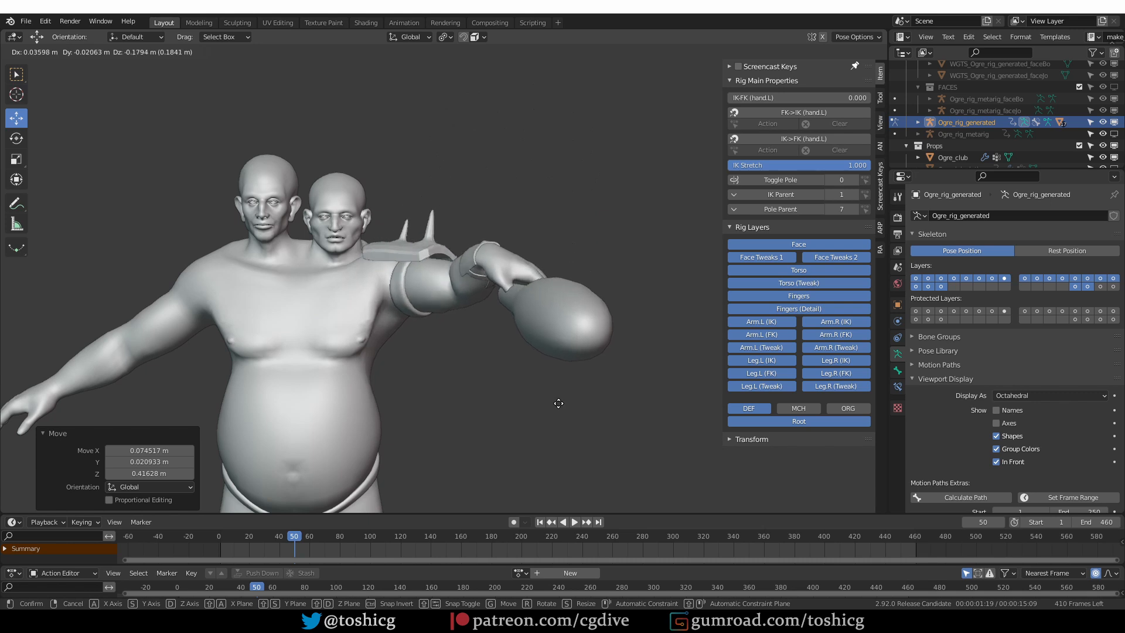
{"action": "left_click", "coordinate": [525, 405]}
{"action": "middle_click_drag", "start_coordinate": [525, 405], "coordinate": [528, 376]}
{"action": "key", "text": "r"}
{"action": "key", "text": "r"}
{"action": "left_click", "coordinate": [522, 440]}
{"action": "key", "text": "r"}
{"action": "left_click", "coordinate": [559, 390]}
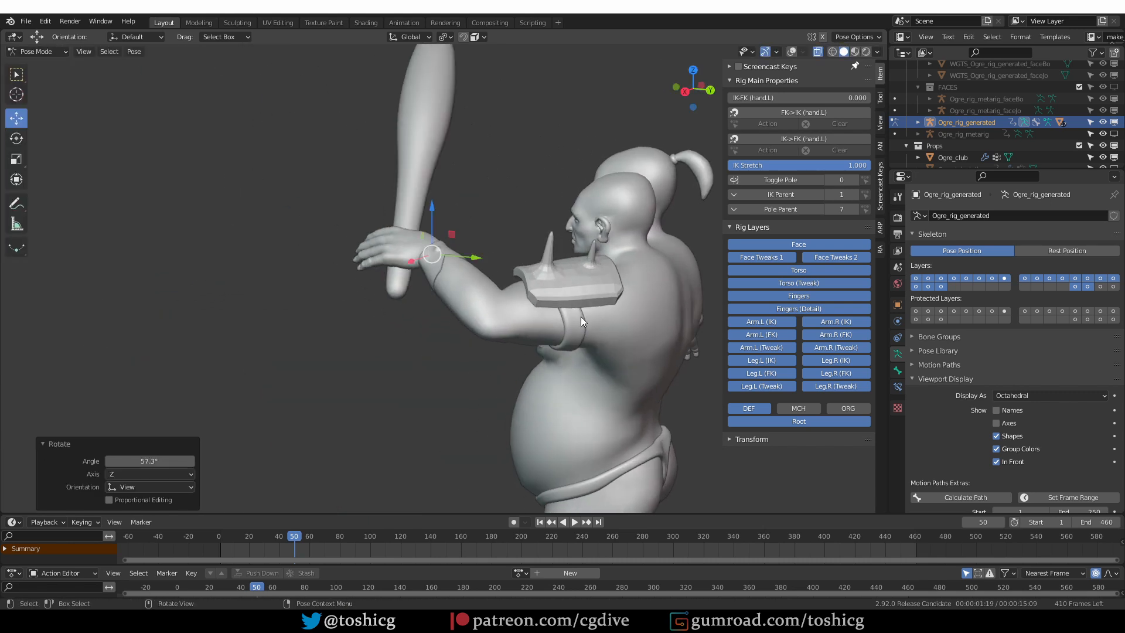
Lift the left hand above the head and trackball-rotate it so the club tilts back over the heads
{"action": "key", "text": "g"}
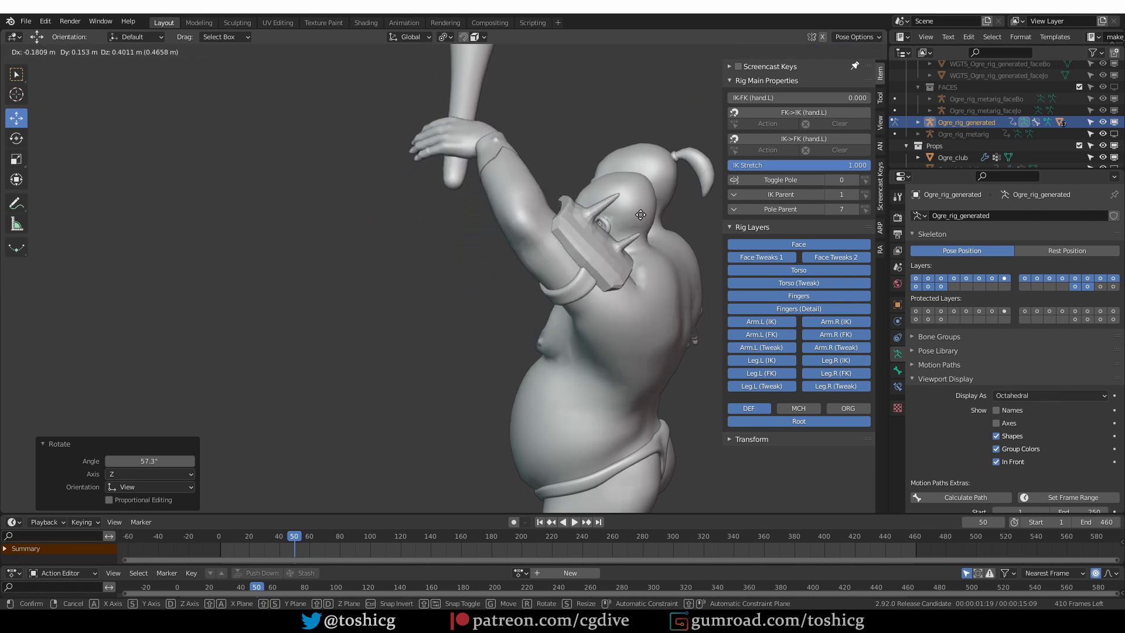
{"action": "left_click", "coordinate": [616, 211]}
{"action": "middle_click_drag", "start_coordinate": [615, 211], "coordinate": [616, 303]}
{"action": "key", "text": "r"}
{"action": "key", "text": "r"}
{"action": "left_click", "coordinate": [557, 291]}
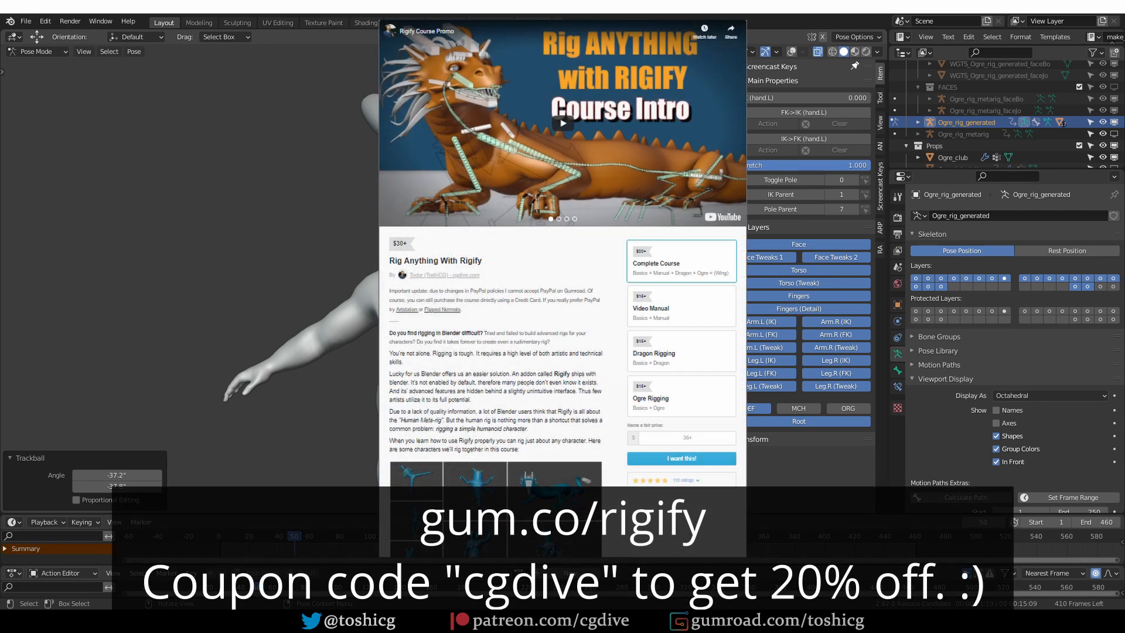
Show the viewport overlays again and clear all transforms of the left hand IK control
{"action": "left_click", "coordinate": [790, 51]}
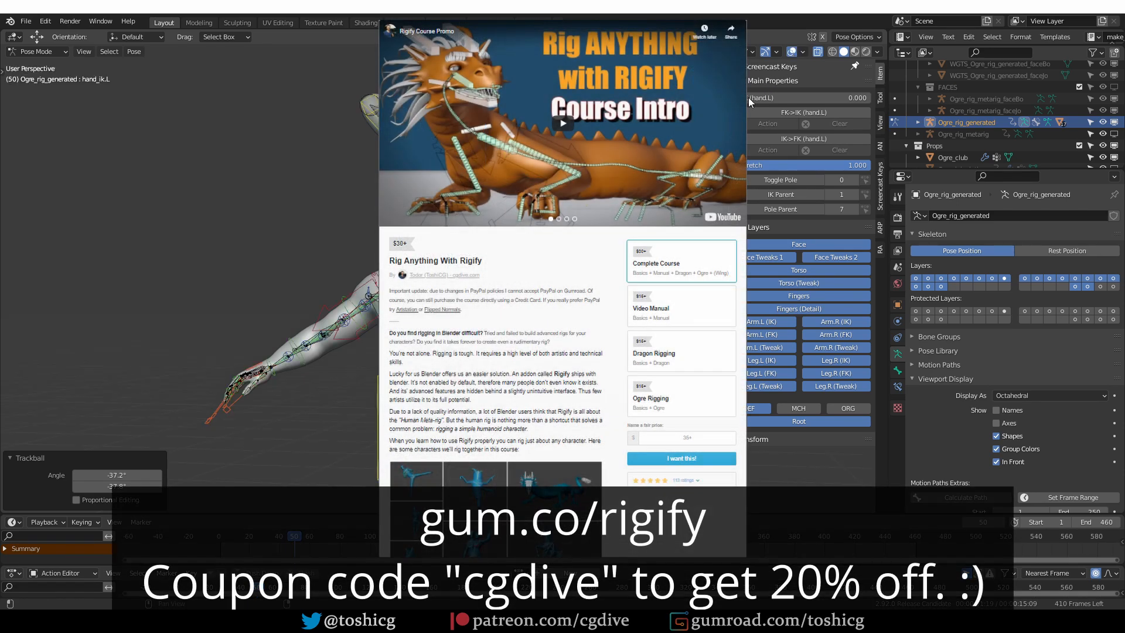
{"action": "scroll", "coordinate": [460, 167], "scroll_direction": "down", "scroll_amount": 2}
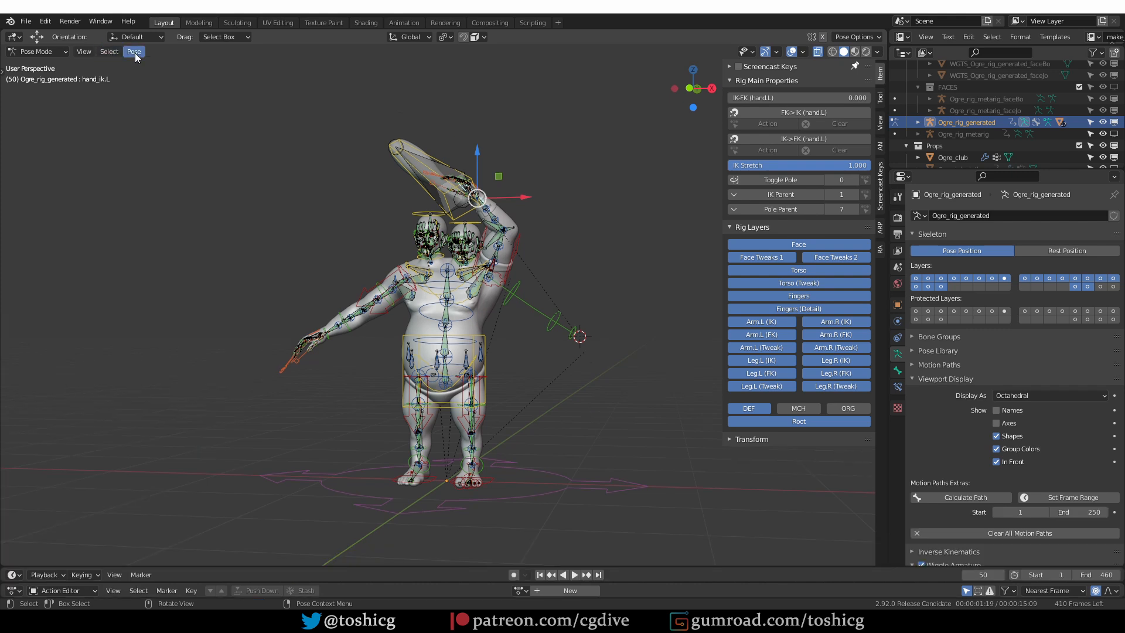
{"action": "left_click", "coordinate": [134, 52]}
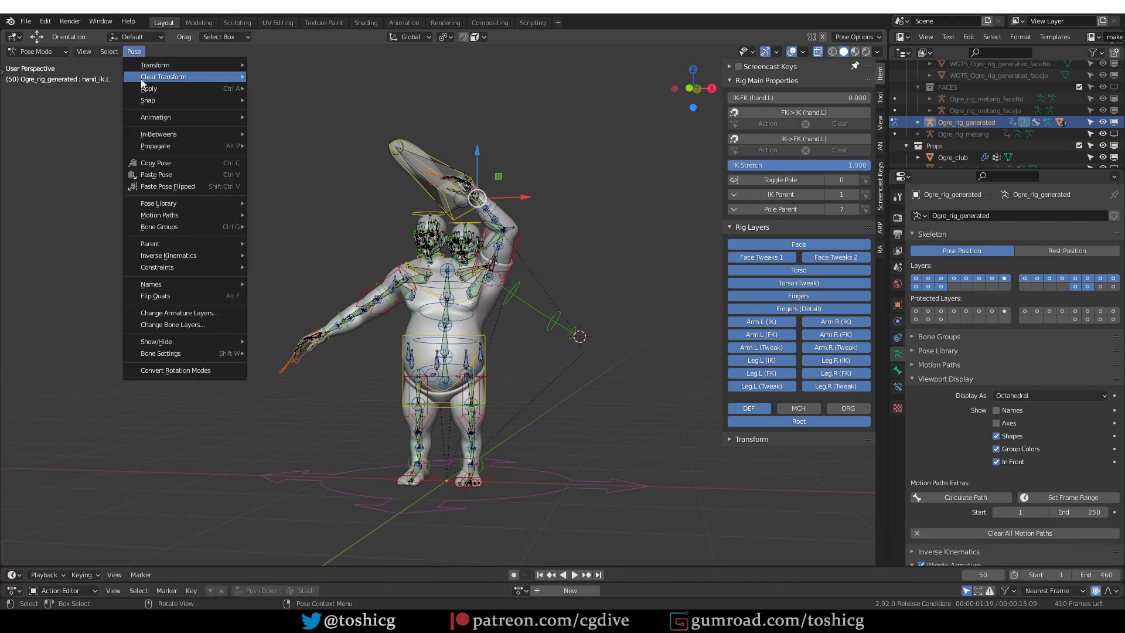
{"action": "mouse_move", "coordinate": [141, 81]}
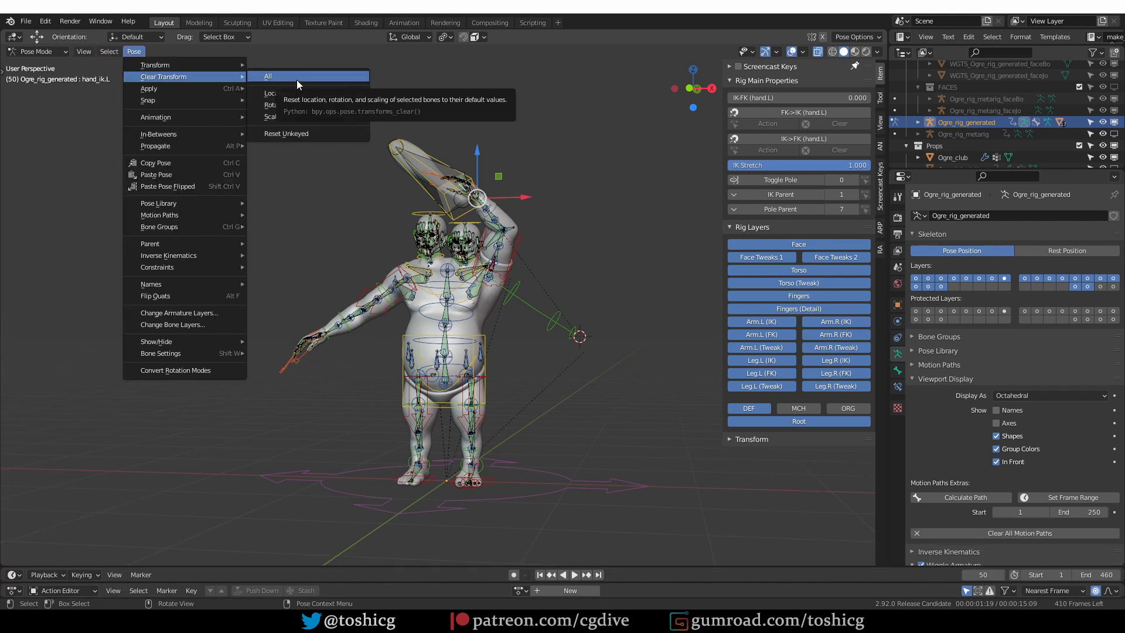
{"action": "left_click", "coordinate": [308, 80]}
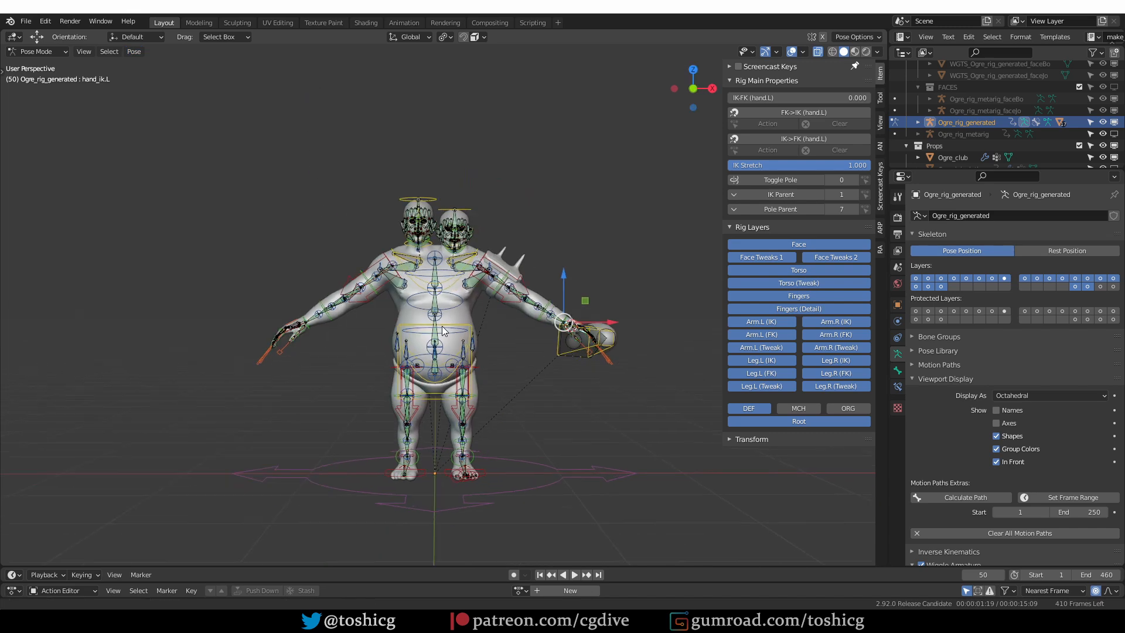
Return to Object Mode and duplicate the Ogre_rig_generated armature in place
{"action": "key", "text": "ctrl+Tab"}
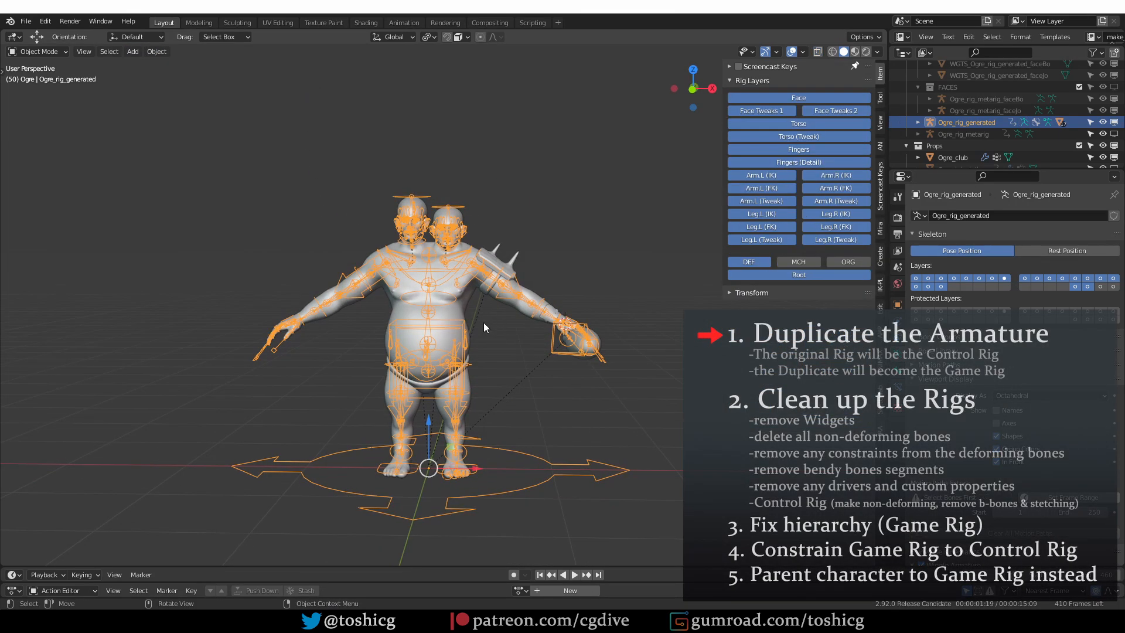
{"action": "scroll", "coordinate": [483, 323], "scroll_direction": "up", "scroll_amount": 1}
{"action": "scroll", "coordinate": [479, 312], "scroll_direction": "down", "scroll_amount": 1}
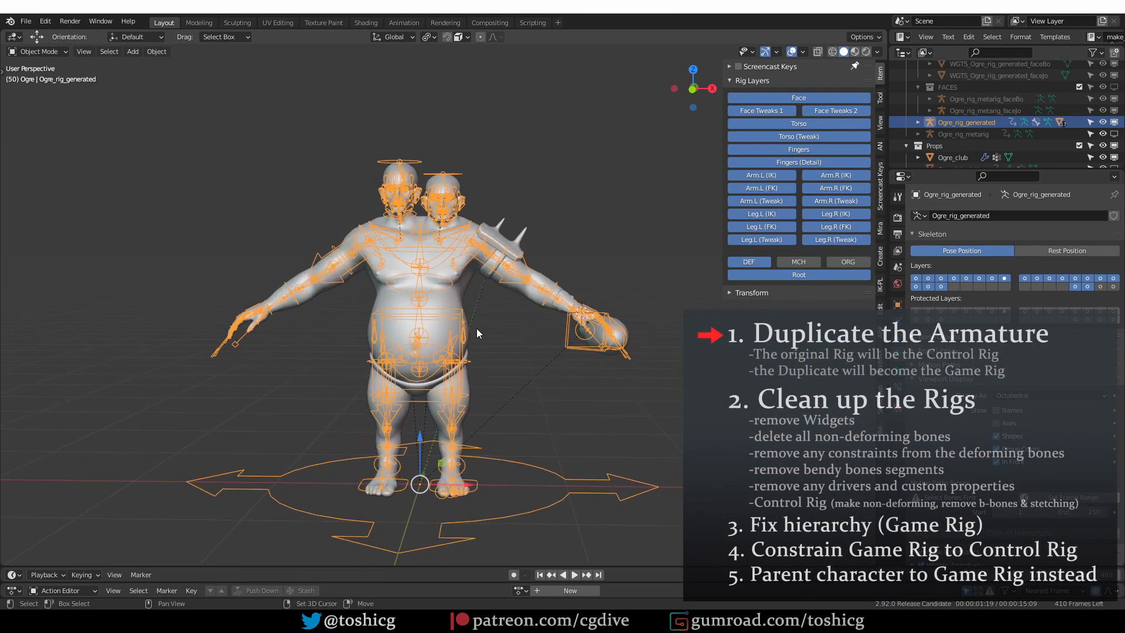
{"action": "key", "text": "shift+d"}
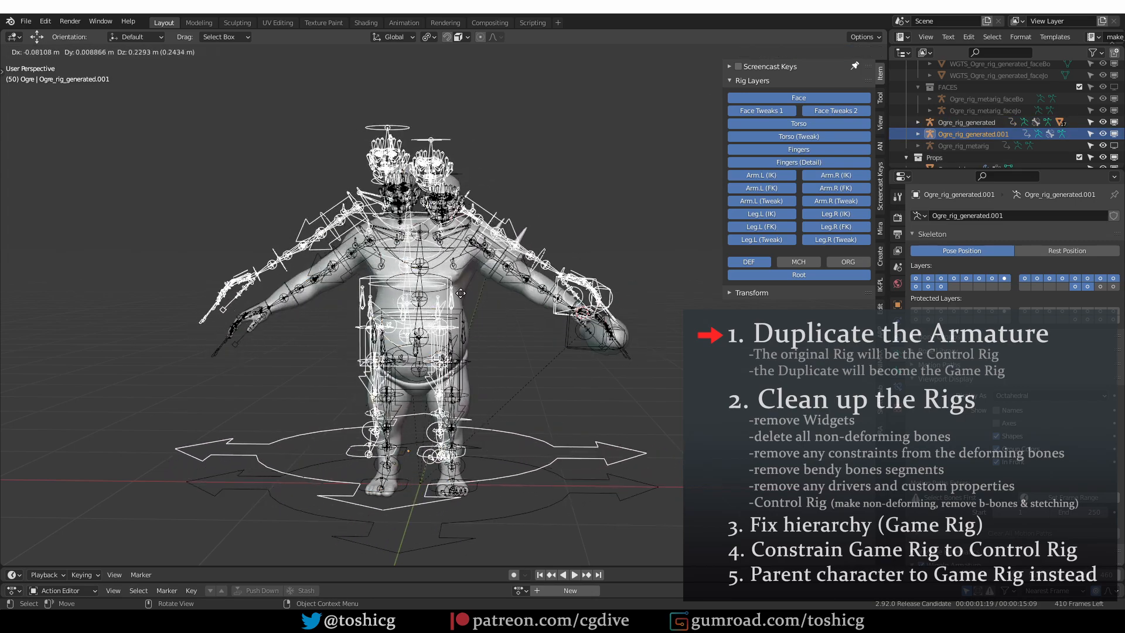
{"action": "key", "text": "Escape"}
Rename the duplicated armature object as Ogre_game_rig
{"action": "double_click", "coordinate": [962, 134]}
{"action": "scroll", "coordinate": [959, 137], "scroll_direction": "down", "scroll_amount": 1}
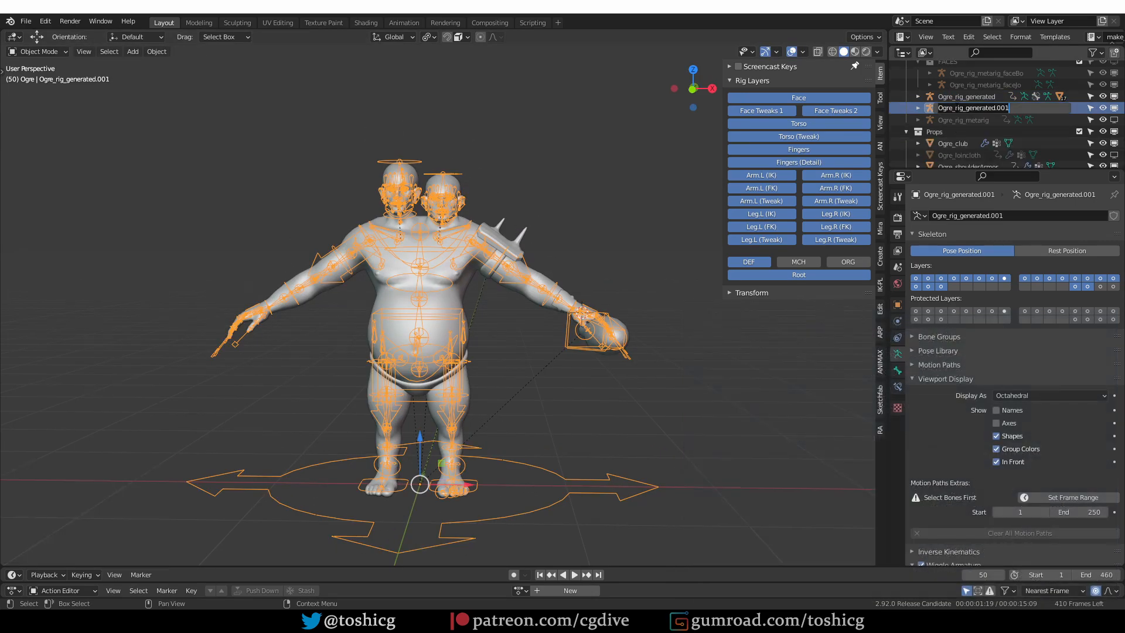
{"action": "left_click", "coordinate": [963, 108]}
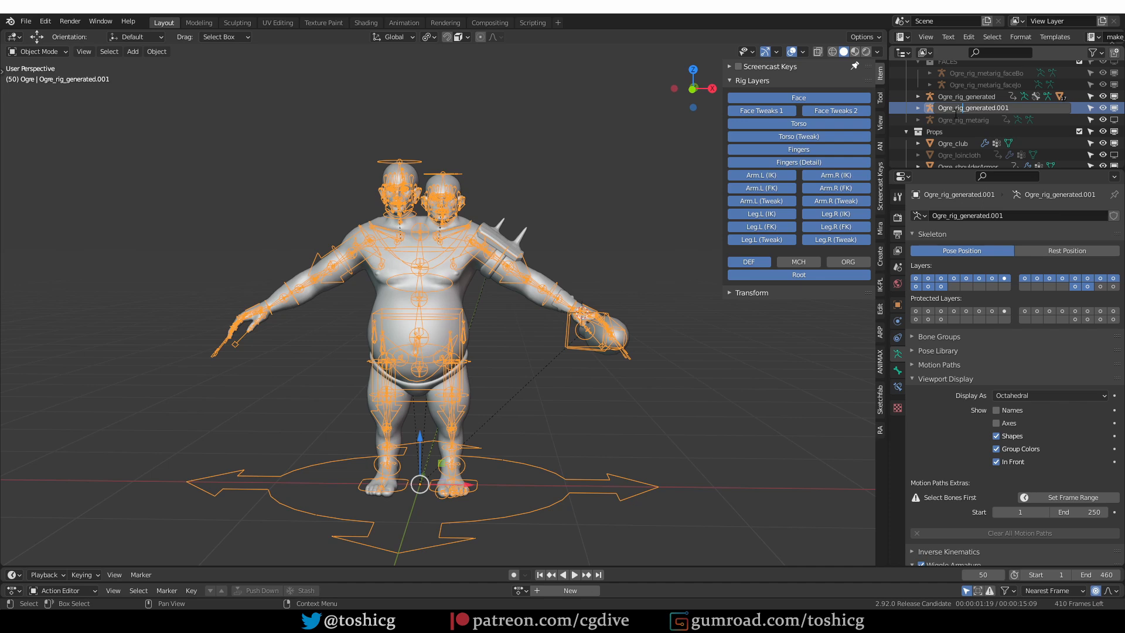
{"action": "left_click_drag", "start_coordinate": [963, 113], "coordinate": [1053, 120]}
{"action": "type", "text": "game_rig"}
{"action": "key", "text": "Return"}
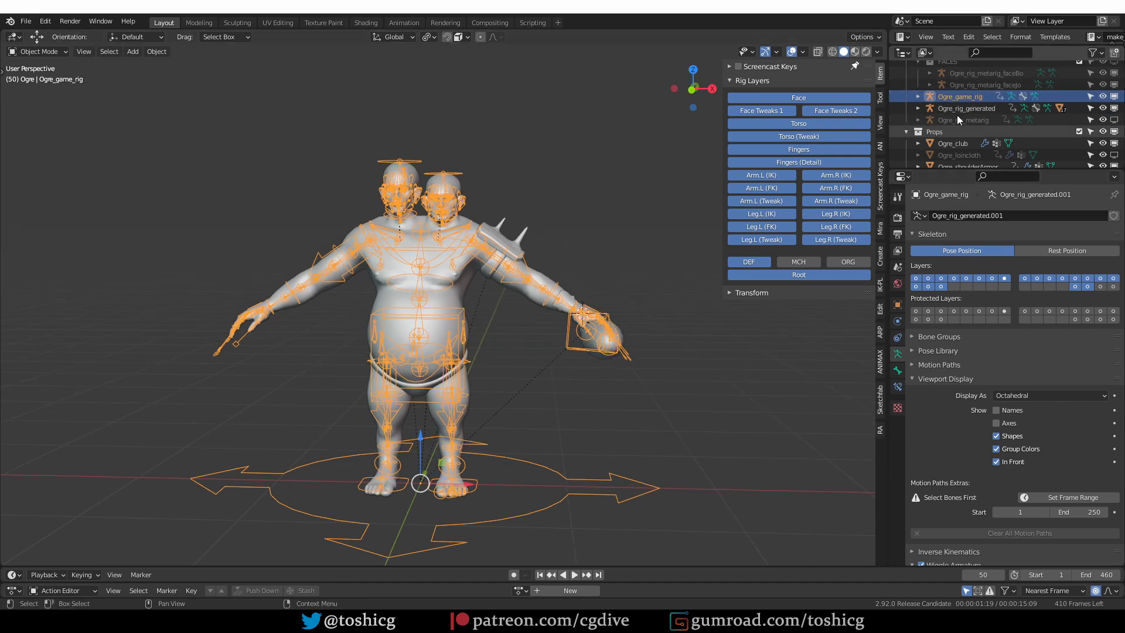
Rename the original armature object as Ogre_control_rig
{"action": "left_click", "coordinate": [966, 111]}
{"action": "double_click", "coordinate": [965, 111]}
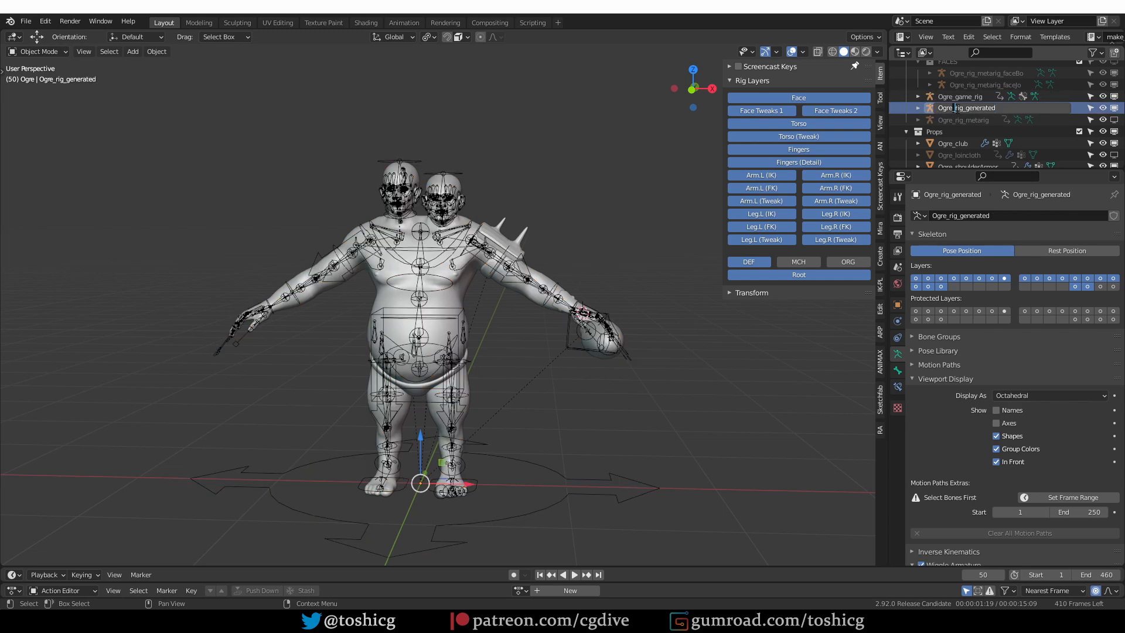
{"action": "key", "text": "ctrl+BackSpace"}
{"action": "key", "text": "ctrl+BackSpace"}
{"action": "type", "text": "control_rig"}
{"action": "key", "text": "Return"}
Isolate Ogre_game_rig in local view and switch it to Edit Mode
{"action": "left_click", "coordinate": [1035, 109]}
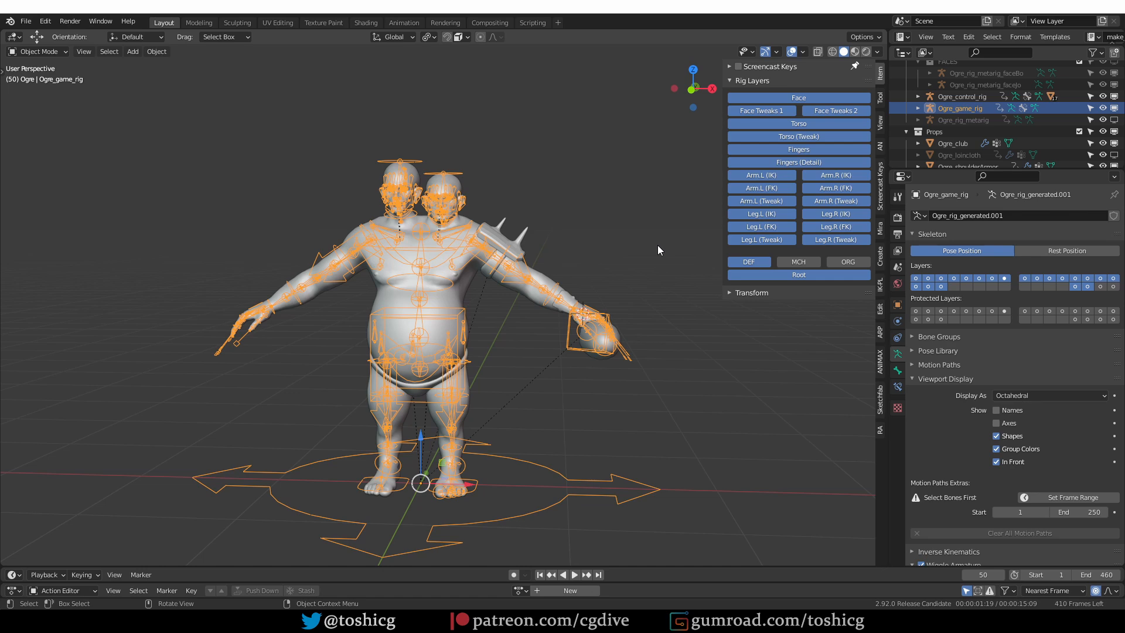
{"action": "key", "text": "KP_Divide"}
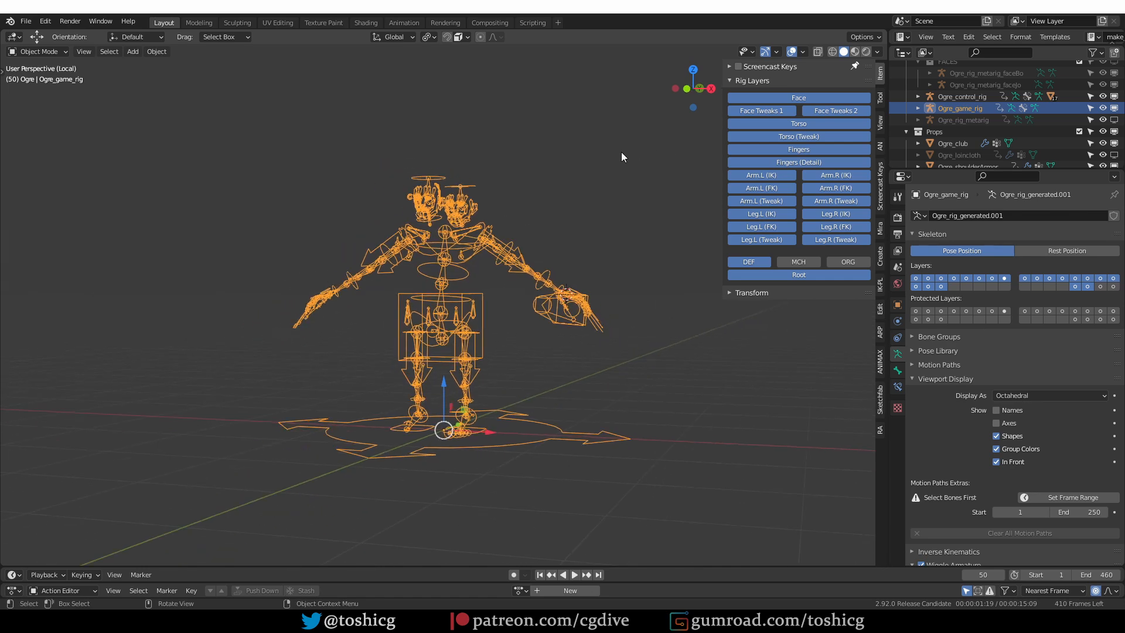
{"action": "key", "text": "ctrl+Tab"}
{"action": "left_click", "coordinate": [626, 204]}
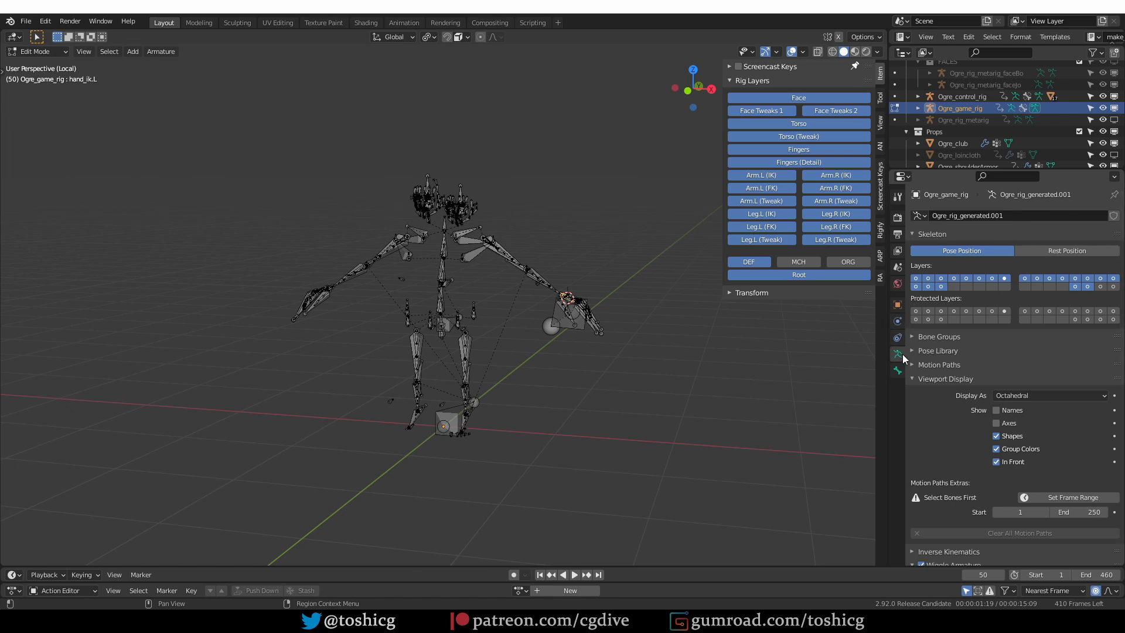
Show the MCH and ORG bone layers of the game rig as well, and reveal any hidden bones
{"action": "left_click", "coordinate": [1100, 286], "text": "shift"}
{"action": "left_click", "coordinate": [1113, 286], "text": "shift"}
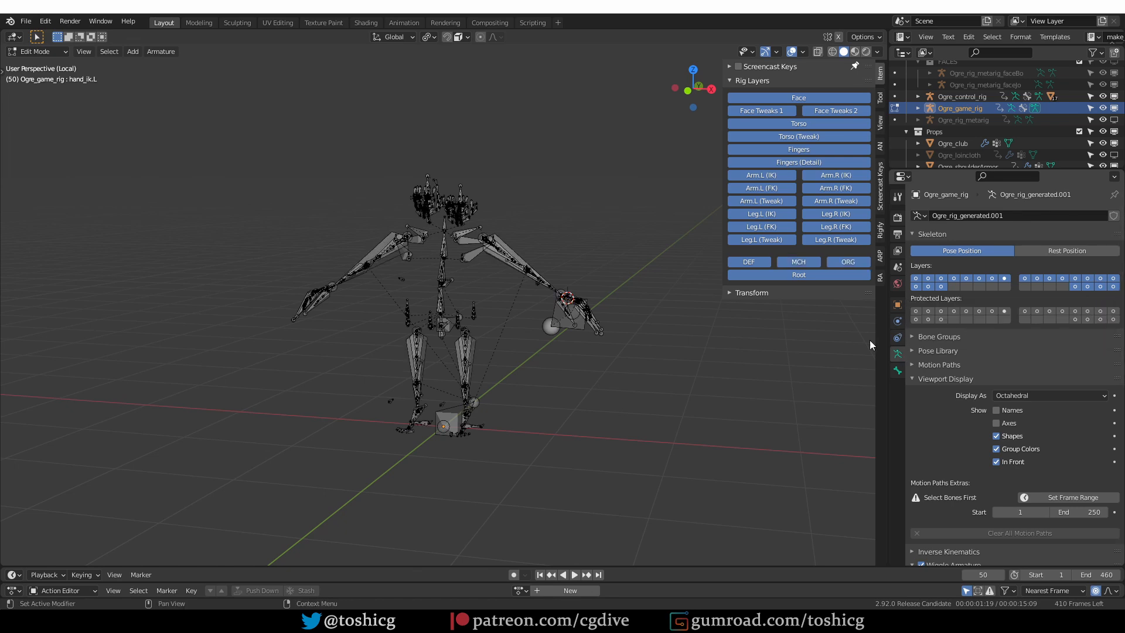
{"action": "middle_click_drag", "start_coordinate": [588, 378], "coordinate": [603, 380]}
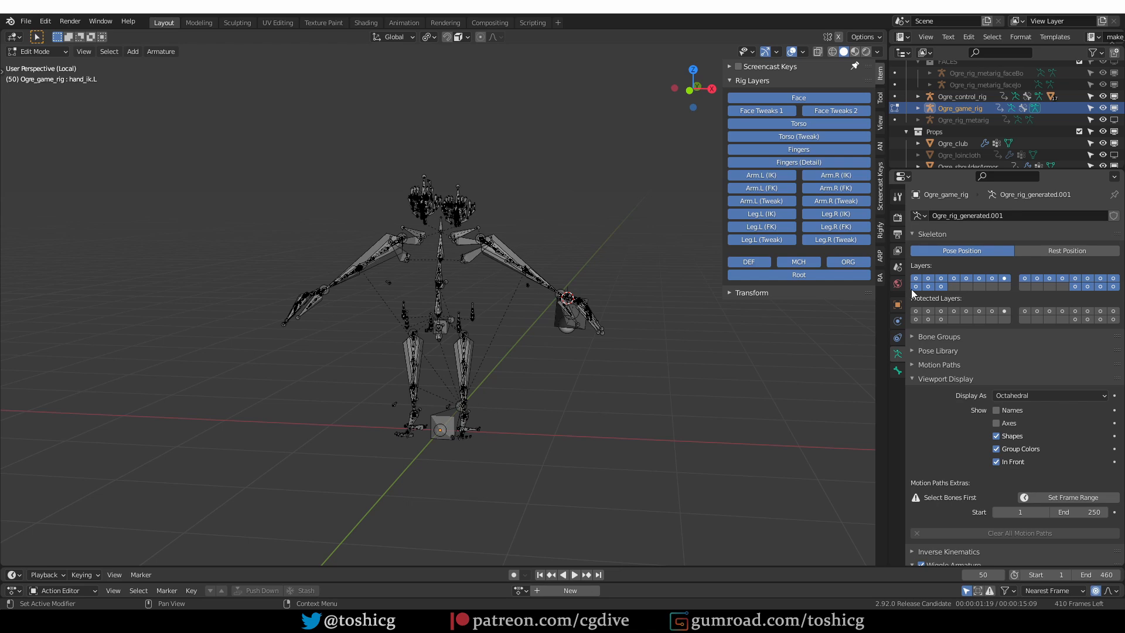
{"action": "middle_click_drag", "start_coordinate": [481, 387], "coordinate": [493, 389]}
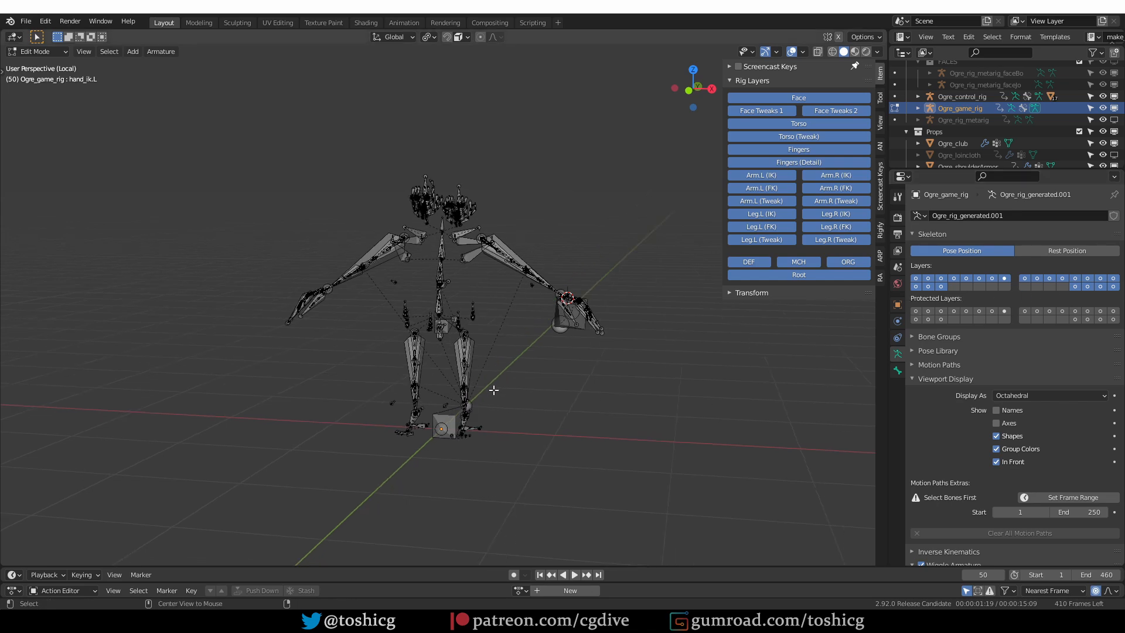
{"action": "key", "text": "alt+h"}
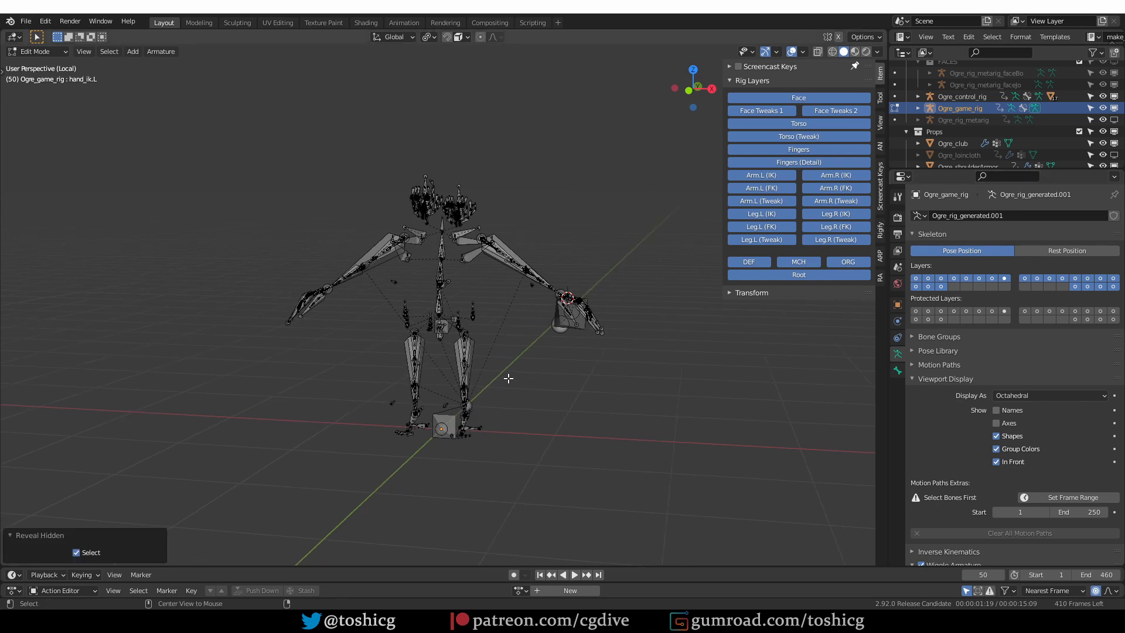
{"action": "middle_click_drag", "start_coordinate": [505, 377], "coordinate": [502, 372]}
Turn on Screencast Keys, and switch the game rig between Pose Mode and Edit Mode, ending in Edit Mode
{"action": "left_click", "coordinate": [736, 67]}
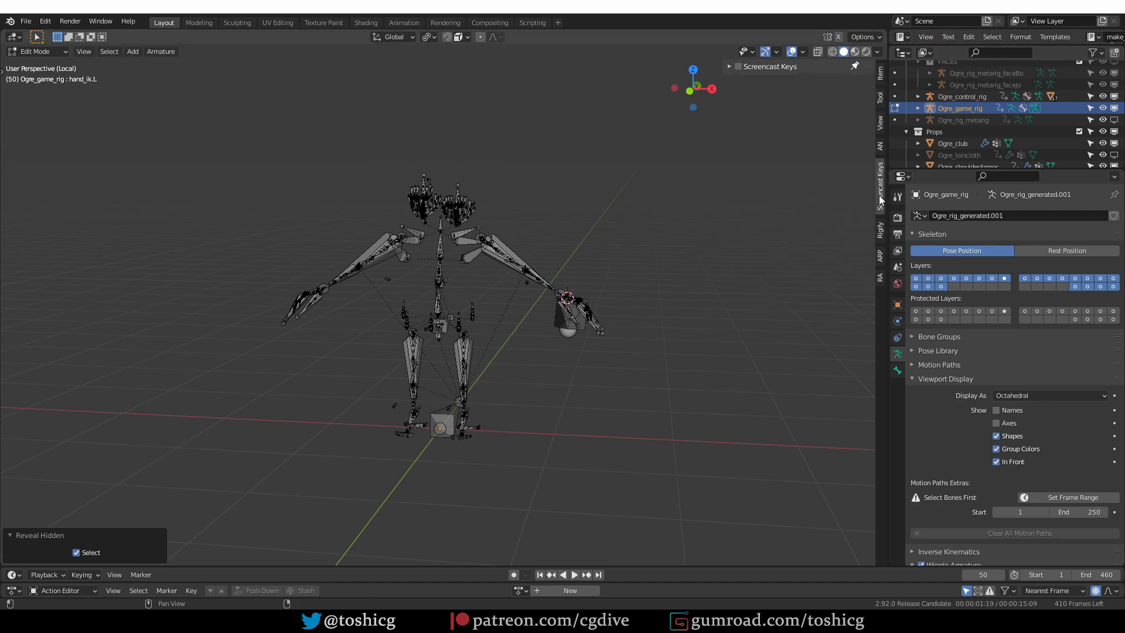
{"action": "left_click", "coordinate": [729, 67]}
{"action": "key", "text": "Tab"}
{"action": "key", "text": "Tab"}
{"action": "key", "text": "Tab"}
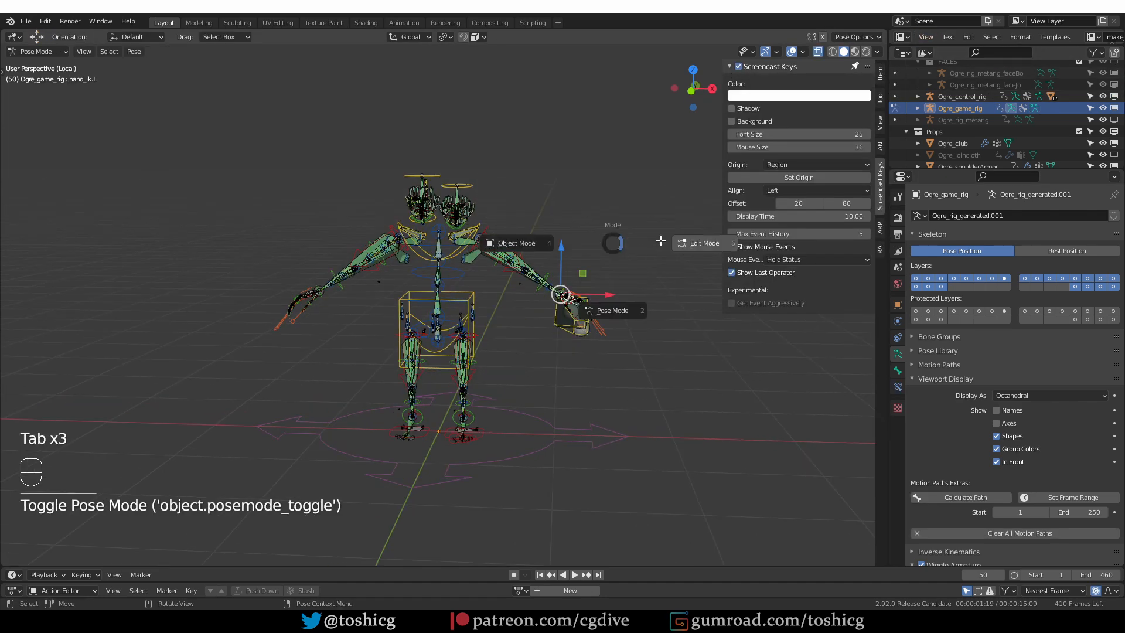
{"action": "left_click", "coordinate": [640, 242]}
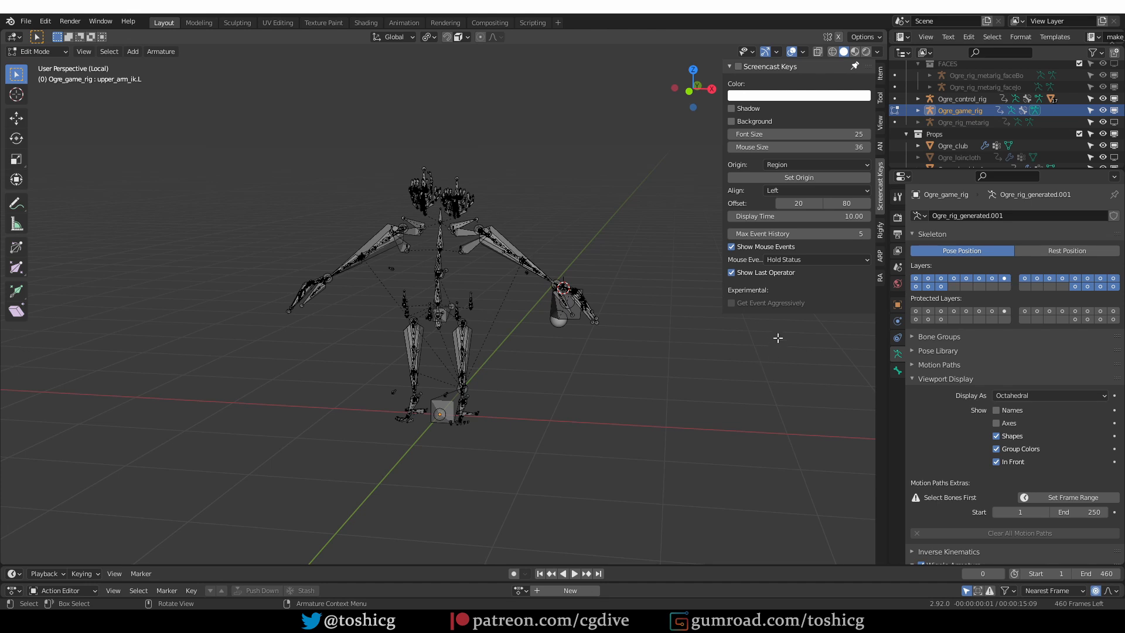
Clear the animation data from the Ogre_game_rig object and from its Ogre_rig_generated.001 armature data
{"action": "left_click", "coordinate": [918, 111]}
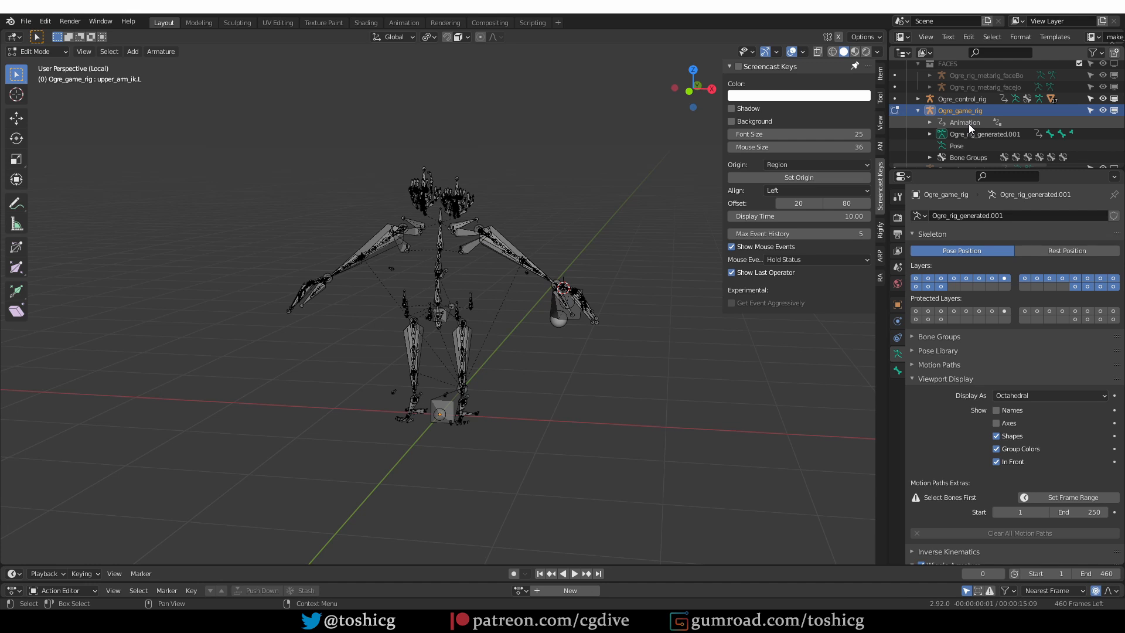
{"action": "left_click", "coordinate": [930, 134]}
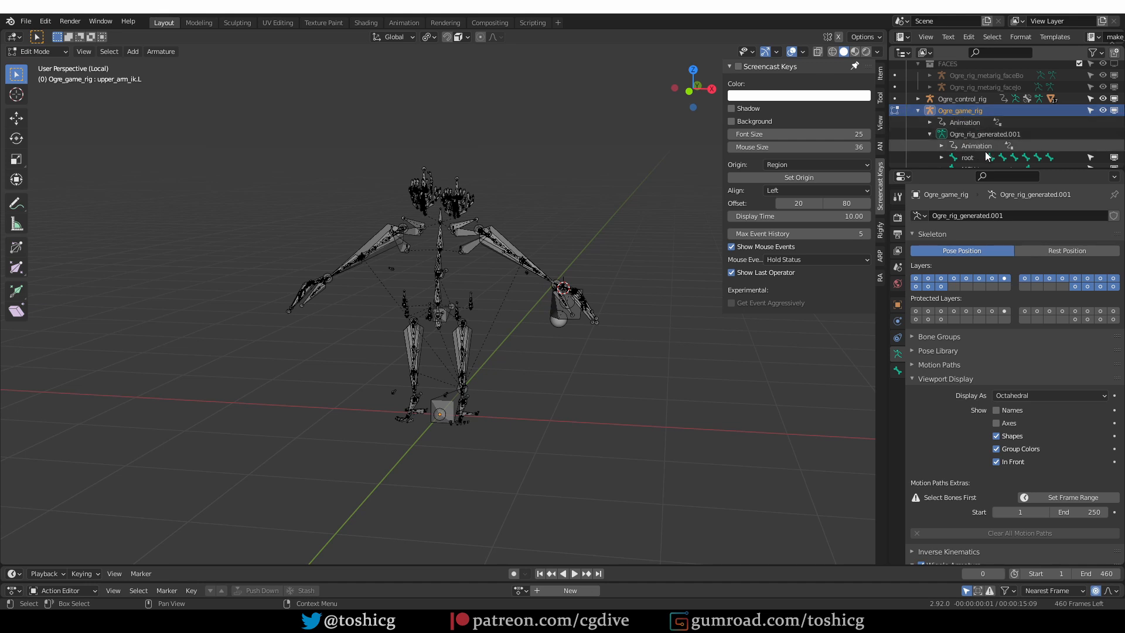
{"action": "right_click", "coordinate": [961, 123]}
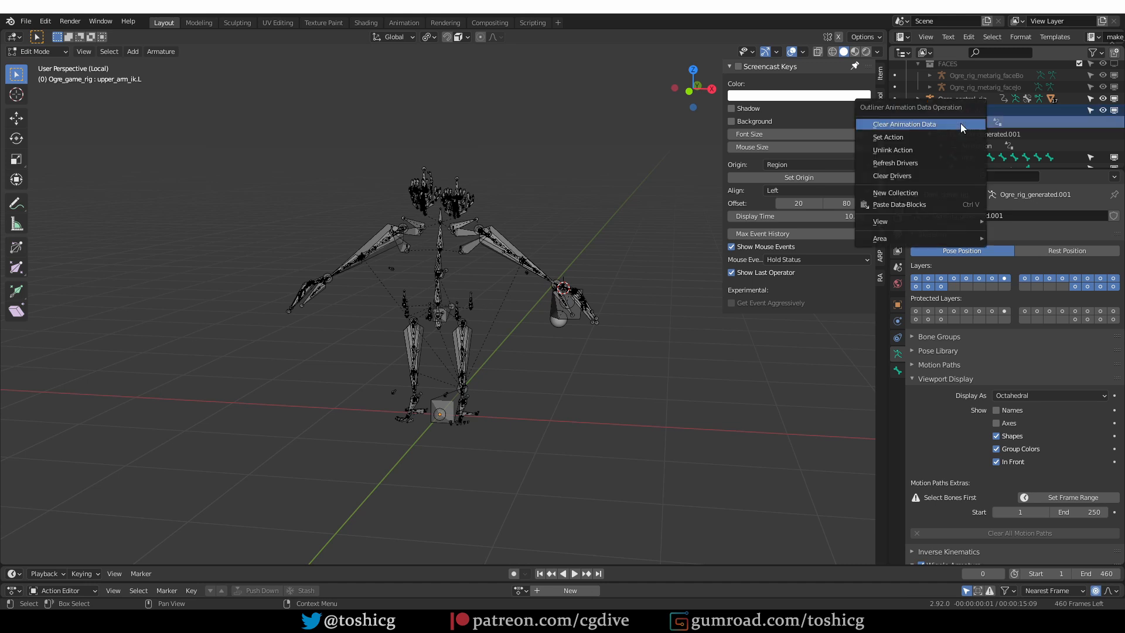
{"action": "left_click", "coordinate": [929, 126]}
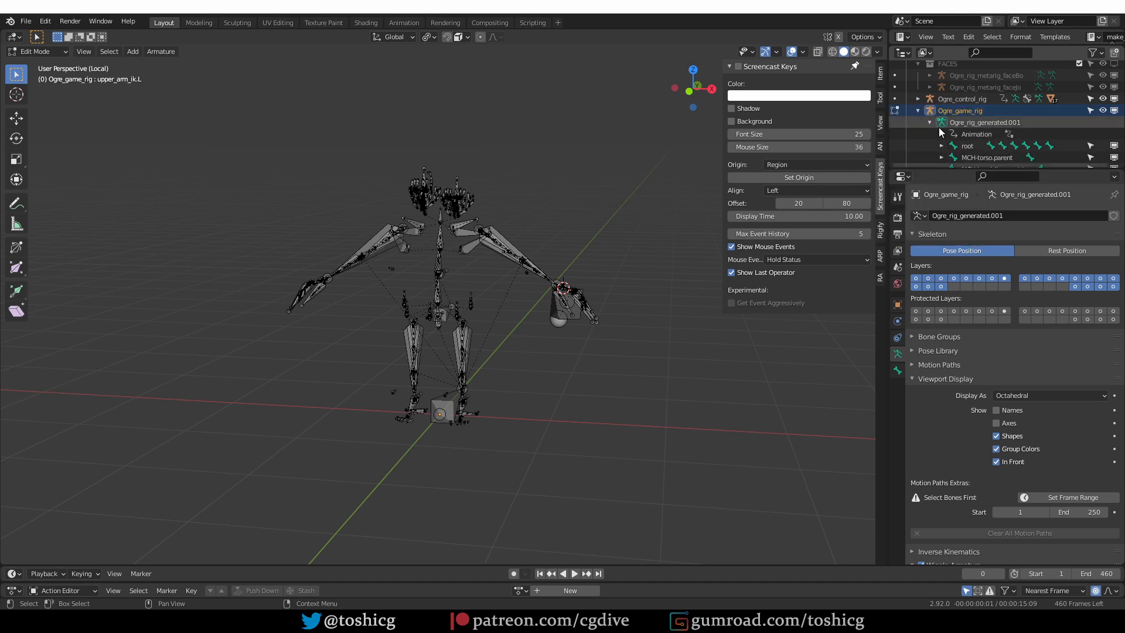
{"action": "right_click", "coordinate": [997, 134]}
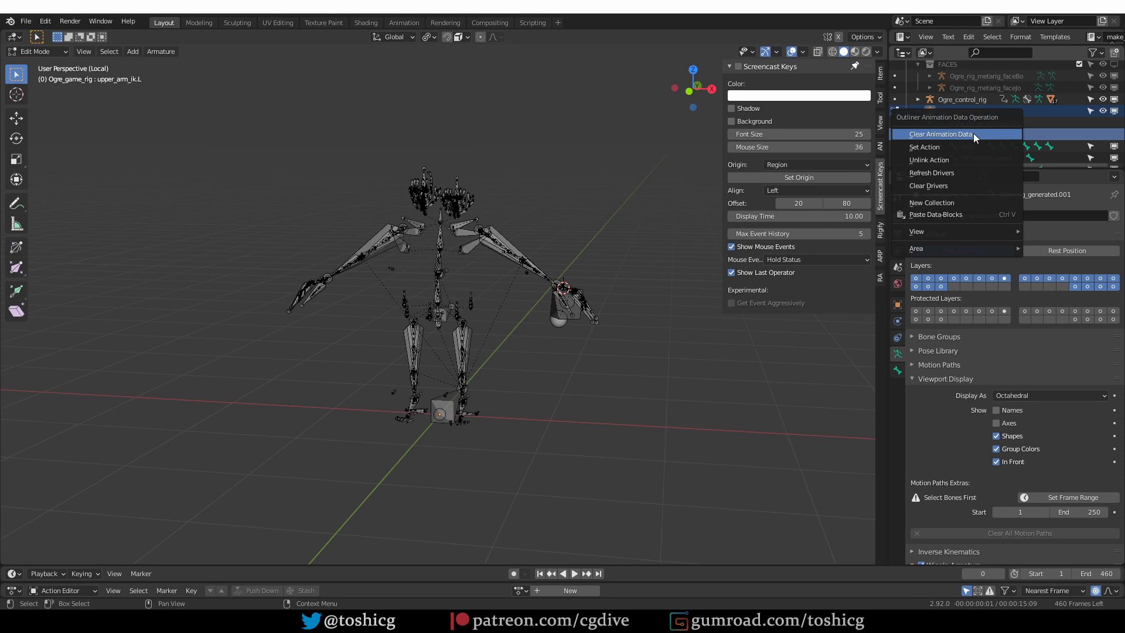
{"action": "left_click", "coordinate": [983, 134]}
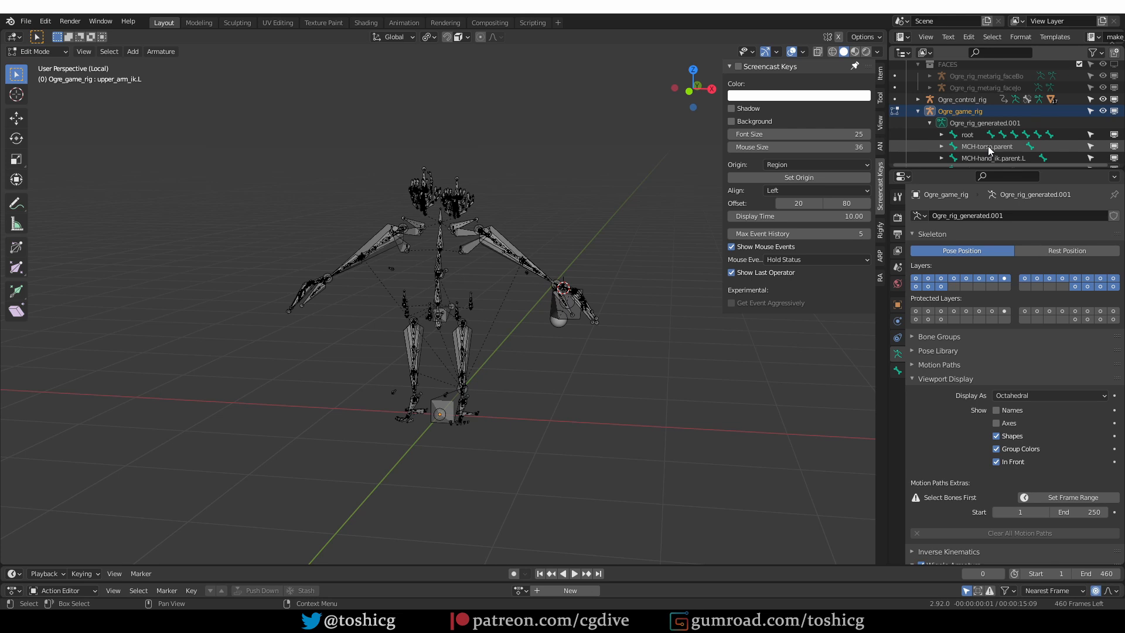
{"action": "left_click", "coordinate": [102, 22]}
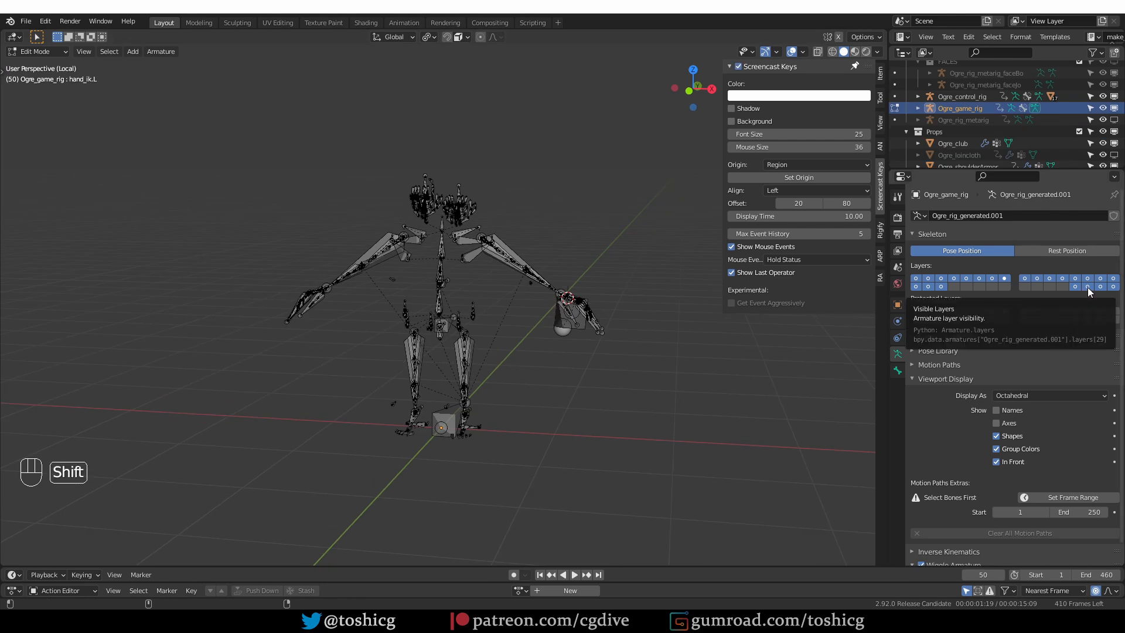
Hide the deform bone layer of the game rig and delete all the bones on the other layers
{"action": "key", "text": "shift"}
{"action": "left_click", "coordinate": [1089, 287], "text": "shift"}
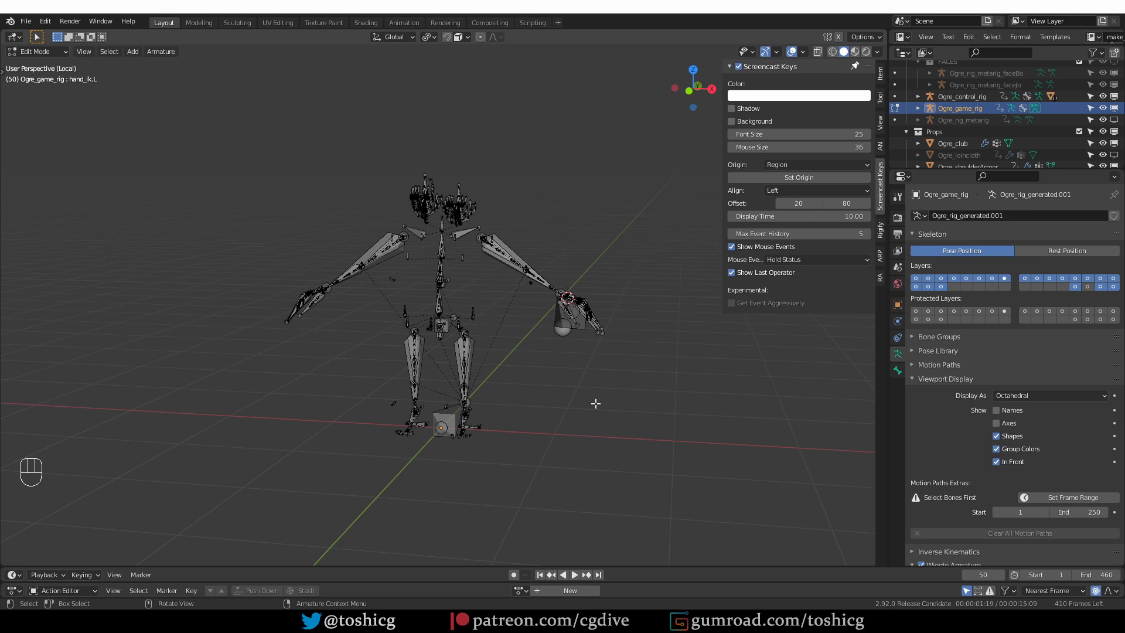
{"action": "key", "text": "a"}
{"action": "middle_click_drag", "start_coordinate": [604, 406], "coordinate": [606, 407]}
{"action": "key", "text": "x"}
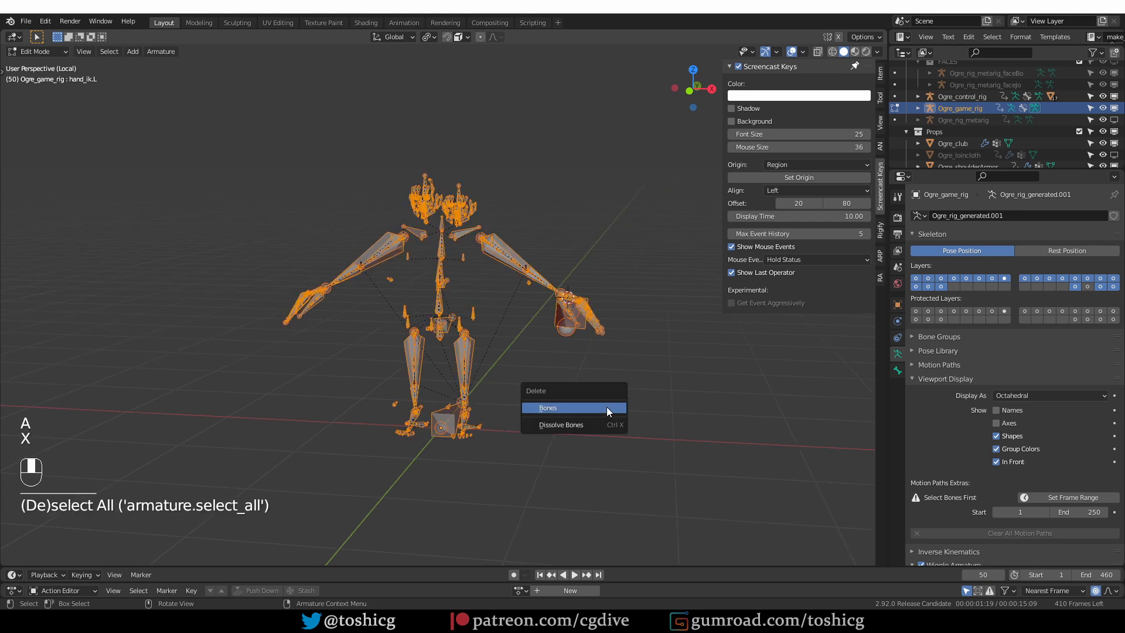
{"action": "left_click", "coordinate": [606, 407]}
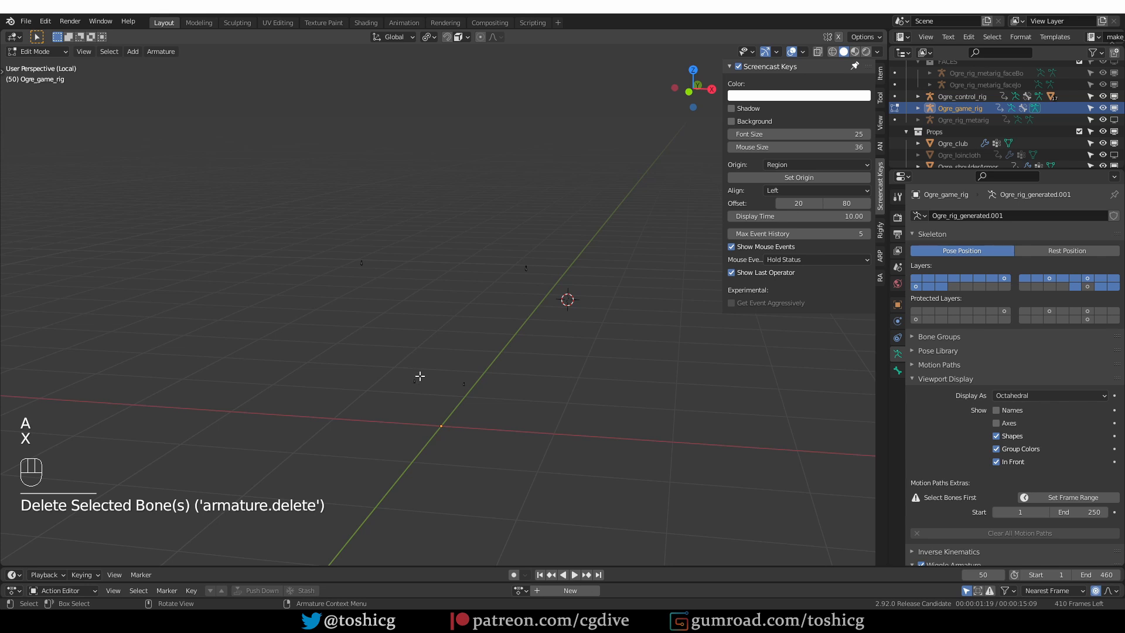
Try to select the few bones left over in the viewport after the deletion
{"action": "middle_click_drag", "start_coordinate": [419, 376], "coordinate": [349, 211]}
{"action": "left_click_drag", "start_coordinate": [350, 211], "coordinate": [291, 184]}
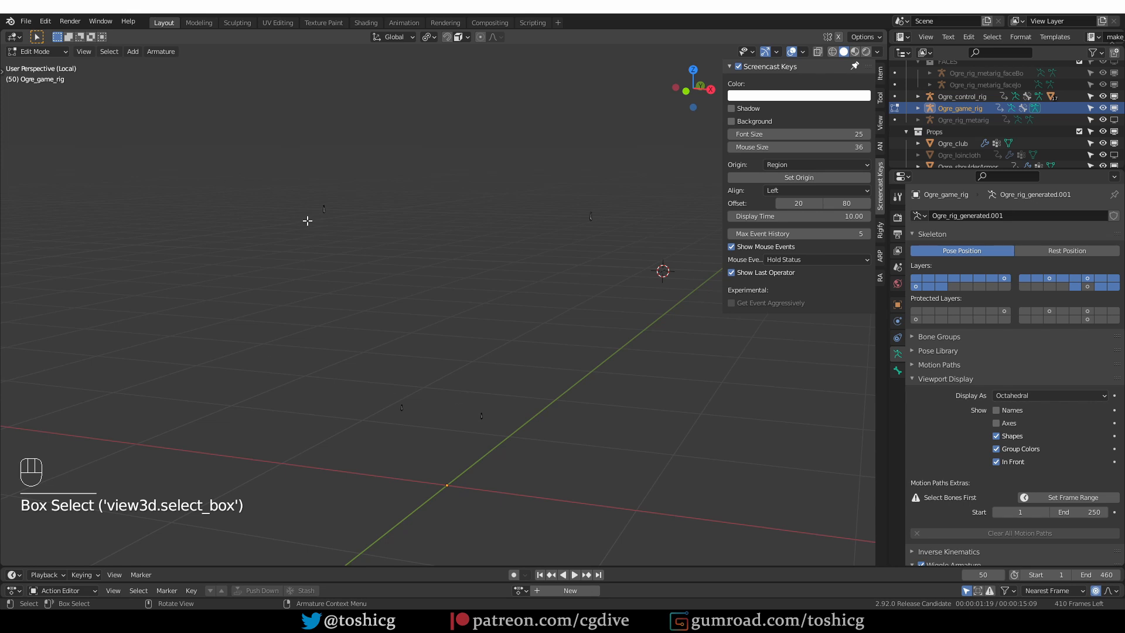
{"action": "left_click_drag", "start_coordinate": [340, 171], "coordinate": [316, 251]}
{"action": "key", "text": "a"}
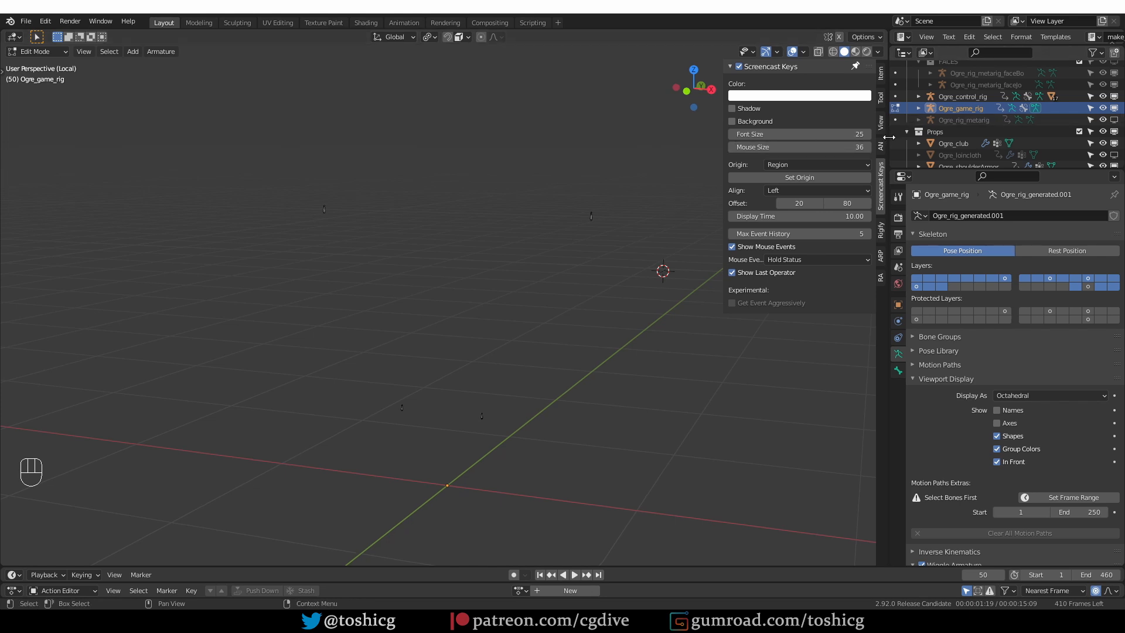
Enlarge the Outliner and expand Ogre_game_rig's armature data to find the leftover VIS pole bones in its bone list
{"action": "left_click_drag", "start_coordinate": [889, 126], "coordinate": [789, 126]}
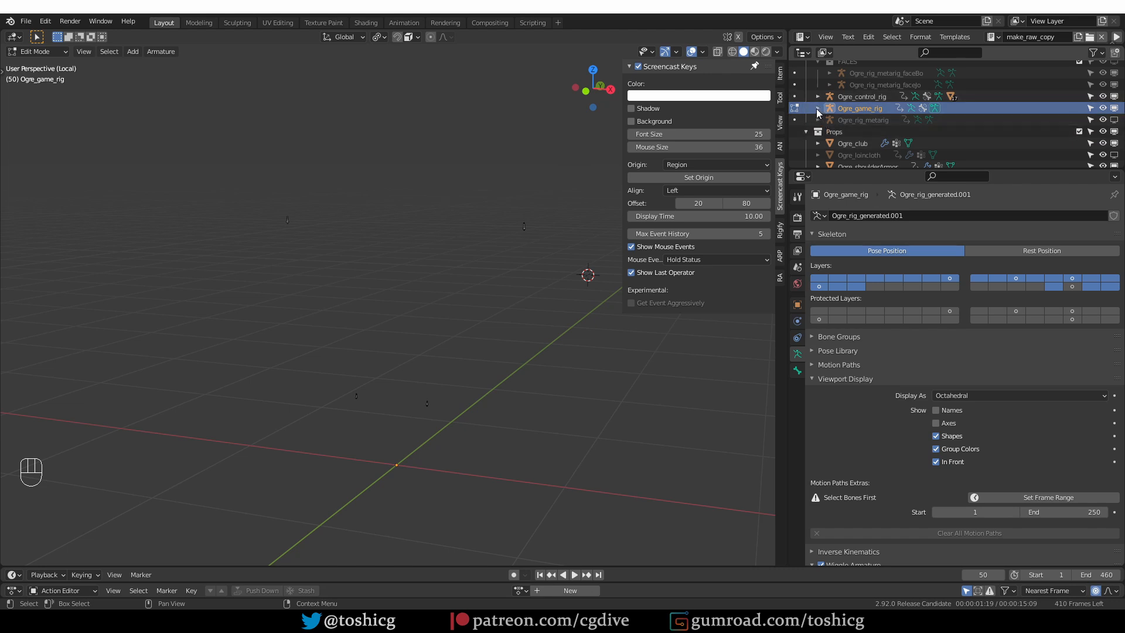
{"action": "left_click", "coordinate": [817, 108]}
{"action": "left_click_drag", "start_coordinate": [851, 169], "coordinate": [851, 249]}
{"action": "left_click", "coordinate": [830, 172]}
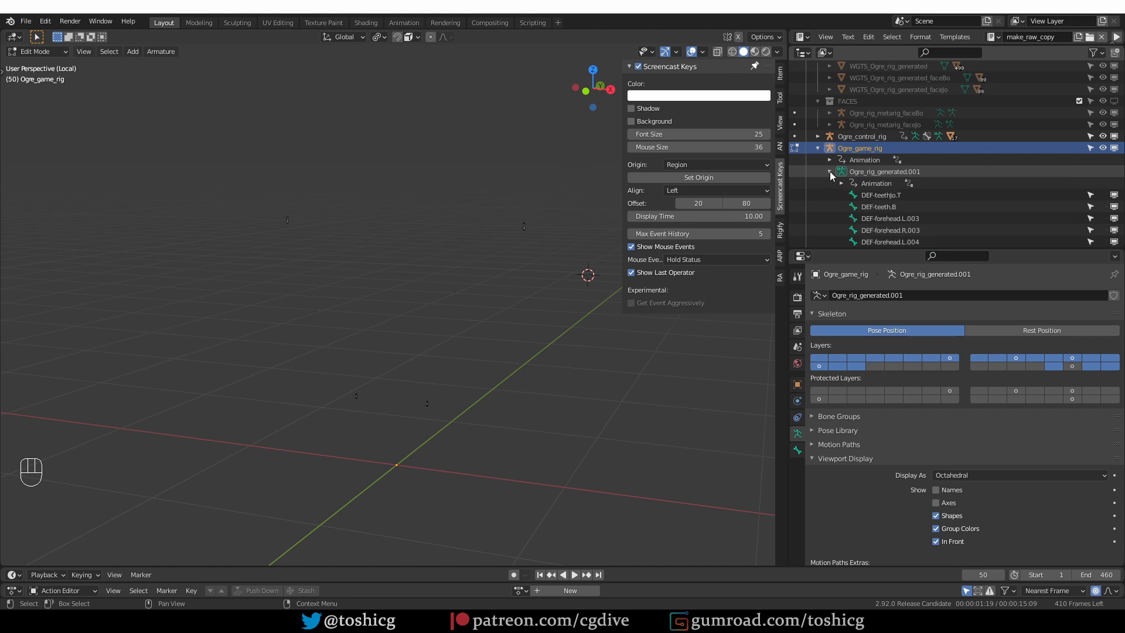
{"action": "left_click", "coordinate": [884, 174]}
{"action": "scroll", "coordinate": [879, 179], "scroll_direction": "down", "scroll_amount": 10}
{"action": "scroll", "coordinate": [1118, 134], "scroll_direction": "down", "scroll_amount": 10}
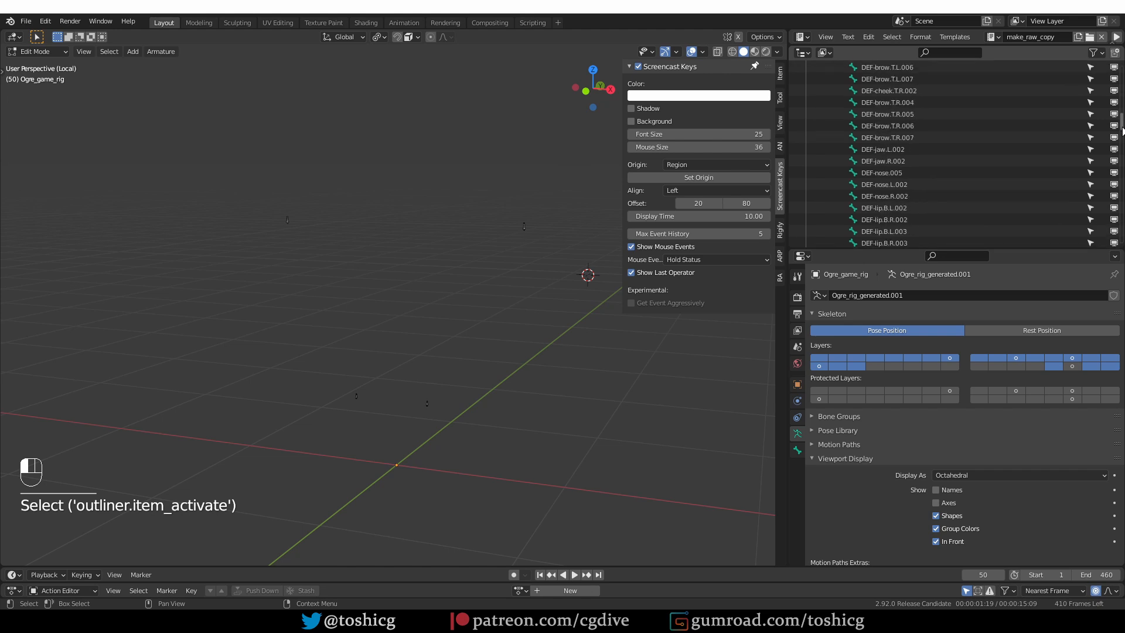
{"action": "scroll", "coordinate": [961, 153], "scroll_direction": "down", "scroll_amount": 10}
{"action": "scroll", "coordinate": [897, 147], "scroll_direction": "down", "scroll_amount": 10}
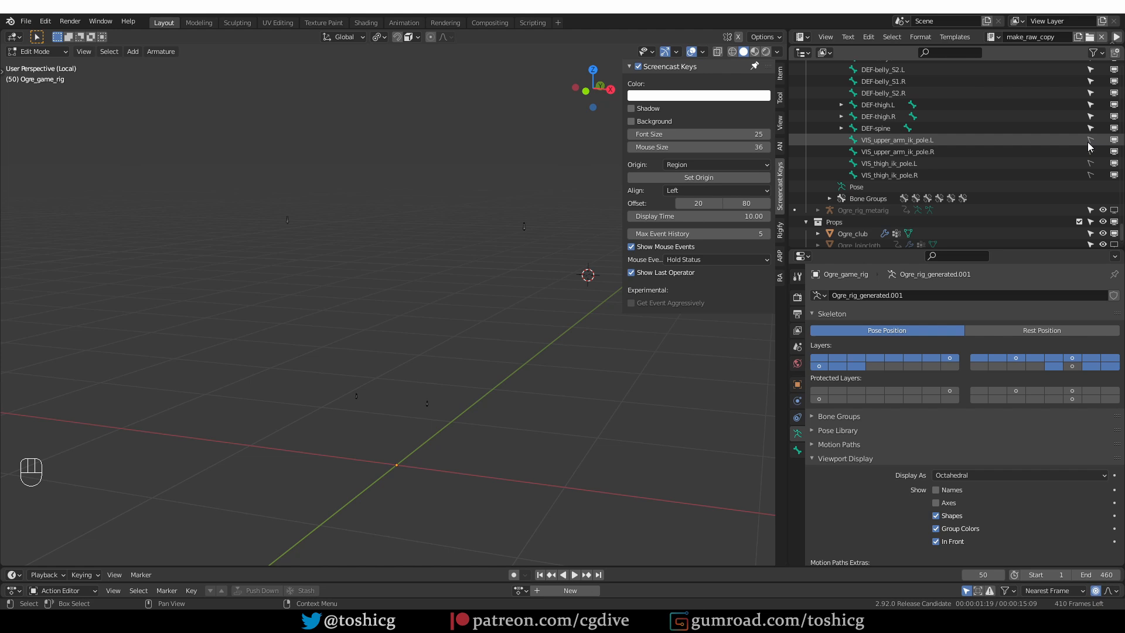
Make the four VIS upper arm and thigh IK pole bones selectable and delete them
{"action": "left_click_drag", "start_coordinate": [1091, 140], "coordinate": [1092, 175]}
{"action": "left_click", "coordinate": [1093, 53]}
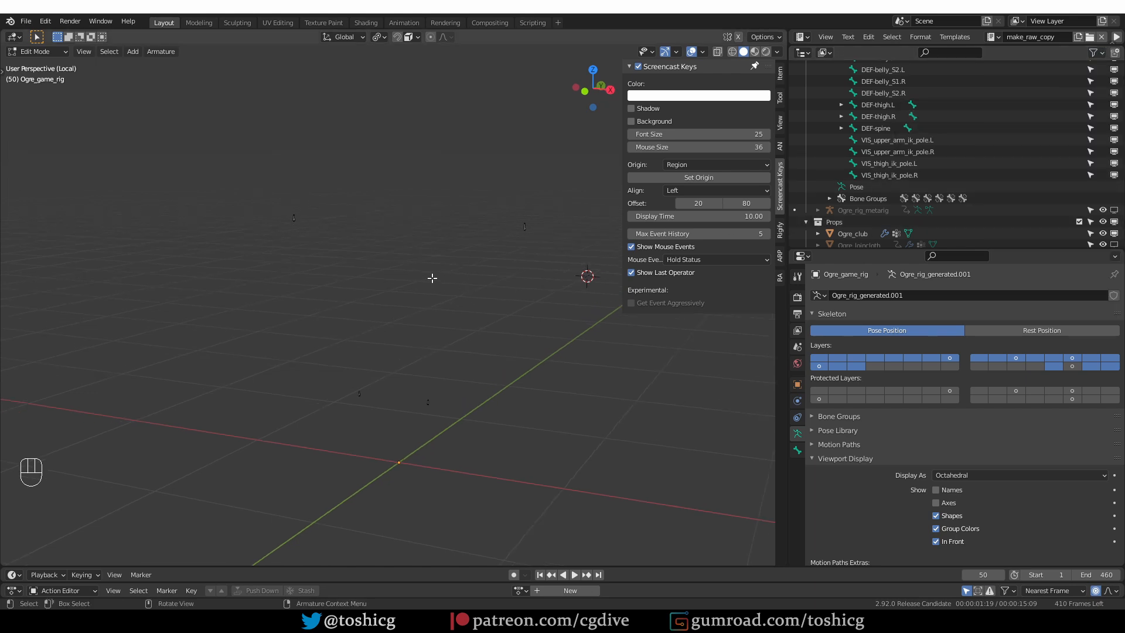
{"action": "key", "text": "a"}
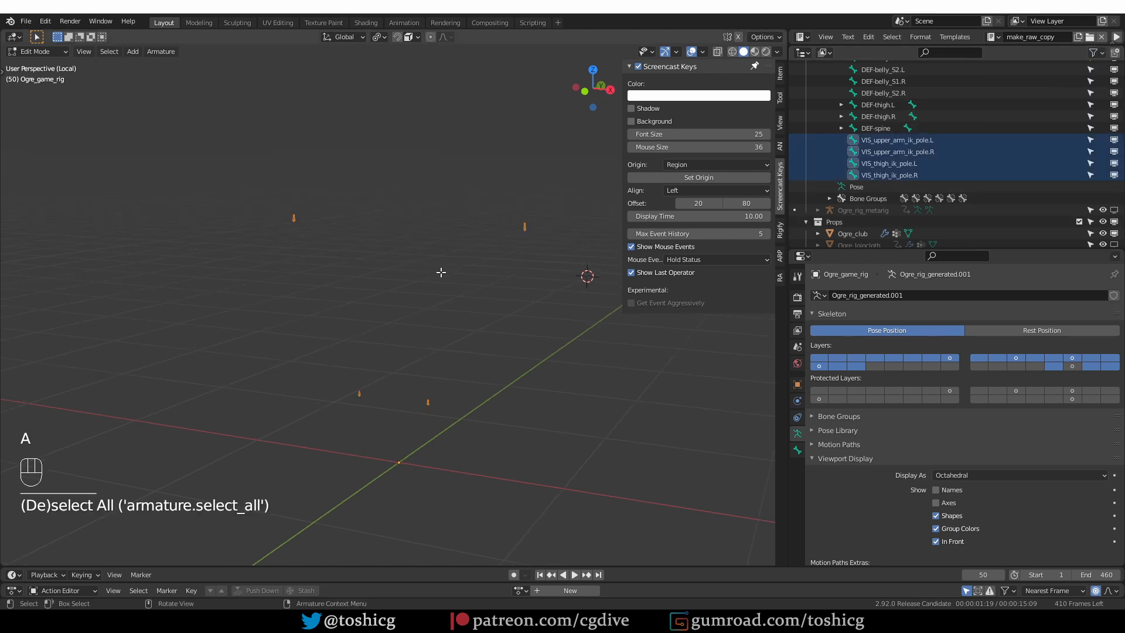
{"action": "key", "text": "x"}
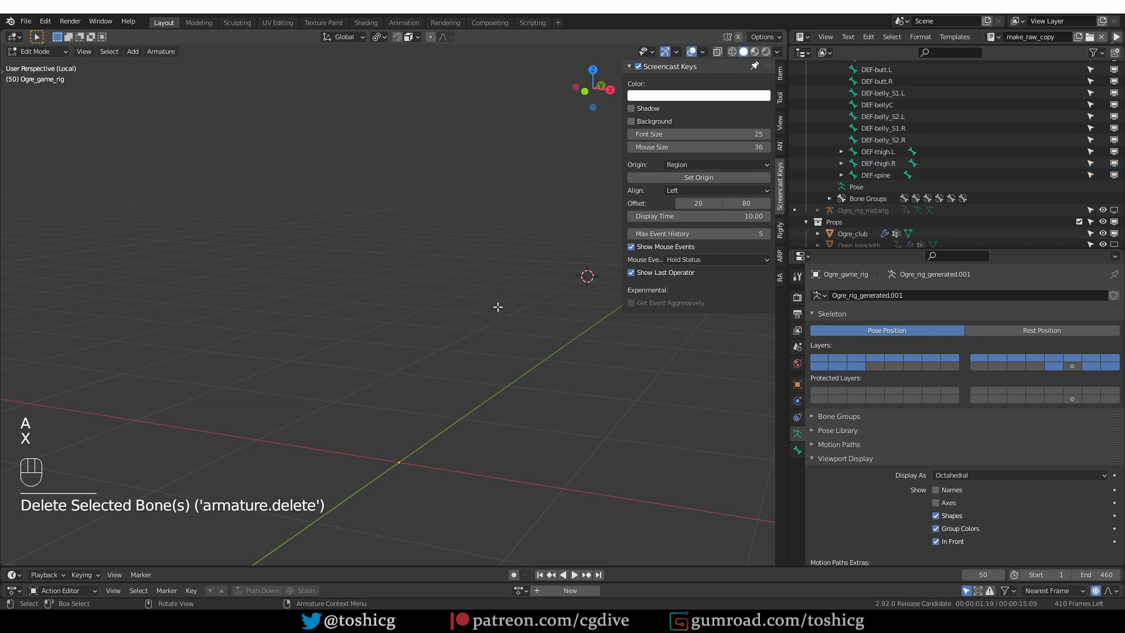
Show only the deform bone layer and switch the game rig to Pose Mode
{"action": "left_click", "coordinate": [1072, 365]}
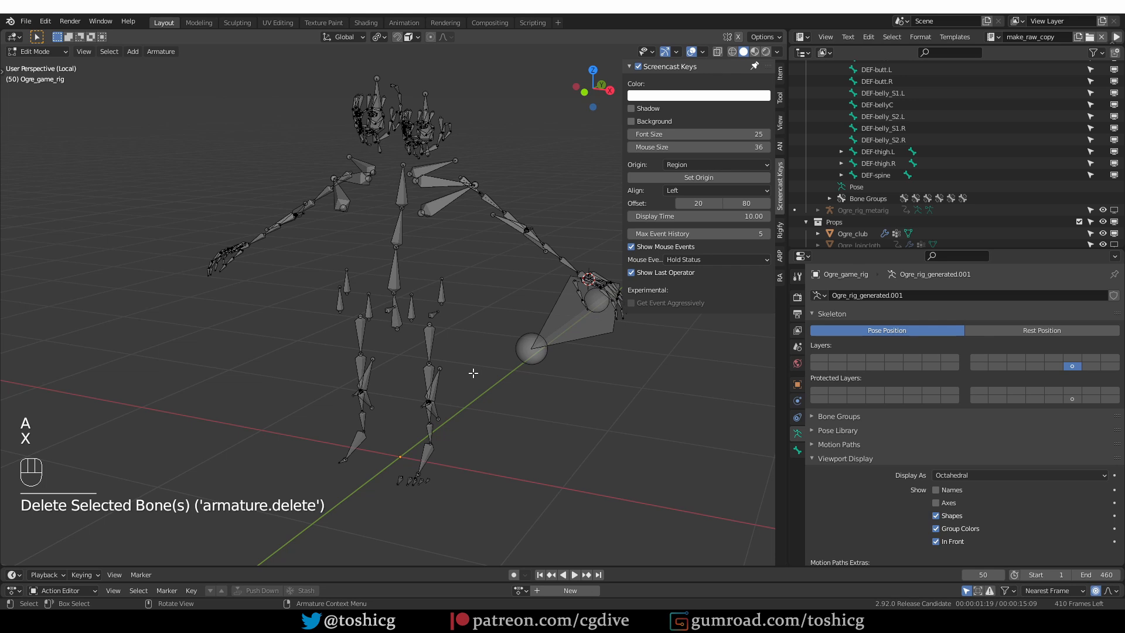
{"action": "middle_click_drag", "start_coordinate": [474, 373], "coordinate": [451, 295]}
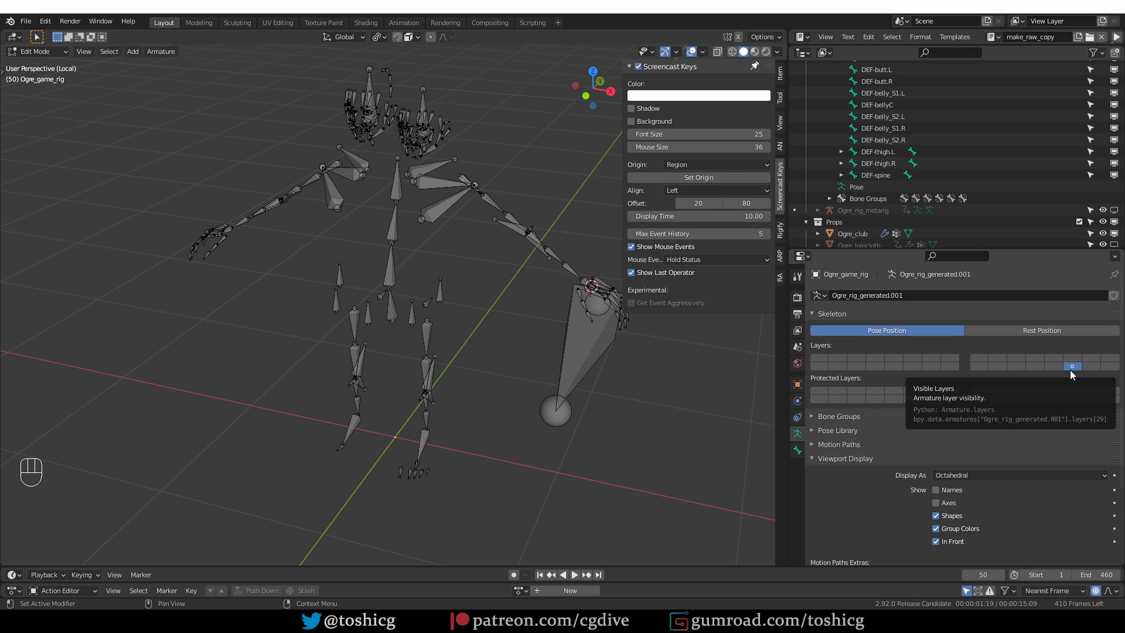
{"action": "key", "text": "Tab"}
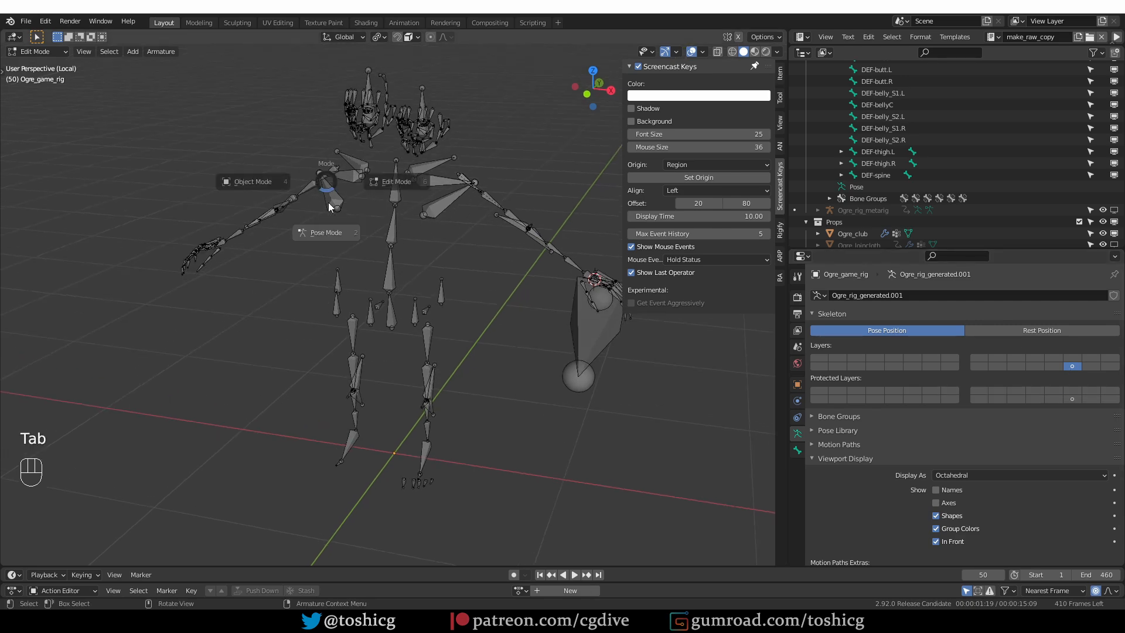
{"action": "middle_click_drag", "start_coordinate": [323, 284], "coordinate": [327, 278]}
{"action": "scroll", "coordinate": [327, 278], "scroll_direction": "down", "scroll_amount": 1}
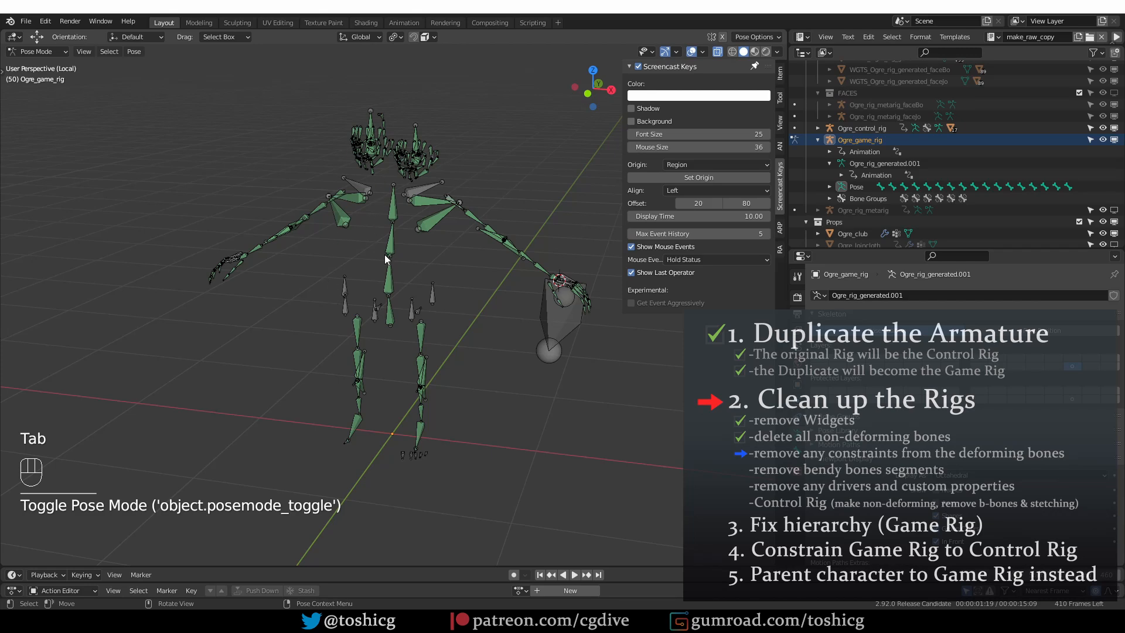
Clear the constraints from all of the game rig's deform bones
{"action": "middle_click_drag", "start_coordinate": [368, 148], "coordinate": [385, 246]}
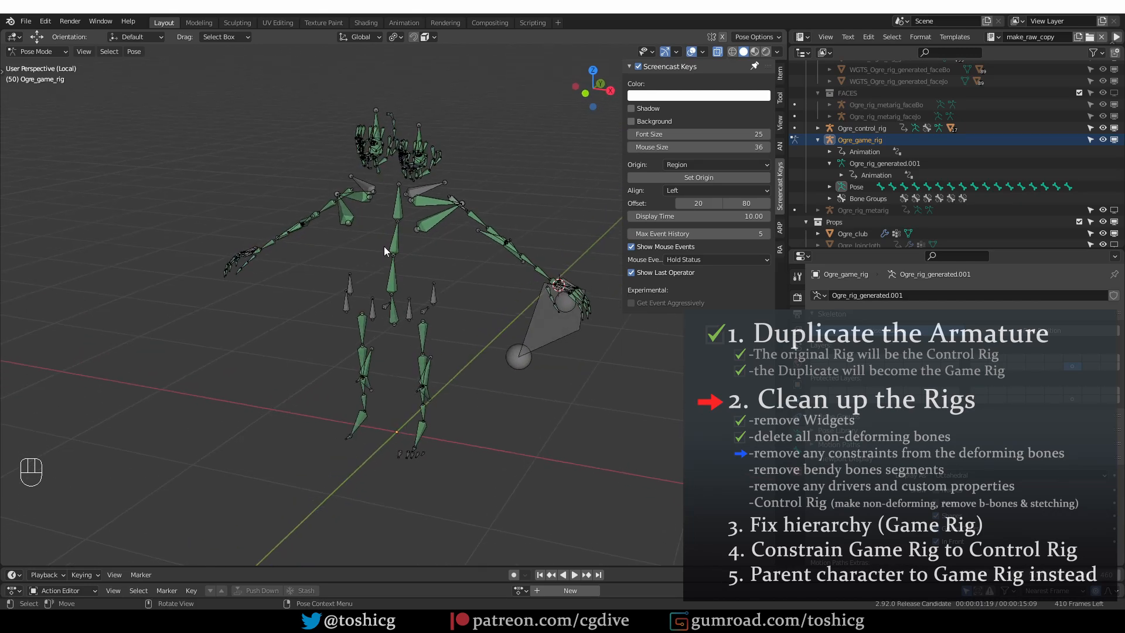
{"action": "middle_click_drag", "start_coordinate": [363, 204], "coordinate": [375, 213]}
{"action": "key", "text": "a"}
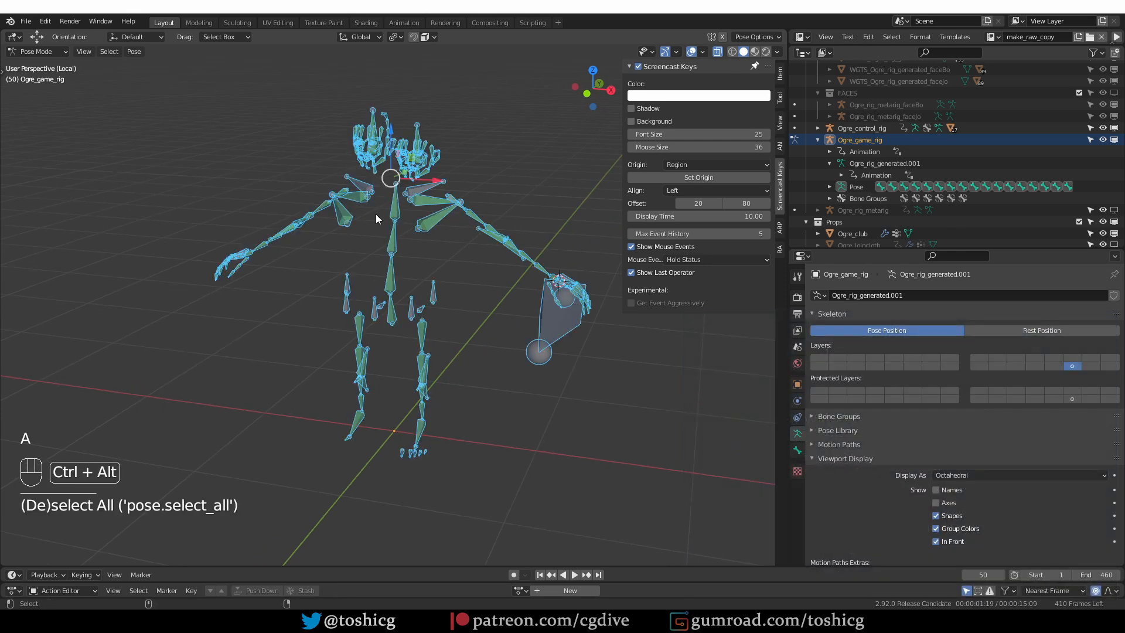
{"action": "key", "text": "ctrl+alt+c"}
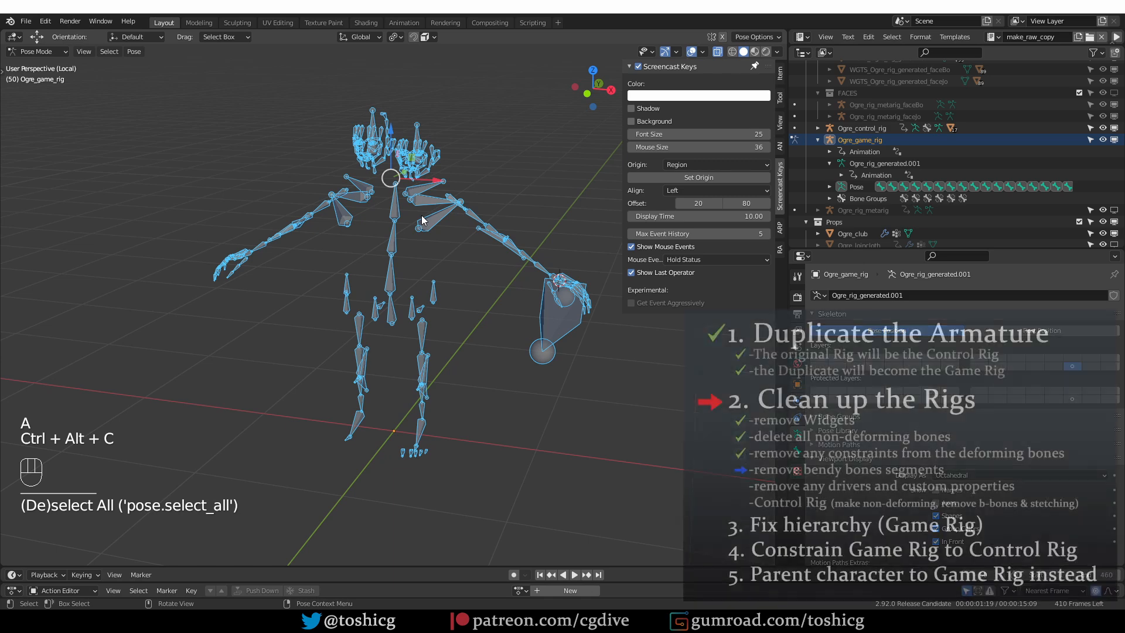
Make DEF-spine.002 the active bone while keeping all bones selected, and display the armature as B-Bone
{"action": "scroll", "coordinate": [421, 217], "scroll_direction": "up", "scroll_amount": 3}
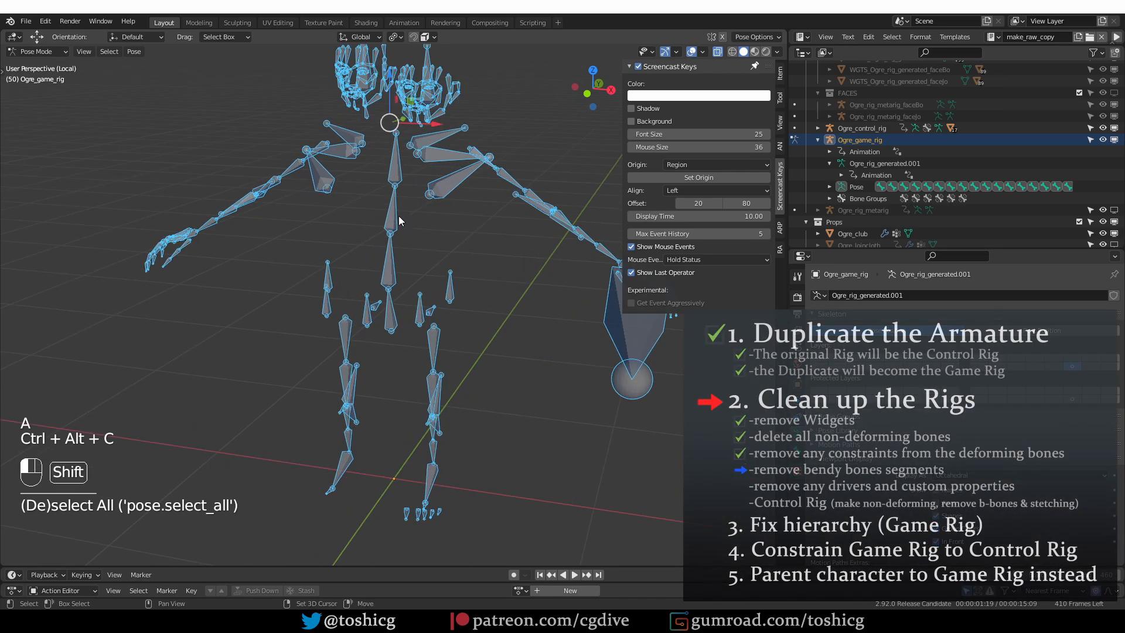
{"action": "left_click", "coordinate": [399, 218], "text": "shift"}
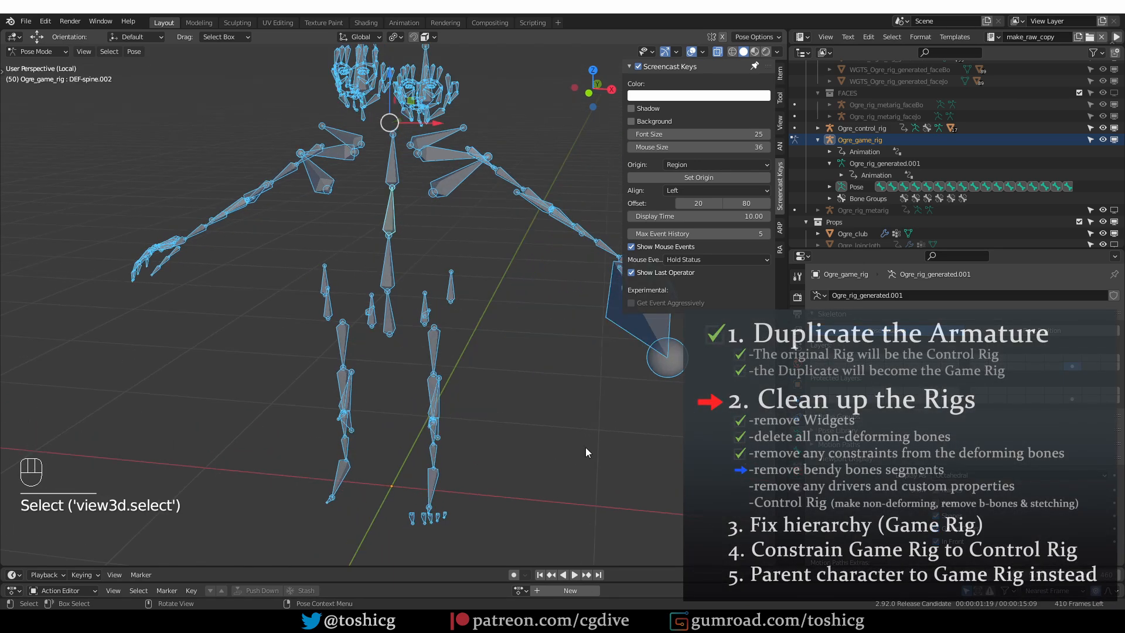
{"action": "left_click", "coordinate": [938, 475]}
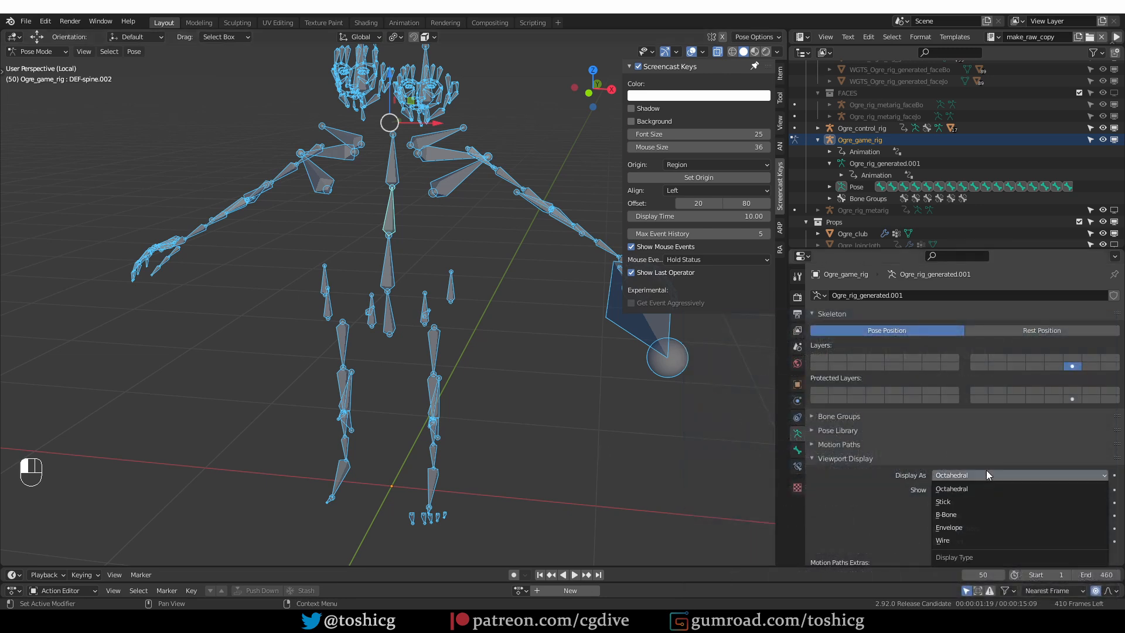
{"action": "left_click", "coordinate": [965, 515]}
Set the bendy bone segments of DEF-spine.002 to 1 and copy that value to all selected bones
{"action": "left_click", "coordinate": [797, 450]}
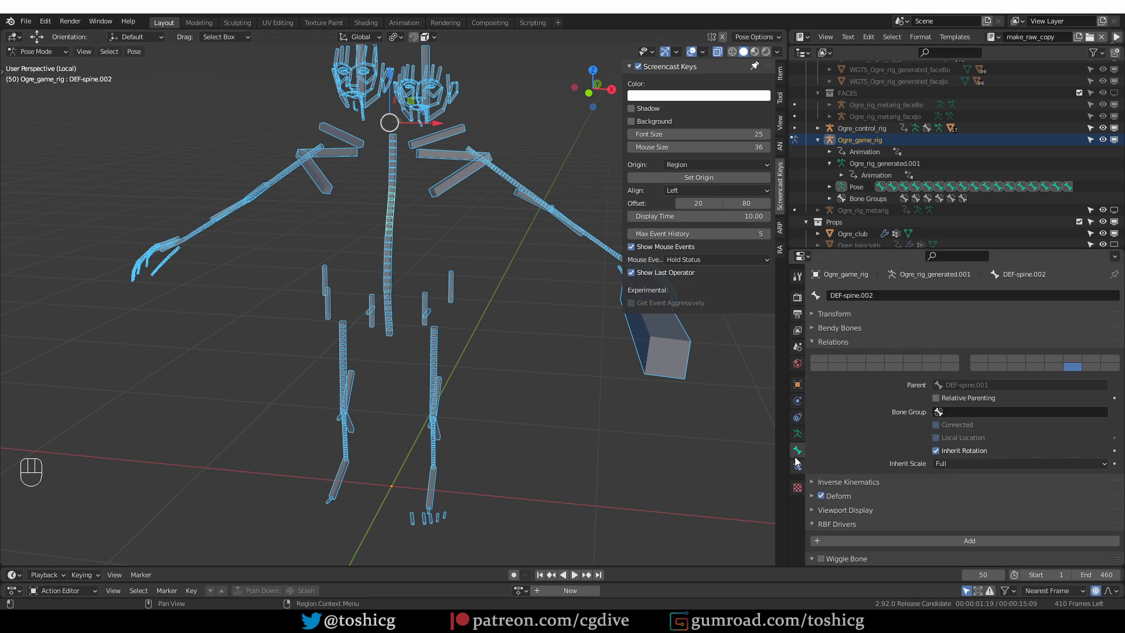
{"action": "left_click", "coordinate": [840, 327], "text": "ctrl"}
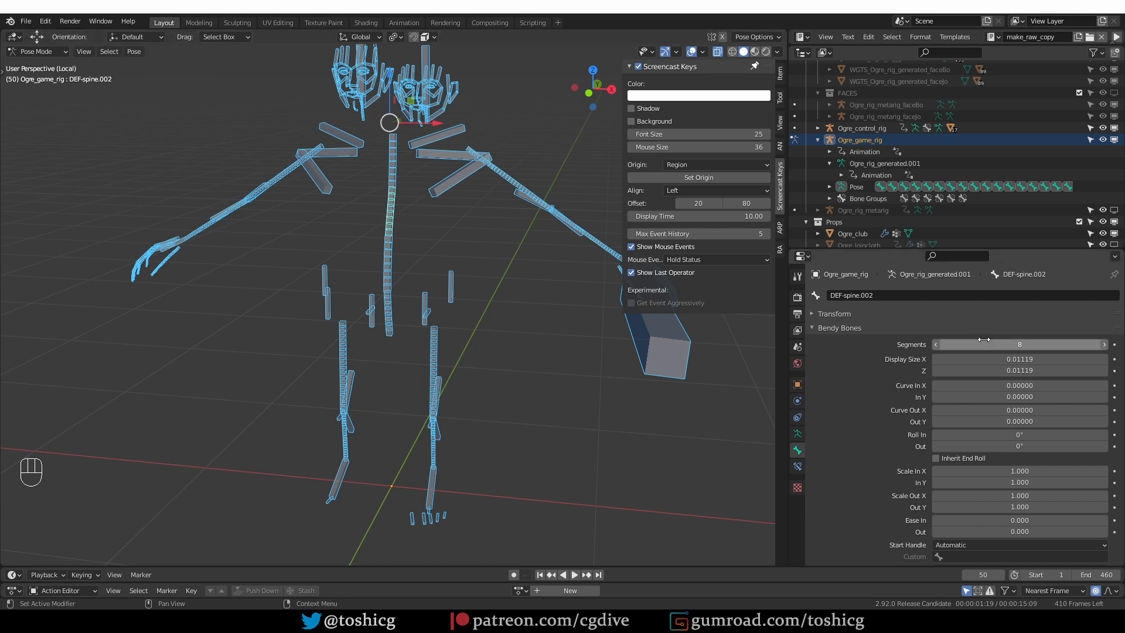
{"action": "left_click", "coordinate": [1008, 344]}
{"action": "key", "text": "Return"}
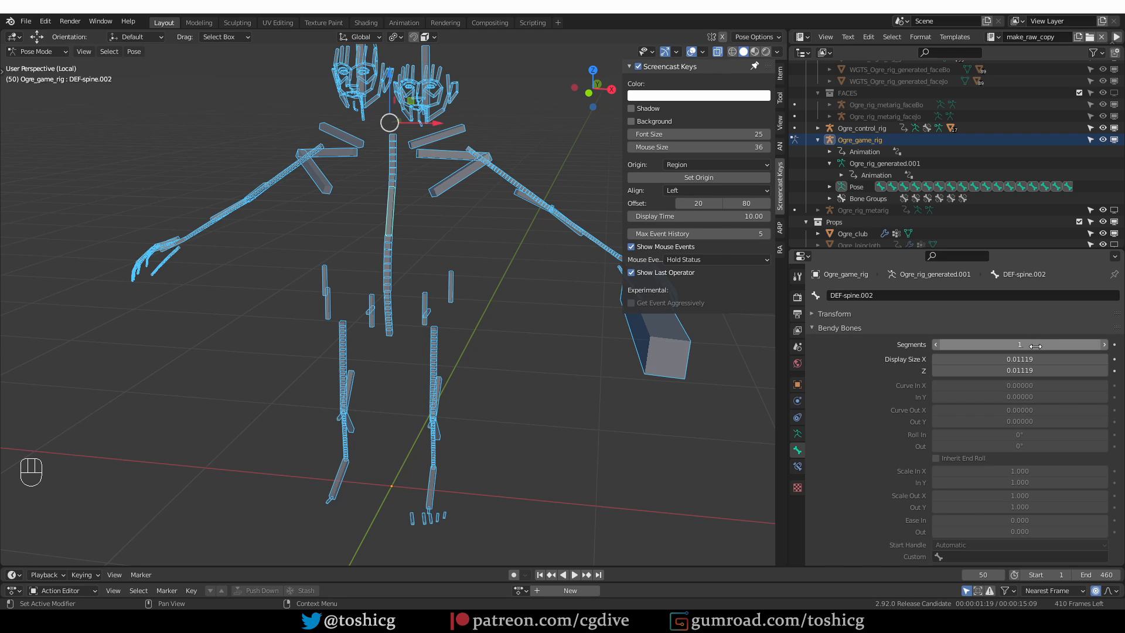
{"action": "right_click", "coordinate": [1027, 345]}
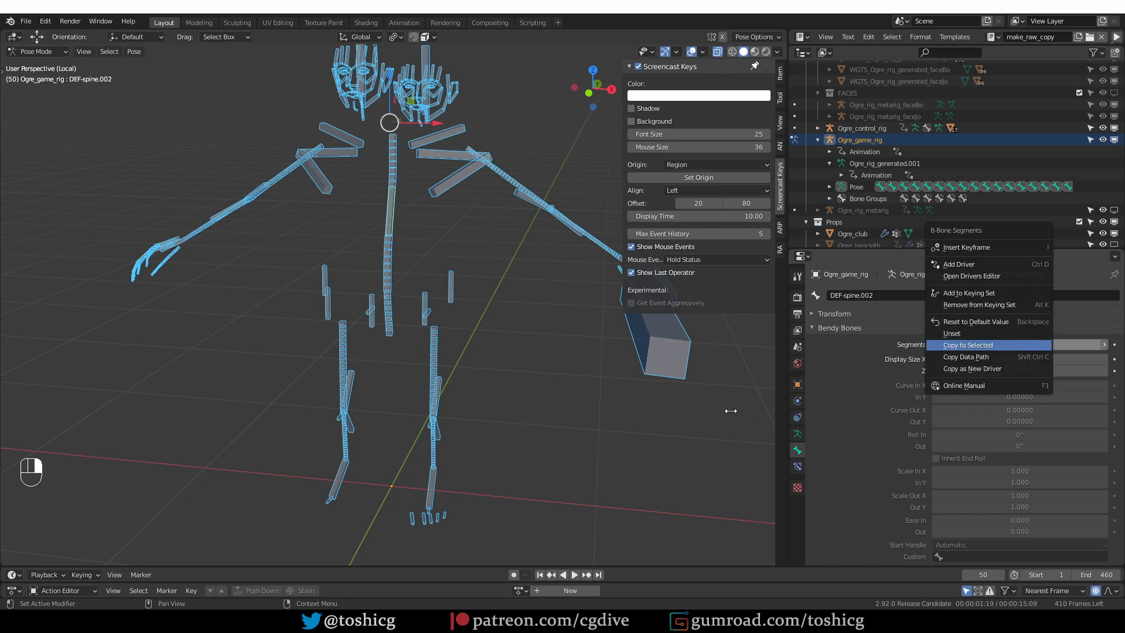
{"action": "scroll", "coordinate": [501, 388], "scroll_direction": "down", "scroll_amount": 2}
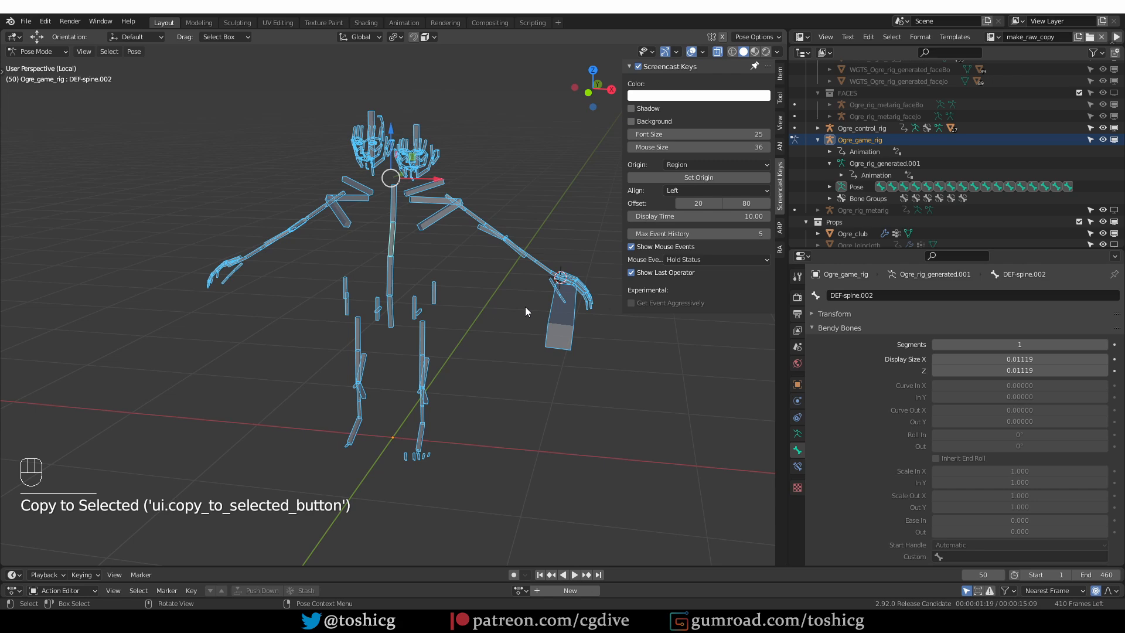
Remove the driver from the game rig object's Pass Index
{"action": "left_click", "coordinate": [798, 385]}
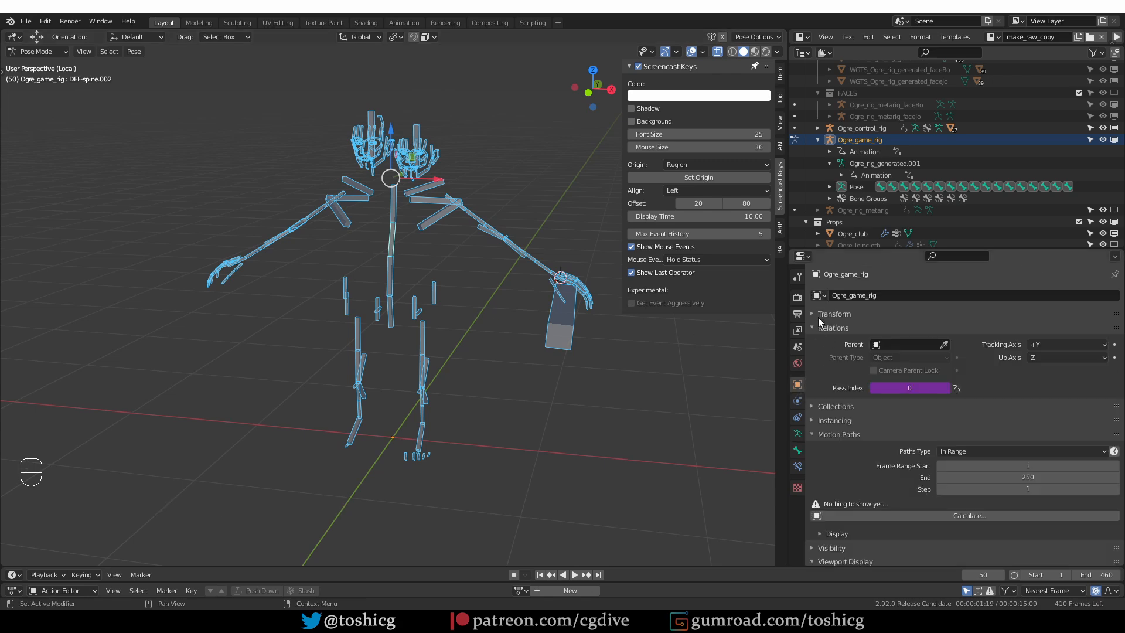
{"action": "left_click", "coordinate": [861, 317]}
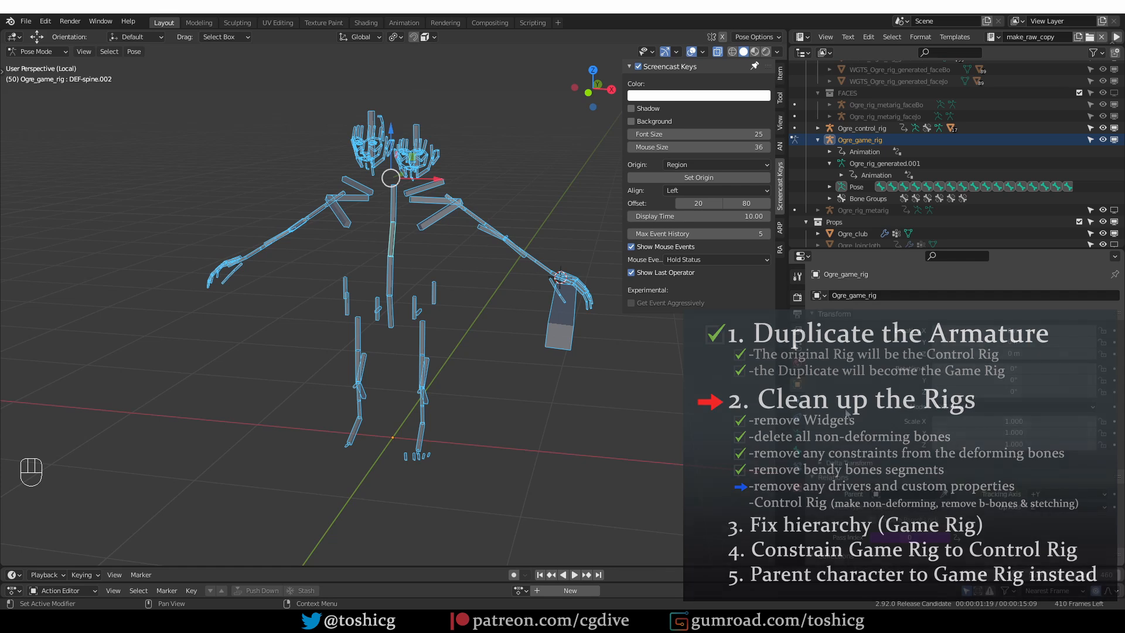
{"action": "scroll", "coordinate": [845, 404], "scroll_direction": "down", "scroll_amount": 5}
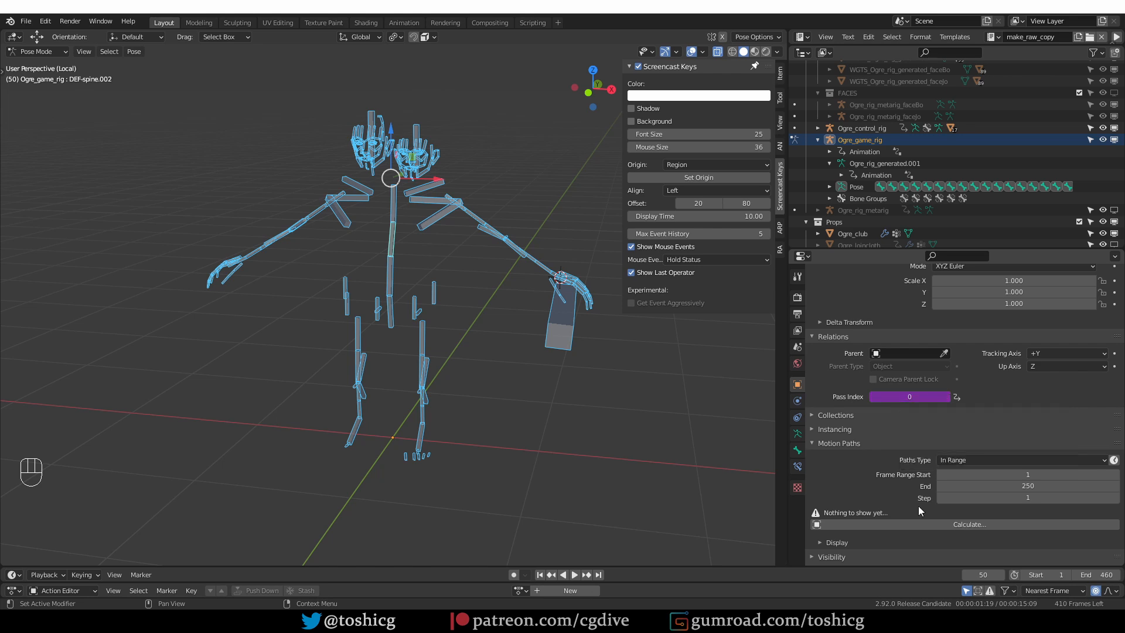
{"action": "right_click", "coordinate": [908, 401]}
{"action": "left_click", "coordinate": [839, 366]}
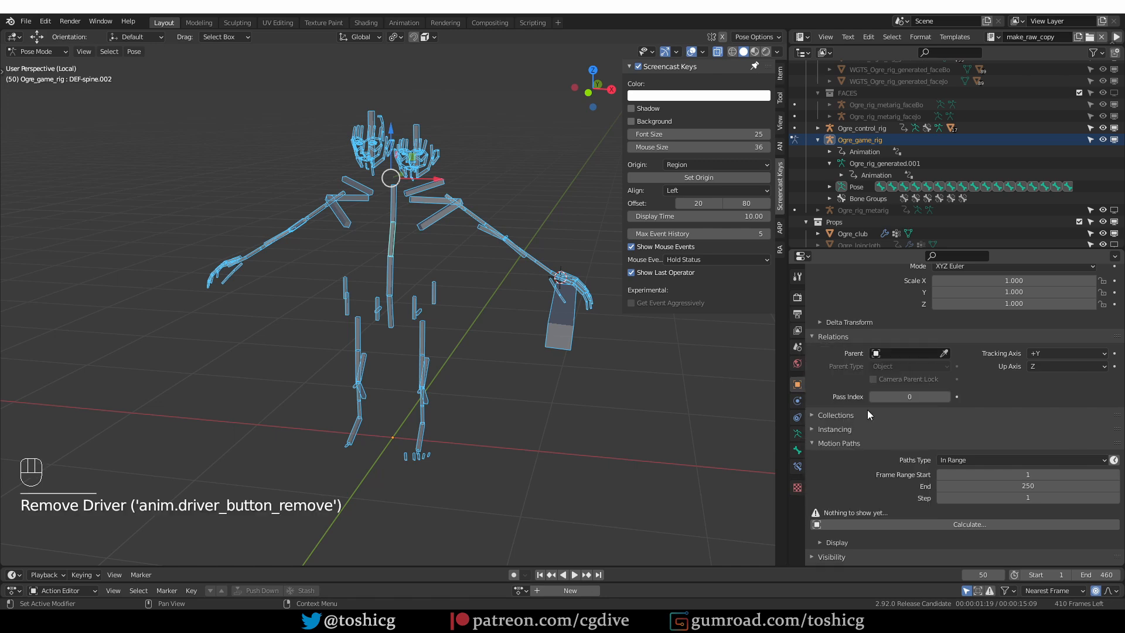
Examine the game rig's remaining object properties, including visibility, viewport display and custom properties, for leftover drivers or properties
{"action": "left_click", "coordinate": [836, 413]}
{"action": "scroll", "coordinate": [886, 380], "scroll_direction": "down", "scroll_amount": 4}
{"action": "left_click", "coordinate": [867, 394]}
{"action": "scroll", "coordinate": [859, 410], "scroll_direction": "down", "scroll_amount": 4}
{"action": "scroll", "coordinate": [888, 384], "scroll_direction": "up", "scroll_amount": 3}
{"action": "scroll", "coordinate": [891, 423], "scroll_direction": "down", "scroll_amount": 3}
{"action": "left_click", "coordinate": [863, 453]}
{"action": "scroll", "coordinate": [863, 449], "scroll_direction": "down", "scroll_amount": 2}
{"action": "left_click", "coordinate": [839, 556]}
{"action": "scroll", "coordinate": [839, 545], "scroll_direction": "down", "scroll_amount": 1}
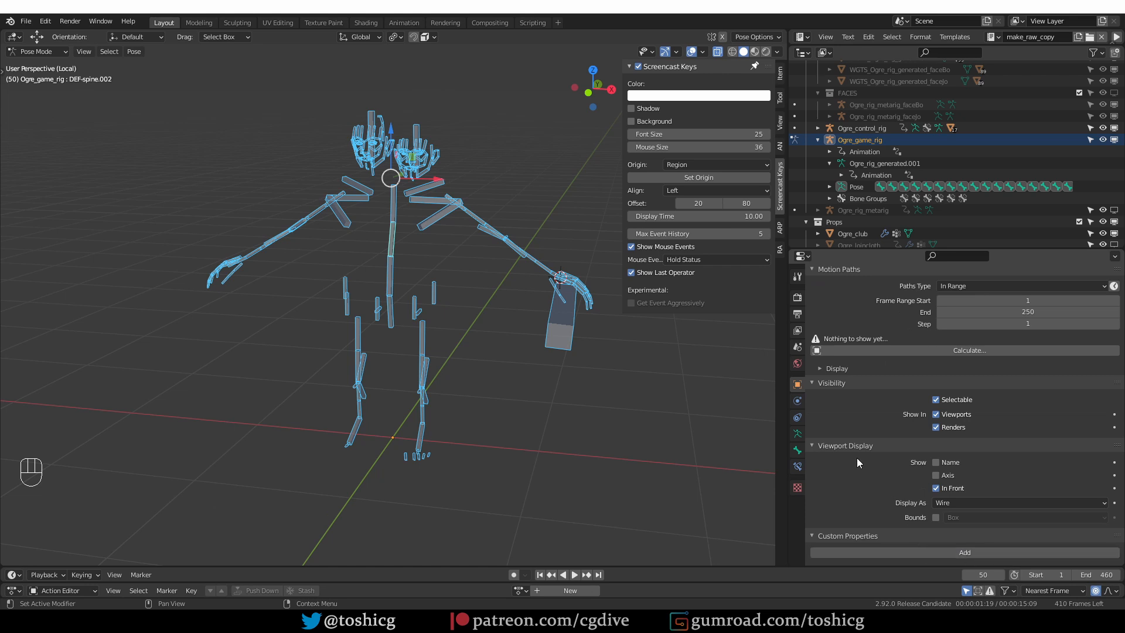
Remove the rig_id custom property from the game rig's armature data
{"action": "left_click", "coordinate": [798, 434]}
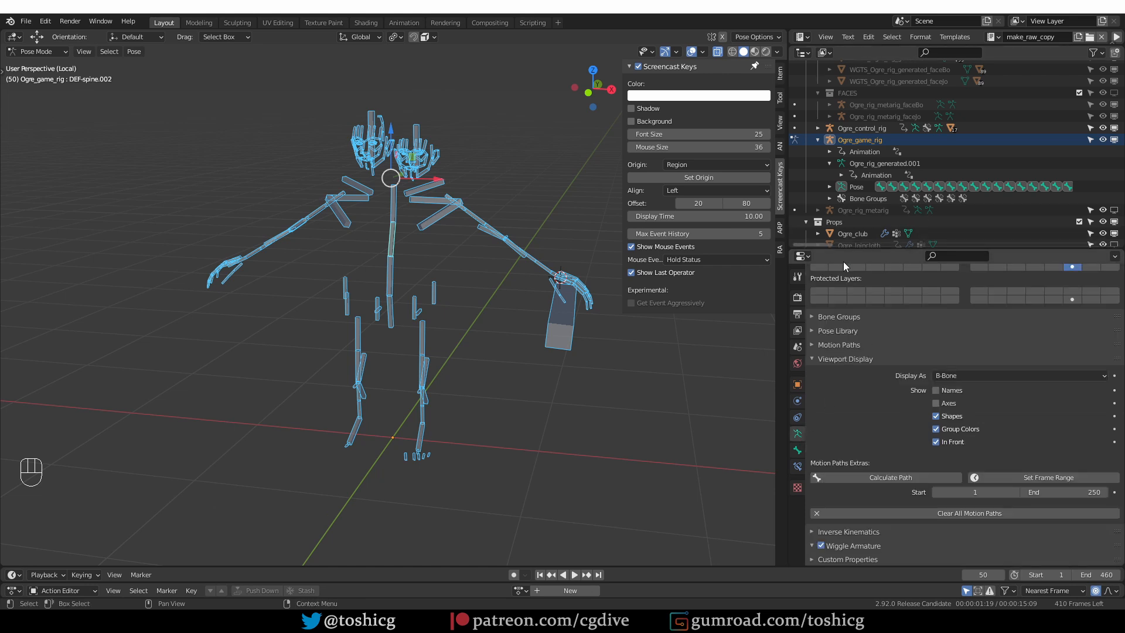
{"action": "left_click", "coordinate": [837, 557]}
{"action": "scroll", "coordinate": [835, 428], "scroll_direction": "down", "scroll_amount": 2}
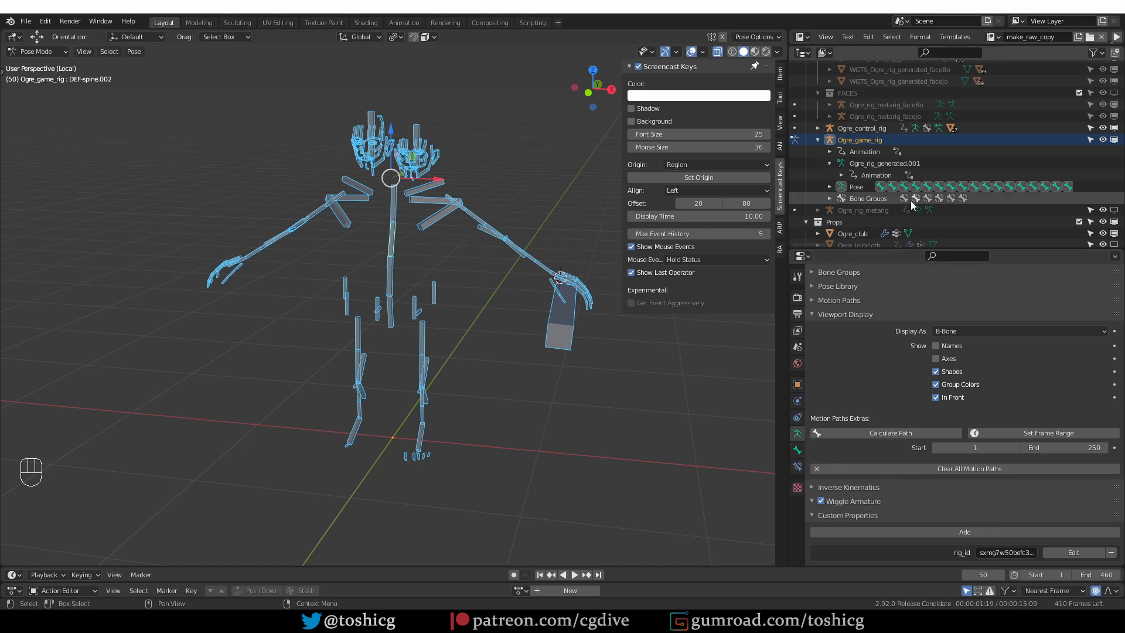
{"action": "left_click", "coordinate": [1110, 553]}
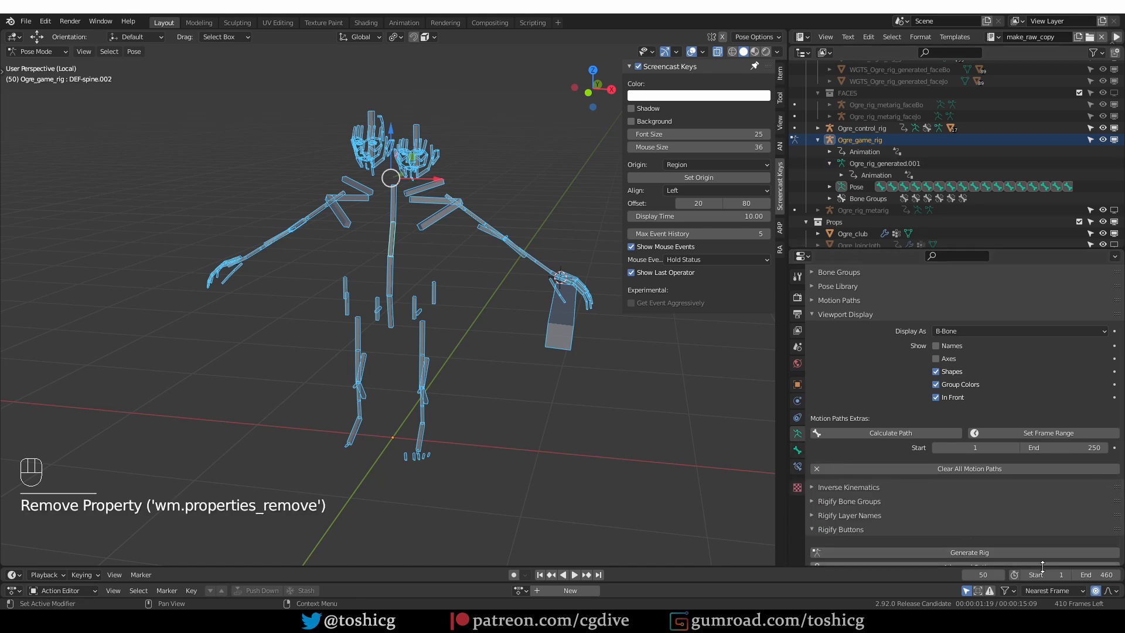
Examine the custom properties of individual leg, spine and arm bones in the game rig
{"action": "left_click", "coordinate": [798, 450]}
{"action": "scroll", "coordinate": [868, 485], "scroll_direction": "up", "scroll_amount": 9}
{"action": "left_click_drag", "start_coordinate": [831, 305], "coordinate": [813, 460]}
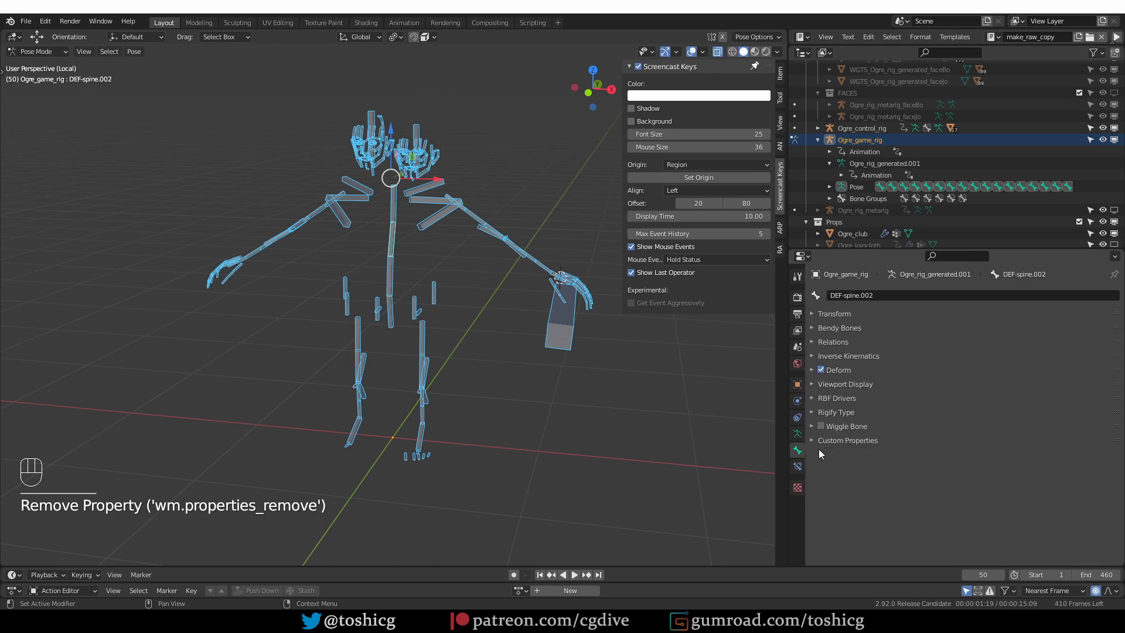
{"action": "left_click", "coordinate": [827, 442]}
{"action": "left_click", "coordinate": [419, 410]}
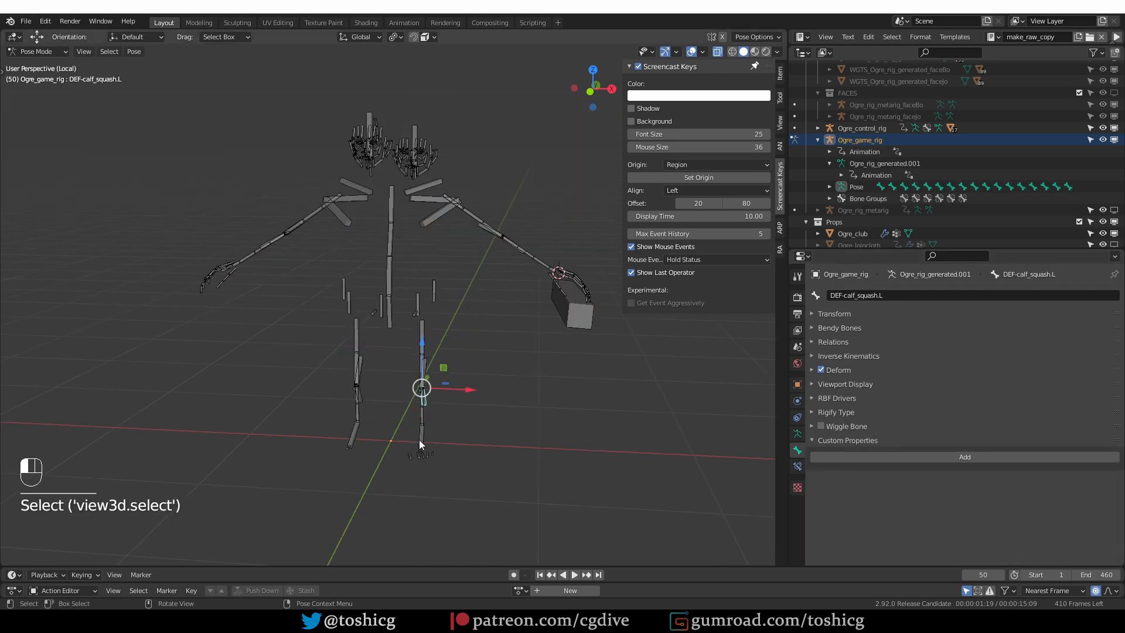
{"action": "left_click", "coordinate": [420, 440]}
{"action": "left_click", "coordinate": [362, 378]}
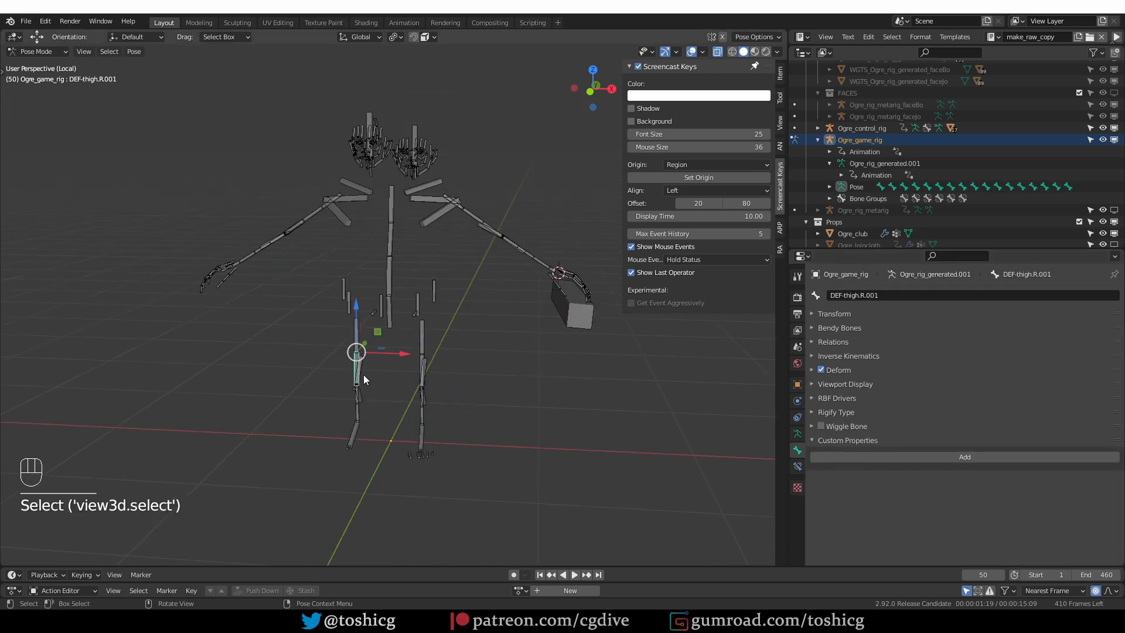
{"action": "left_click", "coordinate": [354, 332]}
{"action": "left_click", "coordinate": [392, 285]}
{"action": "left_click", "coordinate": [328, 213]}
Remove the initial_distance and multiplier custom properties from the DEF-bellyC bone
{"action": "middle_click_drag", "start_coordinate": [317, 219], "coordinate": [336, 305]}
{"action": "left_click", "coordinate": [327, 304]}
{"action": "middle_click_drag", "start_coordinate": [419, 328], "coordinate": [433, 463]}
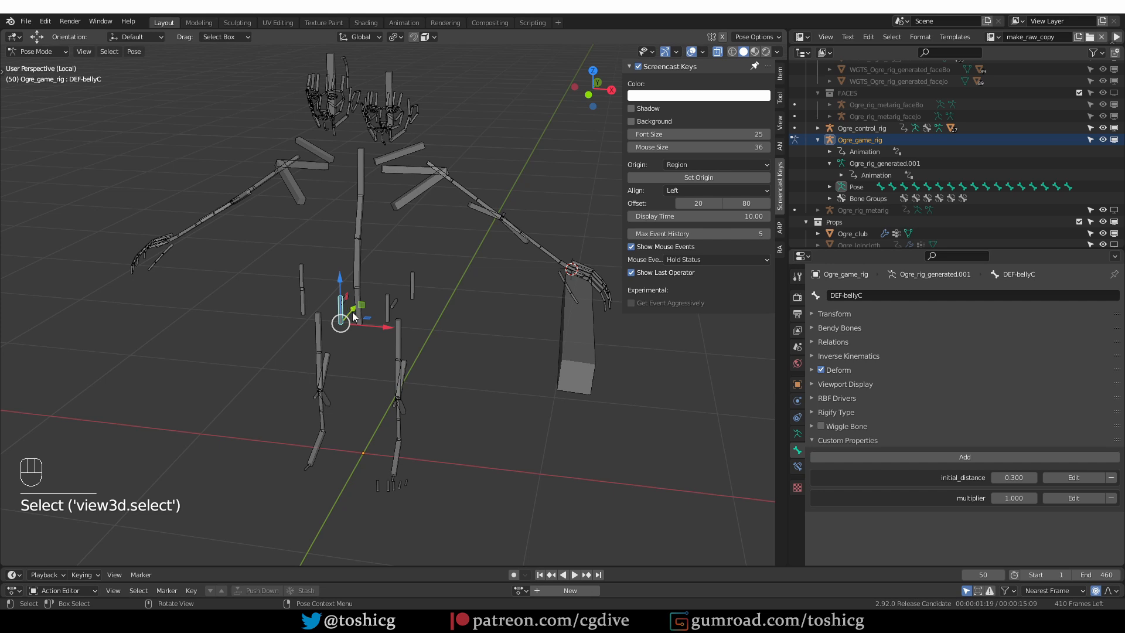
{"action": "left_click", "coordinate": [1111, 480]}
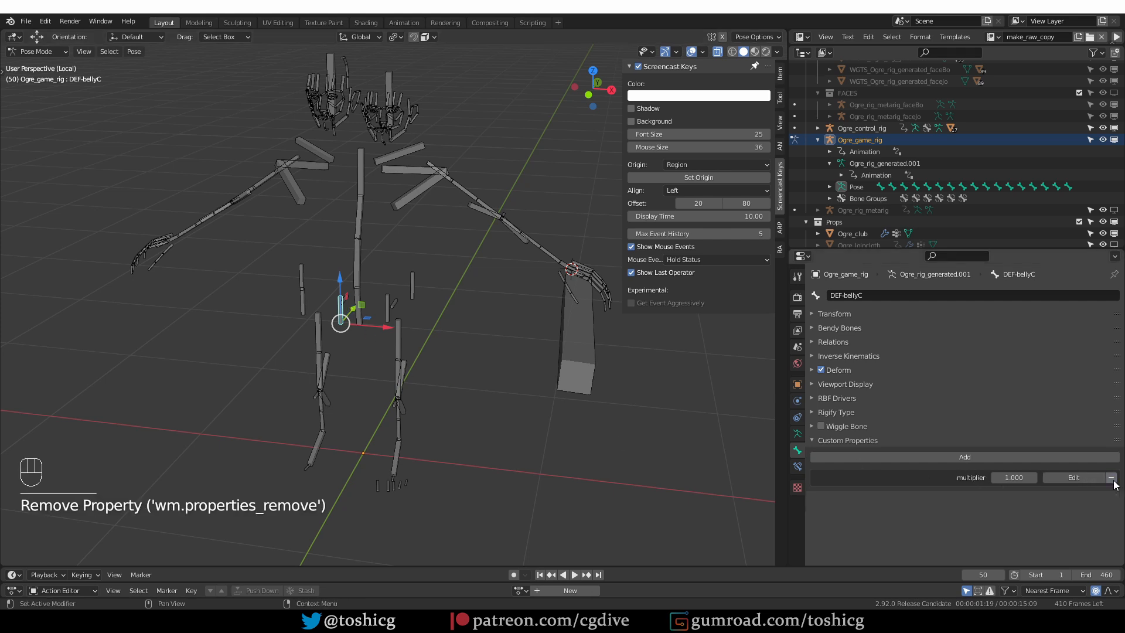
{"action": "left_click", "coordinate": [1112, 481]}
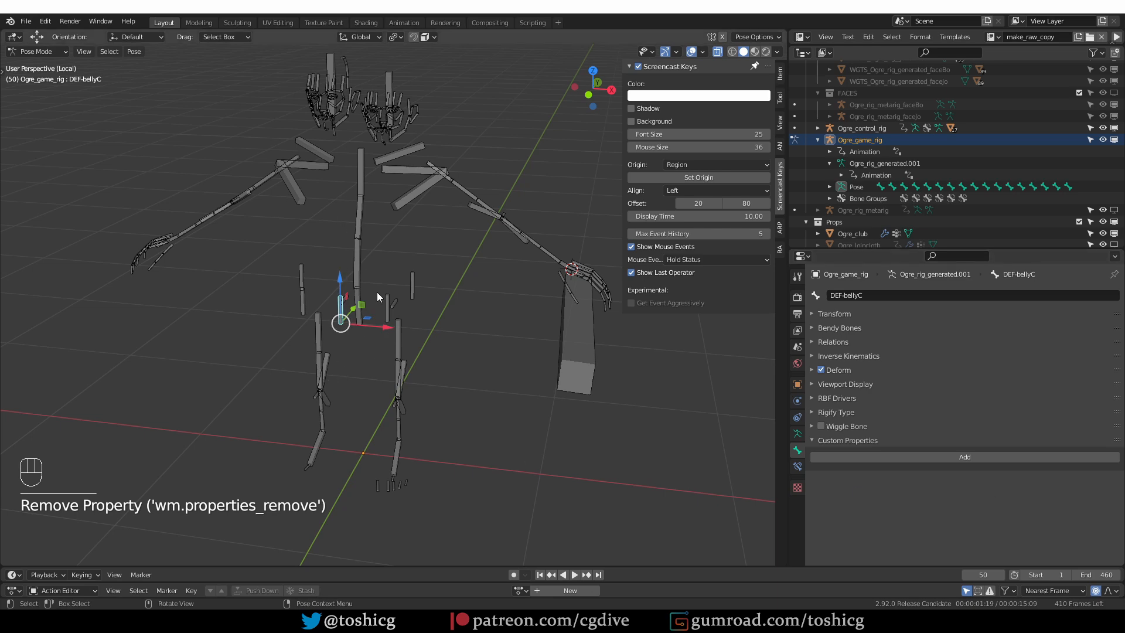
Remove the muliplier and initial_distance custom properties from the DEF-belly_S2.L bone
{"action": "middle_click_drag", "start_coordinate": [378, 313], "coordinate": [390, 334]}
{"action": "left_click", "coordinate": [497, 374]}
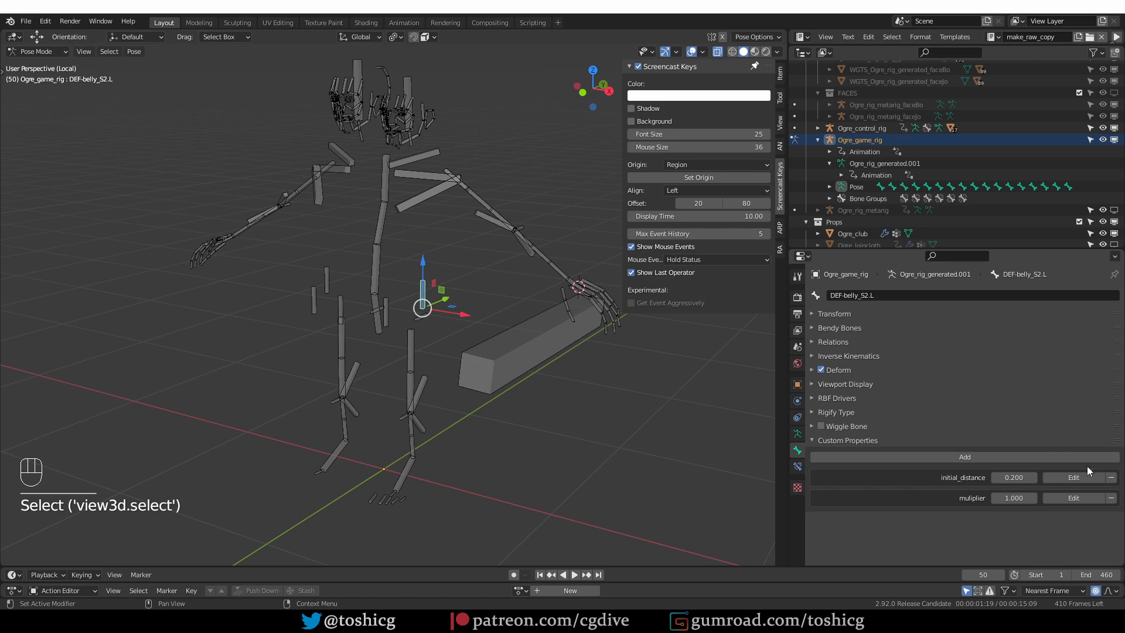
{"action": "left_click", "coordinate": [1112, 498]}
{"action": "left_click", "coordinate": [1111, 478]}
Check the game rig's torso, shoulder and head bones for remaining custom properties
{"action": "middle_click_drag", "start_coordinate": [283, 327], "coordinate": [345, 316]}
{"action": "left_click", "coordinate": [364, 297]}
{"action": "left_click", "coordinate": [364, 239]}
{"action": "middle_click_drag", "start_coordinate": [351, 223], "coordinate": [340, 214]}
{"action": "left_click", "coordinate": [317, 173]}
{"action": "middle_click_drag", "start_coordinate": [328, 173], "coordinate": [311, 167]}
{"action": "left_click", "coordinate": [373, 111]}
{"action": "left_click", "coordinate": [395, 93]}
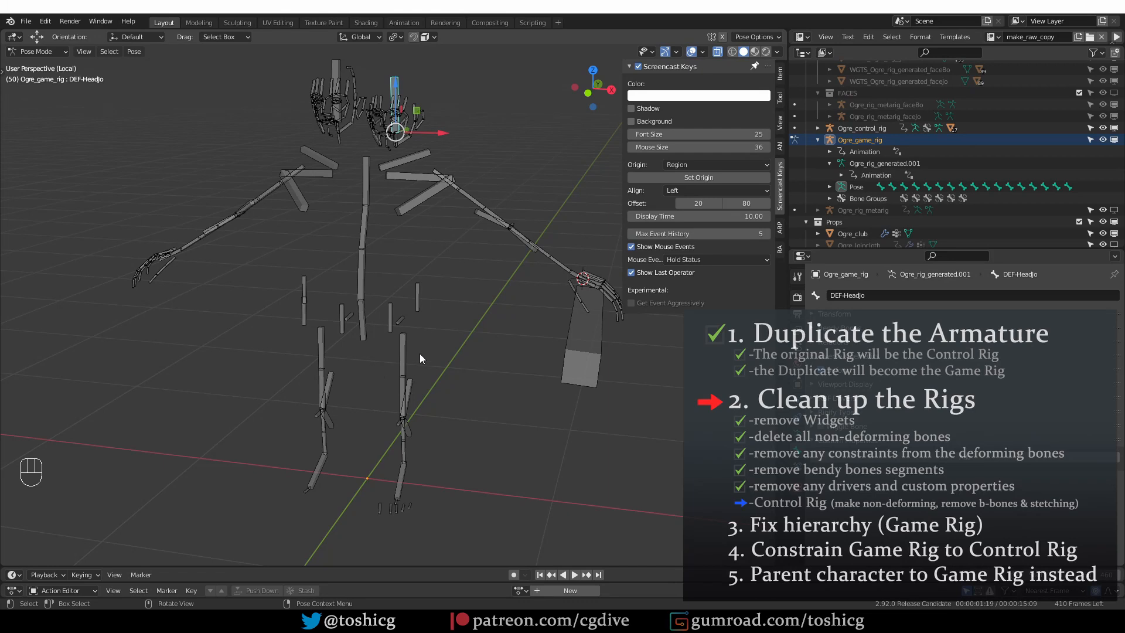
Return to Object Mode, isolate Ogre_control_rig in local view and switch it to Pose Mode
{"action": "key", "text": "Tab"}
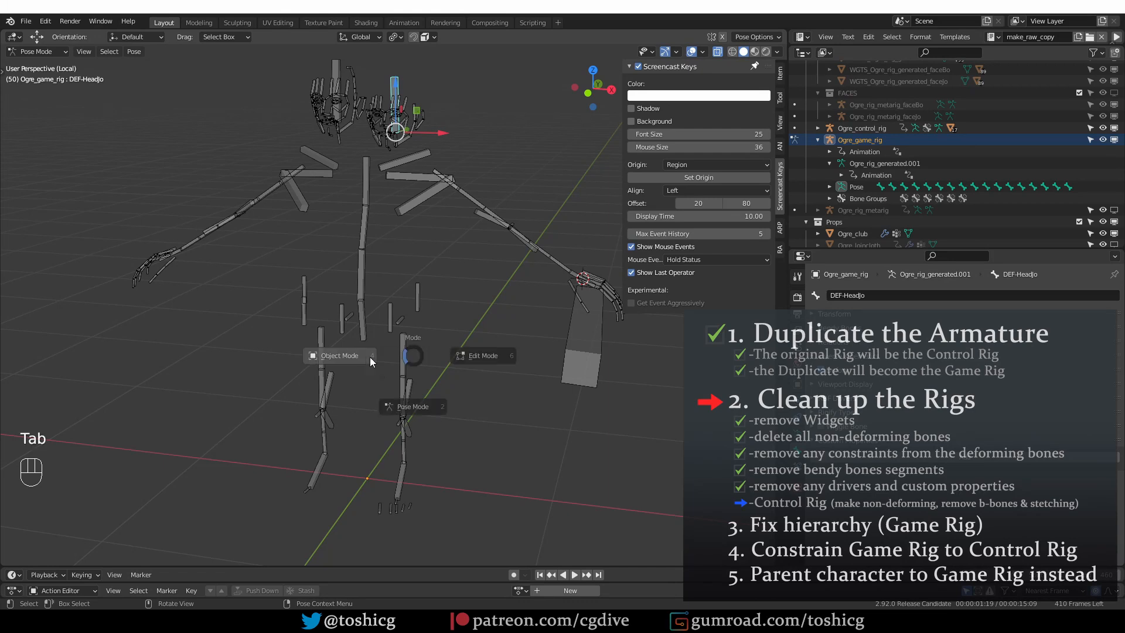
{"action": "key", "text": "KP_Divide"}
{"action": "left_click", "coordinate": [877, 128]}
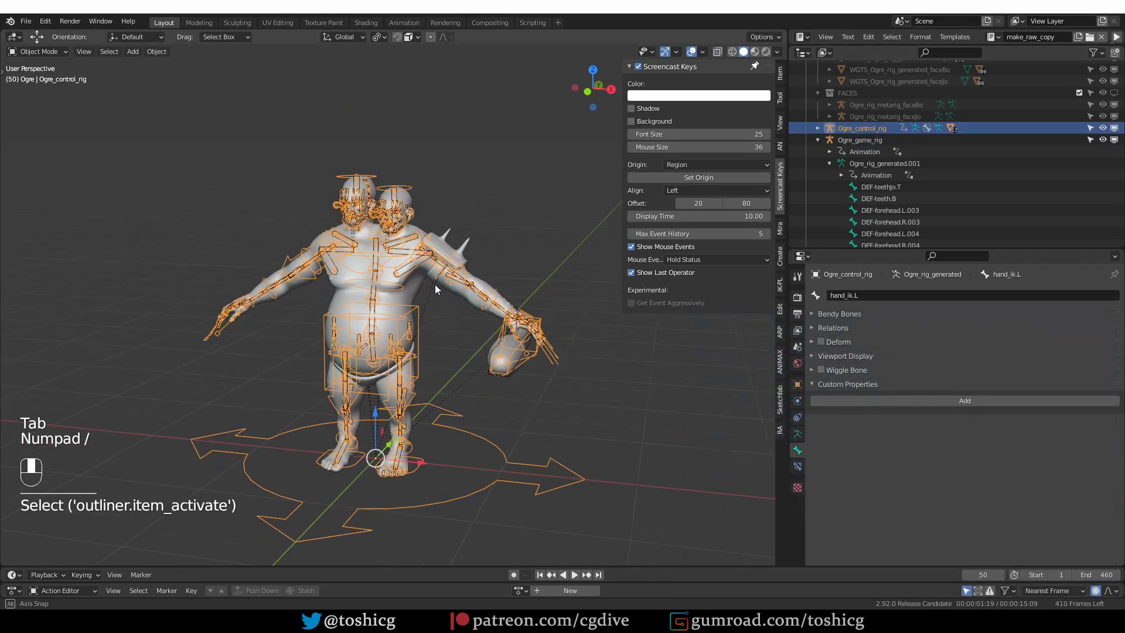
{"action": "key", "text": "KP_Divide"}
{"action": "key", "text": "KP_Divide"}
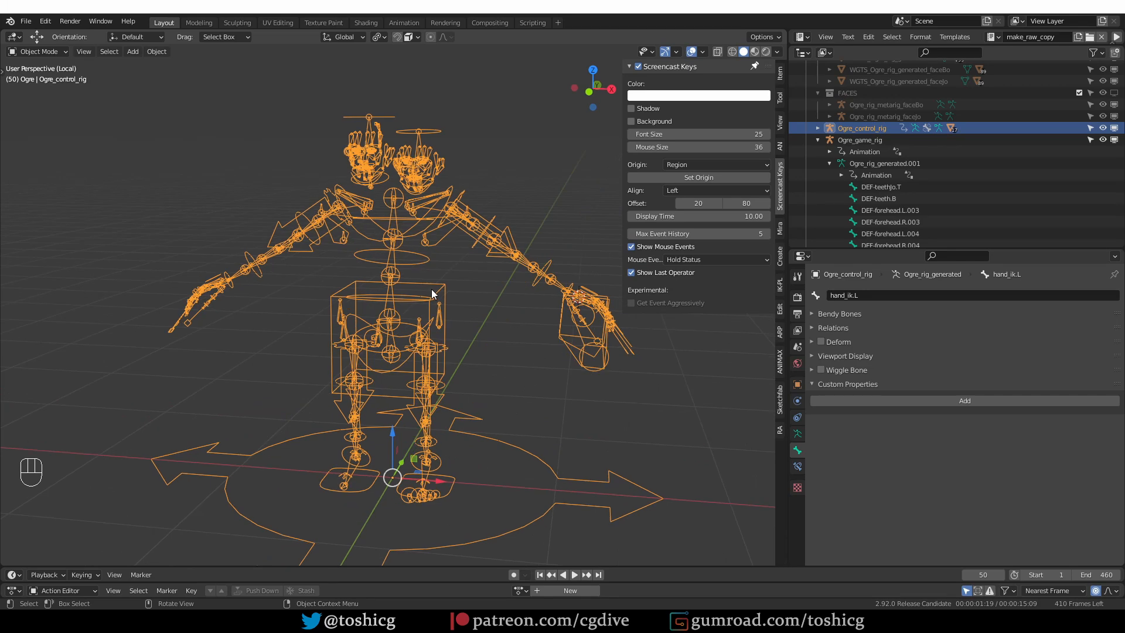
{"action": "key", "text": "Tab"}
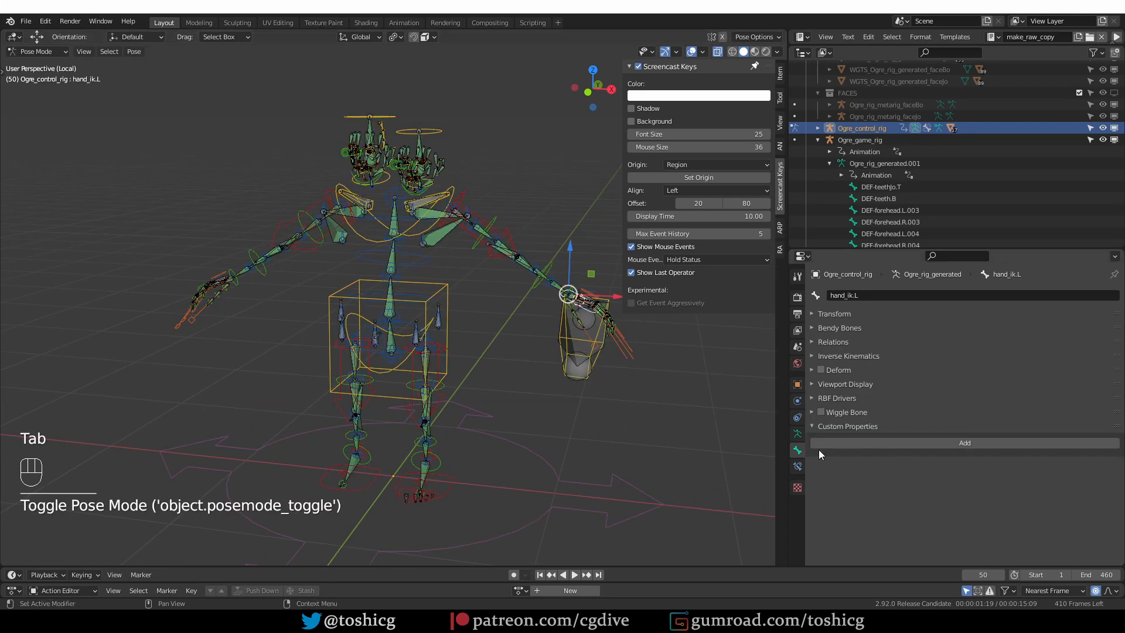
Show the control rig's remaining bone layers and reveal all of its hidden bones
{"action": "left_click", "coordinate": [798, 434]}
{"action": "left_click", "coordinate": [1091, 366], "text": "shift"}
{"action": "left_click", "coordinate": [1110, 366], "text": "shift"}
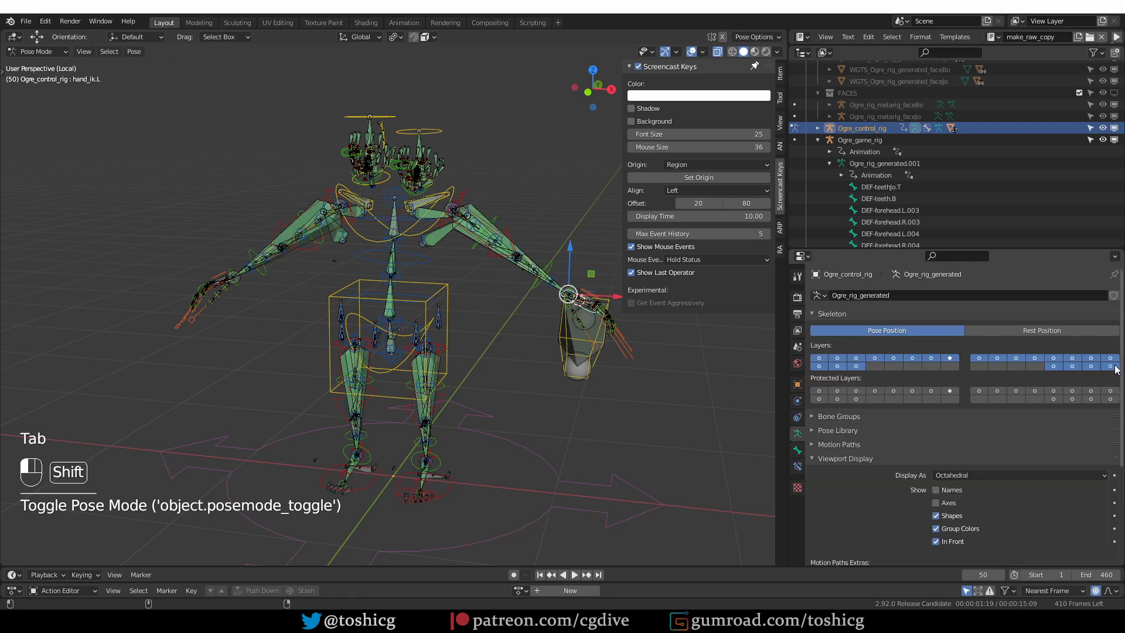
{"action": "middle_click_drag", "start_coordinate": [561, 431], "coordinate": [543, 419]}
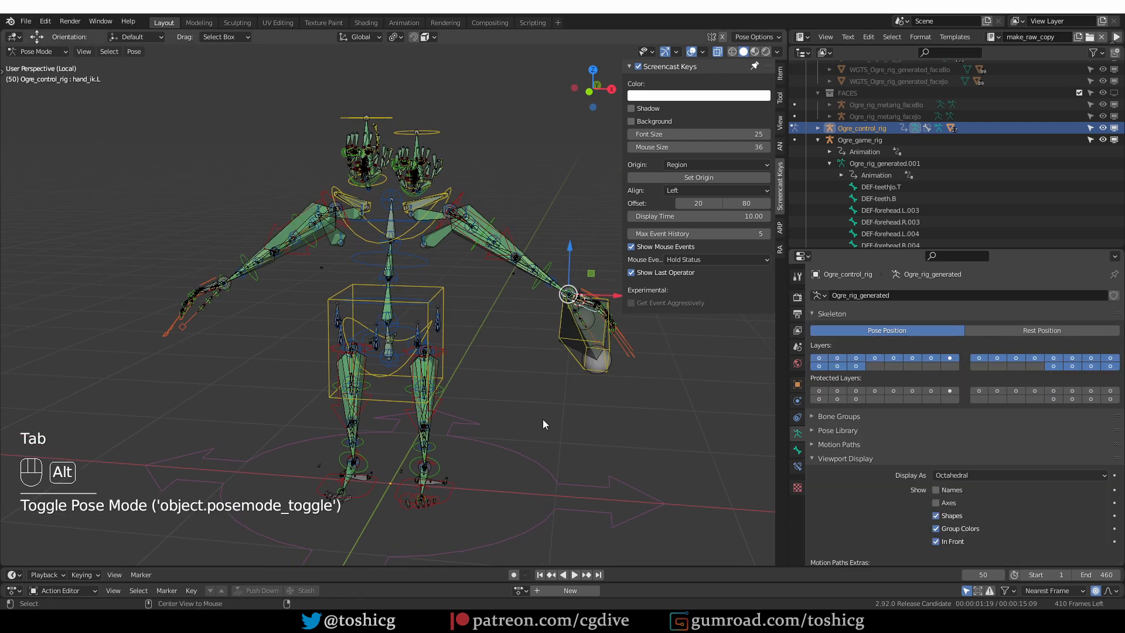
{"action": "key", "text": "alt+h"}
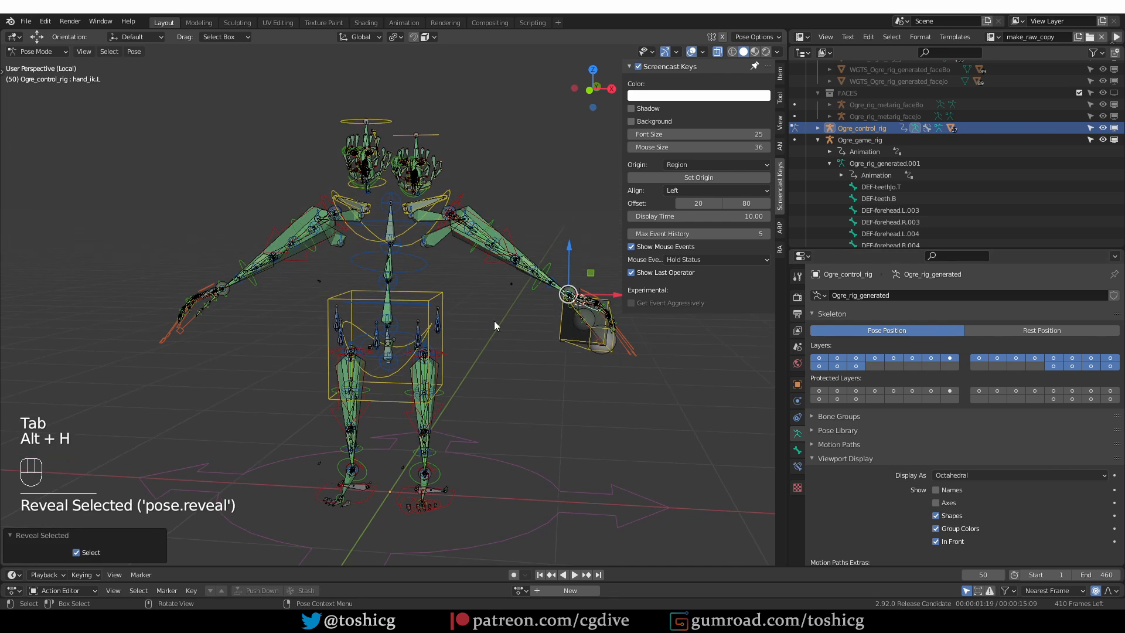
Select all of the control rig's bones and disable their Deform setting
{"action": "key", "text": "a"}
{"action": "left_click", "coordinate": [133, 51]}
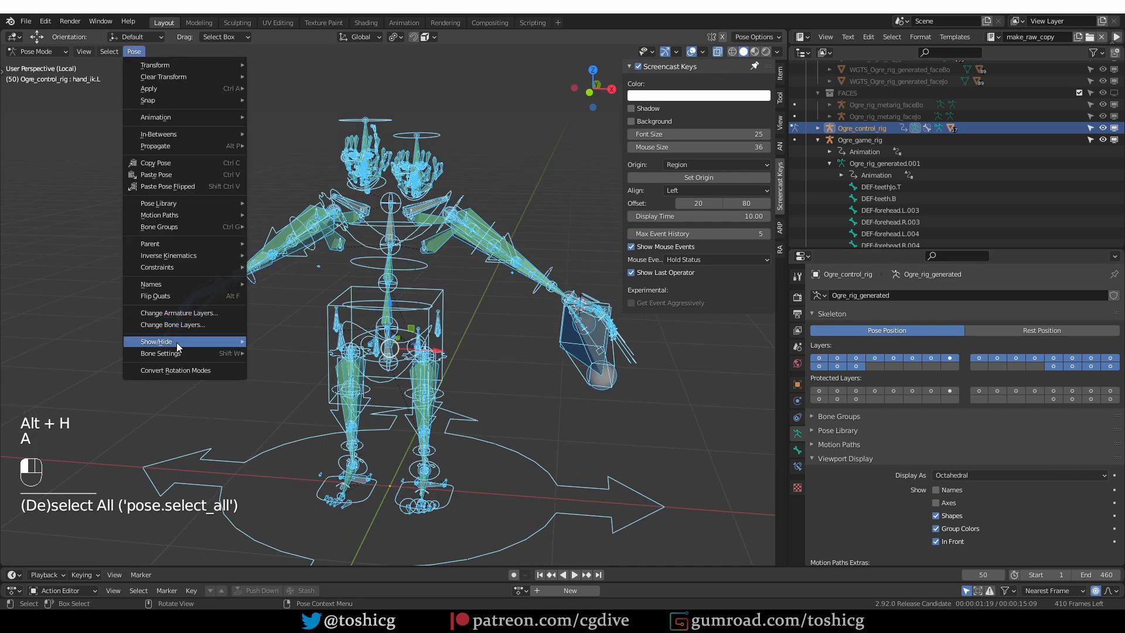
{"action": "mouse_move", "coordinate": [201, 354]}
{"action": "left_click", "coordinate": [304, 367]}
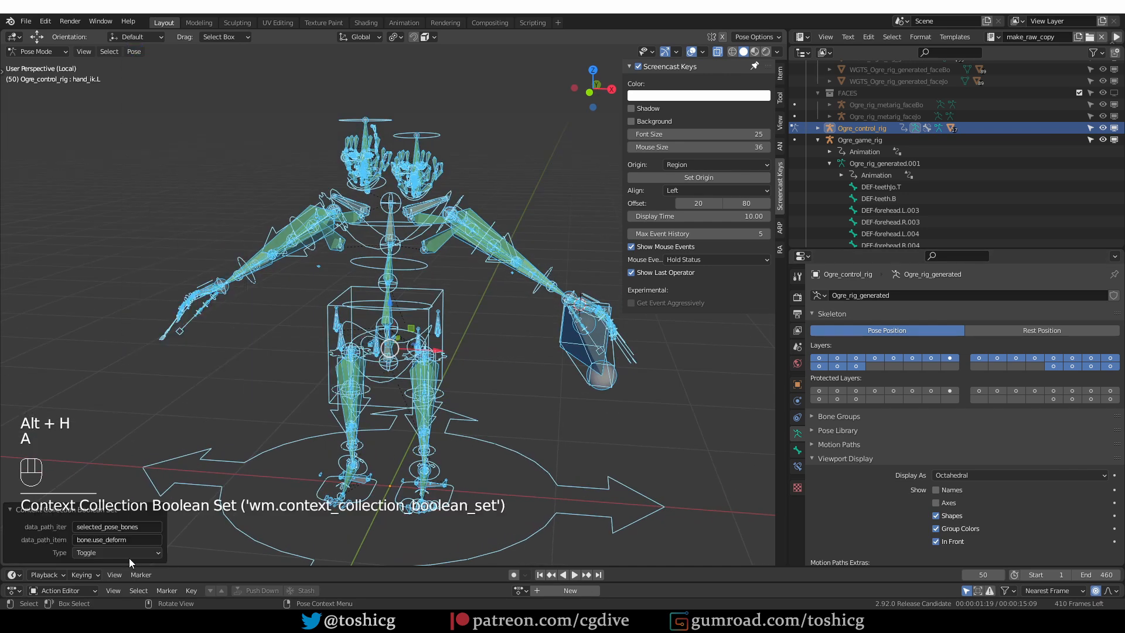
{"action": "left_click", "coordinate": [131, 554]}
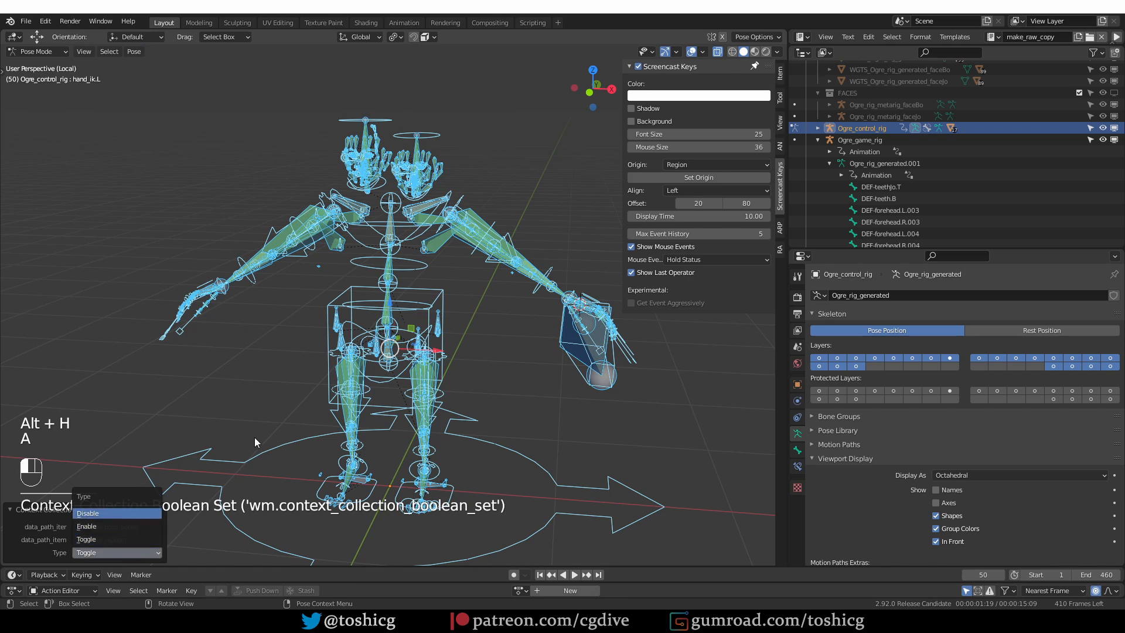
{"action": "key", "text": "Return"}
Copy hand_ik.L's bendy bone segment count of 1 to all selected control rig bones
{"action": "left_click", "coordinate": [798, 450]}
{"action": "left_click", "coordinate": [852, 326]}
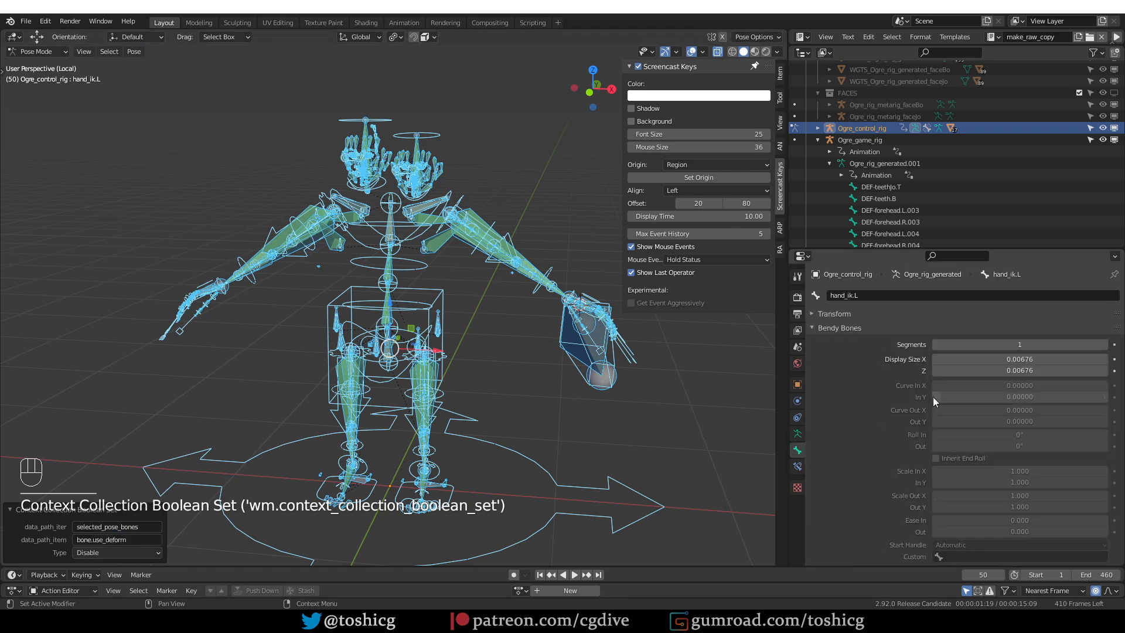
{"action": "right_click", "coordinate": [1008, 345]}
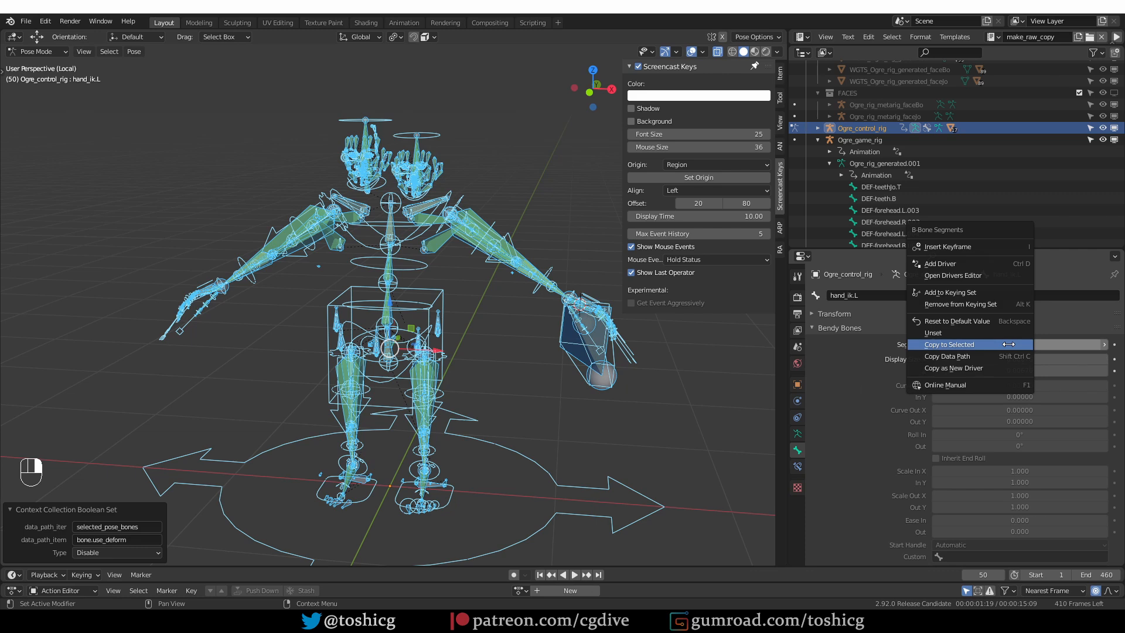
{"action": "left_click", "coordinate": [975, 344]}
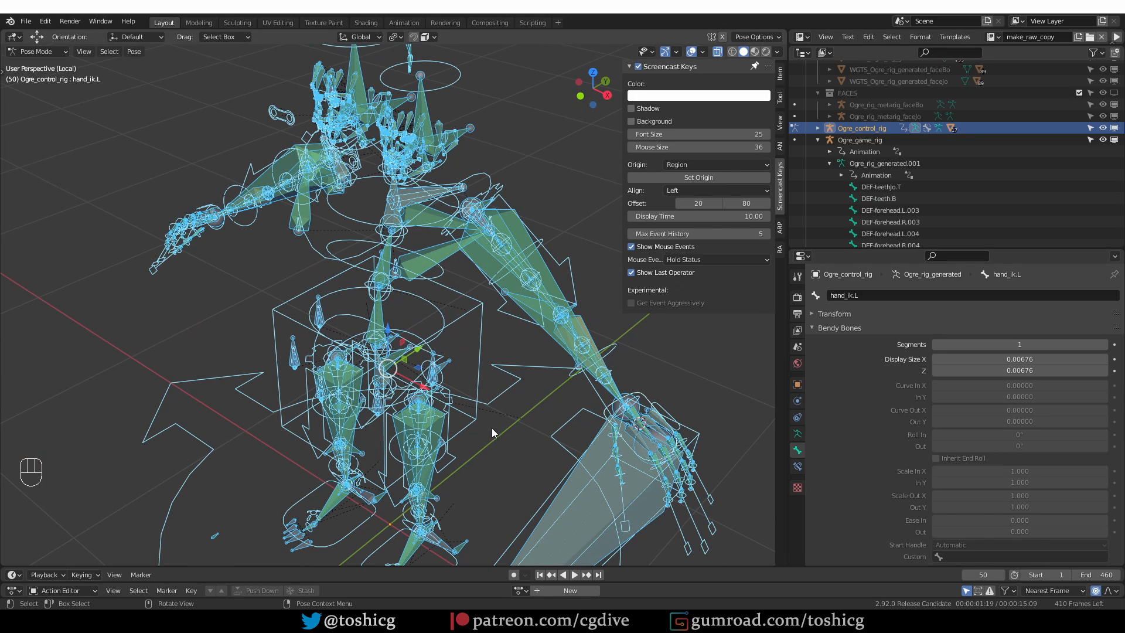
Set the IK Stretch of hand_ik.L to 0, test-moving the hand before and after the change
{"action": "left_click", "coordinate": [494, 433]}
{"action": "scroll", "coordinate": [491, 432], "scroll_direction": "down", "scroll_amount": 3}
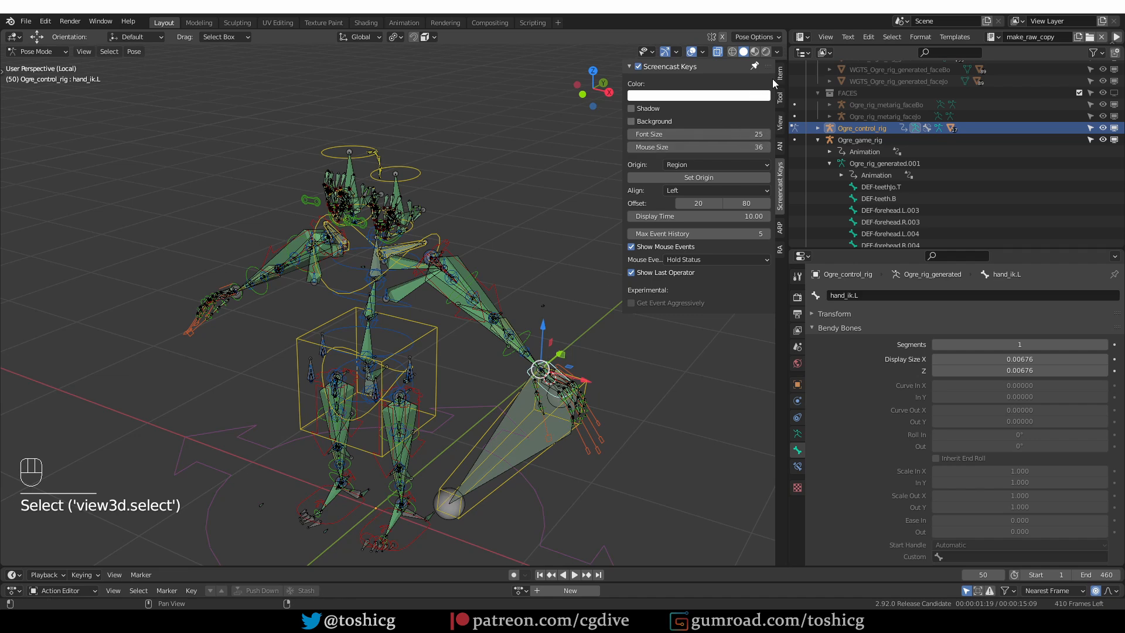
{"action": "scroll", "coordinate": [736, 283], "scroll_direction": "down", "scroll_amount": 5}
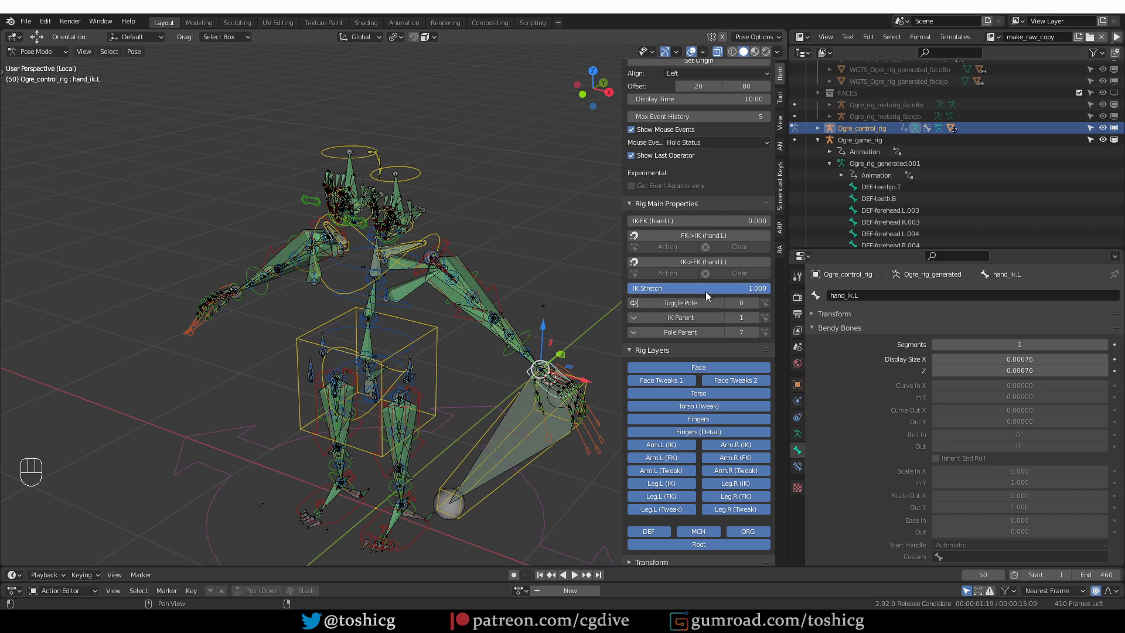
{"action": "middle_click_drag", "start_coordinate": [578, 344], "coordinate": [576, 338]}
{"action": "key", "text": "g"}
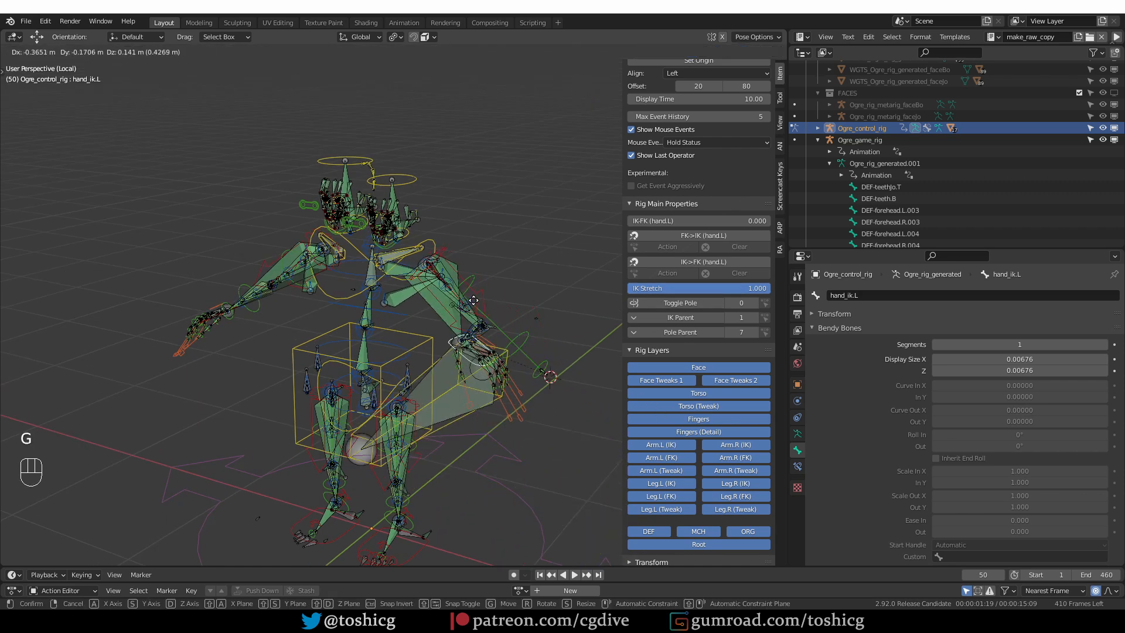
{"action": "right_click", "coordinate": [673, 372]}
{"action": "left_click_drag", "start_coordinate": [763, 288], "coordinate": [627, 288]}
{"action": "middle_click_drag", "start_coordinate": [597, 317], "coordinate": [535, 368]}
{"action": "key", "text": "g"}
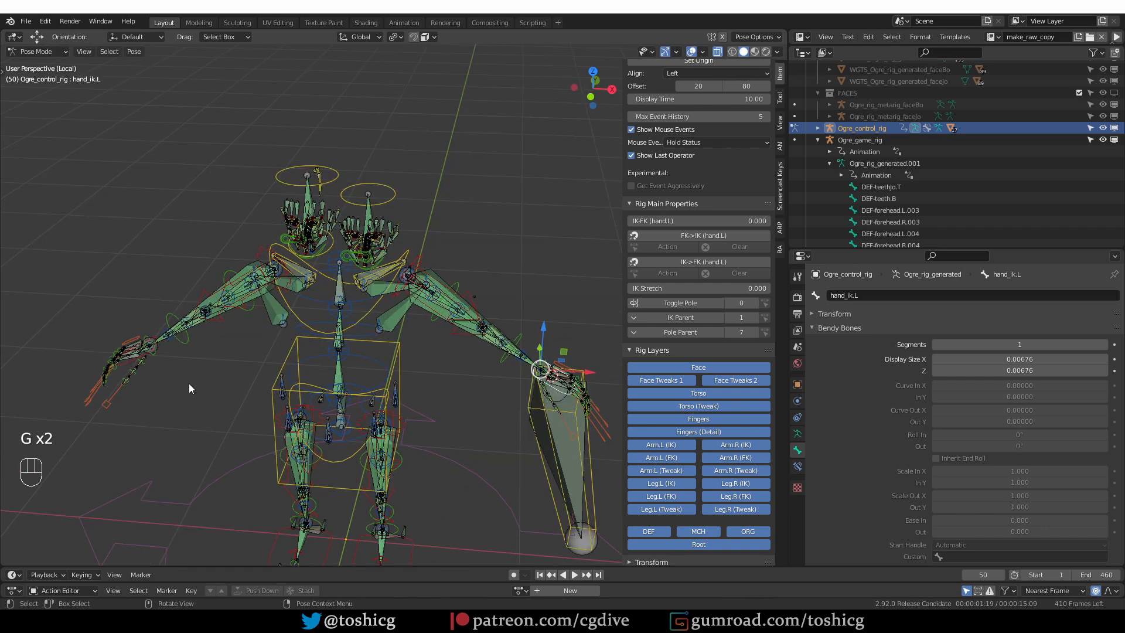
Set the IK Stretch of the right hand control hand_ik.R to 0
{"action": "middle_click_drag", "start_coordinate": [189, 384], "coordinate": [293, 351], "text": "shift"}
{"action": "scroll", "coordinate": [273, 340], "scroll_direction": "up", "scroll_amount": 3}
{"action": "left_click", "coordinate": [233, 322]}
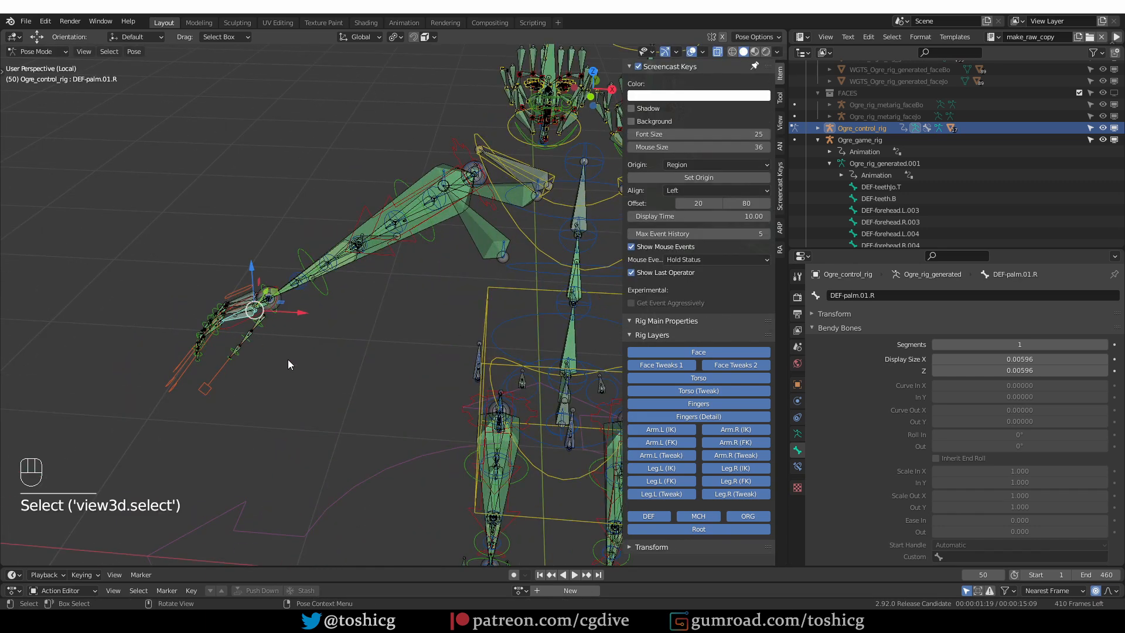
{"action": "left_click", "coordinate": [255, 321]}
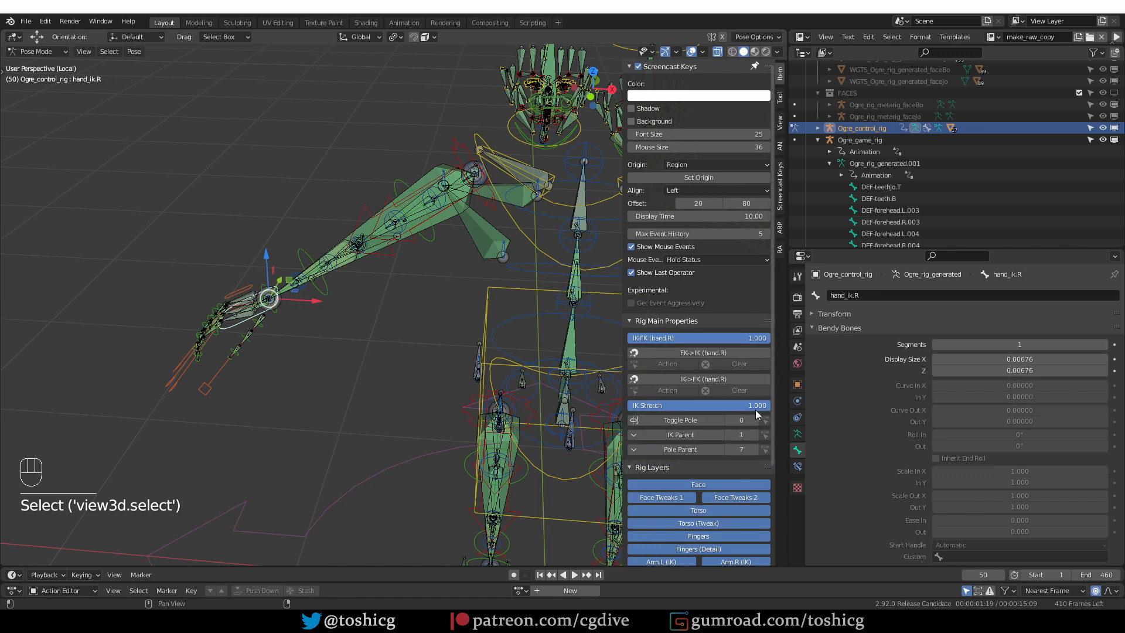
{"action": "left_click_drag", "start_coordinate": [762, 409], "coordinate": [605, 474]}
{"action": "key", "text": "super"}
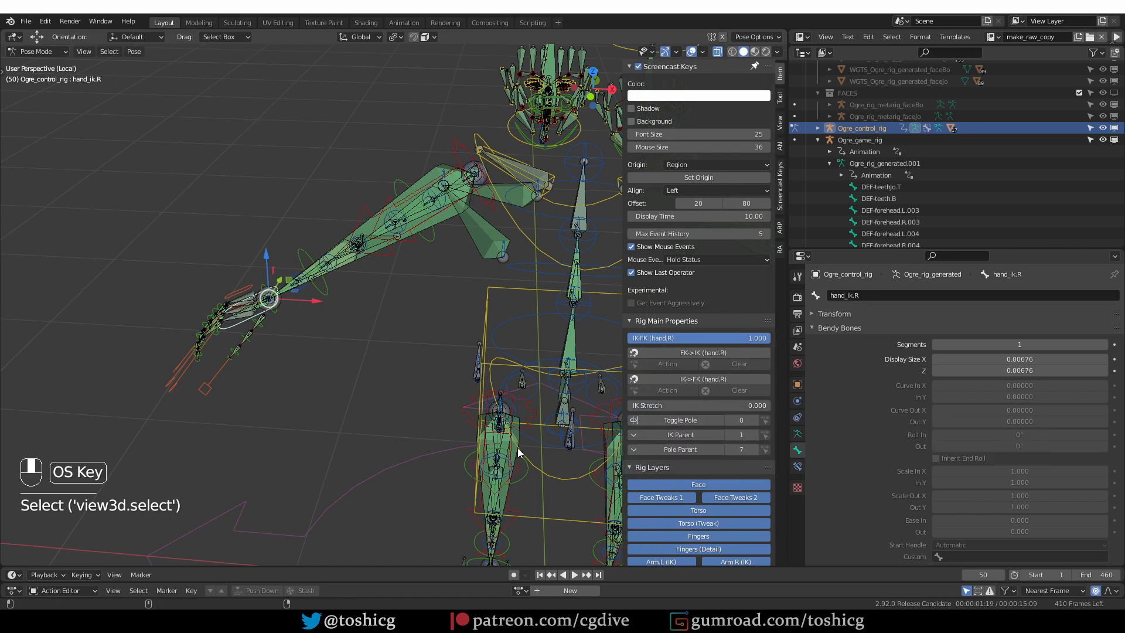
Set the IK Stretch of both foot controls, foot_ik.R and foot_ik.L, to 0
{"action": "middle_click_drag", "start_coordinate": [518, 478], "coordinate": [486, 370]}
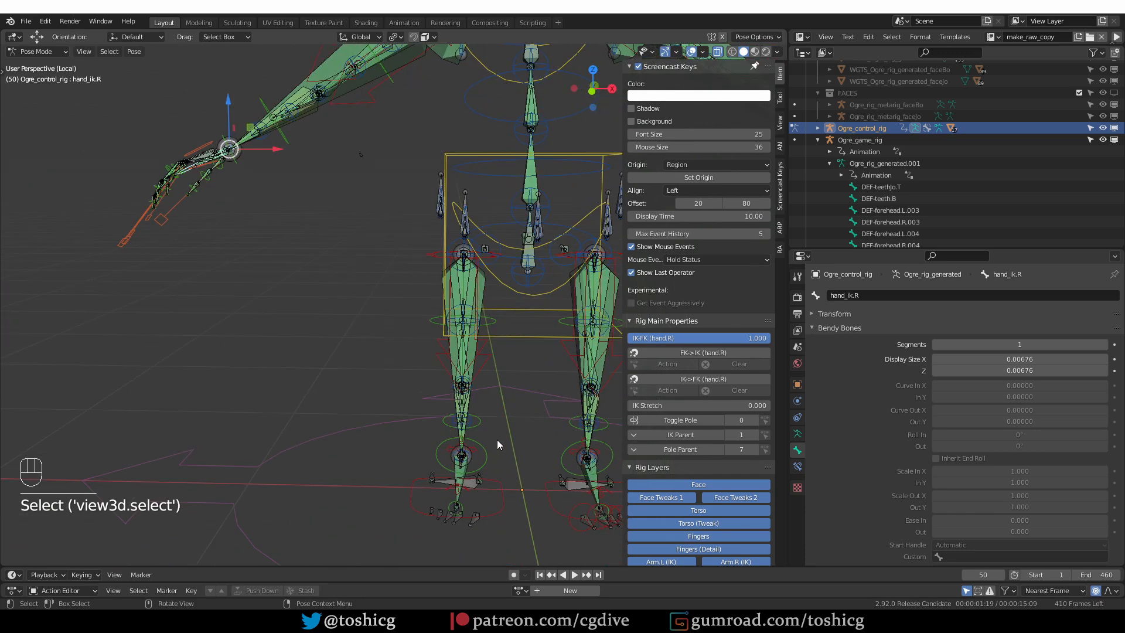
{"action": "left_click", "coordinate": [500, 497]}
{"action": "left_click_drag", "start_coordinate": [760, 406], "coordinate": [610, 453]}
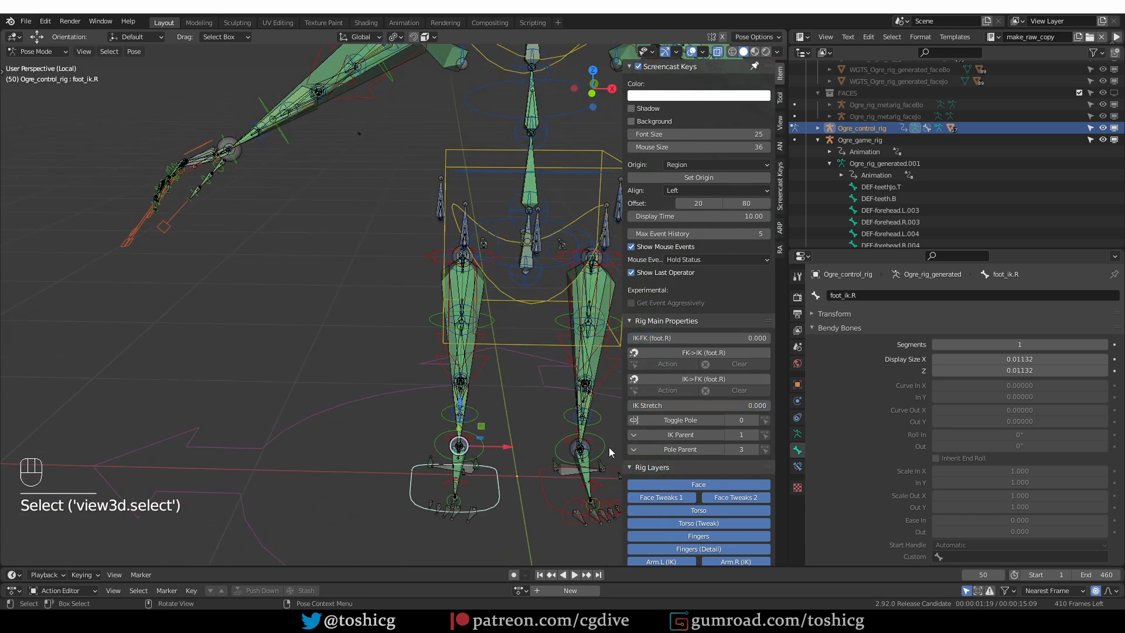
{"action": "left_click", "coordinate": [547, 487]}
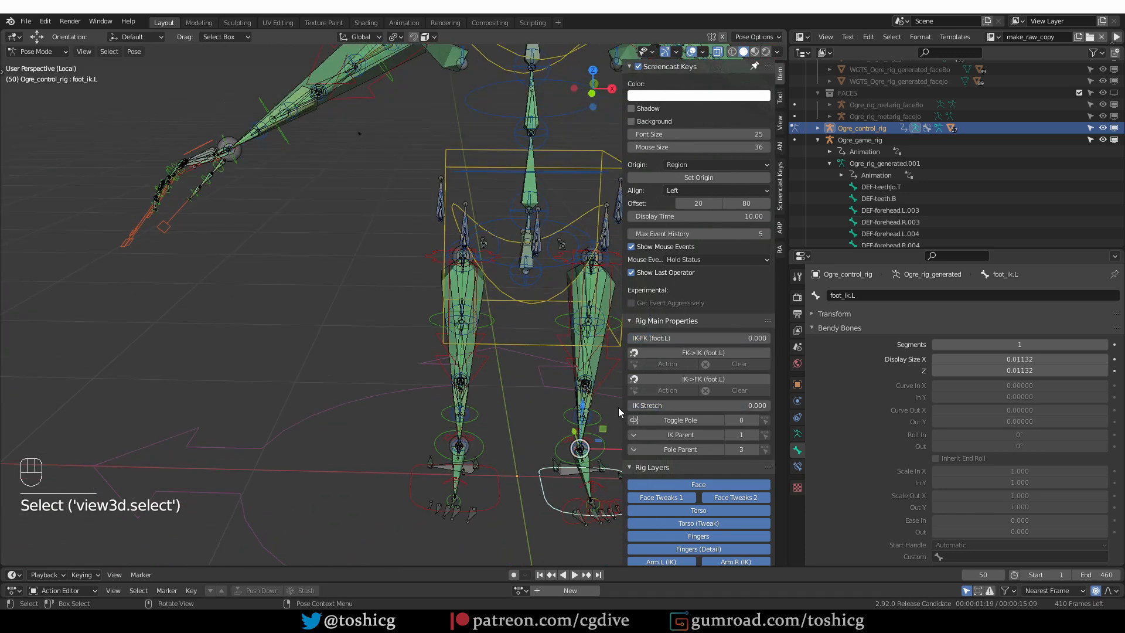
{"action": "middle_click_drag", "start_coordinate": [557, 355], "coordinate": [389, 365], "text": "shift"}
{"action": "scroll", "coordinate": [389, 365], "scroll_direction": "down", "scroll_amount": 2}
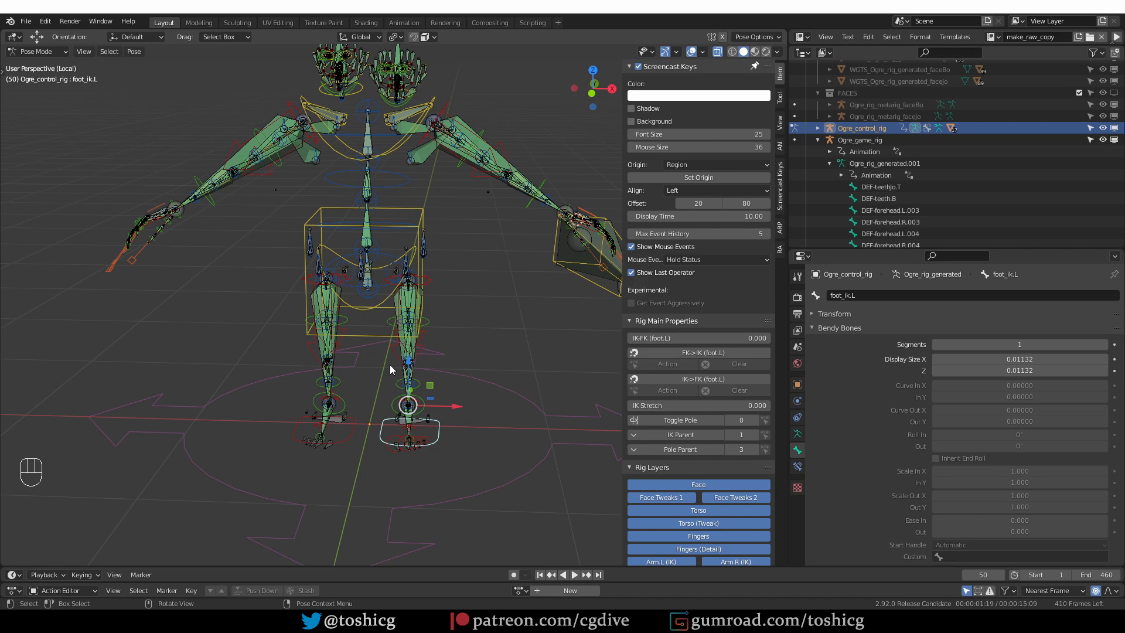
Test-move the chest control to check the spine for stretching, leaving its pose as it was
{"action": "middle_click_drag", "start_coordinate": [388, 117], "coordinate": [413, 228]}
{"action": "mouse_move", "coordinate": [414, 229]}
{"action": "middle_mouse_down"}
{"action": "mouse_move", "coordinate": [408, 249]}
{"action": "mouse_move", "coordinate": [399, 241]}
{"action": "middle_mouse_up"}
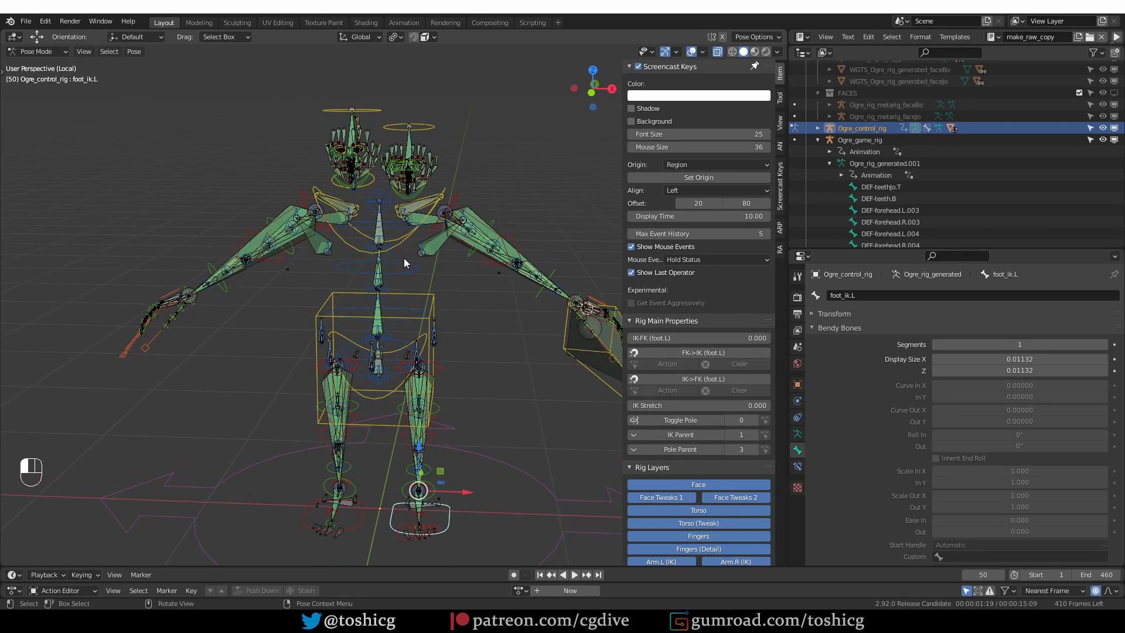
{"action": "left_click", "coordinate": [406, 245]}
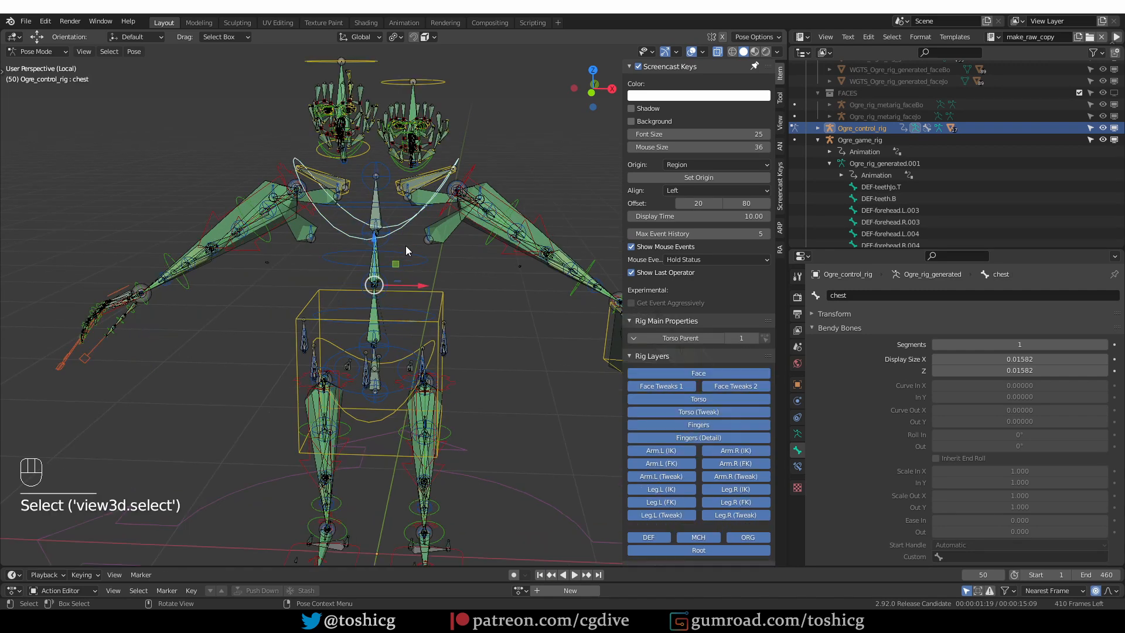
{"action": "middle_click_drag", "start_coordinate": [405, 245], "coordinate": [434, 242]}
{"action": "key", "text": "g"}
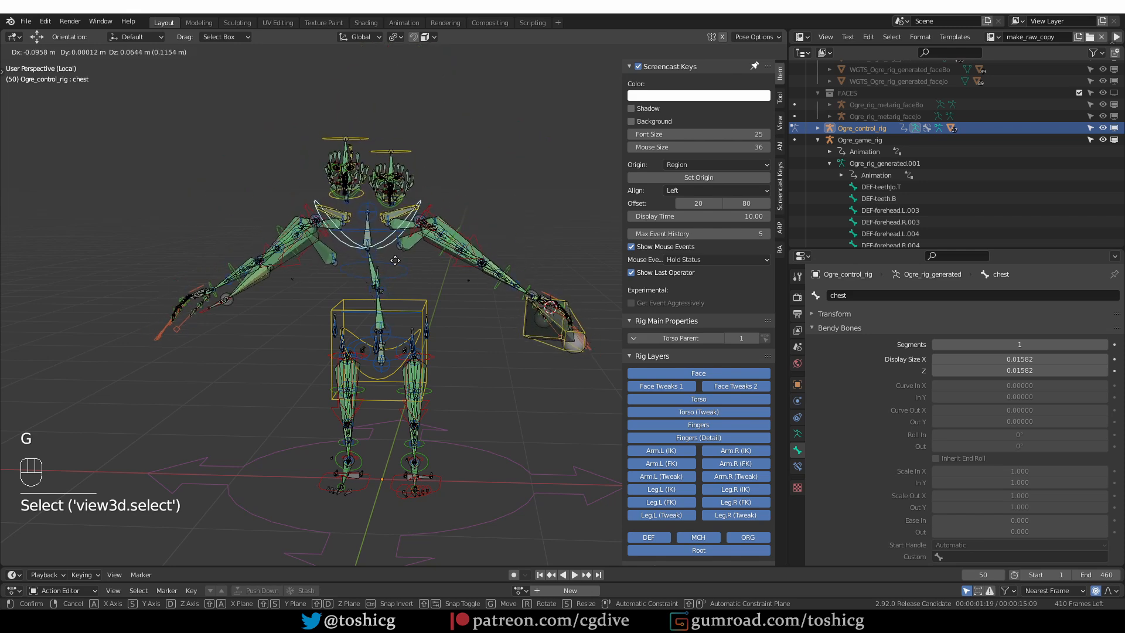
{"action": "key", "text": "Escape"}
Show only the control rig's ORG bone layer
{"action": "left_click", "coordinate": [684, 67]}
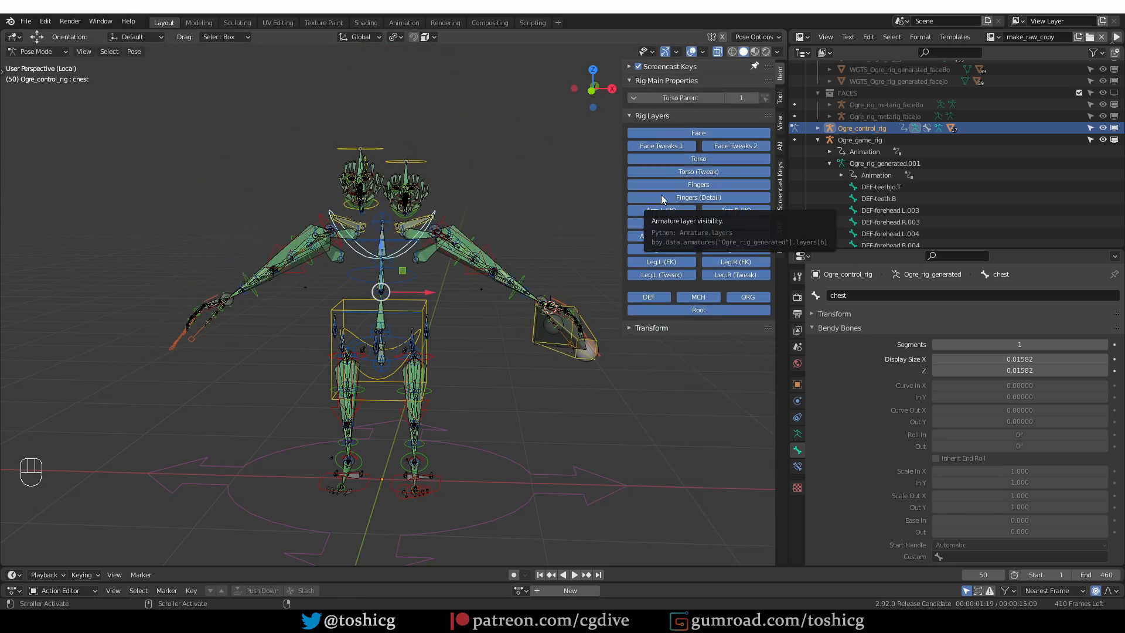
{"action": "left_click", "coordinate": [798, 433]}
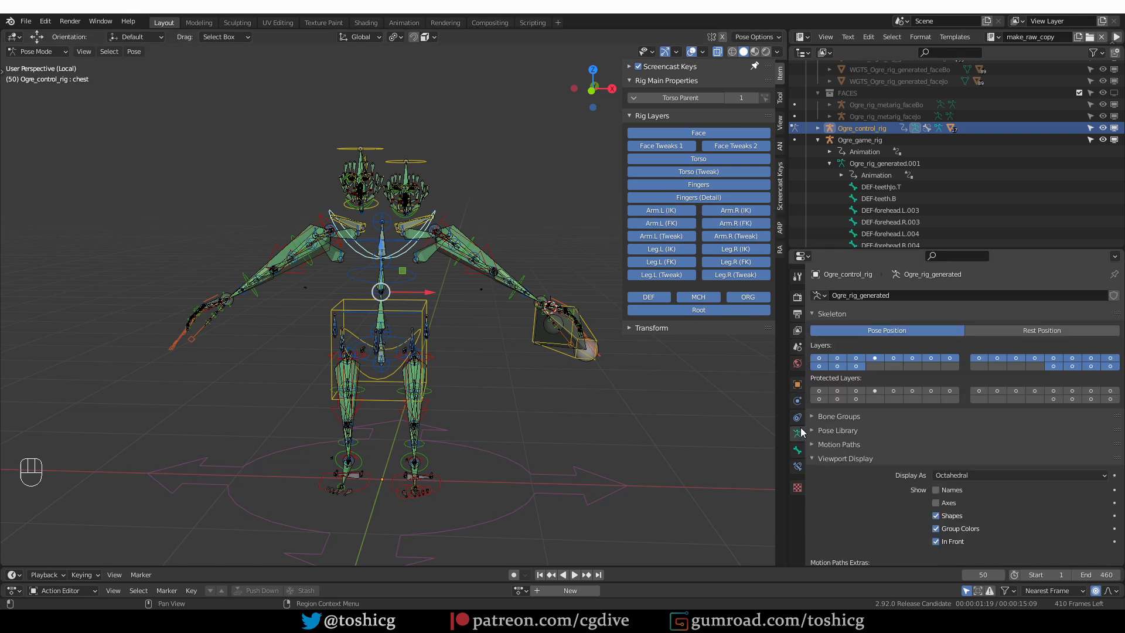
{"action": "left_click", "coordinate": [1110, 366]}
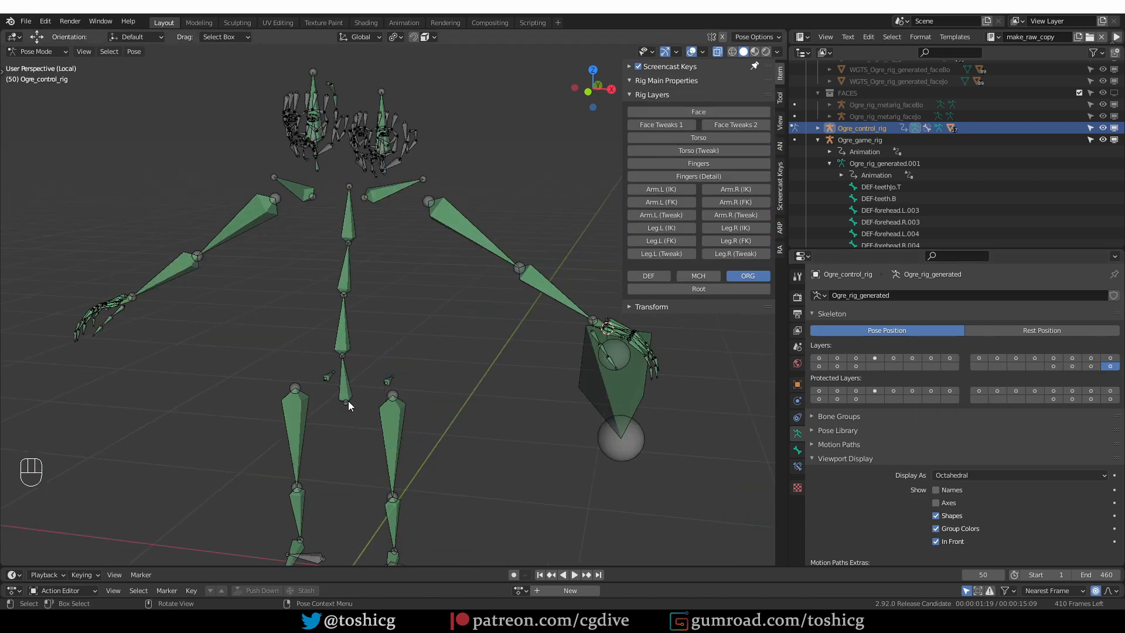
Select the ORG spine bones from the pelvis up to the chest and disable the Stretch To constraint on all of them
{"action": "left_click", "coordinate": [350, 378]}
{"action": "left_click", "coordinate": [798, 467]}
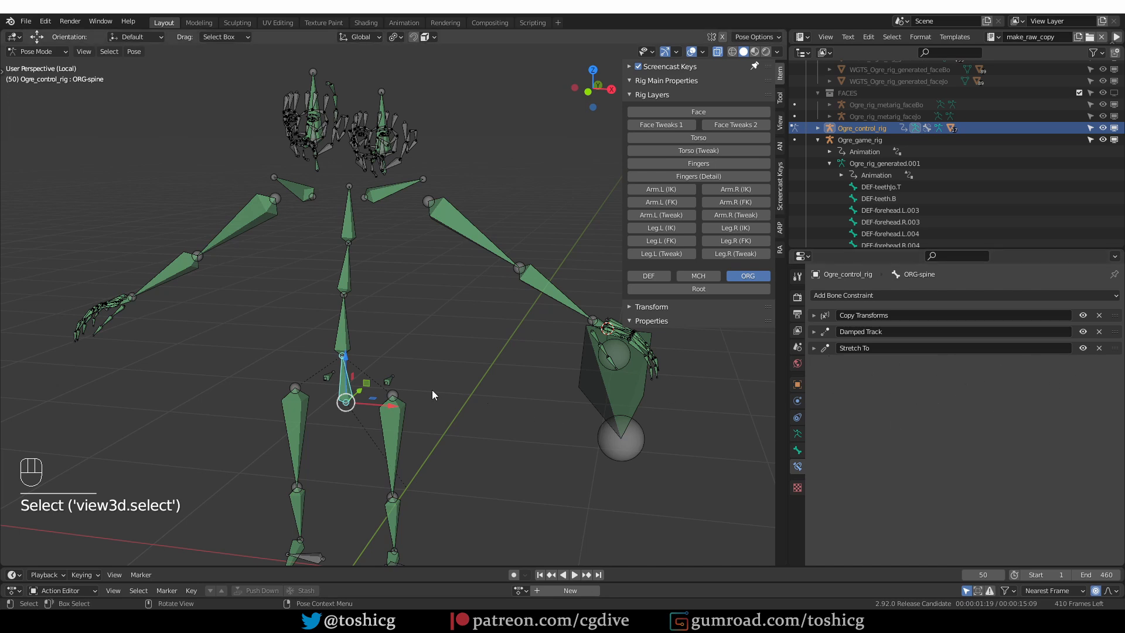
{"action": "middle_click_drag", "start_coordinate": [372, 375], "coordinate": [364, 337]}
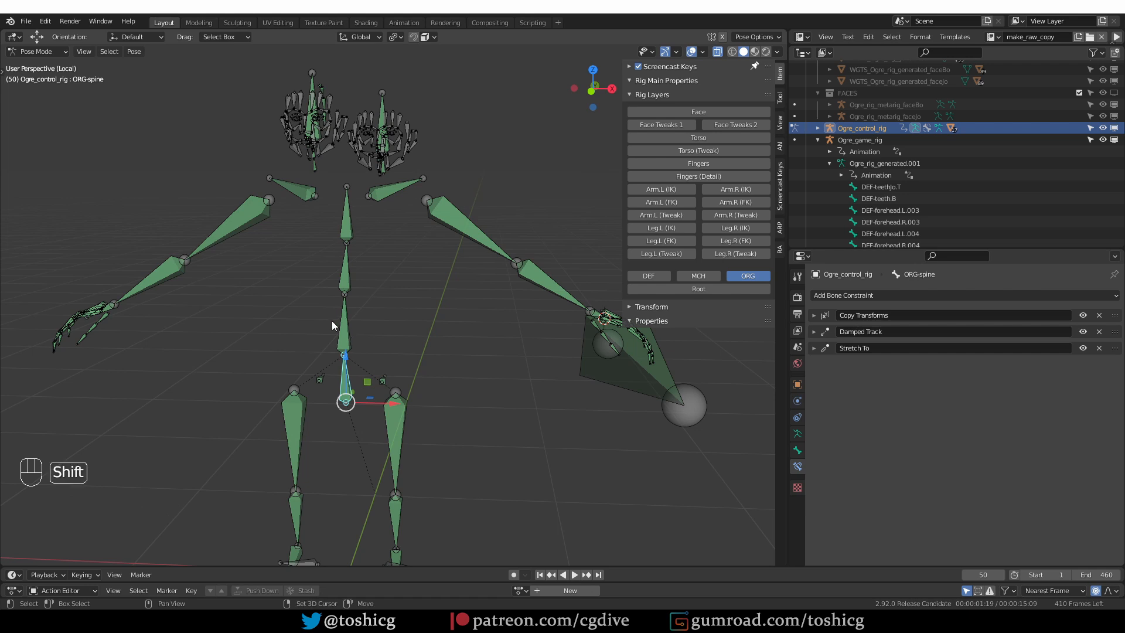
{"action": "left_click_drag", "start_coordinate": [337, 309], "coordinate": [359, 360], "text": "shift"}
{"action": "middle_click_drag", "start_coordinate": [359, 359], "coordinate": [372, 352]}
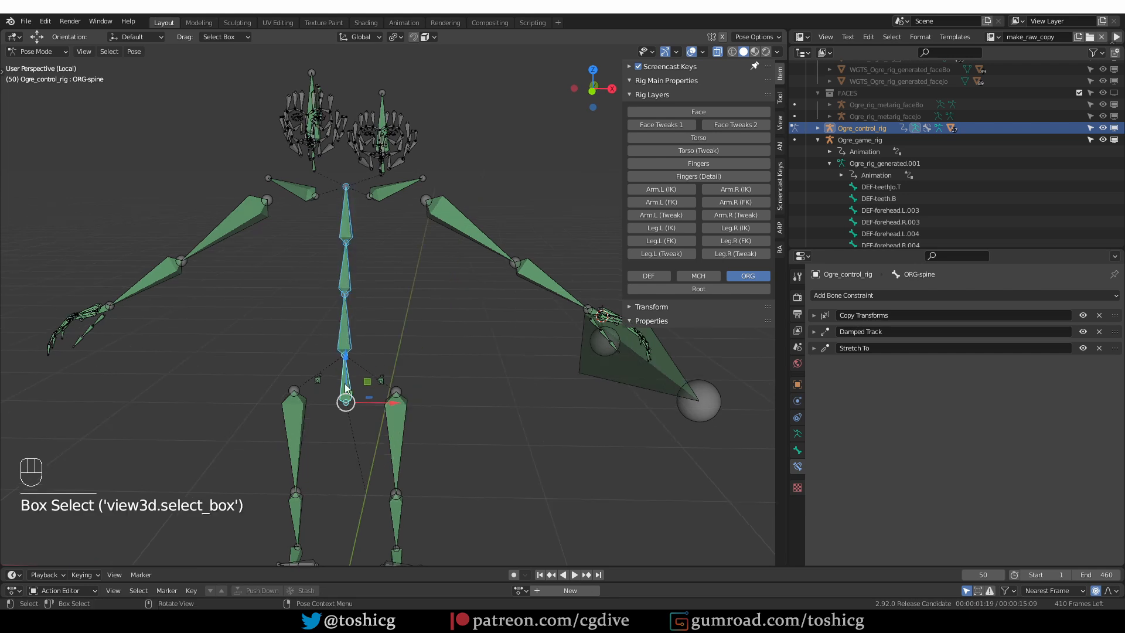
{"action": "left_click", "coordinate": [797, 434]}
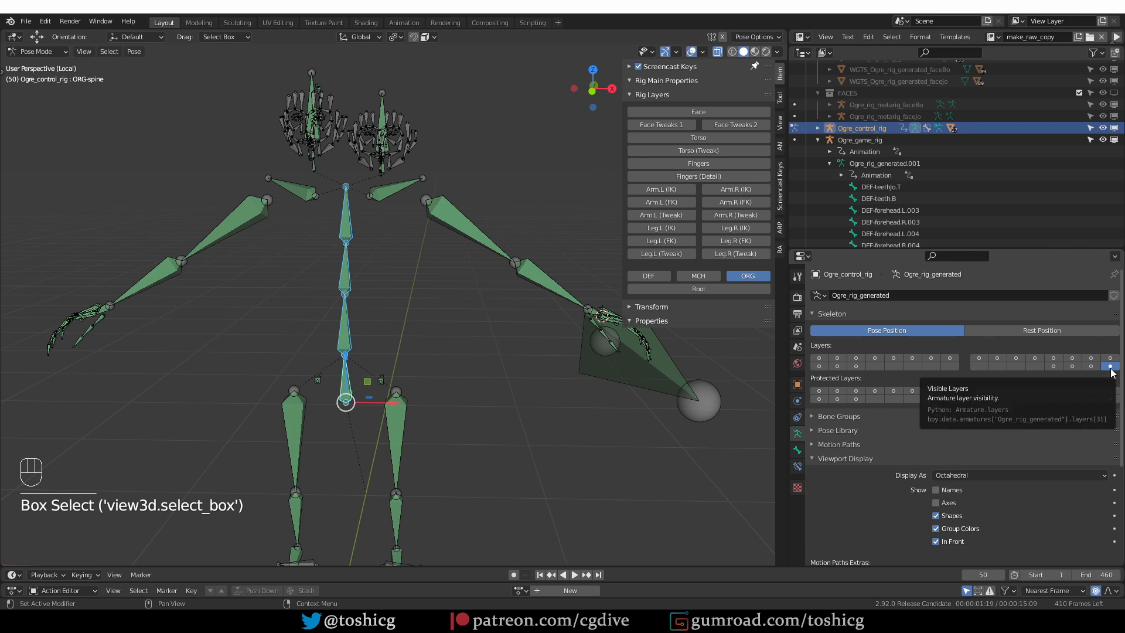
{"action": "left_click", "coordinate": [799, 452]}
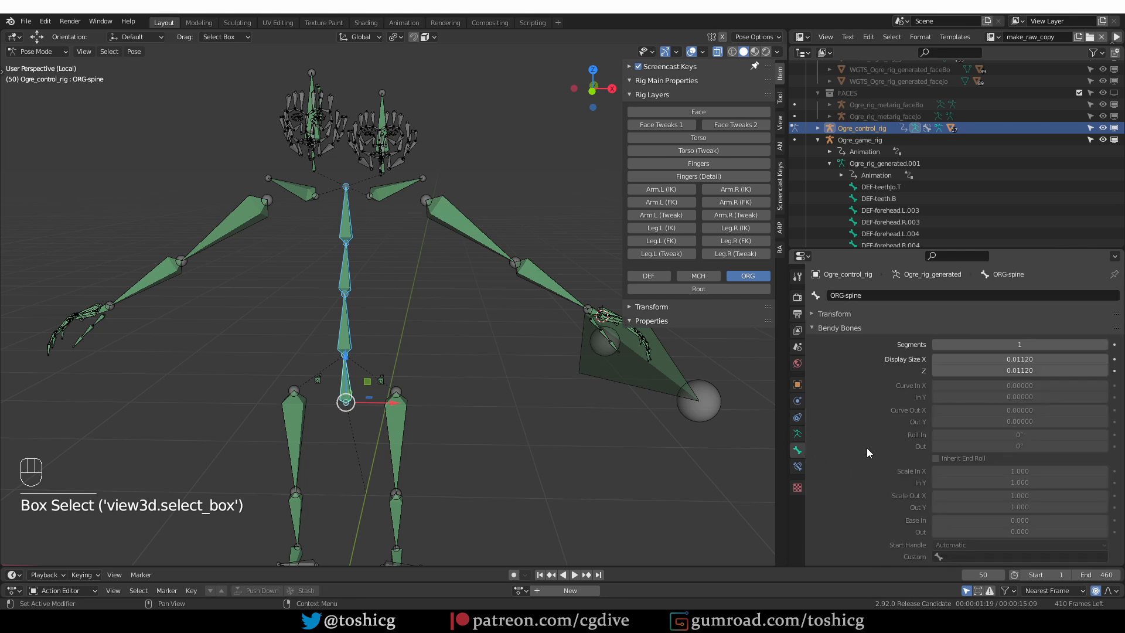
{"action": "left_click", "coordinate": [800, 467]}
{"action": "key", "text": "alt"}
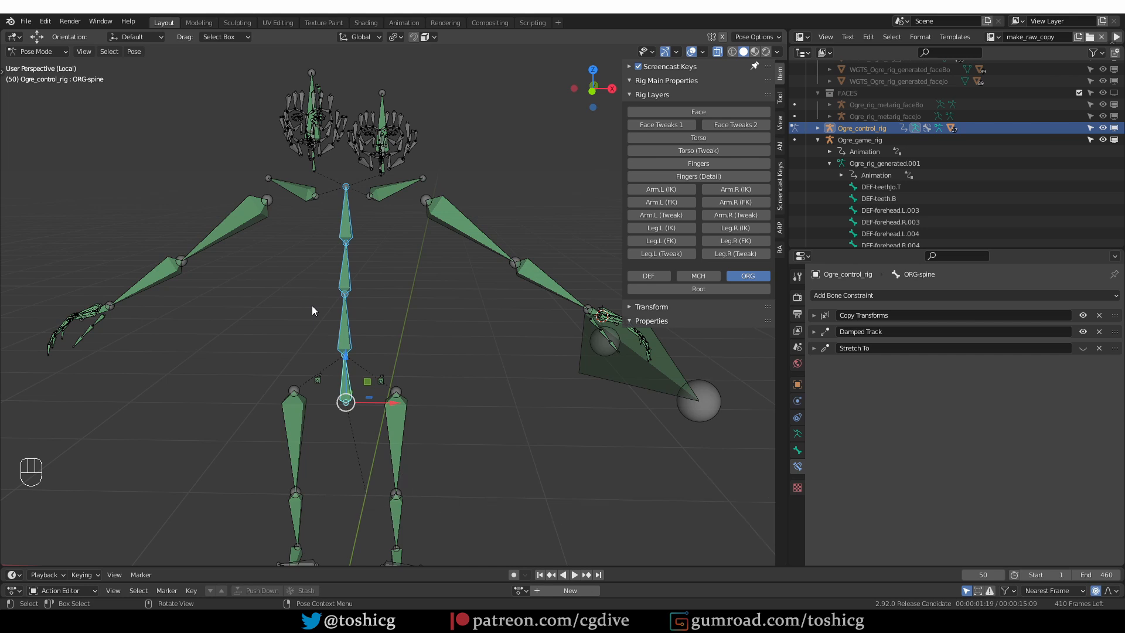
Show the Torso layer and test-move and rotate the chest control to check the spine, cancelling each transform
{"action": "left_click", "coordinate": [695, 137]}
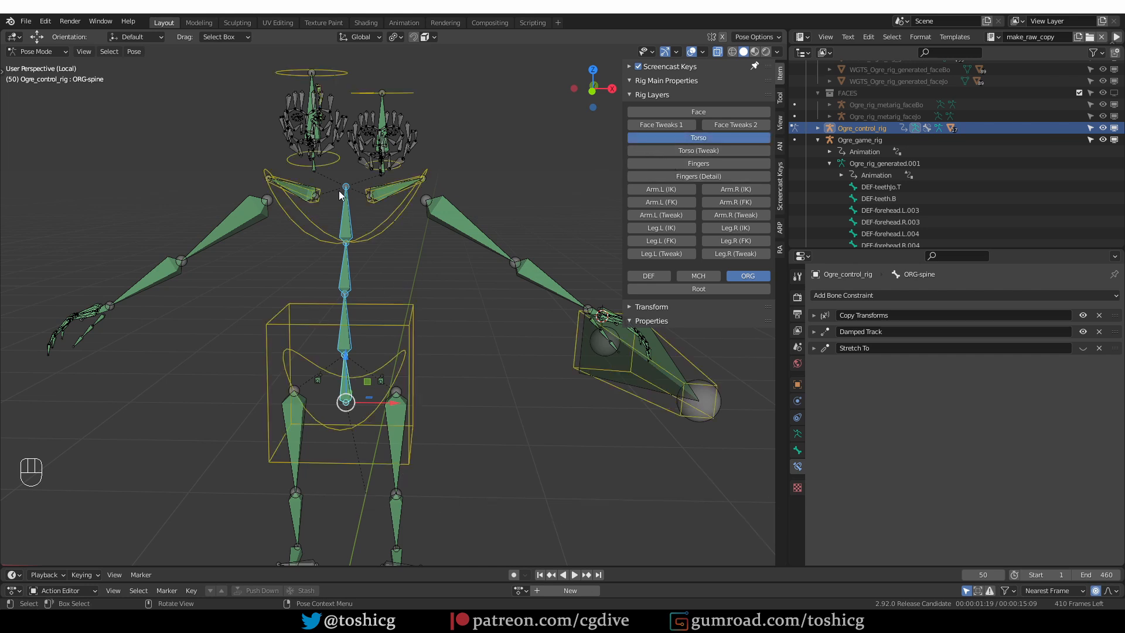
{"action": "left_click", "coordinate": [392, 227]}
{"action": "key", "text": "g"}
{"action": "key", "text": "g"}
{"action": "key", "text": "g"}
{"action": "key", "text": "g"}
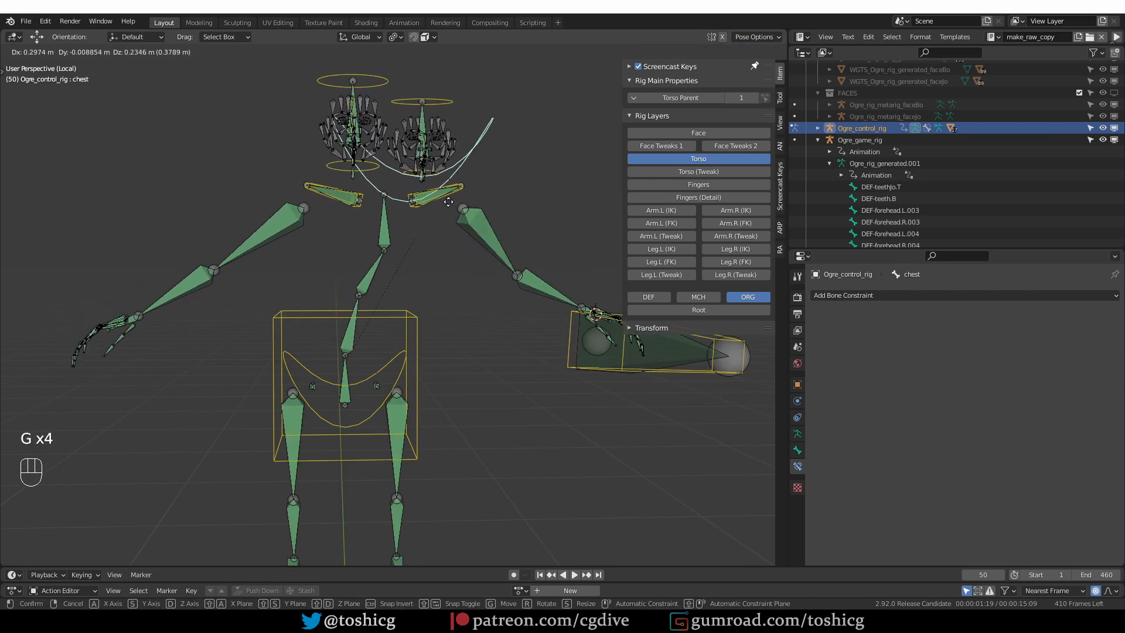
{"action": "right_click", "coordinate": [482, 214]}
{"action": "key", "text": "t"}
{"action": "key", "text": "r"}
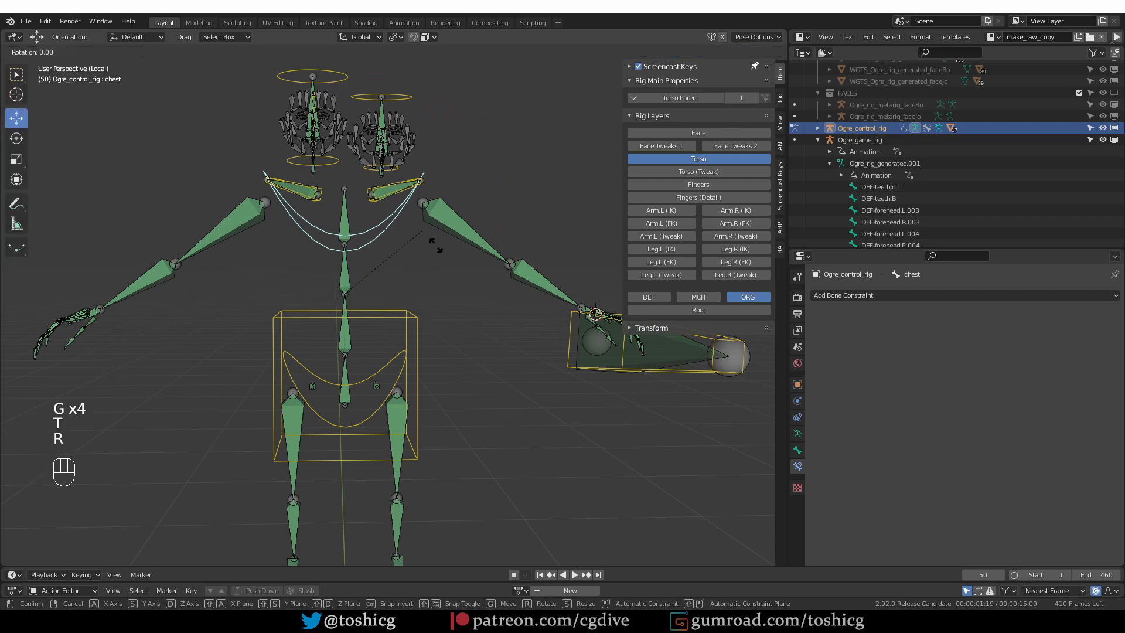
{"action": "key", "text": "g"}
{"action": "right_click", "coordinate": [480, 314]}
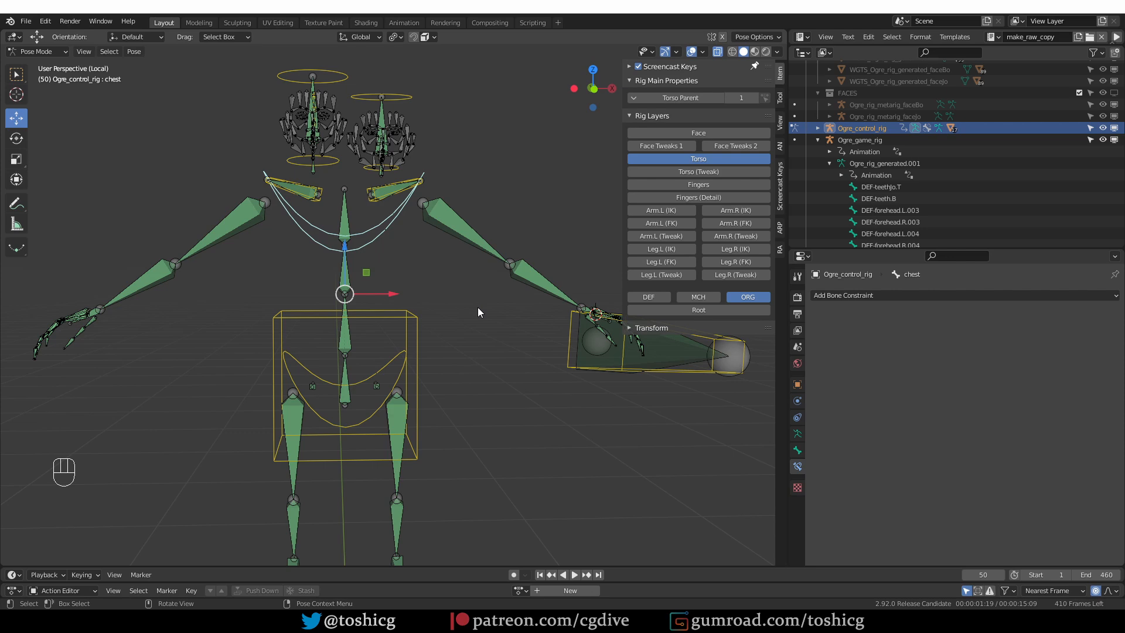
Leave the control rig's local view and isolate Ogre_game_rig in Object Mode
{"action": "scroll", "coordinate": [478, 308], "scroll_direction": "down", "scroll_amount": 3}
{"action": "middle_click_drag", "start_coordinate": [478, 307], "coordinate": [454, 324]}
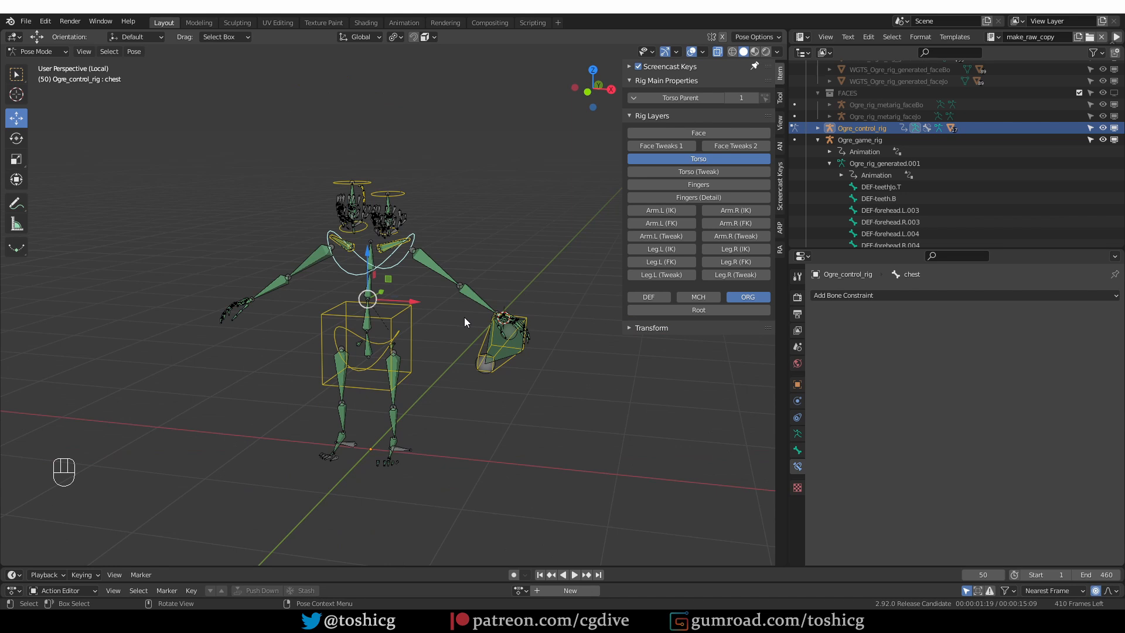
{"action": "key", "text": "KP_Divide"}
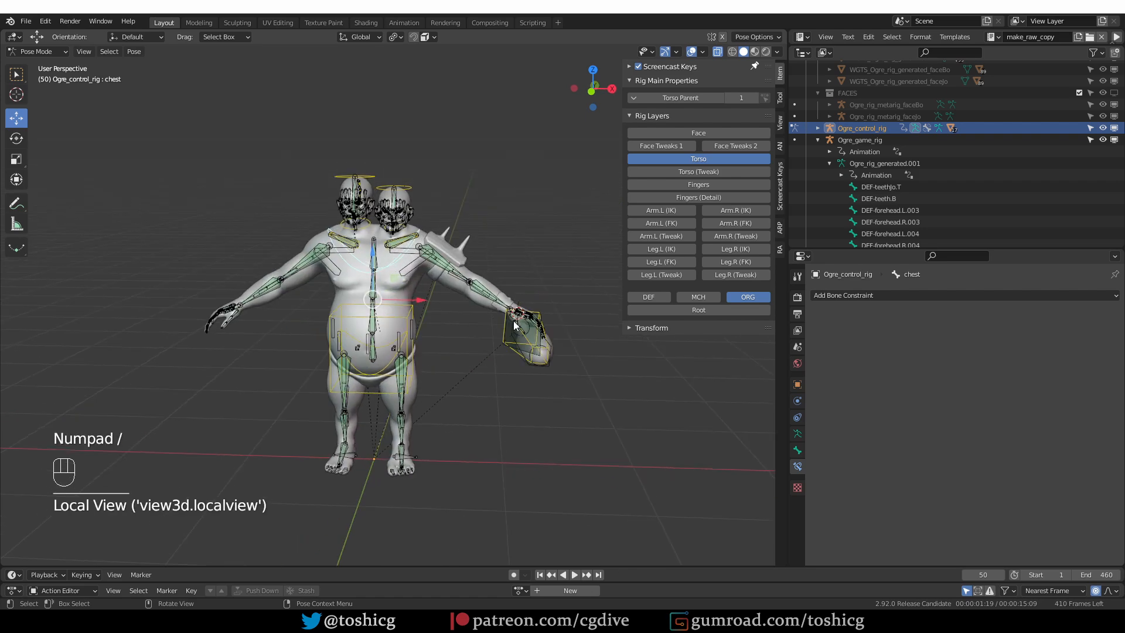
{"action": "left_click", "coordinate": [860, 140]}
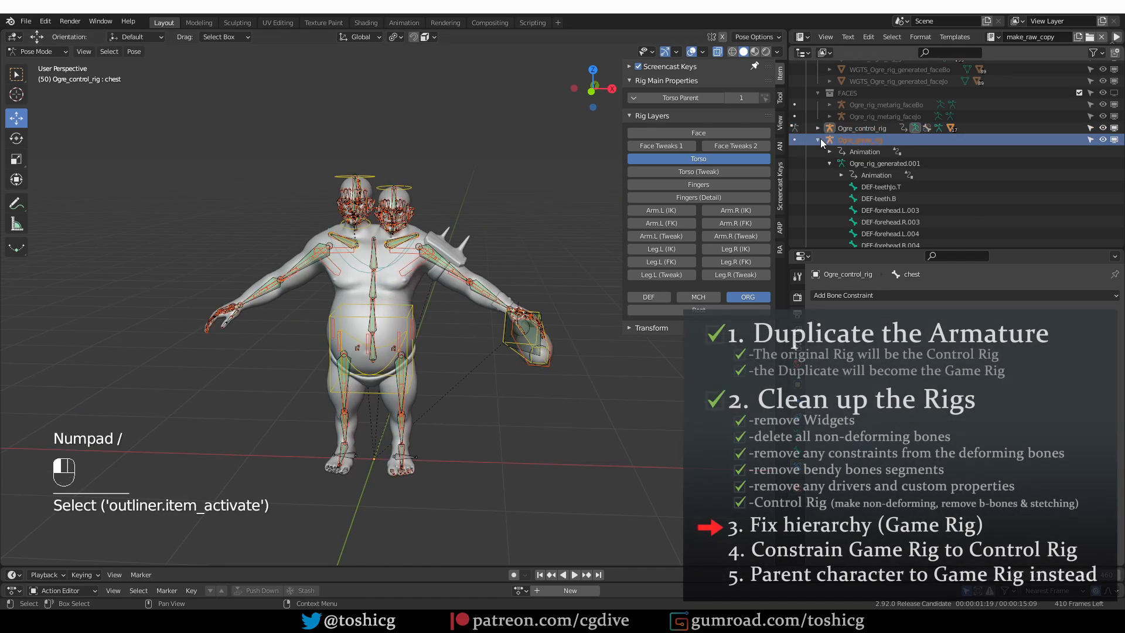
{"action": "key", "text": "Tab"}
{"action": "key", "text": "KP_Divide"}
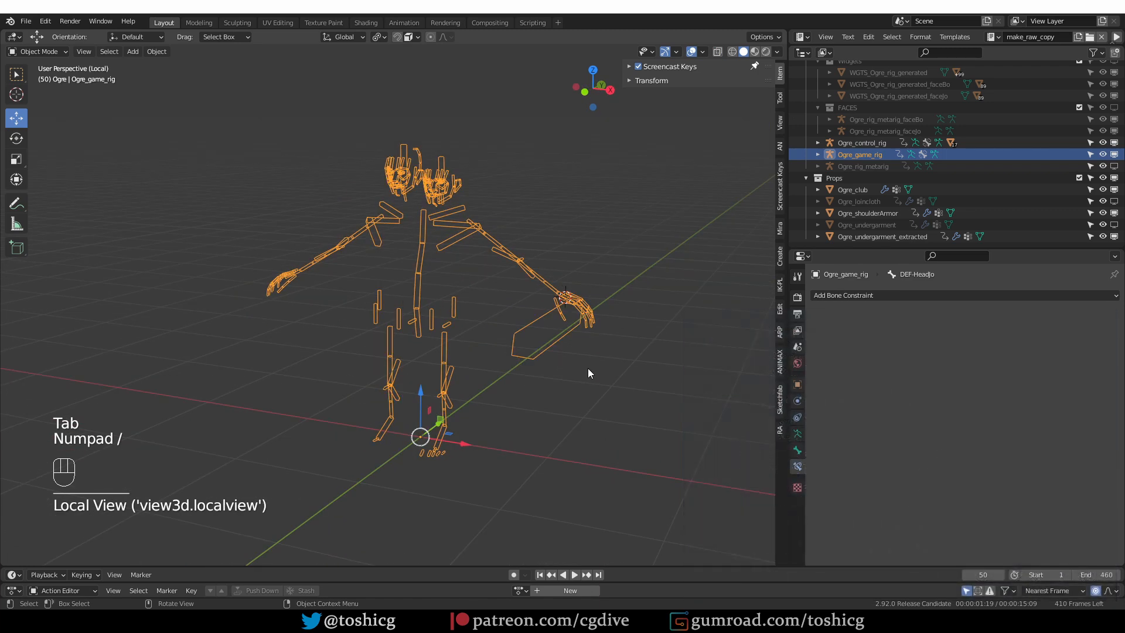
Set the game rig's viewport bone display to Octahedral
{"action": "left_click", "coordinate": [798, 434]}
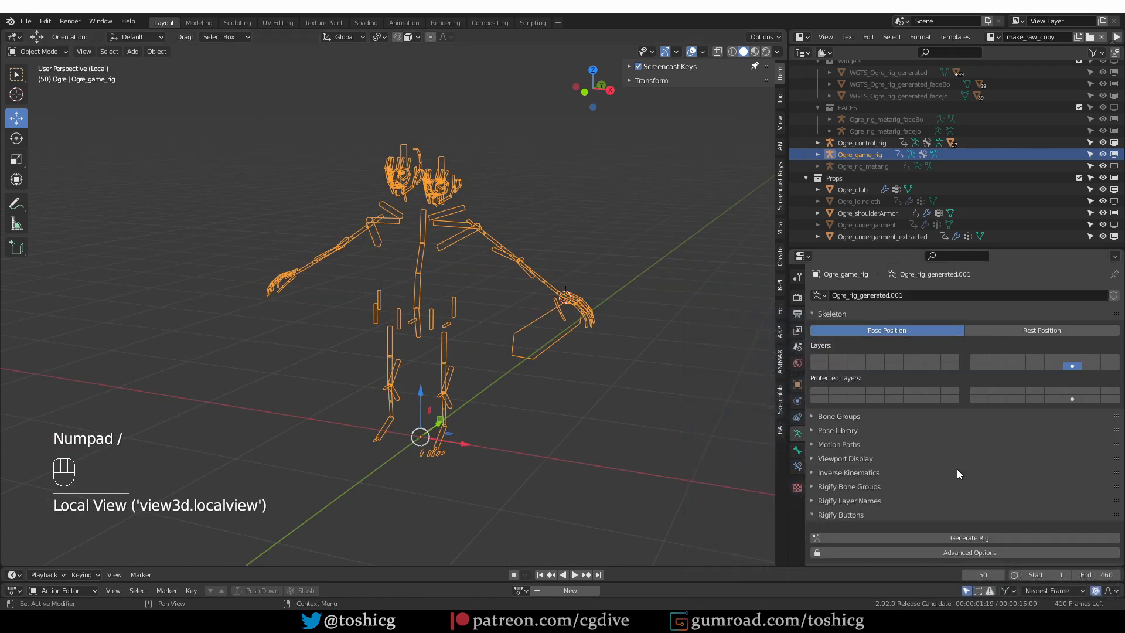
{"action": "left_click", "coordinate": [844, 459]}
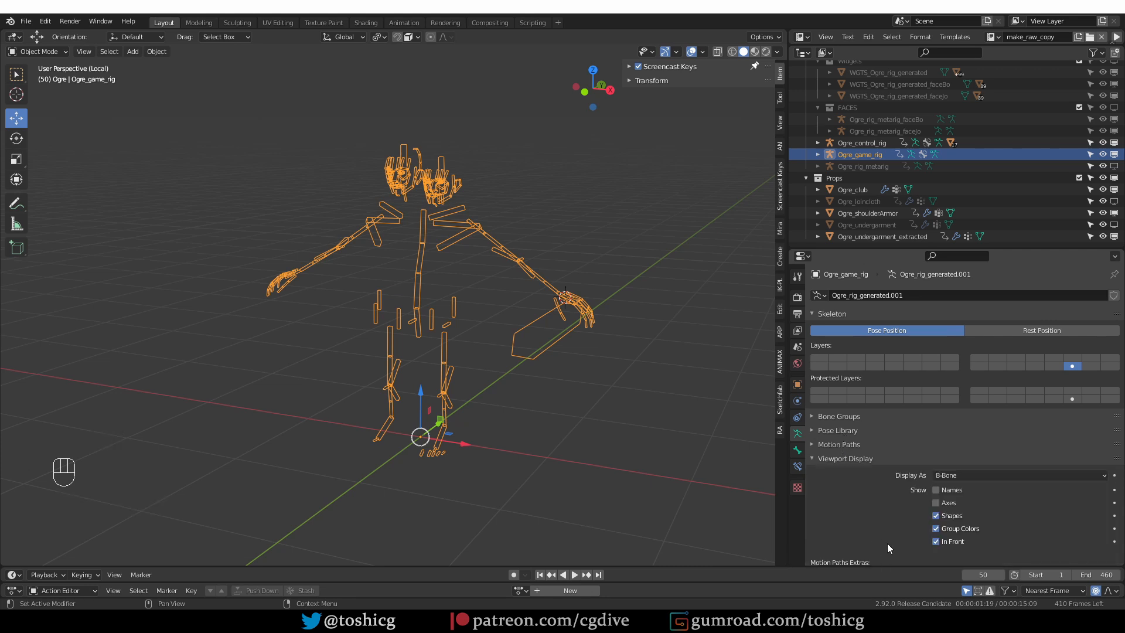
{"action": "left_click", "coordinate": [951, 475]}
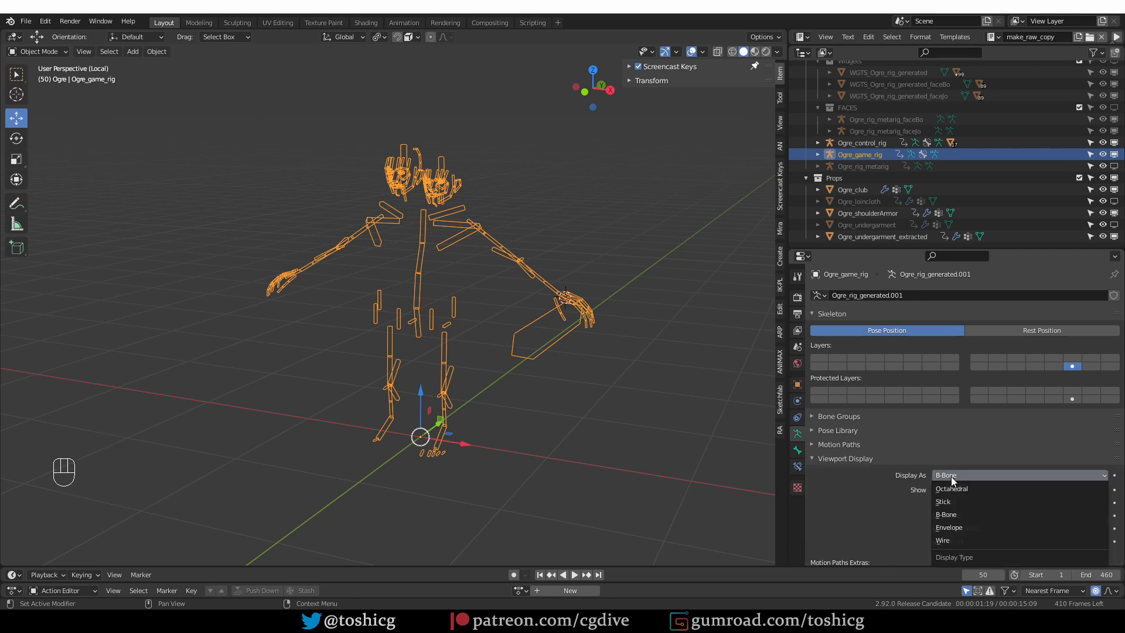
{"action": "left_click", "coordinate": [987, 490]}
Switch the game rig to Pose Mode and select the DEF-spine bone at the base of the spine
{"action": "scroll", "coordinate": [388, 442], "scroll_direction": "up", "scroll_amount": 3}
{"action": "mouse_move", "coordinate": [388, 442]}
{"action": "middle_mouse_down"}
{"action": "mouse_move", "coordinate": [414, 343]}
{"action": "mouse_move", "coordinate": [407, 354]}
{"action": "middle_mouse_up"}
{"action": "key", "text": "Tab"}
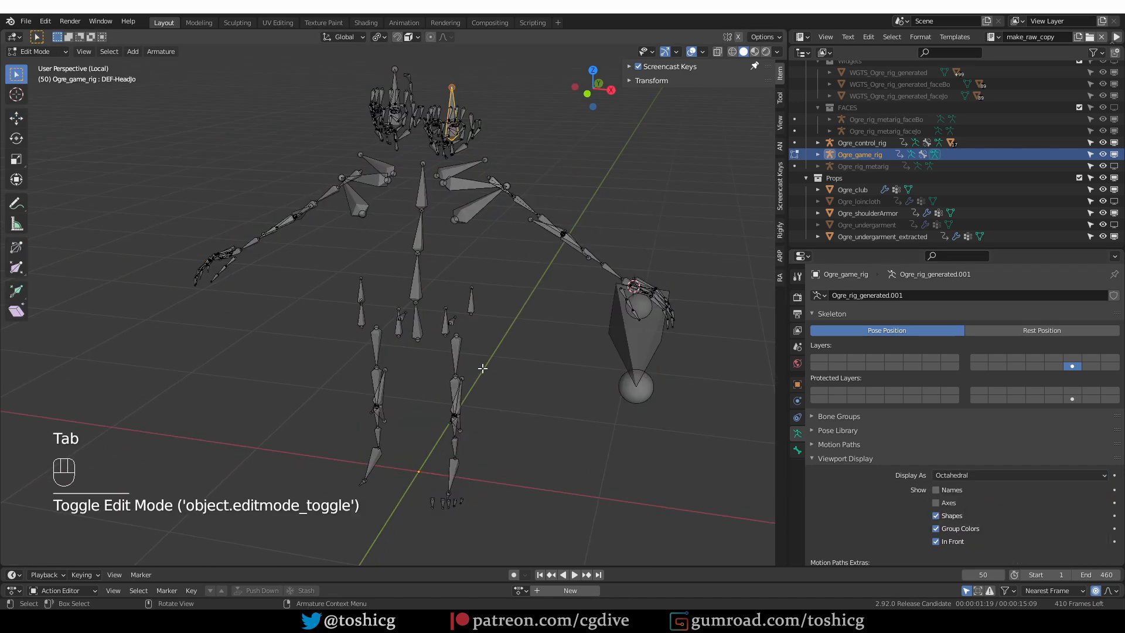
{"action": "key", "text": "Tab"}
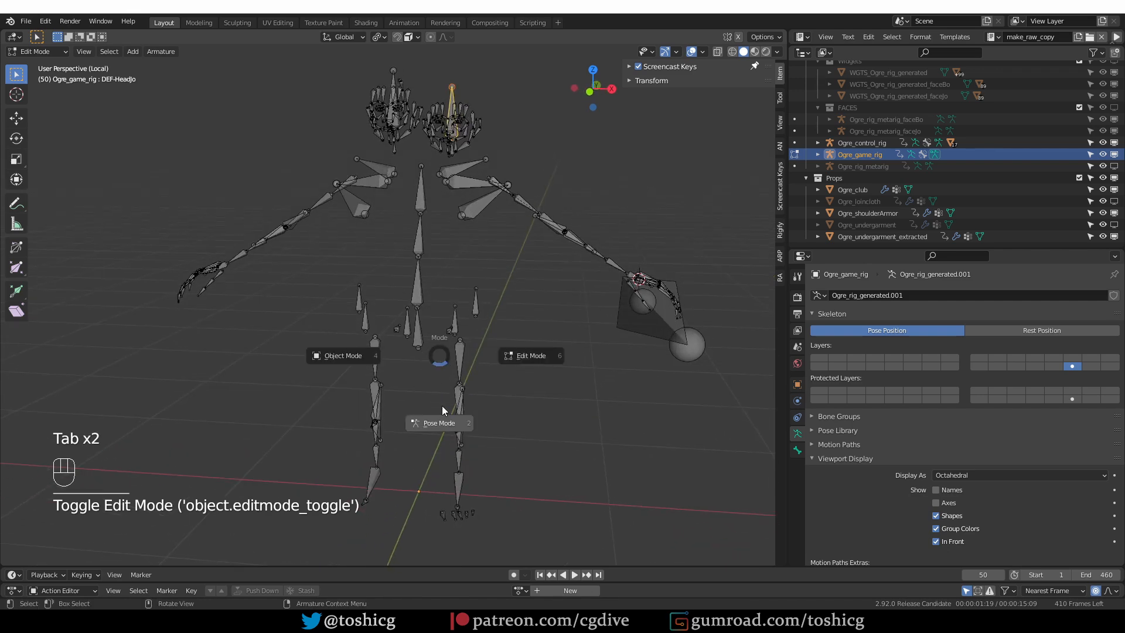
{"action": "key", "text": "Escape"}
{"action": "key", "text": "Tab"}
{"action": "left_click", "coordinate": [438, 349]}
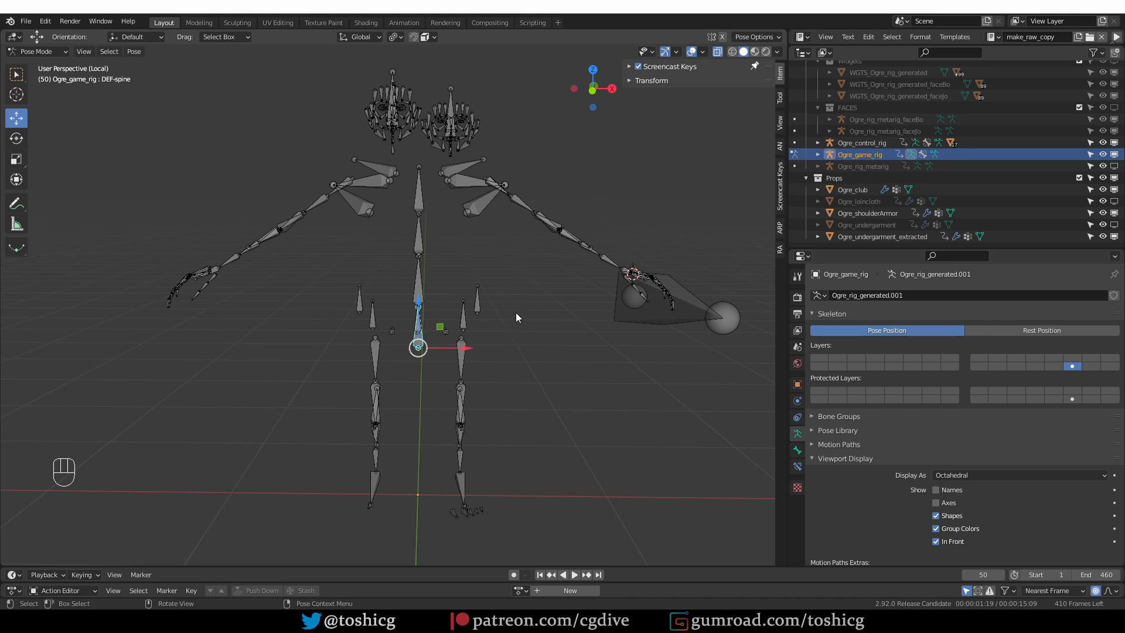
Unlock the location, rotation and scale channels on all bones of the game rig
{"action": "left_click", "coordinate": [638, 81]}
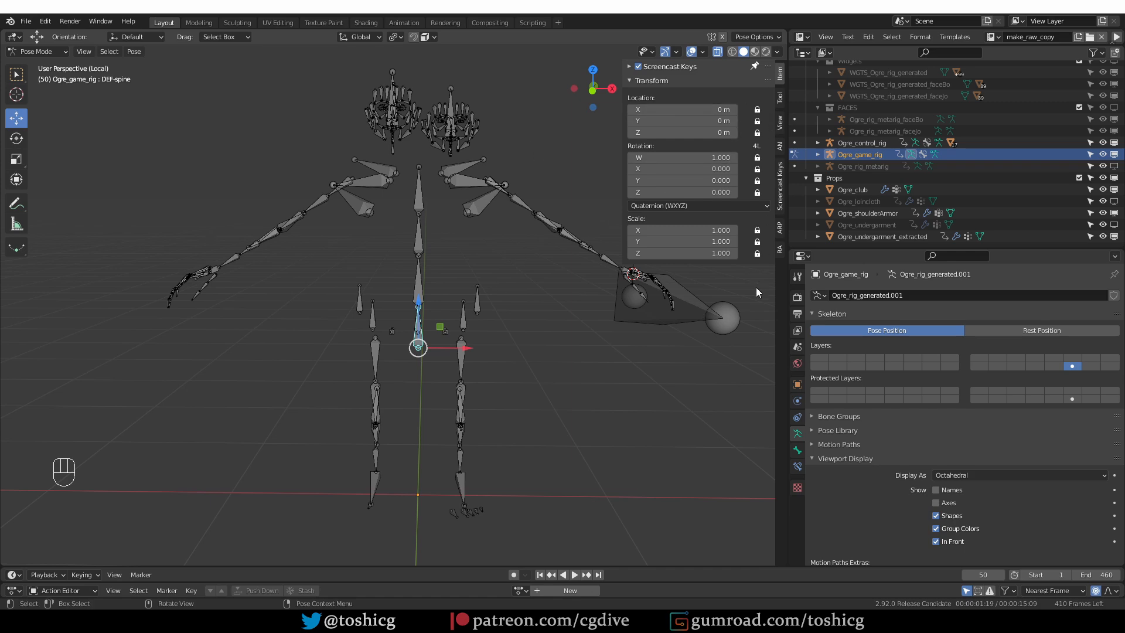
{"action": "middle_click_drag", "start_coordinate": [546, 317], "coordinate": [497, 332]}
{"action": "key", "text": "a"}
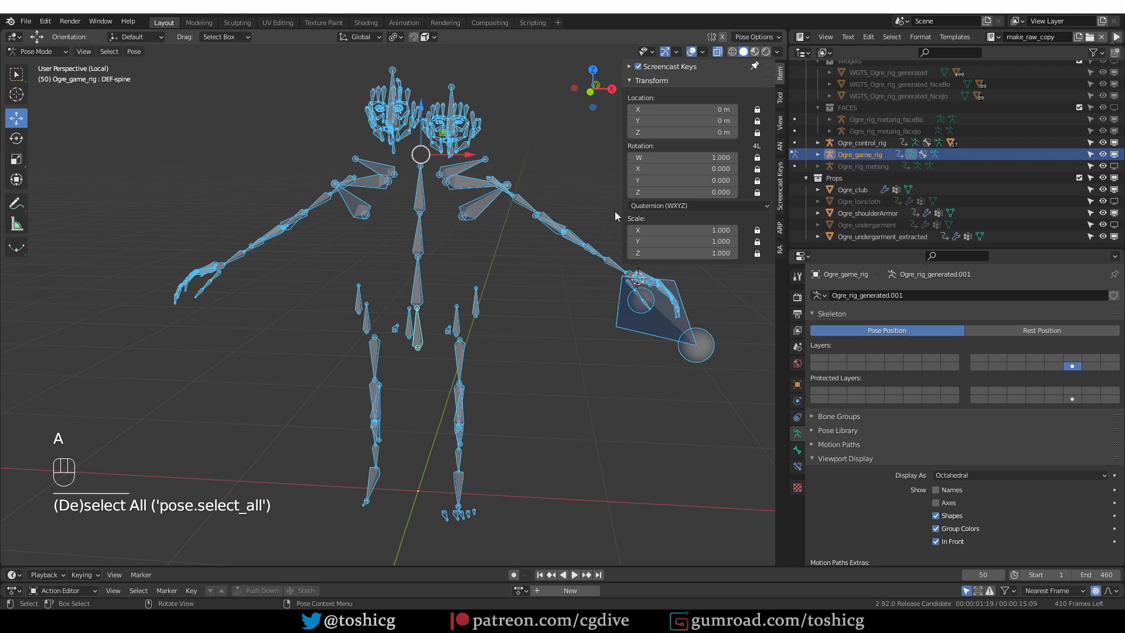
{"action": "left_click_drag", "start_coordinate": [758, 110], "coordinate": [756, 161], "text": "alt"}
{"action": "left_click", "coordinate": [757, 170], "text": "alt"}
{"action": "left_click", "coordinate": [758, 180], "text": "alt"}
{"action": "left_click", "coordinate": [757, 193], "text": "alt"}
{"action": "left_click", "coordinate": [760, 229], "text": "alt"}
{"action": "left_click", "coordinate": [757, 249], "text": "alt"}
{"action": "left_click", "coordinate": [757, 242], "text": "alt"}
Test-rotate the DEF-spine bone to check which bones follow it, cancelling each rotation
{"action": "mouse_move", "coordinate": [440, 316]}
{"action": "middle_mouse_down"}
{"action": "mouse_move", "coordinate": [455, 319]}
{"action": "mouse_move", "coordinate": [431, 325]}
{"action": "middle_mouse_up"}
{"action": "left_click", "coordinate": [419, 343]}
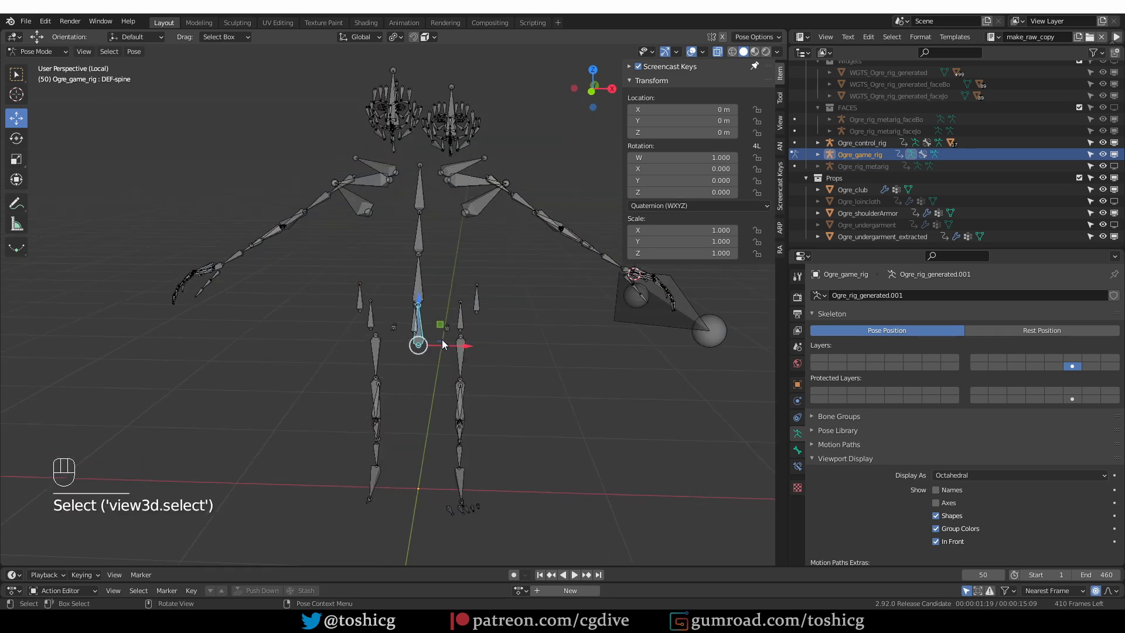
{"action": "key", "text": "r"}
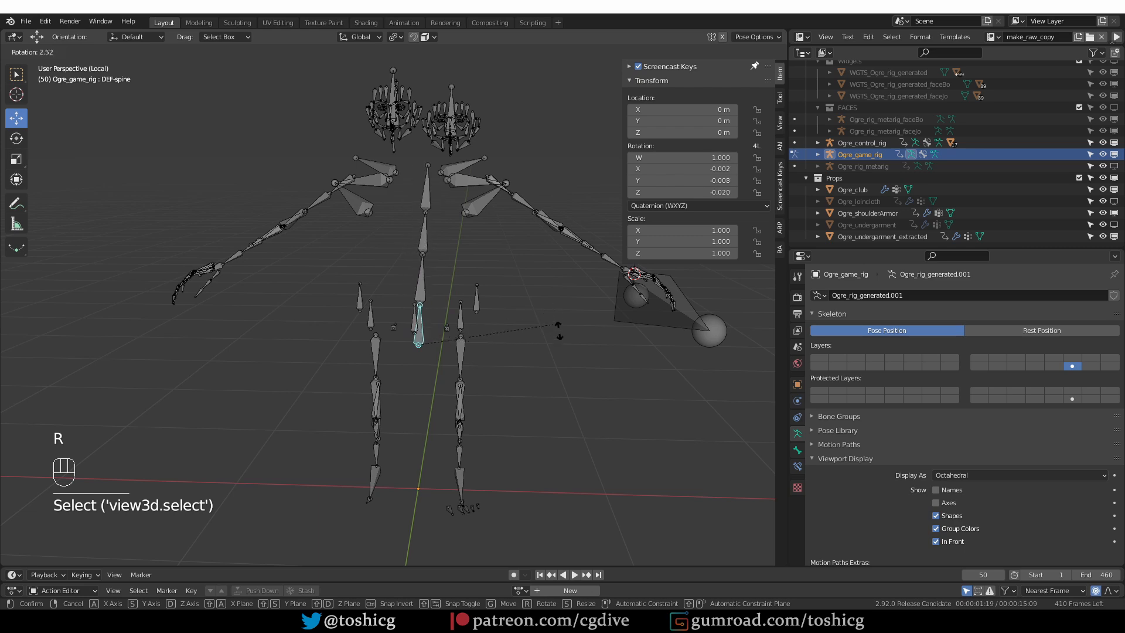
{"action": "right_click", "coordinate": [527, 360]}
{"action": "middle_click_drag", "start_coordinate": [526, 360], "coordinate": [483, 335]}
{"action": "key", "text": "r"}
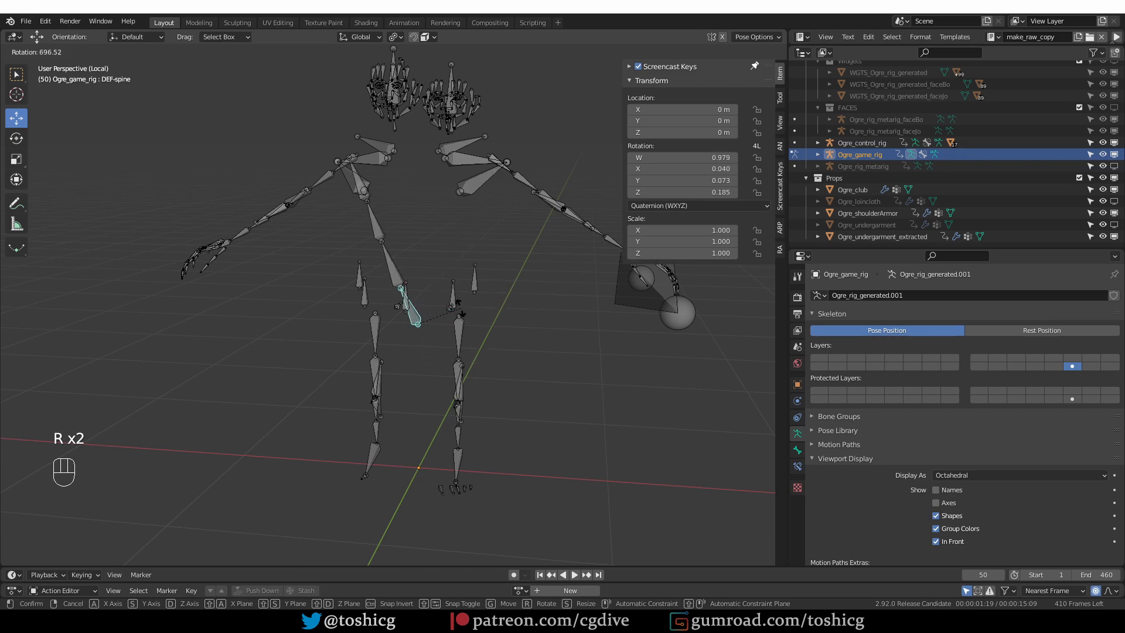
{"action": "right_click", "coordinate": [481, 404]}
{"action": "middle_click_drag", "start_coordinate": [481, 404], "coordinate": [468, 409]}
Switch the game rig to Edit Mode, select the DEF-thigh.L bone and enable X-Axis Mirror
{"action": "scroll", "coordinate": [467, 405], "scroll_direction": "up", "scroll_amount": 3}
{"action": "key", "text": "Tab"}
{"action": "left_click", "coordinate": [537, 394]}
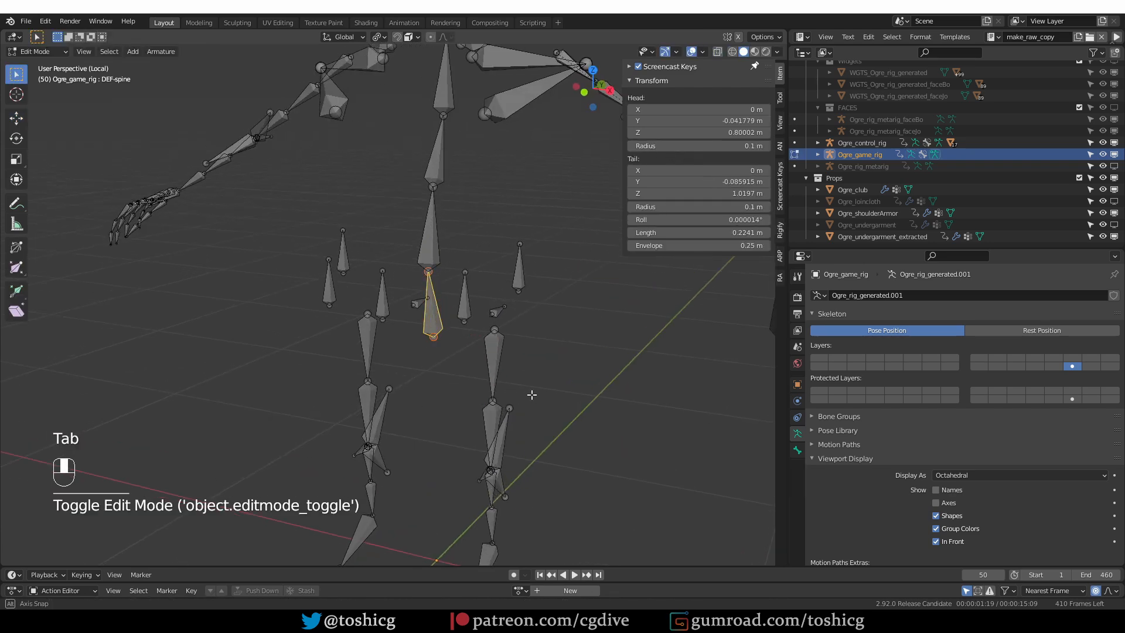
{"action": "left_click", "coordinate": [490, 364]}
{"action": "left_click", "coordinate": [780, 105]}
{"action": "left_click", "coordinate": [631, 126]}
Parent DEF-thigh.L, both pelvis bones, the left outer hip bone and DEF-butt.L to DEF-spine with Keep Offset
{"action": "middle_click_drag", "start_coordinate": [550, 246], "coordinate": [438, 316]}
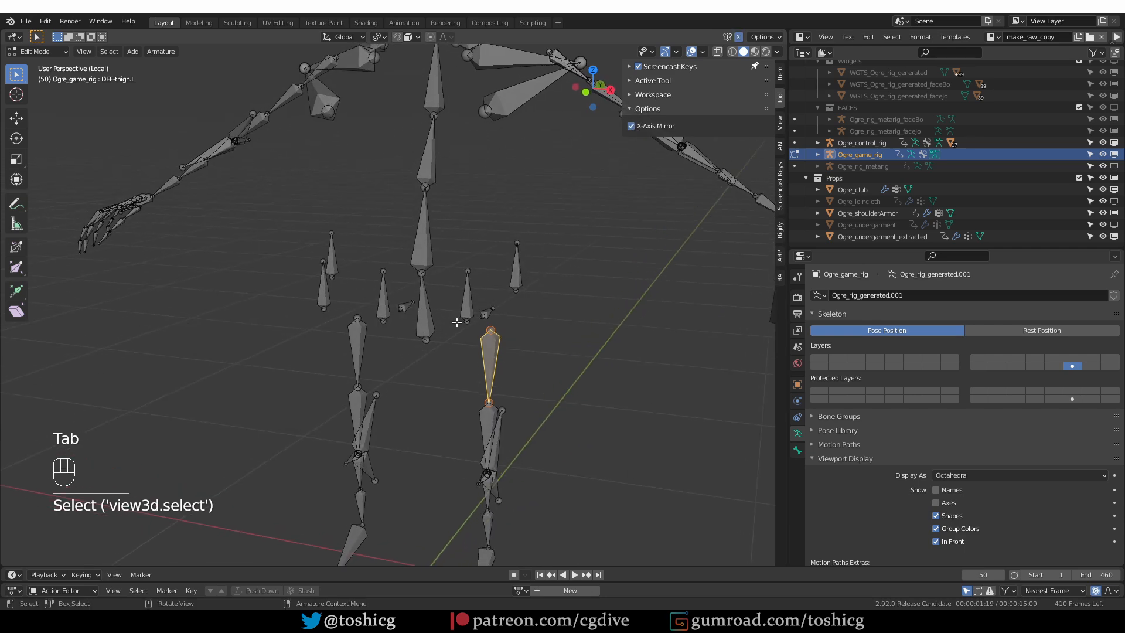
{"action": "middle_click_drag", "start_coordinate": [503, 364], "coordinate": [476, 366]}
{"action": "left_click", "coordinate": [376, 298], "text": "shift"}
{"action": "left_click", "coordinate": [451, 304], "text": "shift"}
{"action": "left_click", "coordinate": [512, 274], "text": "shift"}
{"action": "left_click", "coordinate": [503, 307], "text": "shift"}
{"action": "middle_click_drag", "start_coordinate": [502, 307], "coordinate": [432, 336]}
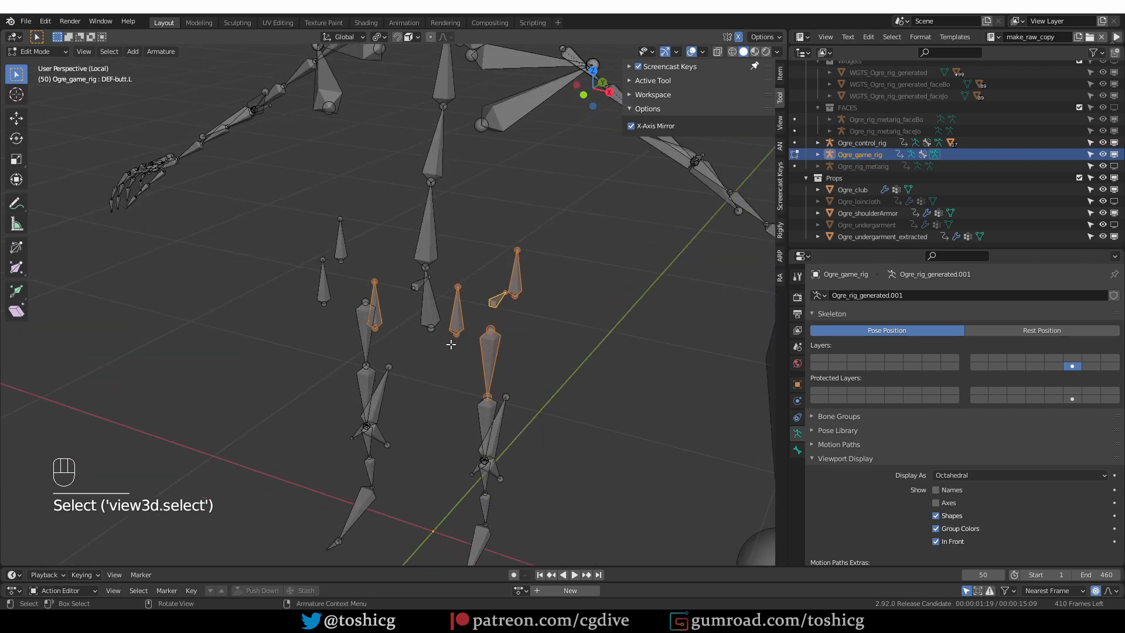
{"action": "left_click", "coordinate": [432, 335], "text": "shift"}
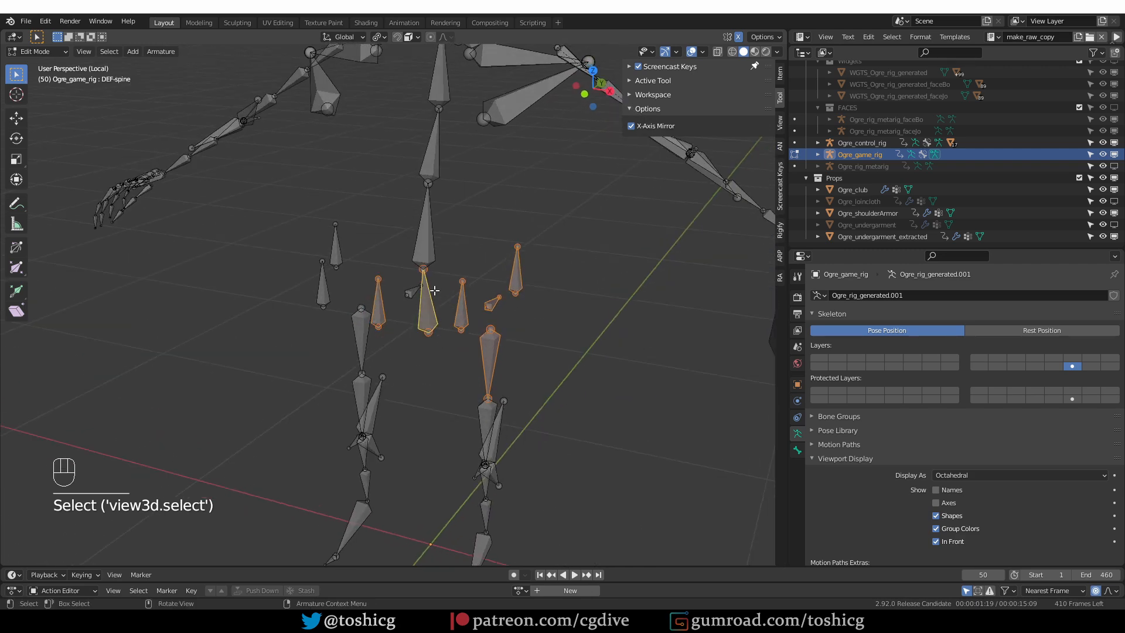
{"action": "key", "text": "ctrl+p"}
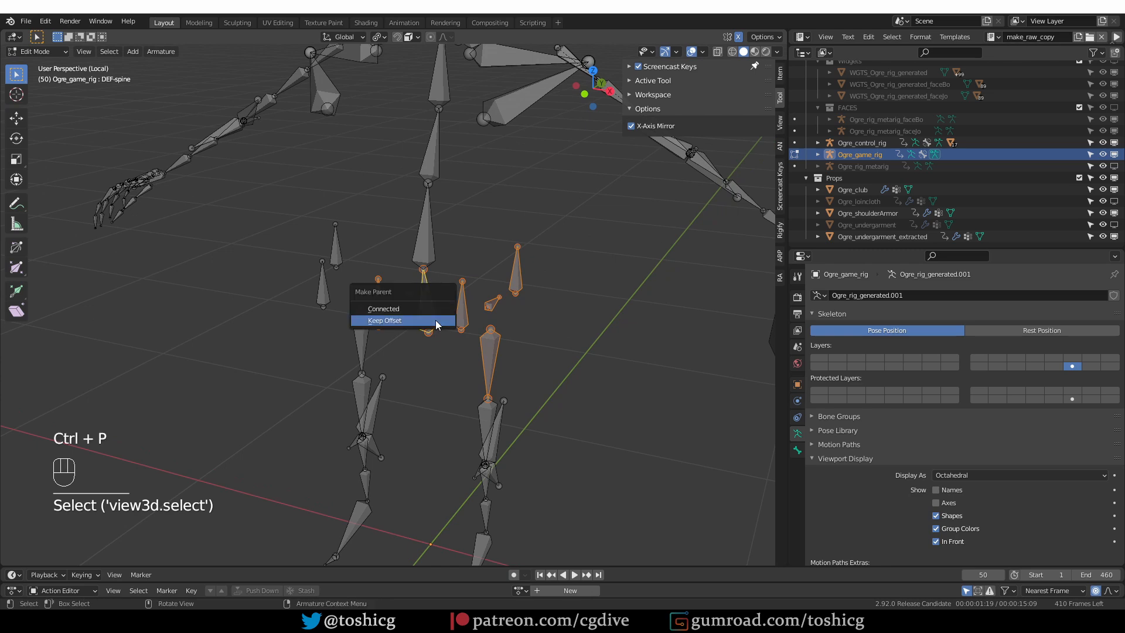
{"action": "left_click", "coordinate": [438, 320]}
Test-rotate DEF-spine in Pose Mode to check that the hip and leg bones follow, cancelling each rotation
{"action": "key", "text": "Tab"}
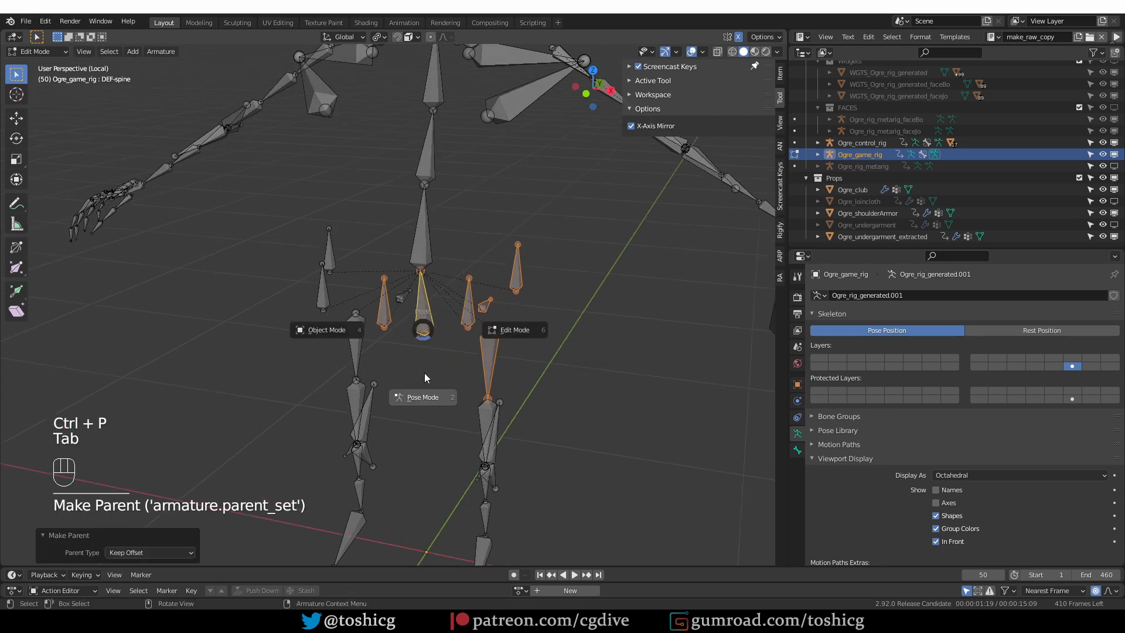
{"action": "left_click", "coordinate": [426, 362]}
{"action": "key", "text": "r"}
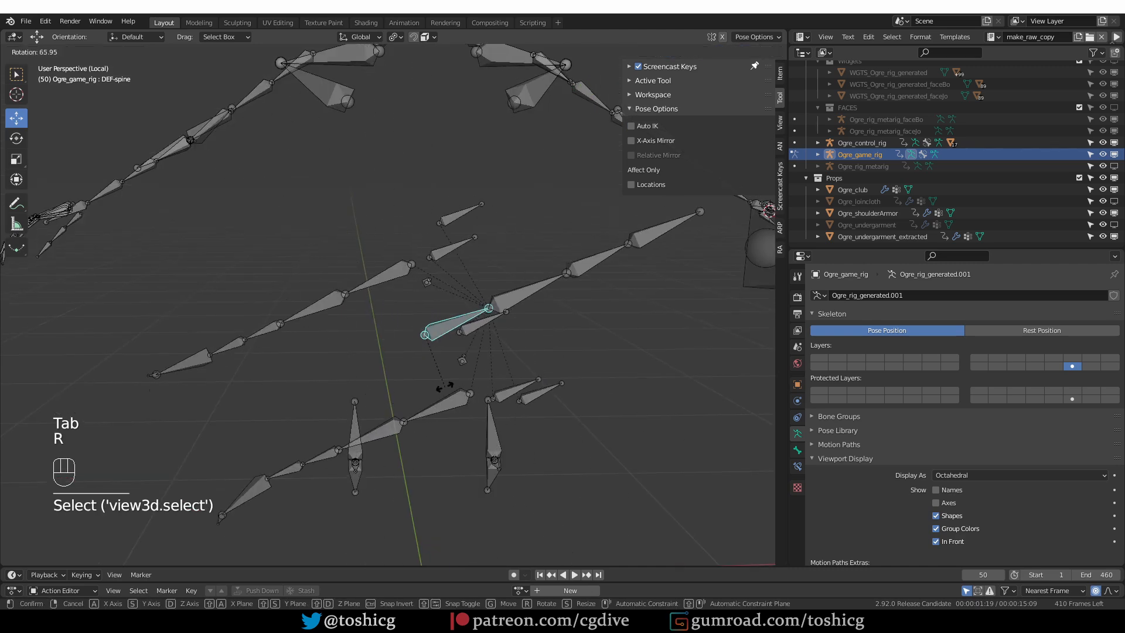
{"action": "right_click", "coordinate": [314, 331]}
{"action": "middle_click_drag", "start_coordinate": [498, 370], "coordinate": [463, 381]}
{"action": "key", "text": "r"}
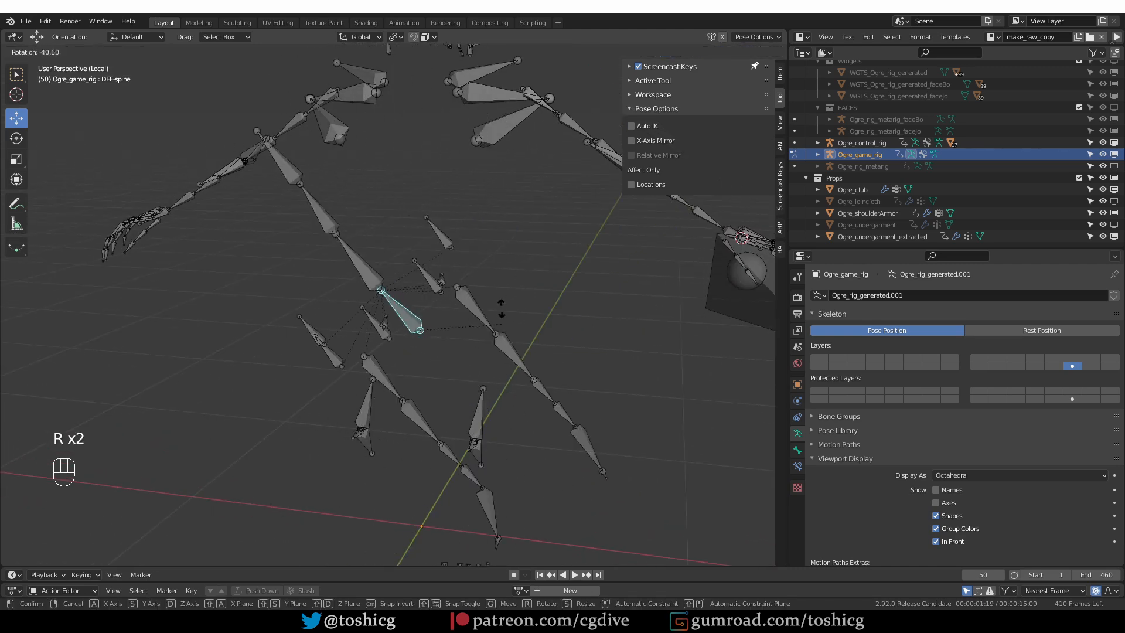
{"action": "right_click", "coordinate": [500, 377]}
{"action": "middle_click_drag", "start_coordinate": [501, 377], "coordinate": [498, 353]}
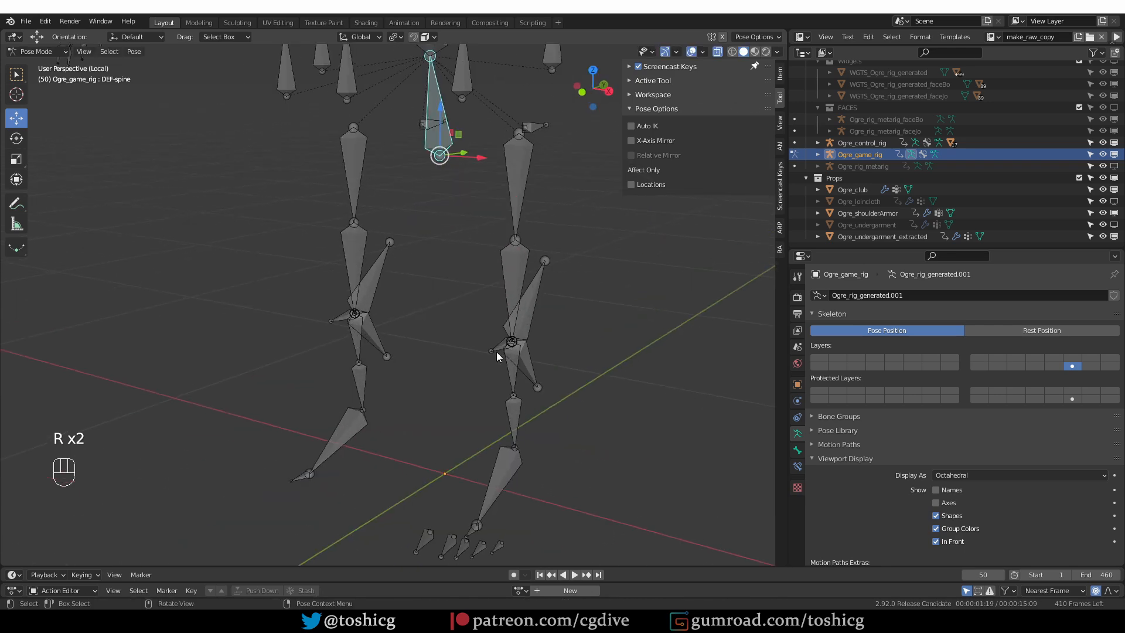
In Edit Mode, parent DEF-hamstrings_squash.L and the small left knee bone to DEF-thigh.L.001 with Keep Offset
{"action": "middle_click_drag", "start_coordinate": [552, 331], "coordinate": [517, 319]}
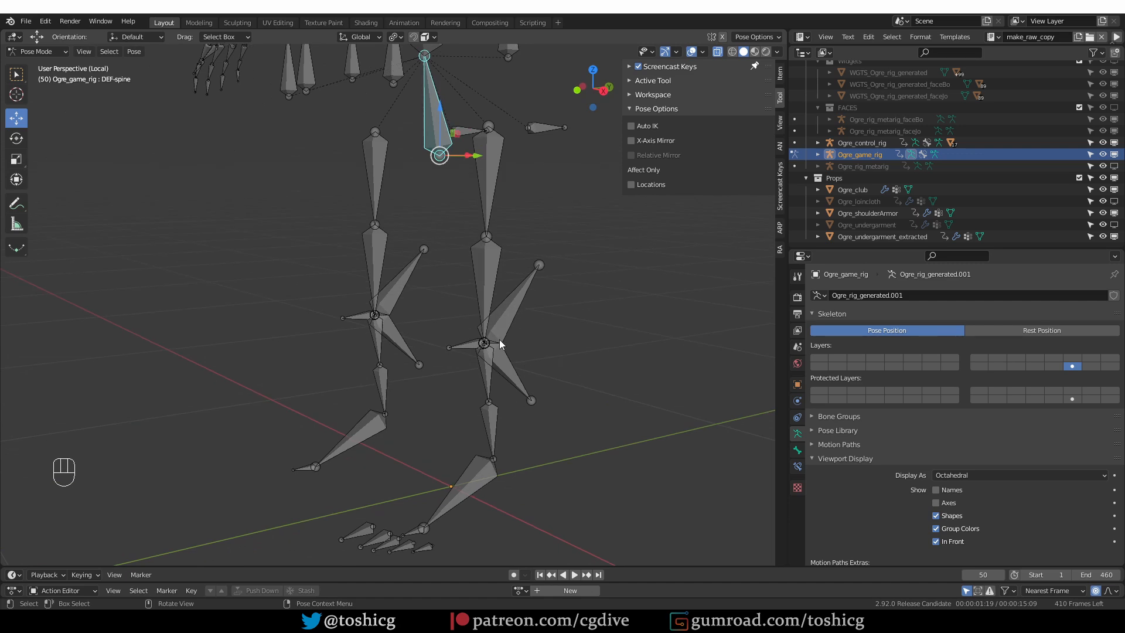
{"action": "scroll", "coordinate": [484, 332], "scroll_direction": "up", "scroll_amount": 2}
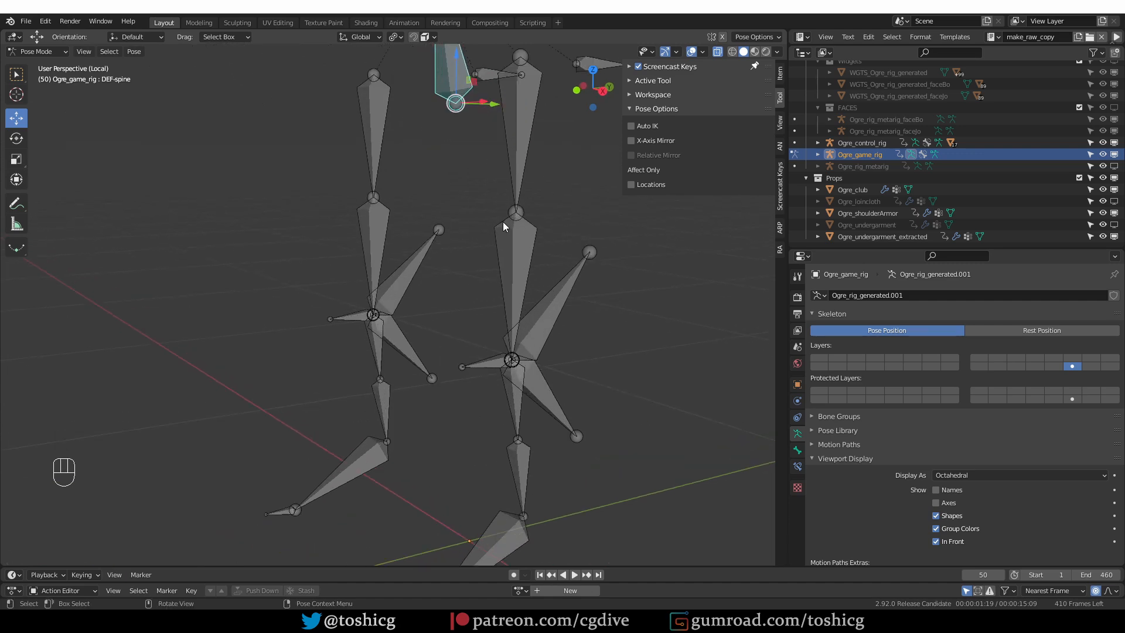
{"action": "middle_click_drag", "start_coordinate": [538, 332], "coordinate": [519, 328]}
{"action": "key", "text": "Tab"}
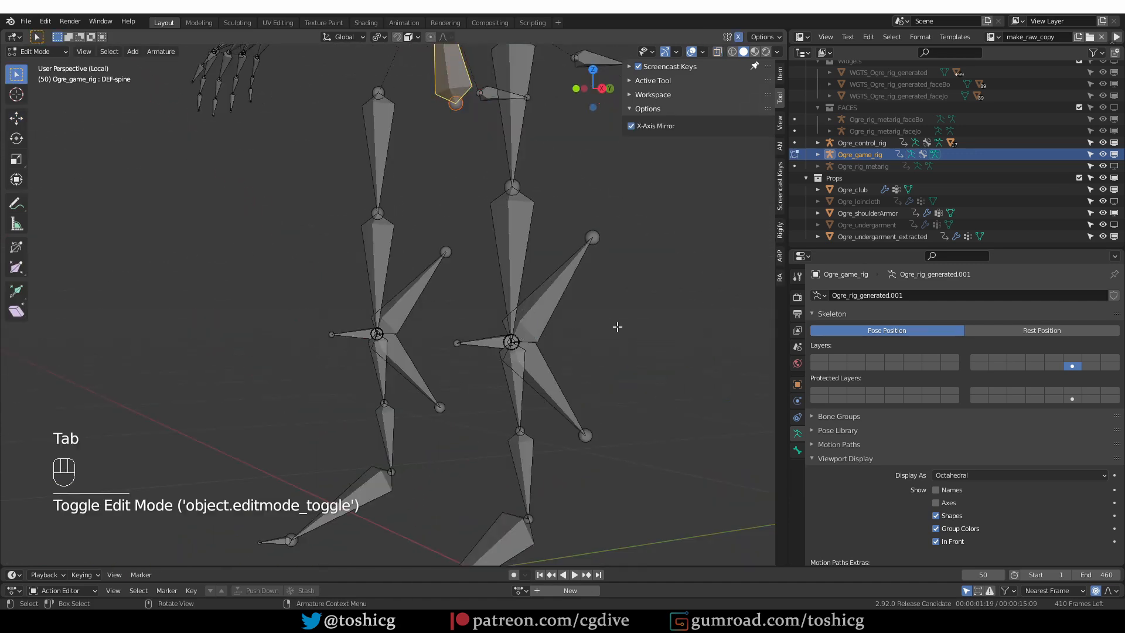
{"action": "left_click", "coordinate": [551, 314]}
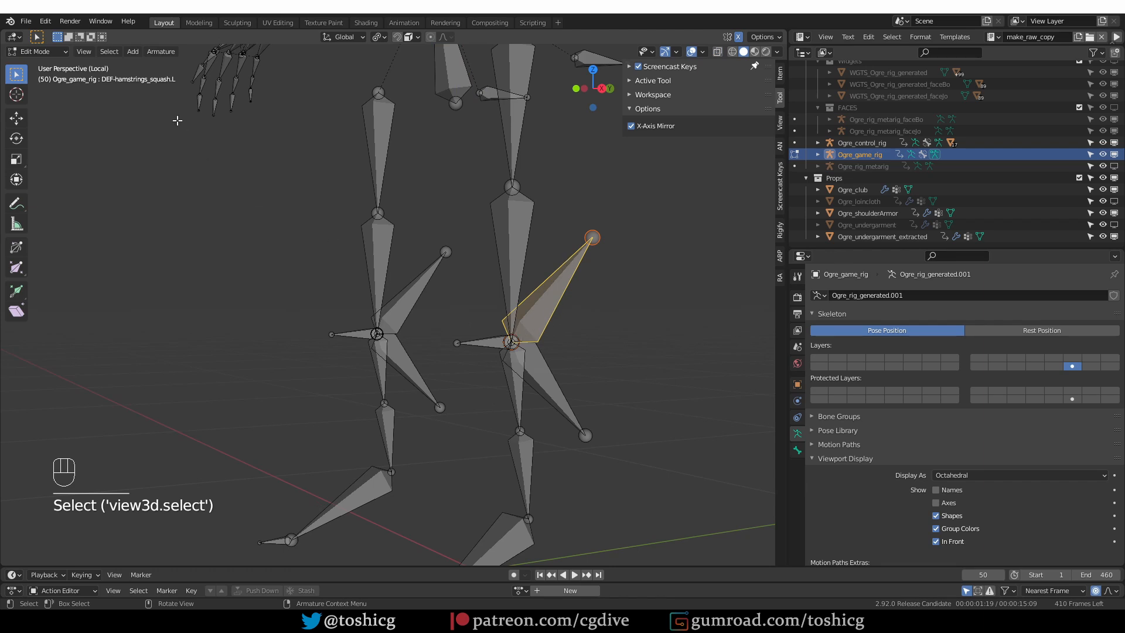
{"action": "key", "text": "shift"}
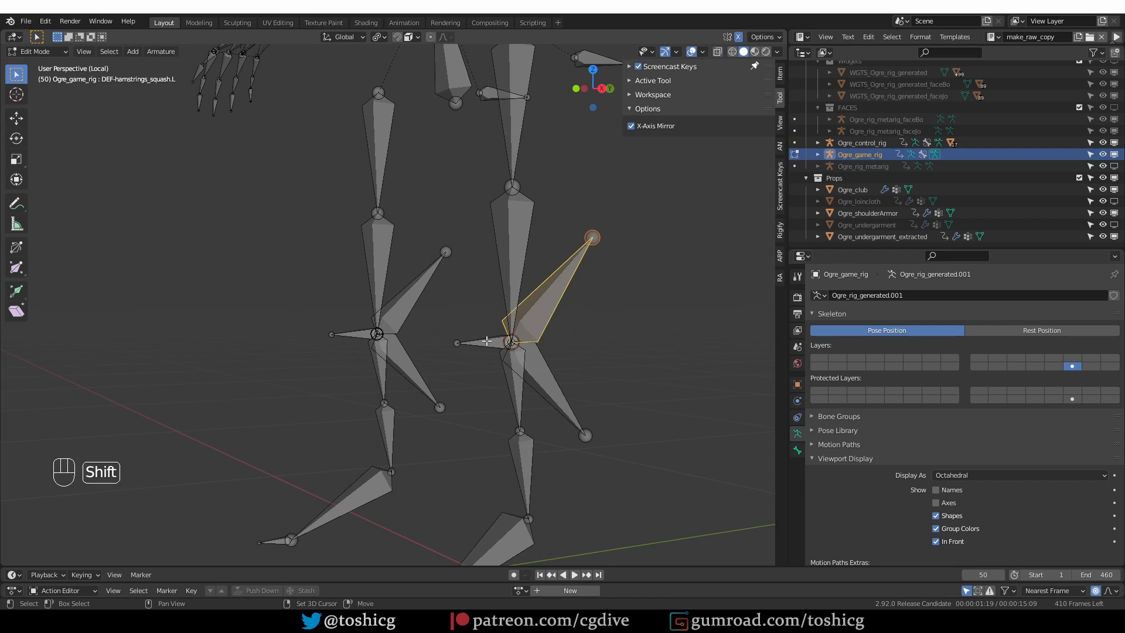
{"action": "left_click", "coordinate": [509, 301], "text": "shift"}
{"action": "middle_click_drag", "start_coordinate": [517, 236], "coordinate": [488, 247]}
{"action": "key", "text": "ctrl+p"}
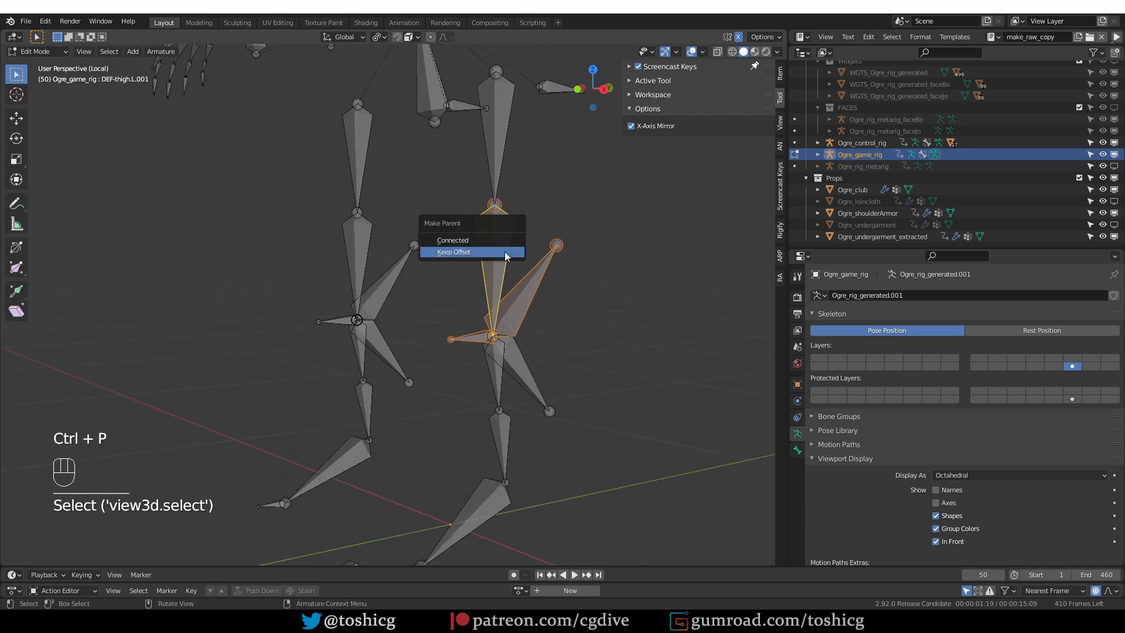
{"action": "left_click", "coordinate": [504, 251]}
Parent DEF-calf_squash.L to DEF-shin.L with Keep Offset
{"action": "middle_click_drag", "start_coordinate": [538, 304], "coordinate": [522, 366]}
{"action": "left_click", "coordinate": [510, 346]}
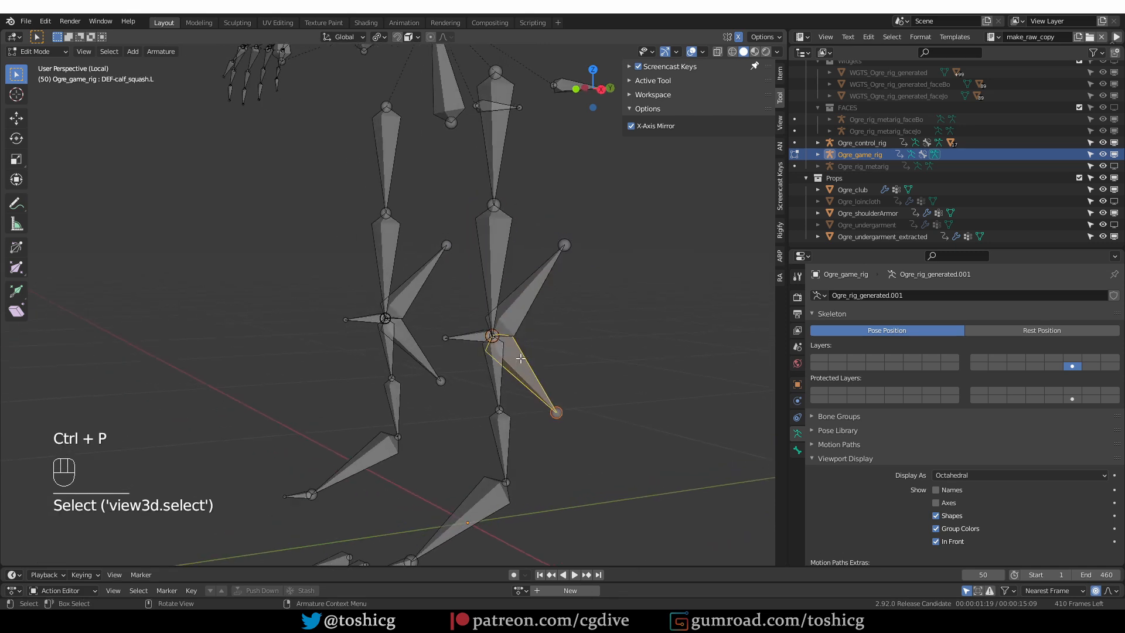
{"action": "left_click", "coordinate": [503, 382], "text": "shift"}
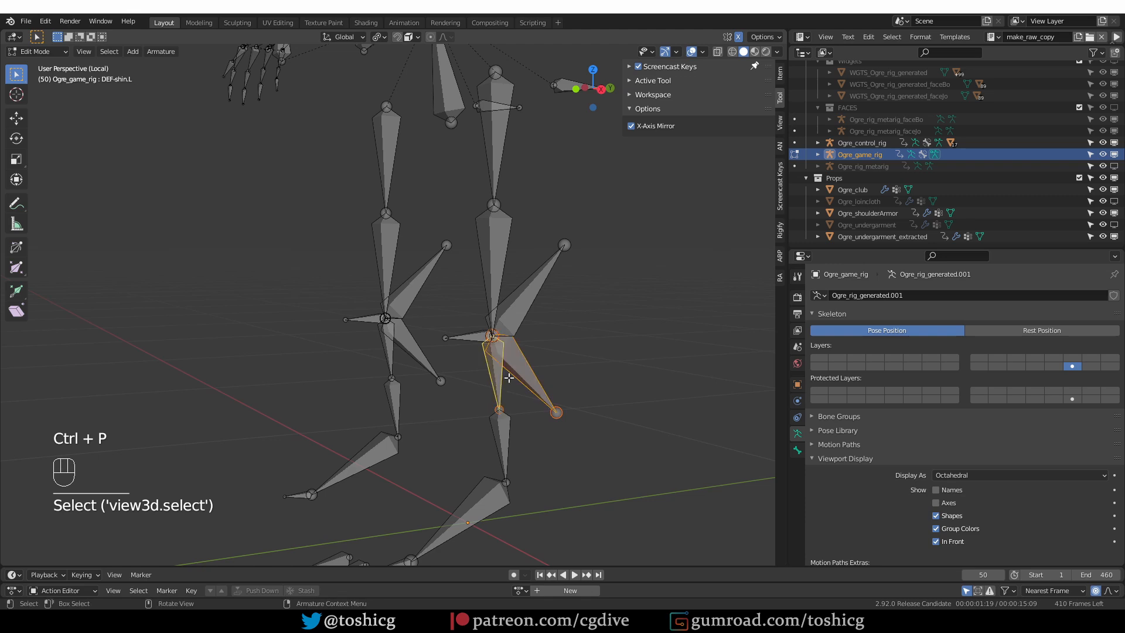
{"action": "key", "text": "ctrl+p"}
{"action": "left_click", "coordinate": [509, 382]}
Test-rotate a bone in each leg in Pose Mode to check the mirrored leg hierarchy, cancelling each rotation
{"action": "middle_click_drag", "start_coordinate": [510, 382], "coordinate": [413, 290]}
{"action": "key", "text": "Tab"}
{"action": "middle_click_drag", "start_coordinate": [390, 244], "coordinate": [320, 214]}
{"action": "left_click", "coordinate": [329, 208]}
{"action": "key", "text": "r"}
{"action": "right_click", "coordinate": [267, 263]}
{"action": "left_click", "coordinate": [491, 211]}
{"action": "key", "text": "r"}
{"action": "right_click", "coordinate": [553, 215]}
In Edit Mode, parent the five separate left toe bones to DEF-toe.L with Keep Offset
{"action": "middle_click_drag", "start_coordinate": [516, 258], "coordinate": [472, 422]}
{"action": "middle_click_drag", "start_coordinate": [472, 422], "coordinate": [430, 319], "text": "shift"}
{"action": "scroll", "coordinate": [433, 352], "scroll_direction": "up", "scroll_amount": 2}
{"action": "key", "text": "Tab"}
{"action": "left_click", "coordinate": [420, 383]}
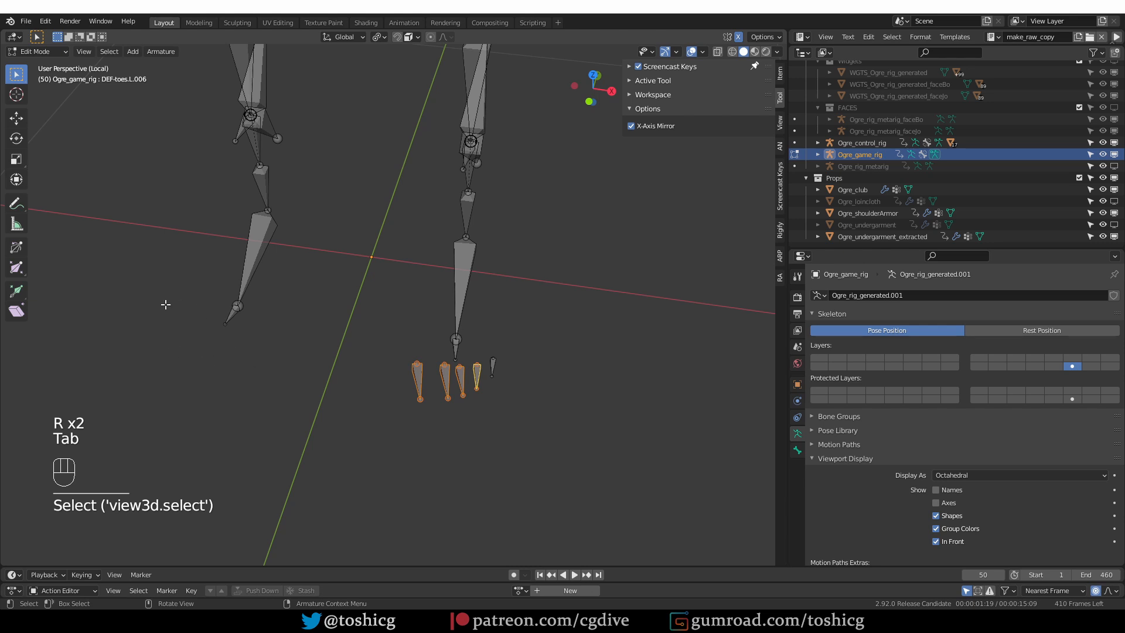
{"action": "left_click", "coordinate": [492, 368], "text": "shift"}
{"action": "scroll", "coordinate": [482, 394], "scroll_direction": "up", "scroll_amount": 2}
{"action": "middle_click_drag", "start_coordinate": [518, 371], "coordinate": [482, 370]}
{"action": "left_click", "coordinate": [482, 371], "text": "shift"}
{"action": "middle_click_drag", "start_coordinate": [510, 410], "coordinate": [508, 416]}
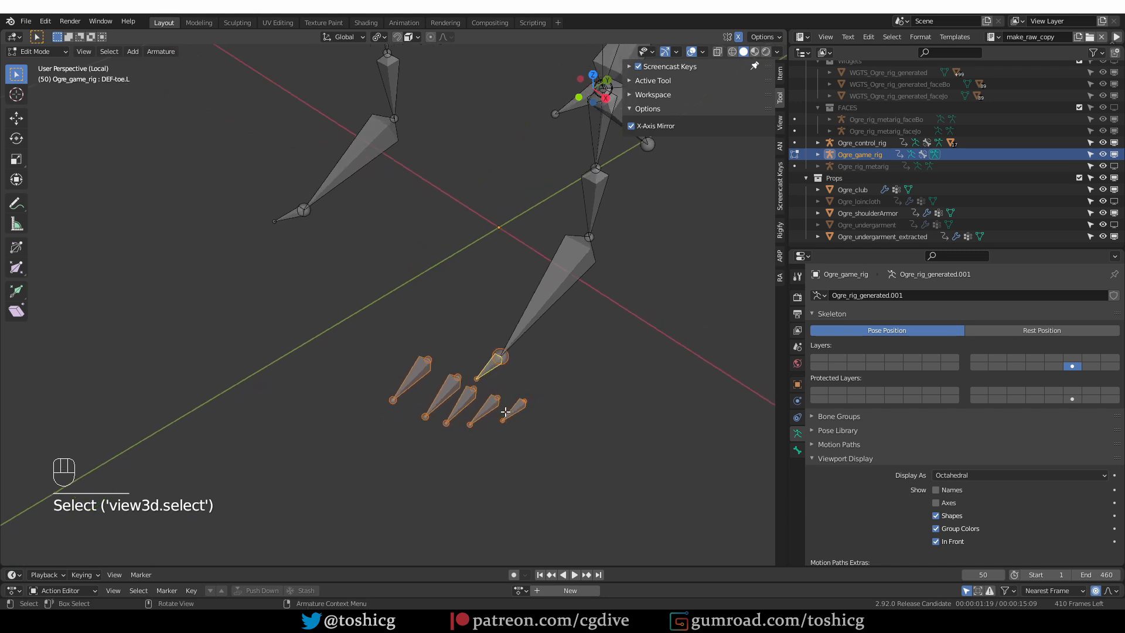
{"action": "key", "text": "ctrl+p"}
{"action": "left_click", "coordinate": [507, 415]}
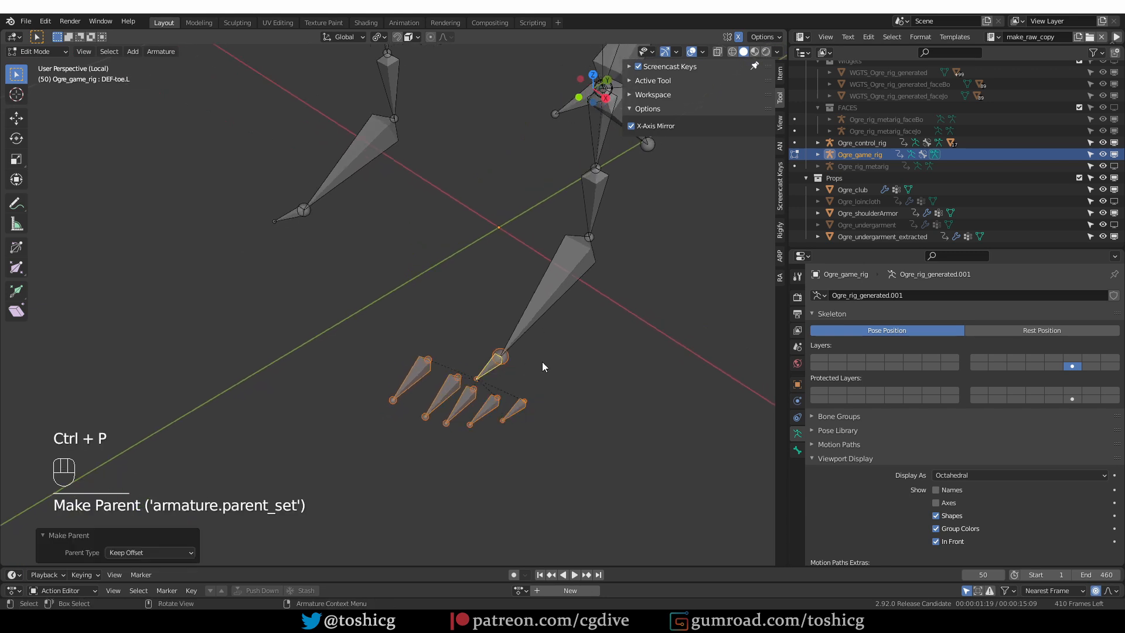
Test-rotate the left foot in Pose Mode to check that the toes follow, cancelling the rotation
{"action": "key", "text": "Tab"}
{"action": "left_click", "coordinate": [532, 314]}
{"action": "key", "text": "r"}
{"action": "right_click", "coordinate": [585, 379]}
In Edit Mode, parent the three left shoulder and chest bones to DEF-spine.003 with Keep Offset
{"action": "scroll", "coordinate": [580, 378], "scroll_direction": "down", "scroll_amount": 4}
{"action": "middle_click_drag", "start_coordinate": [528, 364], "coordinate": [425, 381]}
{"action": "middle_click_drag", "start_coordinate": [490, 152], "coordinate": [470, 268], "text": "shift"}
{"action": "key", "text": "Tab"}
{"action": "left_click", "coordinate": [503, 220]}
{"action": "left_click", "coordinate": [471, 183], "text": "shift"}
{"action": "left_click", "coordinate": [463, 163], "text": "shift"}
{"action": "left_click", "coordinate": [411, 182], "text": "shift"}
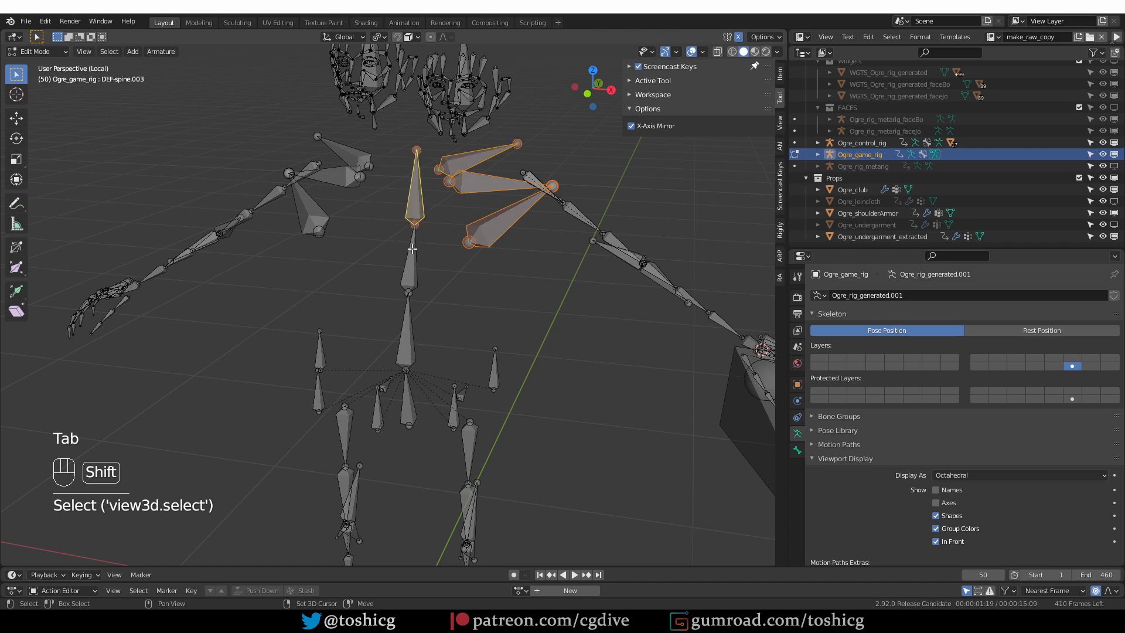
{"action": "key", "text": "ctrl+p"}
{"action": "key", "text": "ctrl+p"}
{"action": "left_click", "coordinate": [424, 228]}
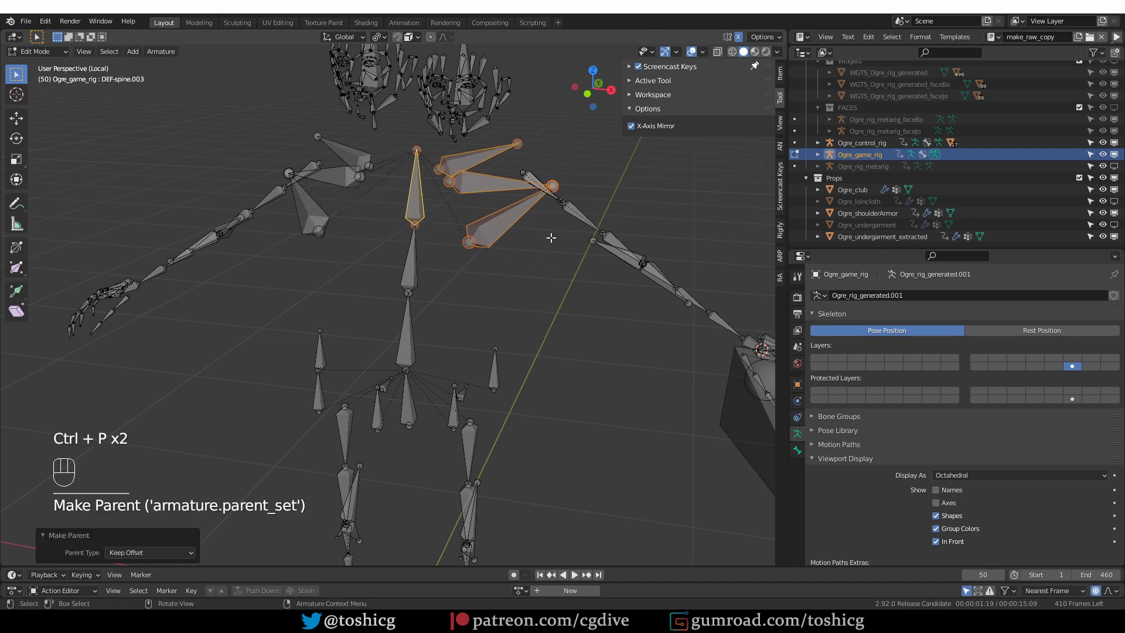
Select the DEF-shoulder_armor bone above the left upper arm
{"action": "middle_click_drag", "start_coordinate": [425, 227], "coordinate": [537, 212]}
{"action": "left_click", "coordinate": [531, 176]}
{"action": "scroll", "coordinate": [461, 341], "scroll_direction": "up", "scroll_amount": 8}
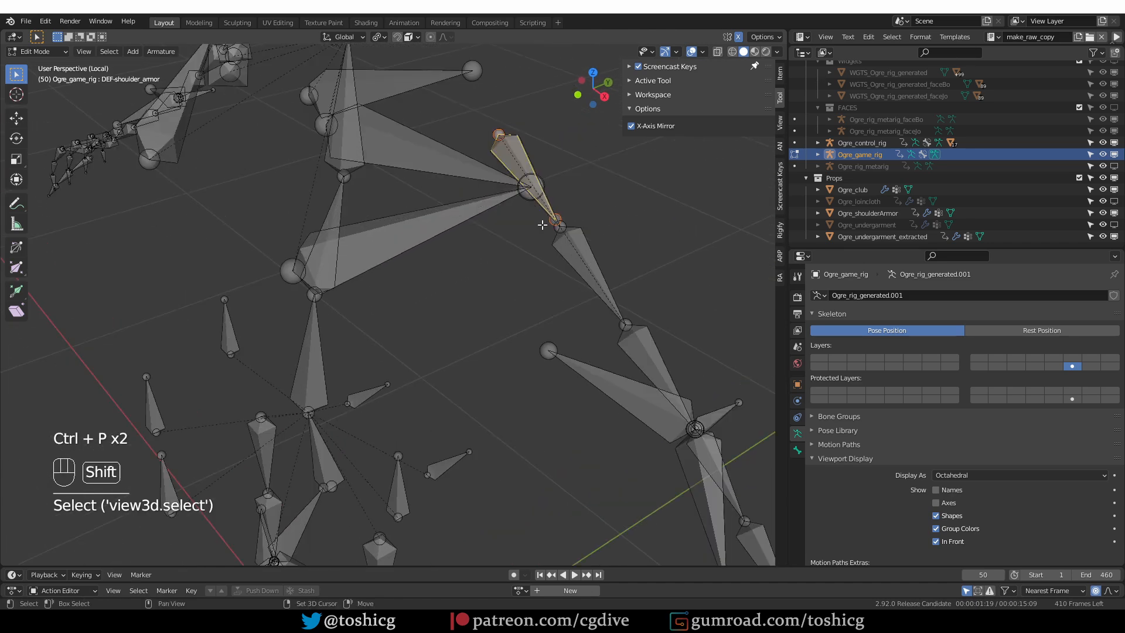
{"action": "key", "text": "g"}
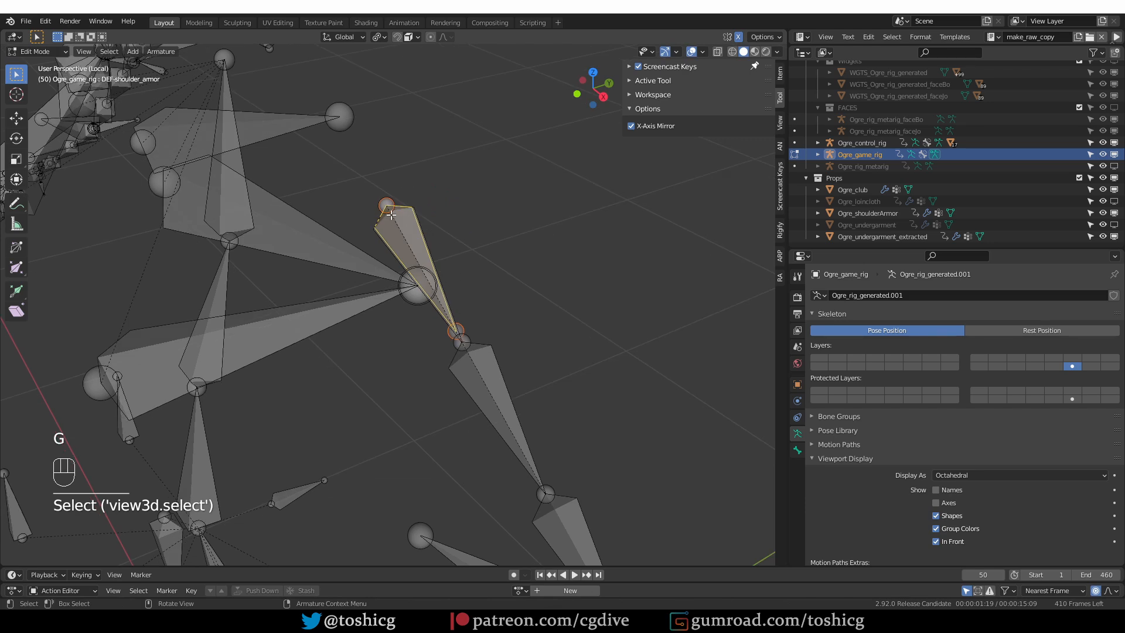
{"action": "middle_click_drag", "start_coordinate": [427, 309], "coordinate": [412, 233]}
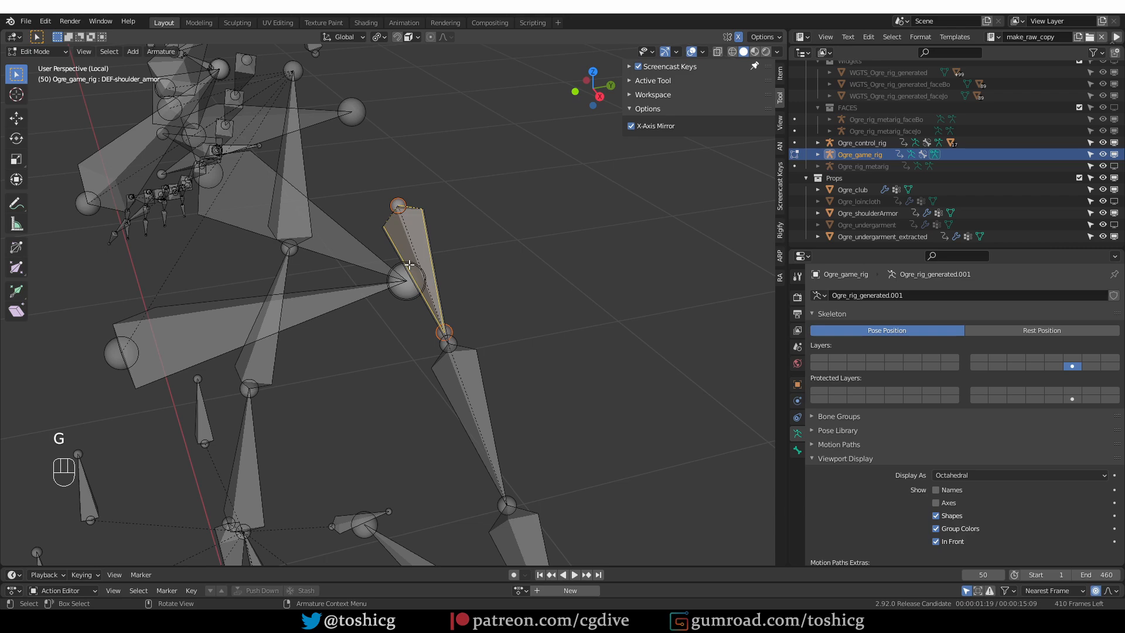
Leave local view to examine where DEF-shoulder_armor sits relative to the ogre's body and shoulder armour, and isolate the game rig again
{"action": "key", "text": "KP_Divide"}
{"action": "middle_click_drag", "start_coordinate": [409, 265], "coordinate": [422, 246]}
{"action": "scroll", "coordinate": [457, 205], "scroll_direction": "up", "scroll_amount": 5}
{"action": "middle_click_drag", "start_coordinate": [486, 106], "coordinate": [492, 154], "text": "shift"}
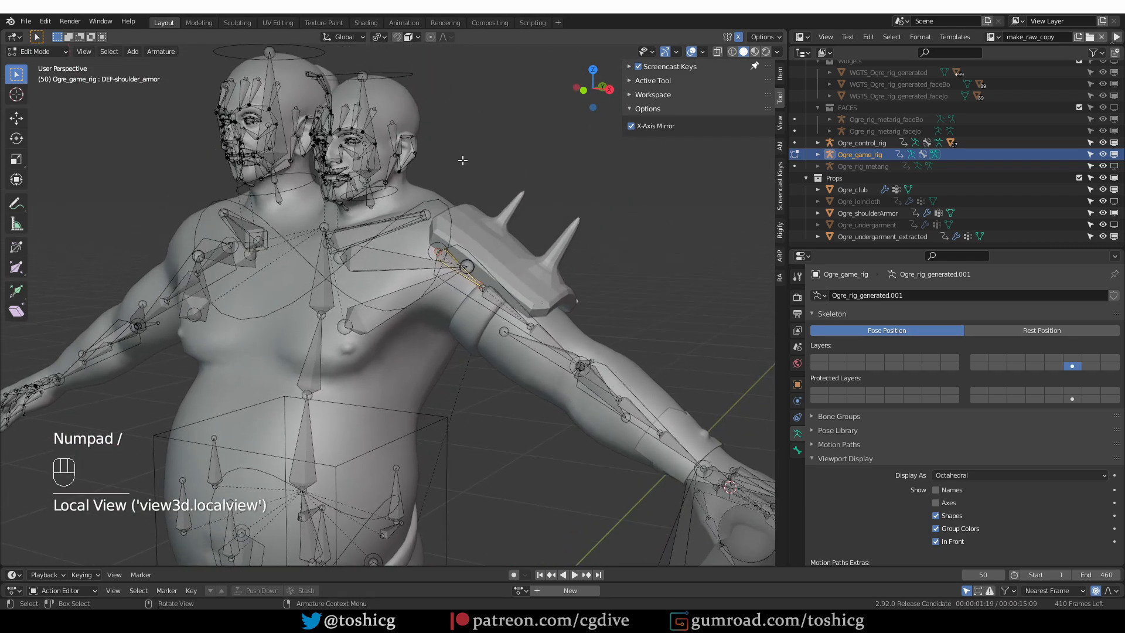
{"action": "middle_click_drag", "start_coordinate": [517, 267], "coordinate": [514, 269]}
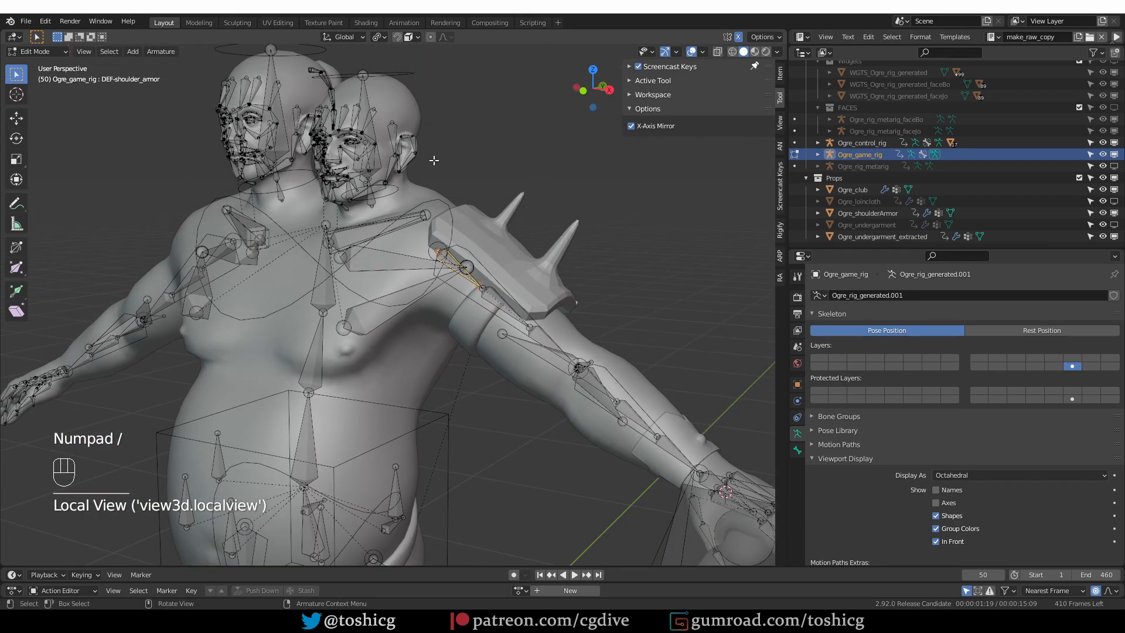
{"action": "scroll", "coordinate": [465, 304], "scroll_direction": "up", "scroll_amount": 3}
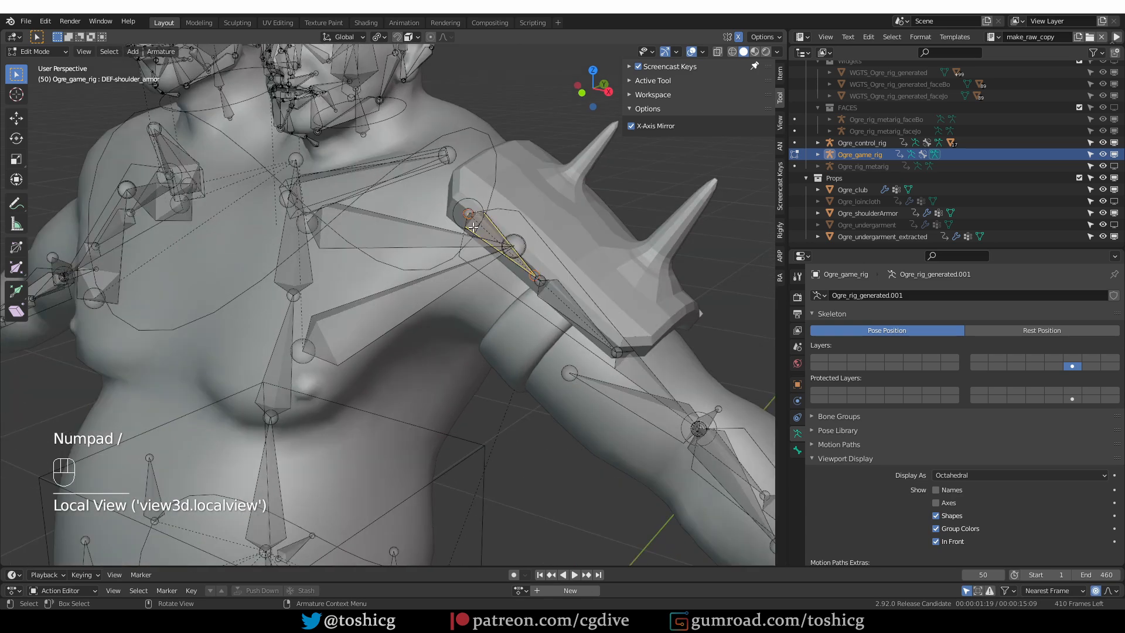
{"action": "middle_click_drag", "start_coordinate": [479, 232], "coordinate": [490, 227]}
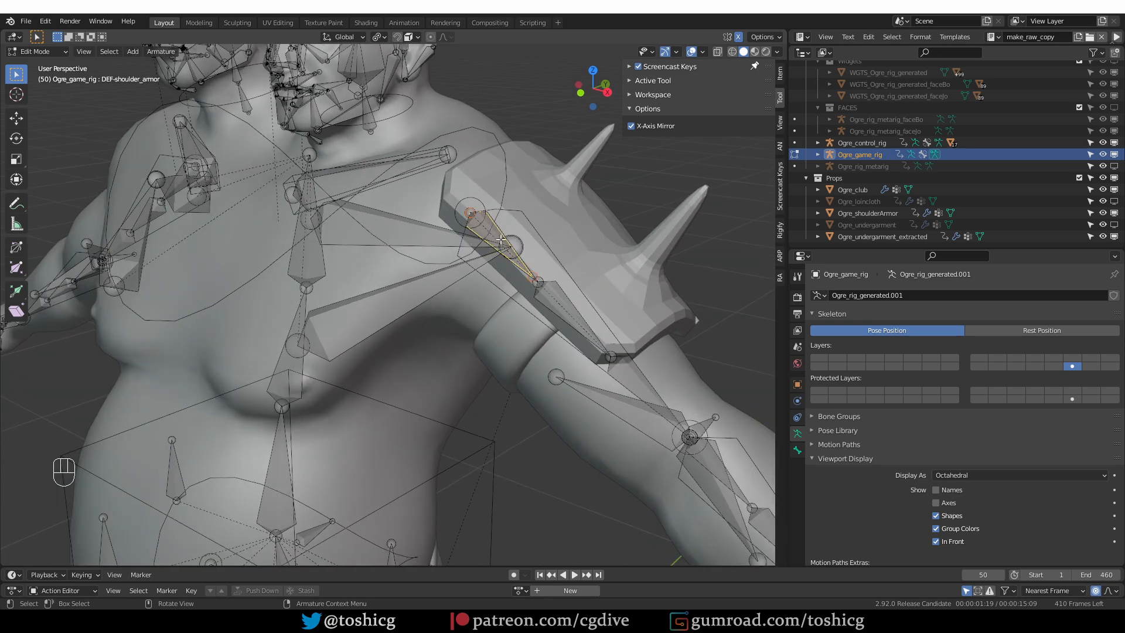
{"action": "key", "text": "KP_Divide"}
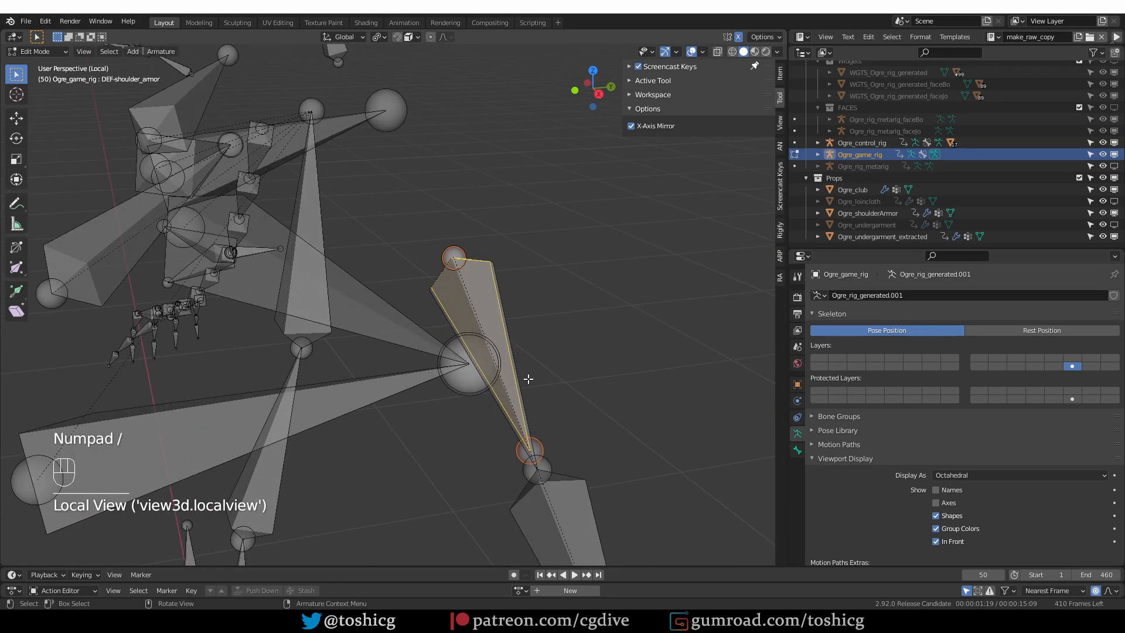
Scale the DEF-shoulder_armor bone to about 0.708 and parent it to the left upper arm bone
{"action": "key", "text": "s"}
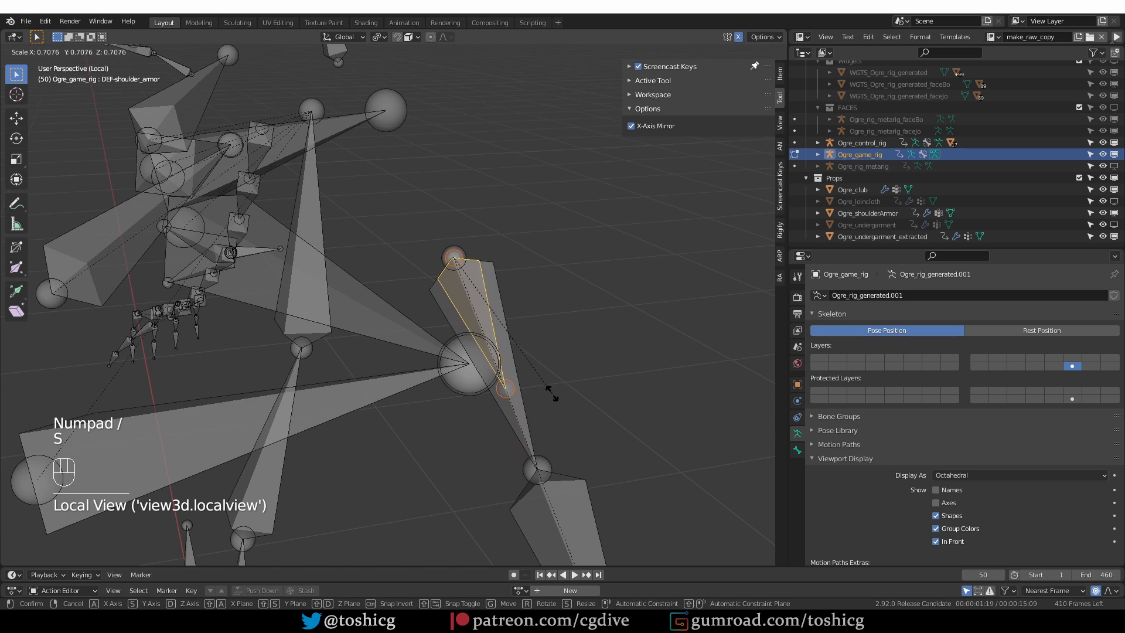
{"action": "left_click", "coordinate": [554, 394]}
{"action": "middle_click_drag", "start_coordinate": [558, 447], "coordinate": [524, 406], "text": "shift"}
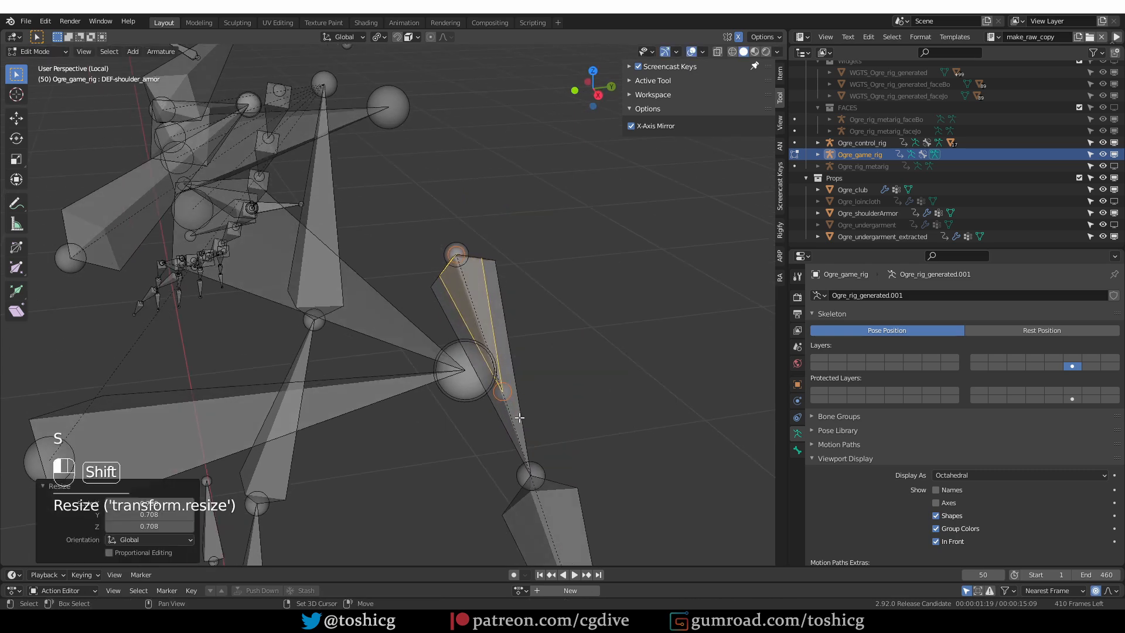
{"action": "left_click", "coordinate": [519, 418], "text": "shift"}
{"action": "middle_click_drag", "start_coordinate": [502, 283], "coordinate": [491, 334]}
{"action": "scroll", "coordinate": [494, 336], "scroll_direction": "down", "scroll_amount": 2}
{"action": "key", "text": "ctrl+p"}
{"action": "left_click", "coordinate": [497, 339]}
Parent the first left upper arm bone to the left shoulder bone with Keep Offset
{"action": "left_click", "coordinate": [479, 335]}
{"action": "left_click", "coordinate": [328, 165], "text": "shift"}
{"action": "middle_click_drag", "start_coordinate": [299, 217], "coordinate": [352, 235]}
{"action": "scroll", "coordinate": [336, 227], "scroll_direction": "down", "scroll_amount": 2}
{"action": "scroll", "coordinate": [306, 233], "scroll_direction": "down", "scroll_amount": 3}
{"action": "key", "text": "ctrl+p"}
{"action": "left_click", "coordinate": [307, 232]}
Select the neck bones of both heads and parent them to DEF-spine.003 with Keep Offset
{"action": "scroll", "coordinate": [322, 233], "scroll_direction": "up", "scroll_amount": 2}
{"action": "left_click", "coordinate": [281, 205]}
{"action": "key", "text": "g"}
{"action": "right_click", "coordinate": [276, 225]}
{"action": "left_click", "coordinate": [108, 197]}
{"action": "key", "text": "g"}
{"action": "right_click", "coordinate": [152, 232]}
{"action": "middle_click_drag", "start_coordinate": [277, 211], "coordinate": [289, 211]}
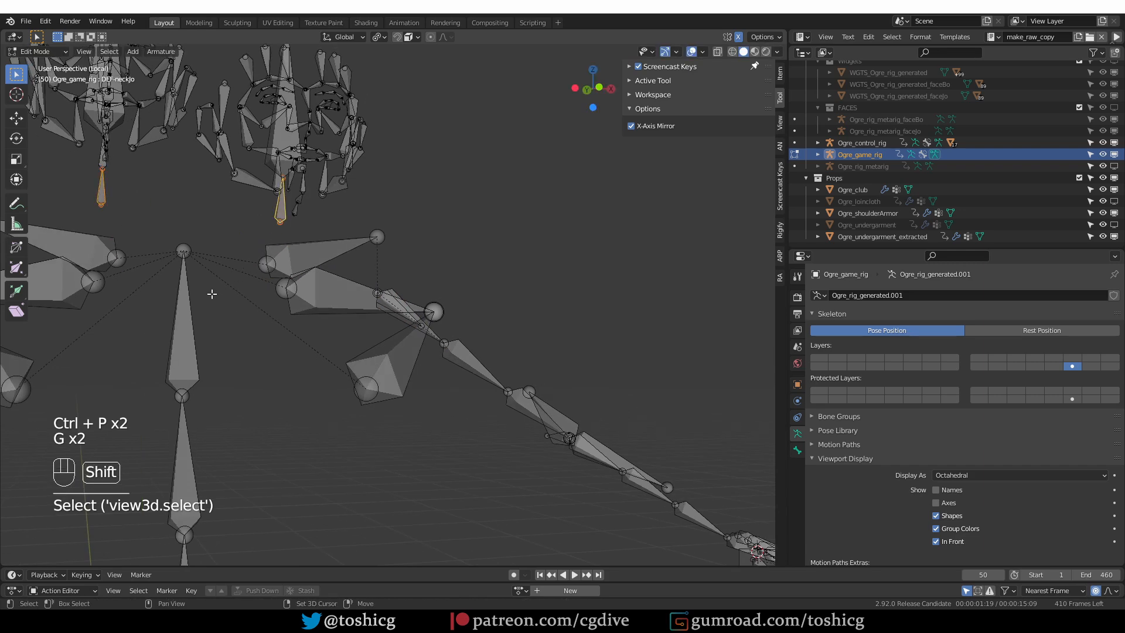
{"action": "left_click", "coordinate": [187, 286], "text": "shift"}
{"action": "middle_click_drag", "start_coordinate": [187, 287], "coordinate": [196, 258]}
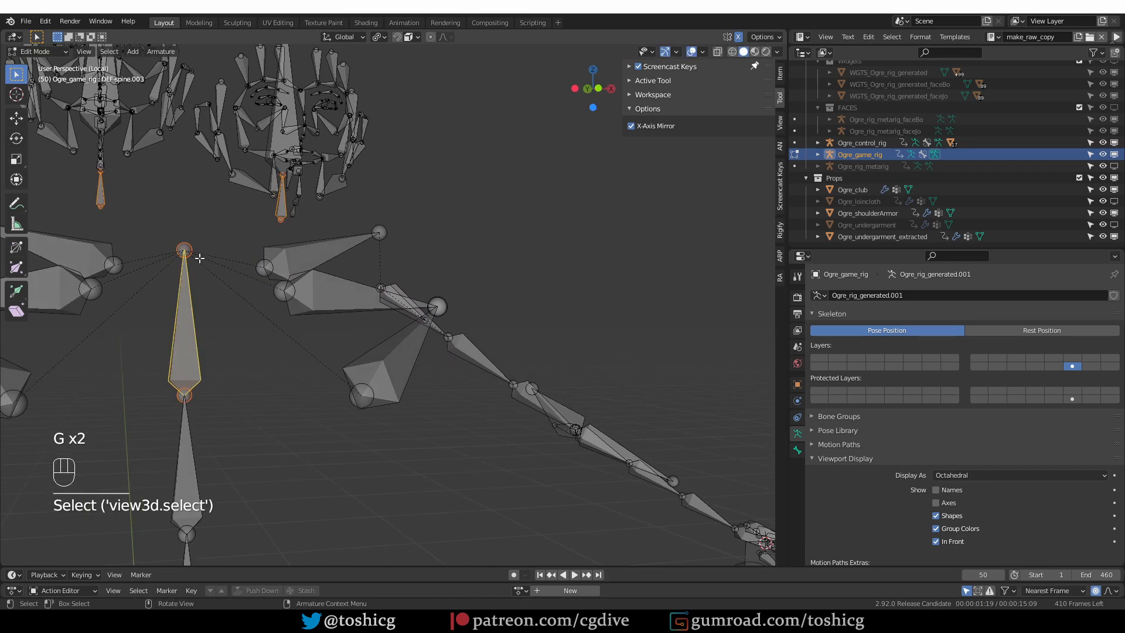
{"action": "key", "text": "ctrl+p"}
{"action": "left_click", "coordinate": [200, 258]}
Test-rotate DEF-spine.003 in Pose Mode to check that the arms, necks and chest bones follow
{"action": "key", "text": "Tab"}
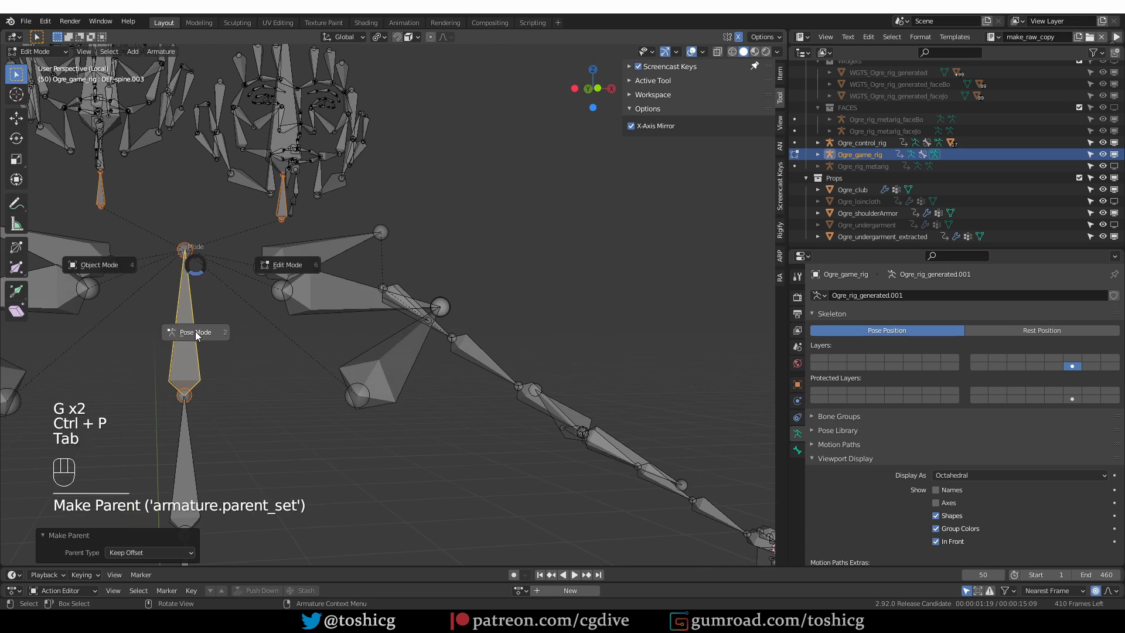
{"action": "left_click", "coordinate": [195, 332]}
{"action": "scroll", "coordinate": [195, 335], "scroll_direction": "down", "scroll_amount": 6}
{"action": "middle_click_drag", "start_coordinate": [296, 355], "coordinate": [295, 342], "text": "shift"}
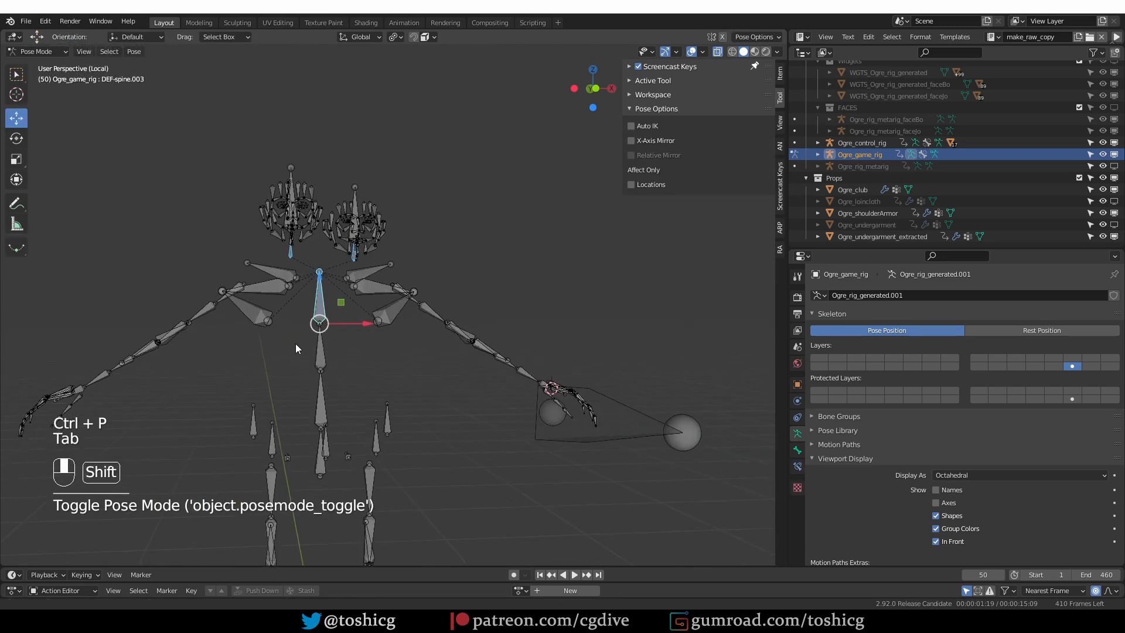
{"action": "scroll", "coordinate": [298, 343], "scroll_direction": "up", "scroll_amount": 2}
{"action": "left_click", "coordinate": [299, 311]}
{"action": "key", "text": "r"}
{"action": "right_click", "coordinate": [282, 303]}
{"action": "key", "text": "r"}
In Edit Mode, parent the left elbow bone and the large bone beside it to DEF-upper_arm.L.002 with Keep Offset
{"action": "middle_click_drag", "start_coordinate": [535, 390], "coordinate": [404, 371]}
{"action": "scroll", "coordinate": [419, 314], "scroll_direction": "up", "scroll_amount": 2}
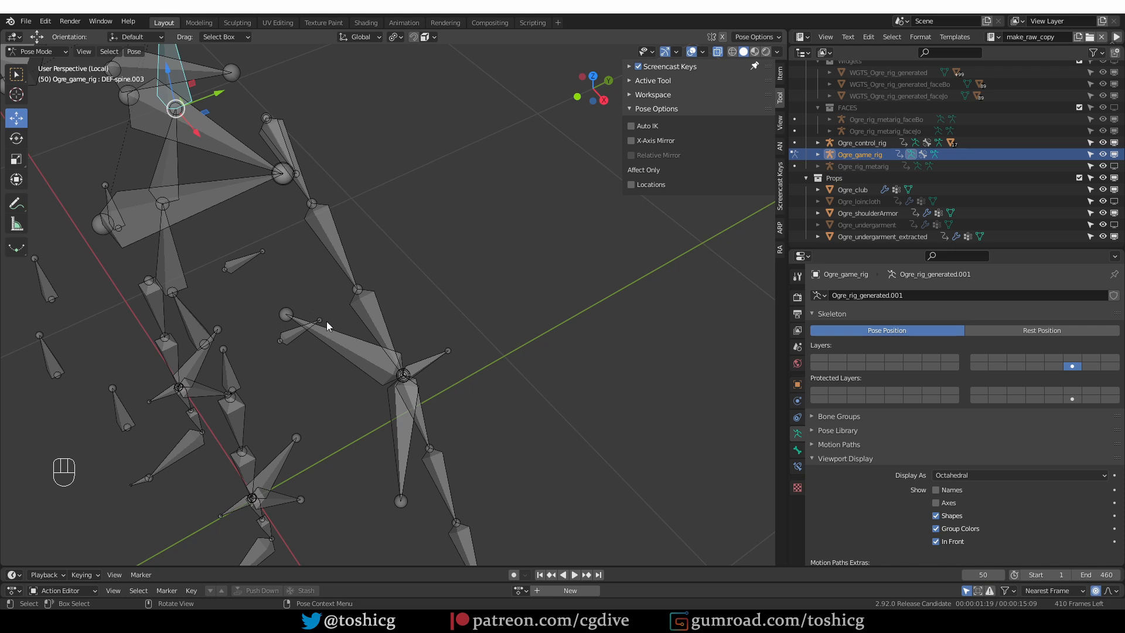
{"action": "middle_click_drag", "start_coordinate": [364, 361], "coordinate": [302, 358]}
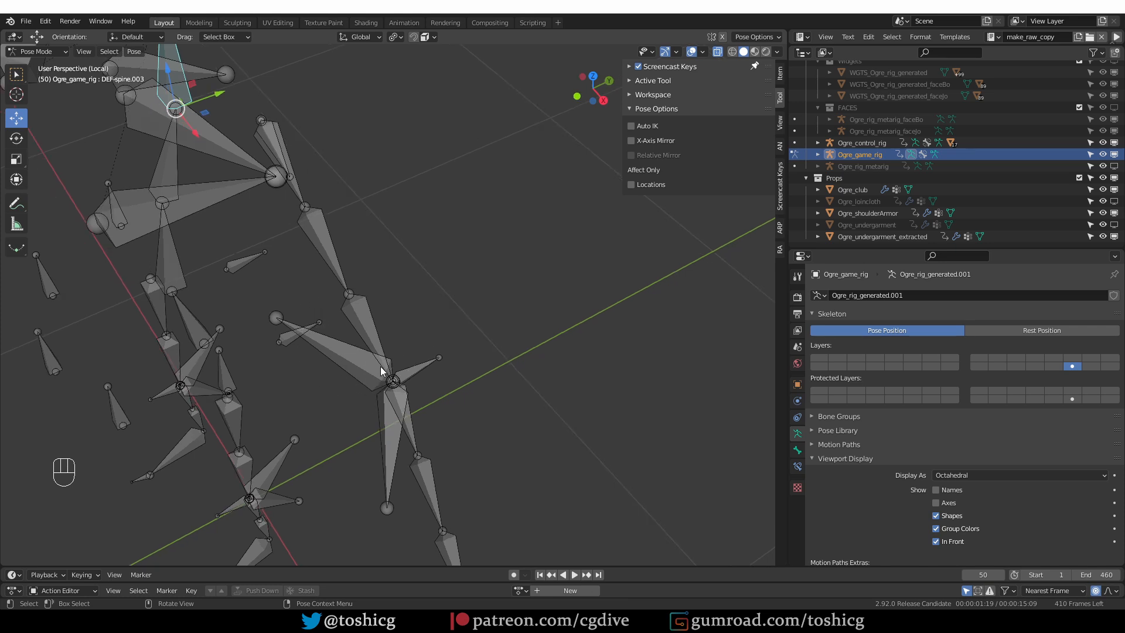
{"action": "key", "text": "Tab"}
{"action": "left_click", "coordinate": [422, 367], "text": "shift"}
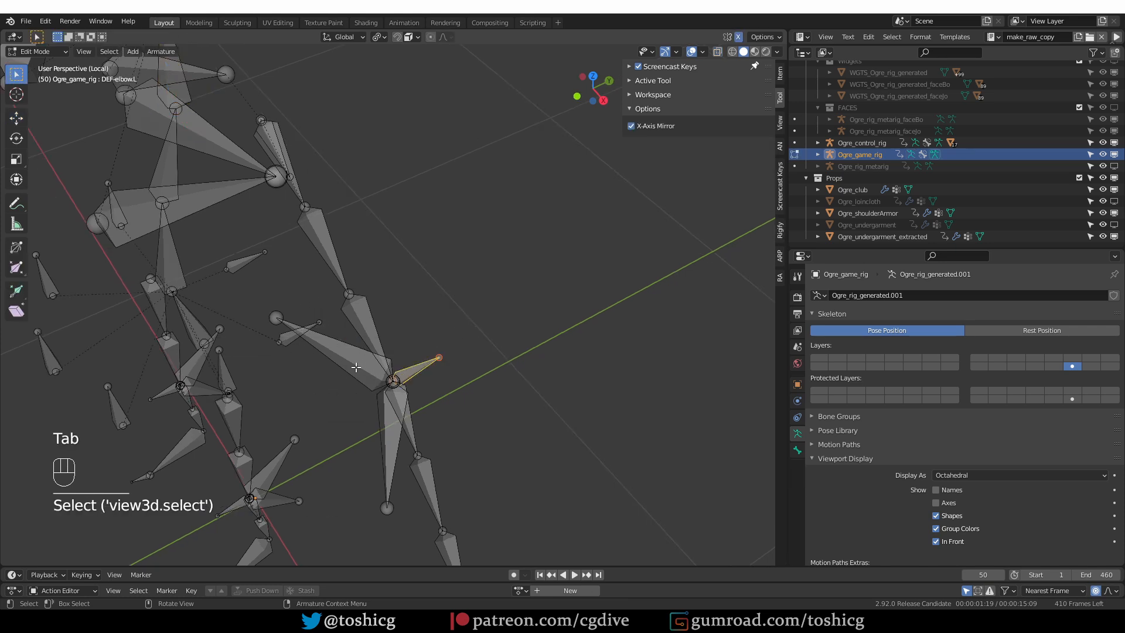
{"action": "left_click", "coordinate": [349, 375], "text": "shift"}
{"action": "left_click", "coordinate": [370, 325], "text": "shift"}
{"action": "key", "text": "ctrl+p"}
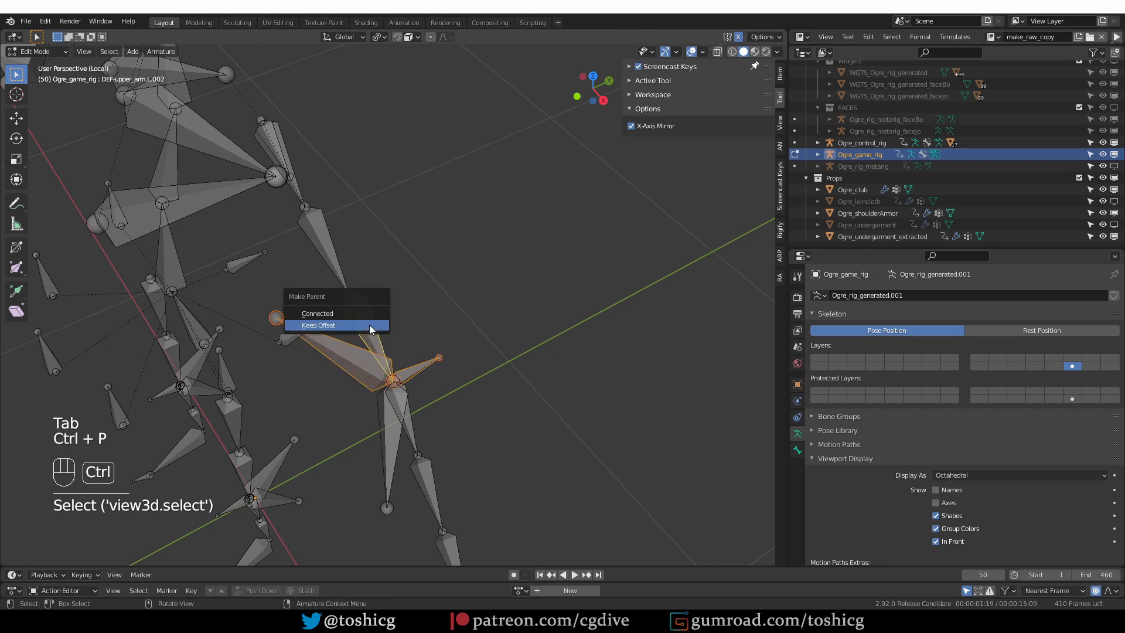
{"action": "left_click", "coordinate": [371, 327]}
Parent the loose bone beside the left forearm to DEF-forearm.L with Keep Offset
{"action": "left_click", "coordinate": [382, 436]}
{"action": "middle_click_drag", "start_coordinate": [383, 437], "coordinate": [389, 370], "text": "shift"}
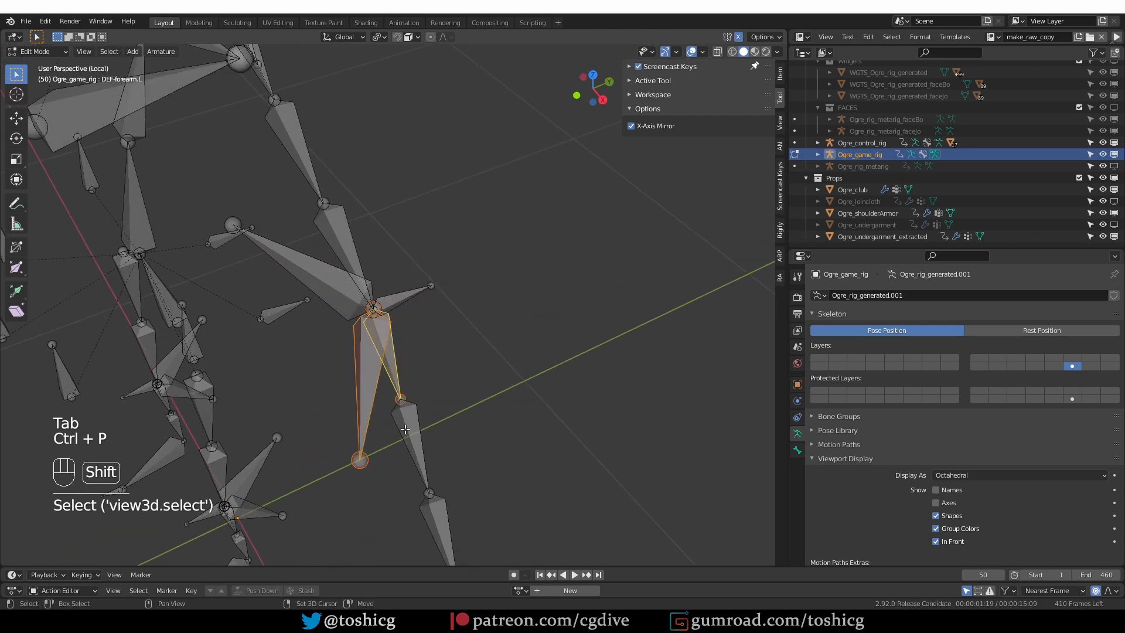
{"action": "left_click", "coordinate": [391, 375], "text": "shift"}
{"action": "middle_click_drag", "start_coordinate": [404, 432], "coordinate": [408, 434]}
{"action": "key", "text": "ctrl+p"}
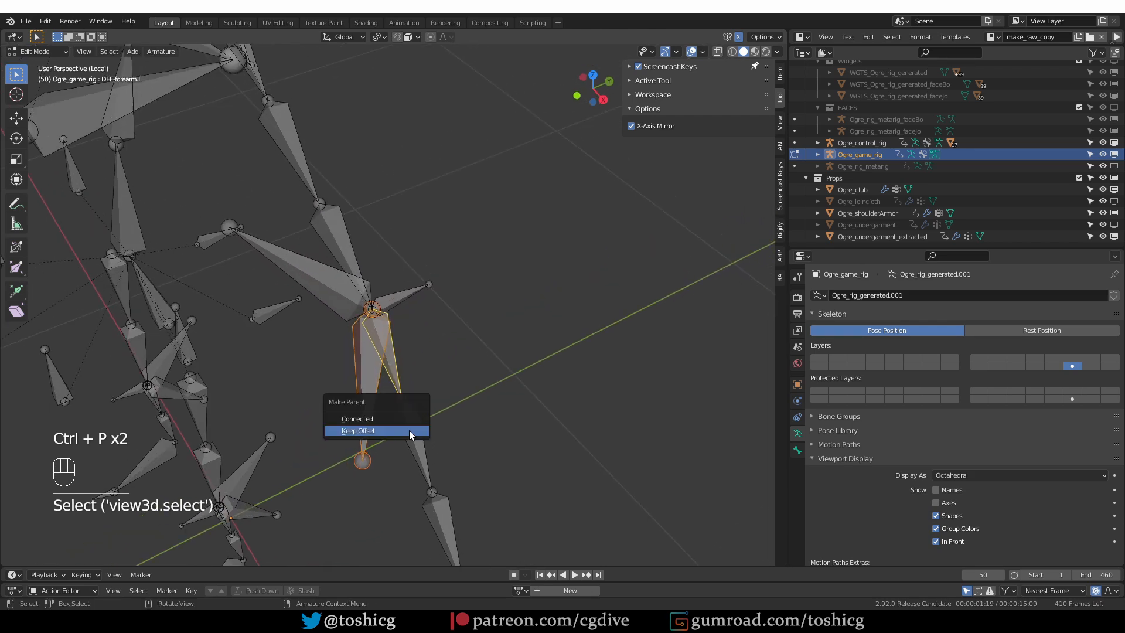
{"action": "left_click", "coordinate": [409, 430]}
Parent the DEF-club bone to DEF-hand.L with Keep Offset
{"action": "scroll", "coordinate": [399, 334], "scroll_direction": "down", "scroll_amount": 9}
{"action": "scroll", "coordinate": [418, 352], "scroll_direction": "up", "scroll_amount": 6}
{"action": "mouse_move", "coordinate": [399, 335]}
{"action": "middle_mouse_down"}
{"action": "mouse_move", "coordinate": [418, 318]}
{"action": "mouse_move", "coordinate": [391, 314]}
{"action": "middle_mouse_up"}
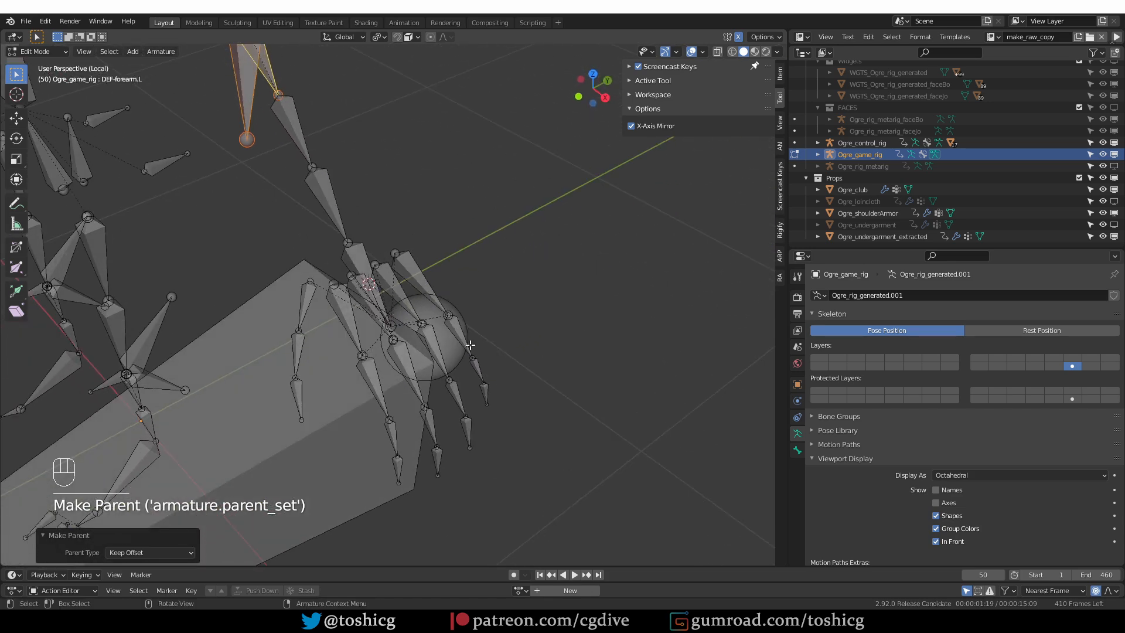
{"action": "middle_click_drag", "start_coordinate": [462, 338], "coordinate": [452, 342]}
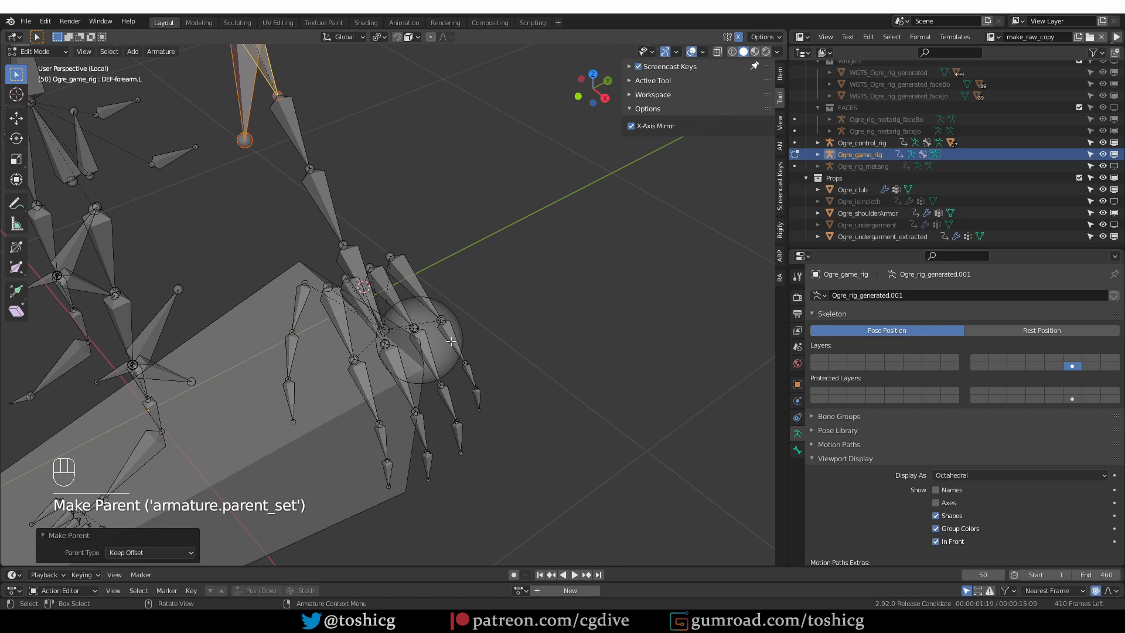
{"action": "left_click", "coordinate": [452, 346]}
{"action": "scroll", "coordinate": [459, 354], "scroll_direction": "down", "scroll_amount": 4}
{"action": "left_click", "coordinate": [271, 369]}
{"action": "scroll", "coordinate": [272, 366], "scroll_direction": "up", "scroll_amount": 2}
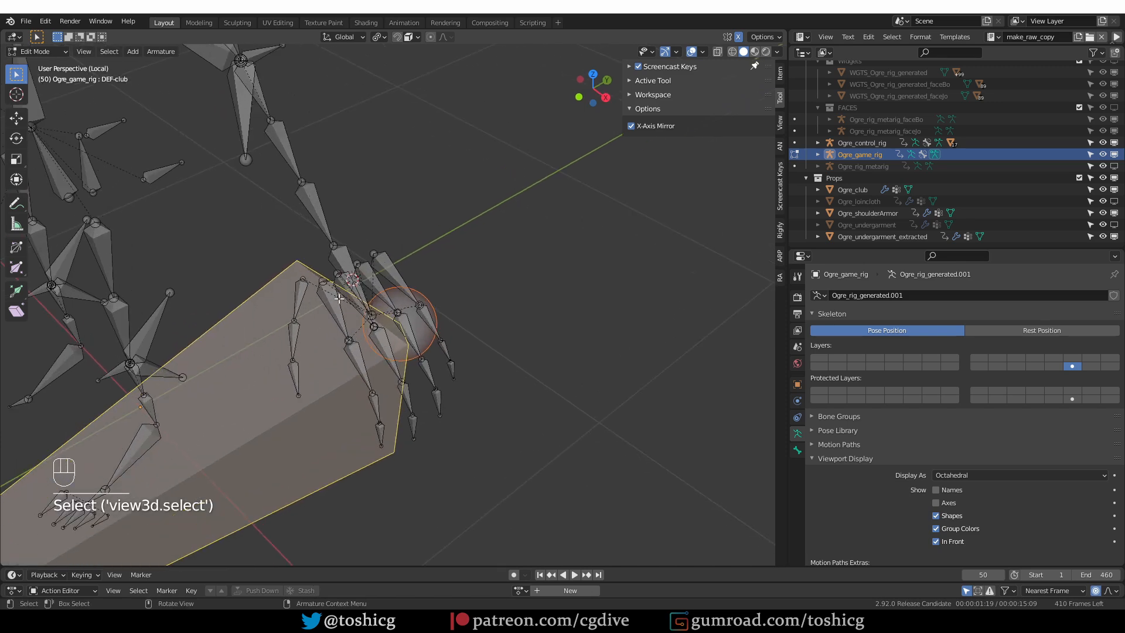
{"action": "scroll", "coordinate": [272, 364], "scroll_direction": "down", "scroll_amount": 2}
{"action": "scroll", "coordinate": [281, 361], "scroll_direction": "up", "scroll_amount": 1}
{"action": "scroll", "coordinate": [284, 361], "scroll_direction": "up", "scroll_amount": 4}
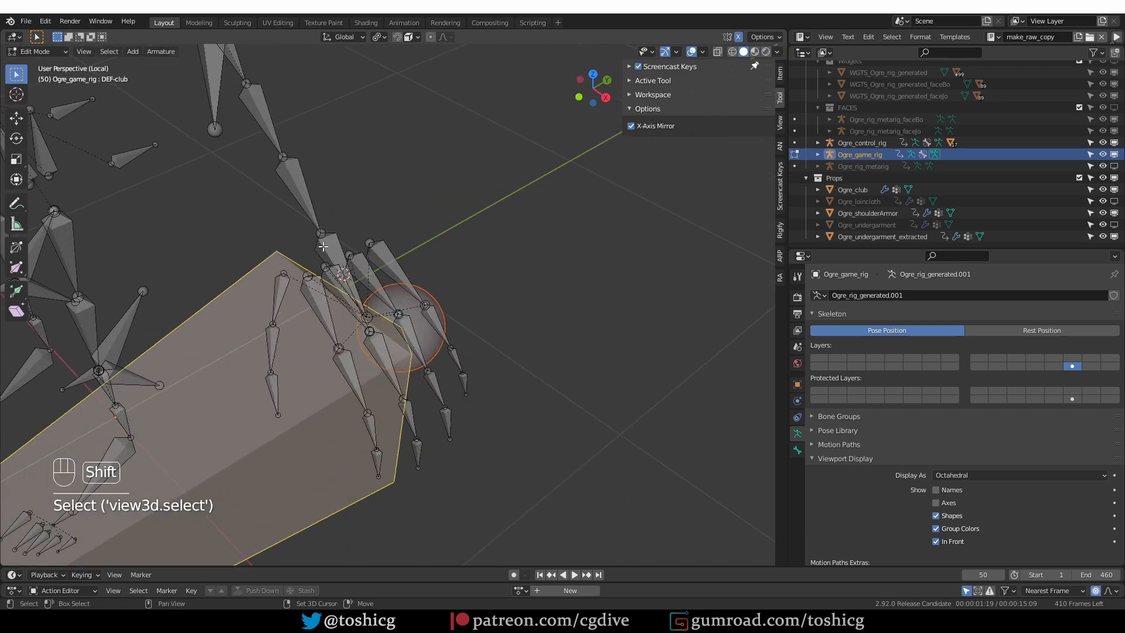
{"action": "left_click", "coordinate": [349, 258], "text": "shift"}
{"action": "key", "text": "ctrl+p"}
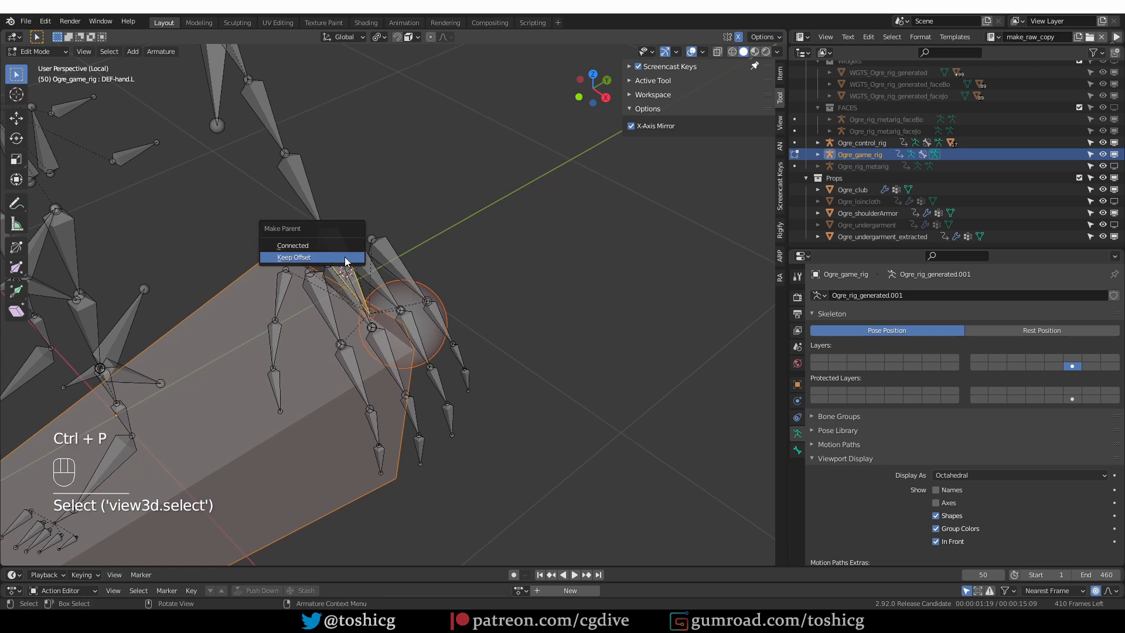
{"action": "left_click", "coordinate": [346, 261]}
Hide the club bone and parent the left pinky's first bone to DEF-palm.04.L
{"action": "left_click", "coordinate": [200, 339]}
{"action": "key", "text": "h"}
{"action": "middle_click_drag", "start_coordinate": [214, 340], "coordinate": [478, 349]}
{"action": "left_click", "coordinate": [473, 344]}
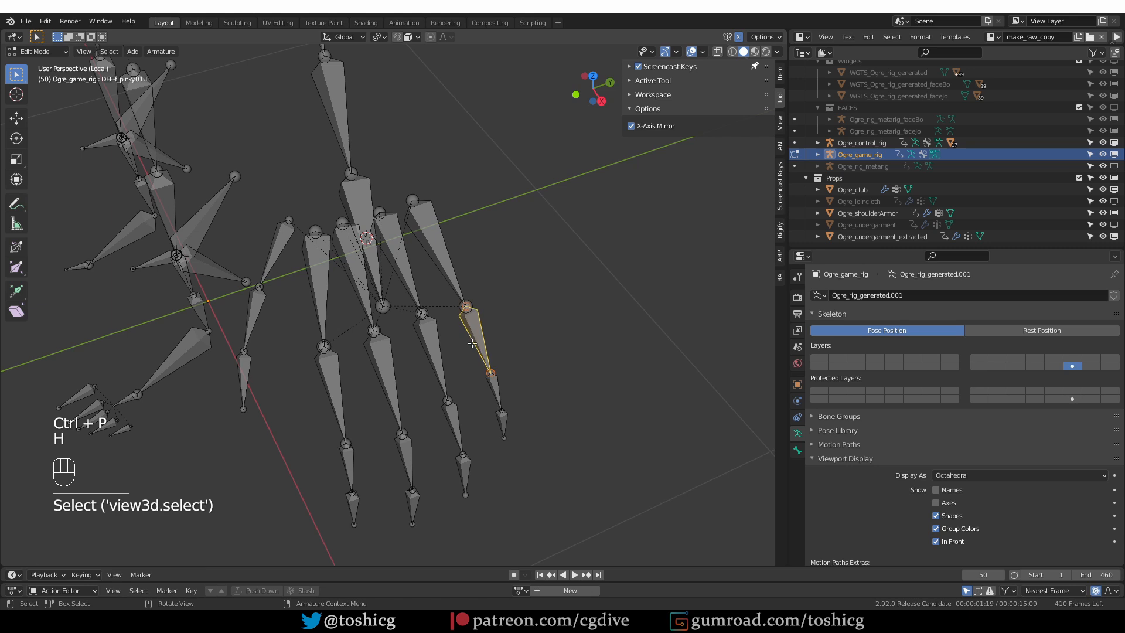
{"action": "left_click", "coordinate": [438, 246], "text": "shift"}
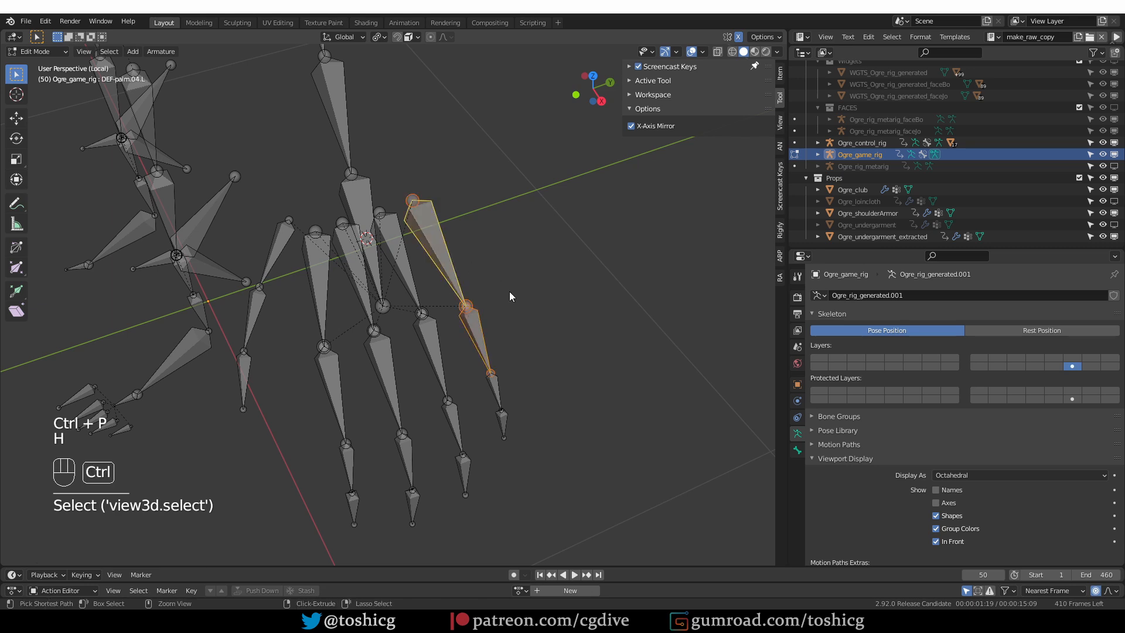
{"action": "key", "text": "ctrl+p"}
{"action": "left_click", "coordinate": [508, 293]}
Parent the first bones of the left ring, middle and index fingers to their respective palm bones
{"action": "left_click", "coordinate": [430, 341]}
{"action": "left_click", "coordinate": [404, 270], "text": "shift"}
{"action": "key", "text": "ctrl+p"}
{"action": "left_click", "coordinate": [404, 269]}
{"action": "left_click", "coordinate": [383, 358]}
{"action": "left_click", "coordinate": [358, 278], "text": "shift"}
{"action": "key", "text": "ctrl+p"}
{"action": "left_click", "coordinate": [358, 278]}
Parent DEF-thumb.01.L to DEF-hand.L
{"action": "middle_click_drag", "start_coordinate": [311, 294], "coordinate": [357, 211]}
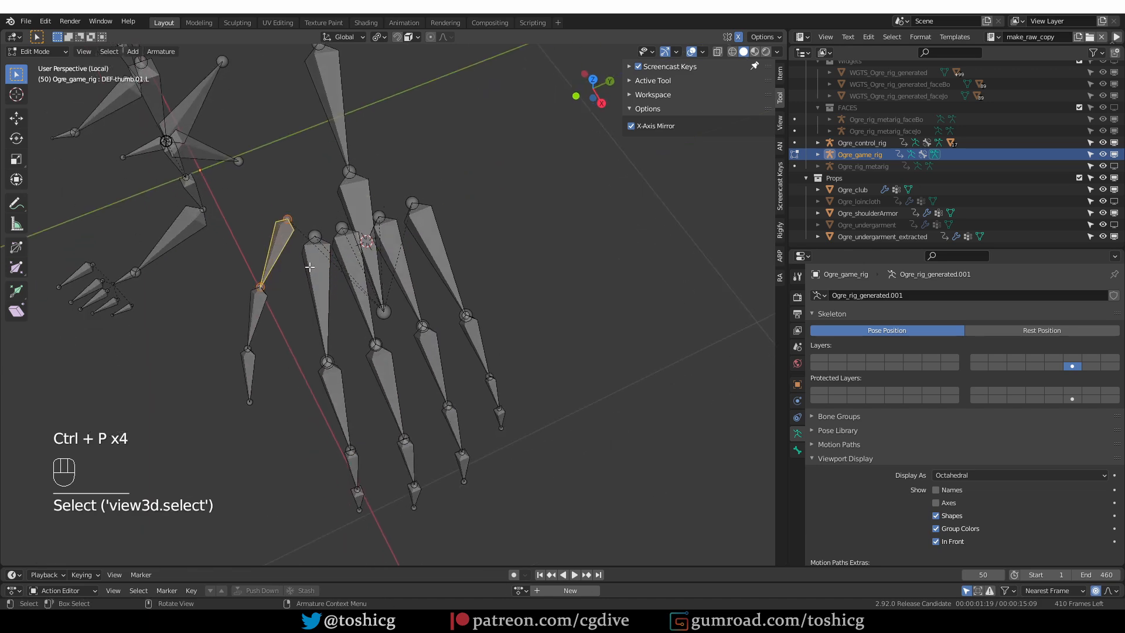
{"action": "left_click", "coordinate": [372, 186], "text": "shift"}
{"action": "key", "text": "ctrl+p"}
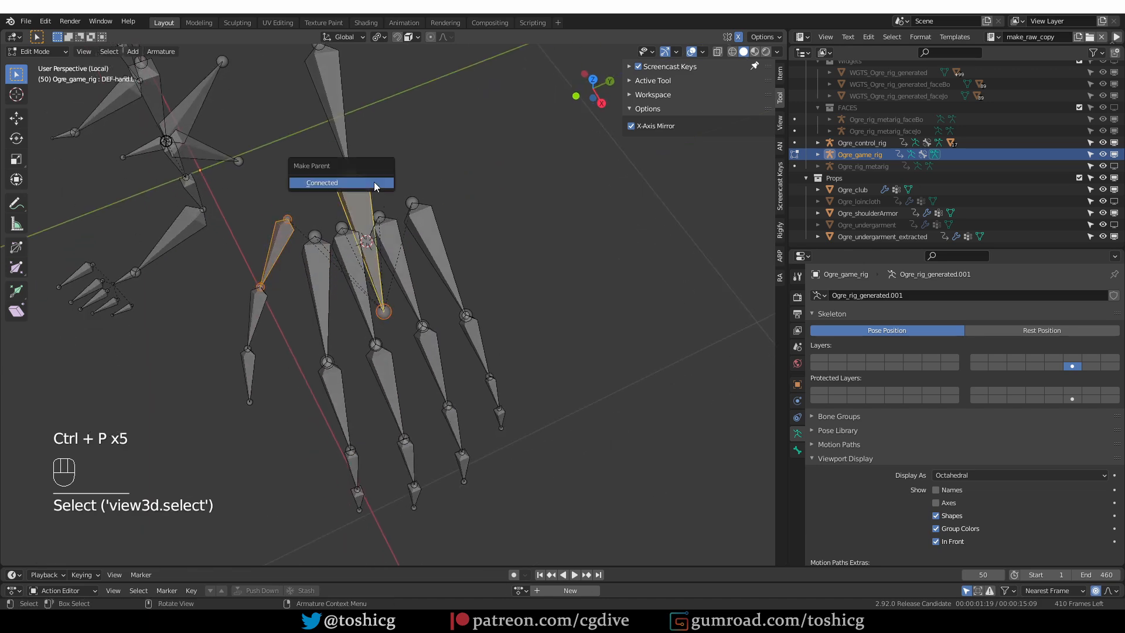
{"action": "left_click", "coordinate": [374, 182]}
Switch to Pose Mode and examine the bones of the two heads for ones that still need a parent
{"action": "middle_click_drag", "start_coordinate": [374, 181], "coordinate": [362, 154]}
{"action": "scroll", "coordinate": [362, 154], "scroll_direction": "down", "scroll_amount": 8}
{"action": "middle_click_drag", "start_coordinate": [296, 247], "coordinate": [451, 193]}
{"action": "scroll", "coordinate": [381, 196], "scroll_direction": "down", "scroll_amount": 3}
{"action": "scroll", "coordinate": [352, 181], "scroll_direction": "up", "scroll_amount": 6}
{"action": "middle_click_drag", "start_coordinate": [343, 183], "coordinate": [369, 158]}
{"action": "middle_click_drag", "start_coordinate": [317, 99], "coordinate": [336, 304], "text": "shift"}
{"action": "key", "text": "Tab"}
{"action": "left_click", "coordinate": [334, 362]}
{"action": "middle_click_drag", "start_coordinate": [334, 205], "coordinate": [275, 195]}
{"action": "left_click", "coordinate": [199, 260]}
{"action": "middle_click_drag", "start_coordinate": [200, 260], "coordinate": [189, 181]}
In Edit Mode, parent the root bone of the hair chain to DEF-HeadJo.001 with Keep Offset
{"action": "key", "text": "Tab"}
{"action": "left_click", "coordinate": [212, 178]}
{"action": "left_click", "coordinate": [133, 206], "text": "shift"}
{"action": "middle_click_drag", "start_coordinate": [186, 221], "coordinate": [297, 280]}
{"action": "key", "text": "ctrl+p"}
{"action": "left_click", "coordinate": [195, 217]}
Hide the hair bone chain and the neck bone beneath DEF-HeadJo.001
{"action": "middle_click_drag", "start_coordinate": [280, 231], "coordinate": [298, 245]}
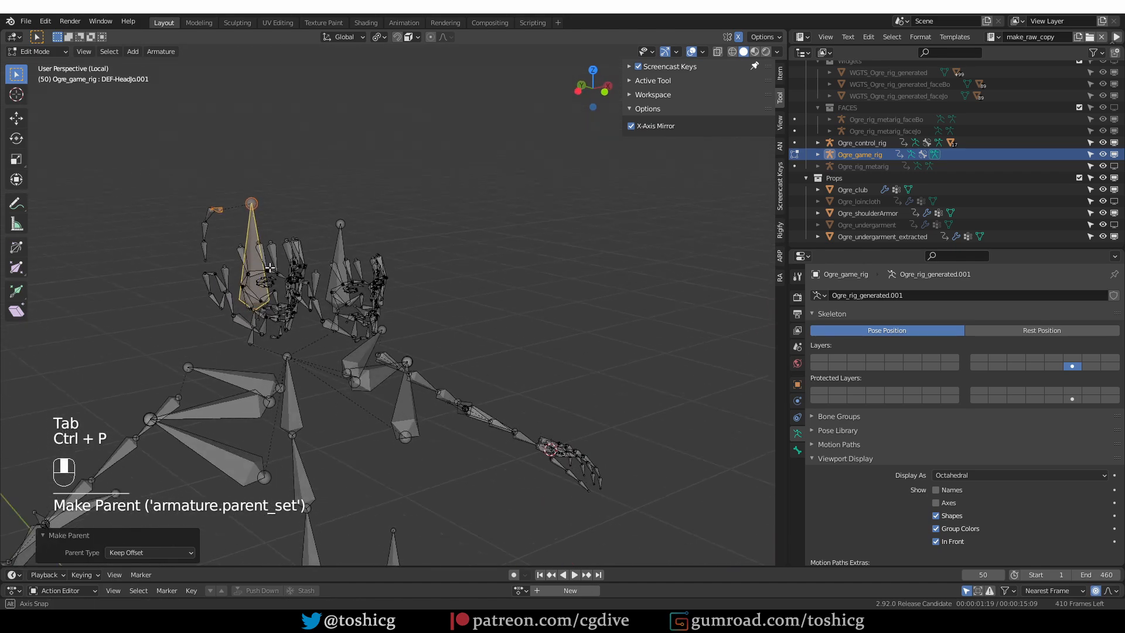
{"action": "scroll", "coordinate": [158, 302], "scroll_direction": "up", "scroll_amount": 3}
{"action": "middle_click_drag", "start_coordinate": [118, 351], "coordinate": [177, 329]}
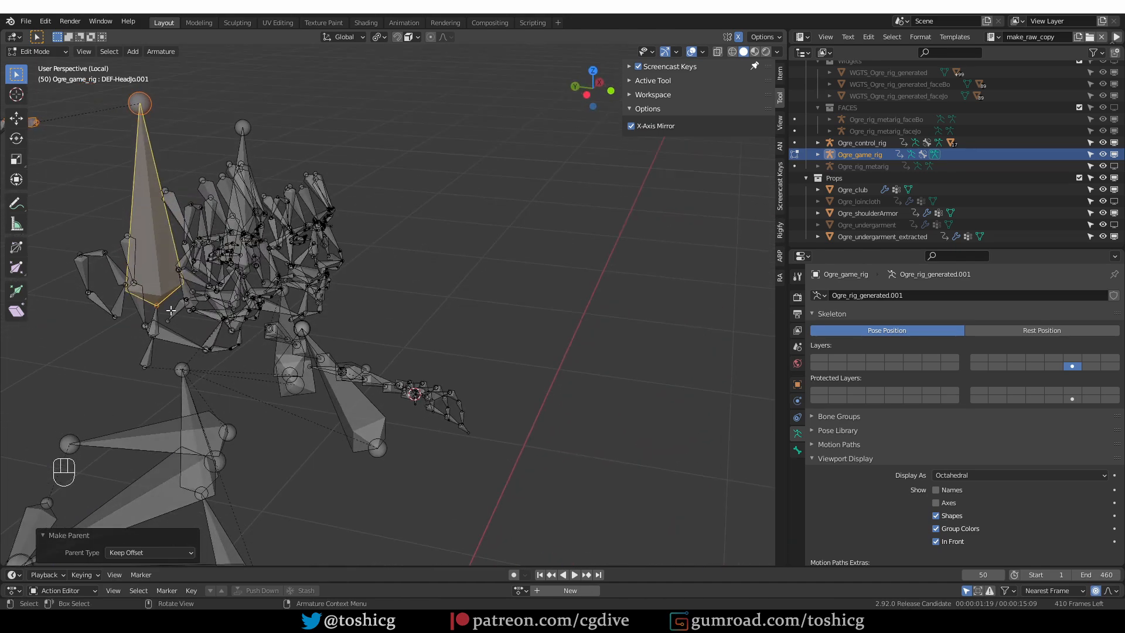
{"action": "middle_click_drag", "start_coordinate": [218, 258], "coordinate": [194, 252]}
{"action": "middle_click_drag", "start_coordinate": [107, 241], "coordinate": [182, 283], "text": "shift"}
{"action": "left_click_drag", "start_coordinate": [85, 259], "coordinate": [189, 107]}
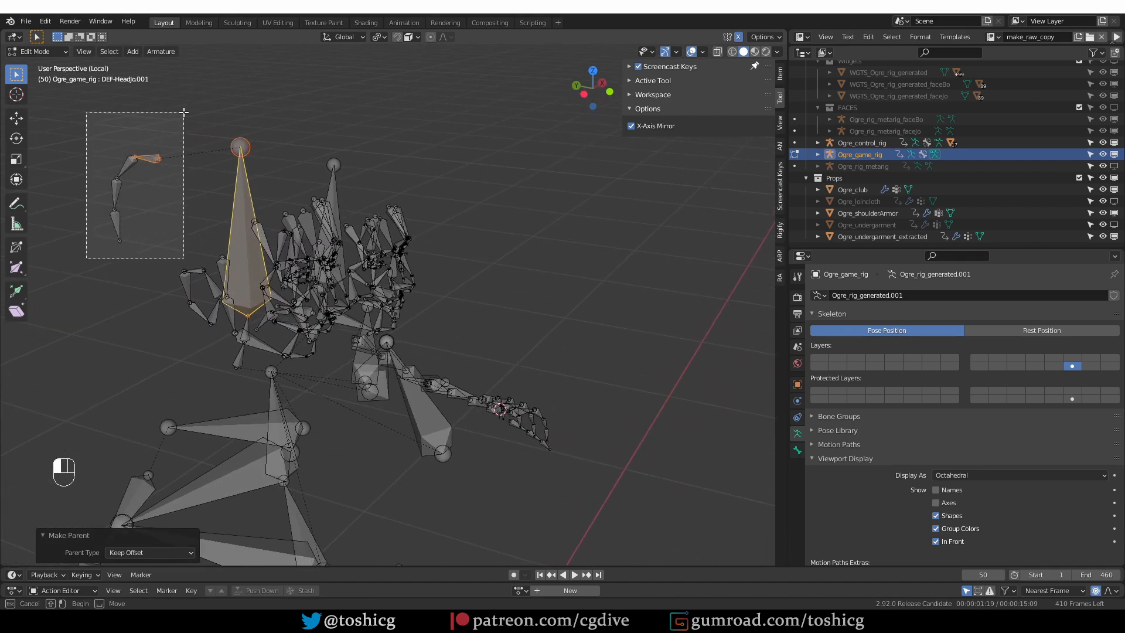
{"action": "key", "text": "h"}
{"action": "middle_click_drag", "start_coordinate": [269, 368], "coordinate": [221, 363]}
{"action": "left_click", "coordinate": [239, 373]}
{"action": "key", "text": "h"}
{"action": "left_click", "coordinate": [249, 344]}
{"action": "key", "text": "h"}
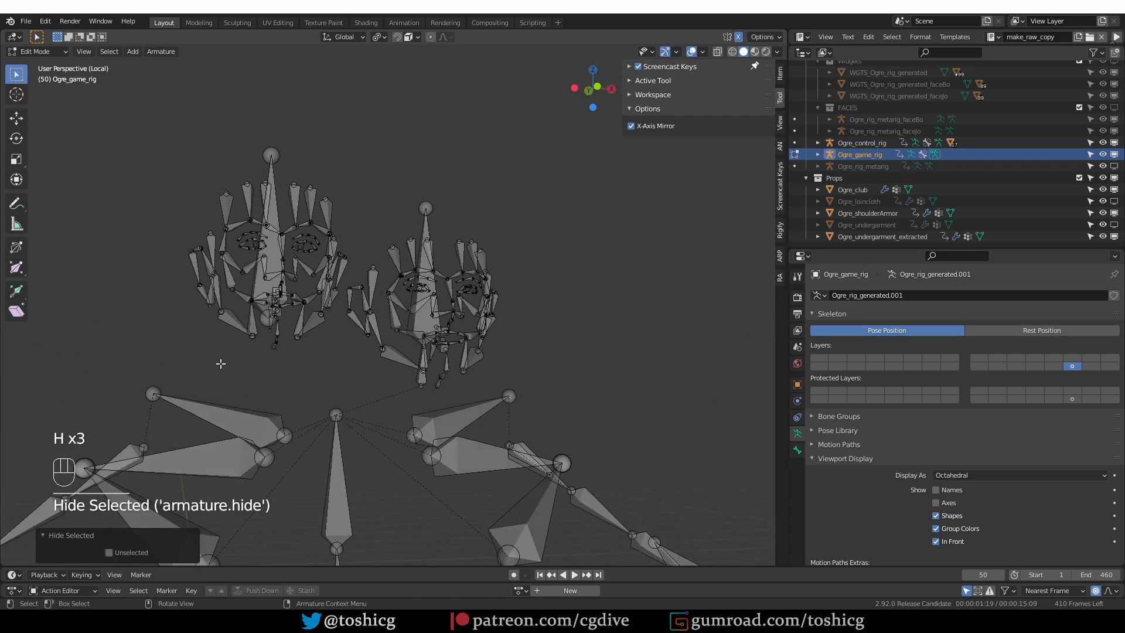
Turn off X-Axis Mirror and select all bones of the DEF-HeadJo.001 head in front view, excluding the other head's bones
{"action": "key", "text": "KP_1"}
{"action": "left_click_drag", "start_coordinate": [176, 357], "coordinate": [352, 71]}
{"action": "scroll", "coordinate": [351, 176], "scroll_direction": "up", "scroll_amount": 2}
{"action": "left_click_drag", "start_coordinate": [350, 184], "coordinate": [316, 267], "text": "shift"}
{"action": "scroll", "coordinate": [305, 258], "scroll_direction": "up", "scroll_amount": 2}
{"action": "scroll", "coordinate": [296, 252], "scroll_direction": "down", "scroll_amount": 4}
{"action": "scroll", "coordinate": [296, 228], "scroll_direction": "up", "scroll_amount": 2}
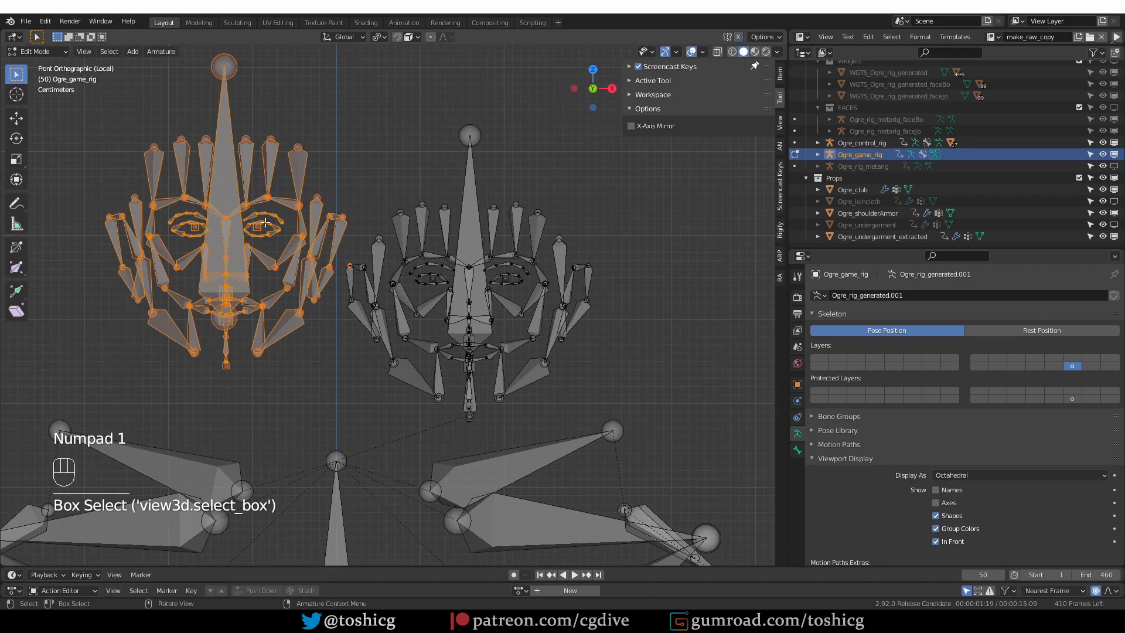
{"action": "key", "text": "g"}
{"action": "right_click", "coordinate": [332, 304]}
{"action": "scroll", "coordinate": [331, 304], "scroll_direction": "up", "scroll_amount": 3}
{"action": "left_click_drag", "start_coordinate": [302, 219], "coordinate": [477, 402], "text": "ctrl"}
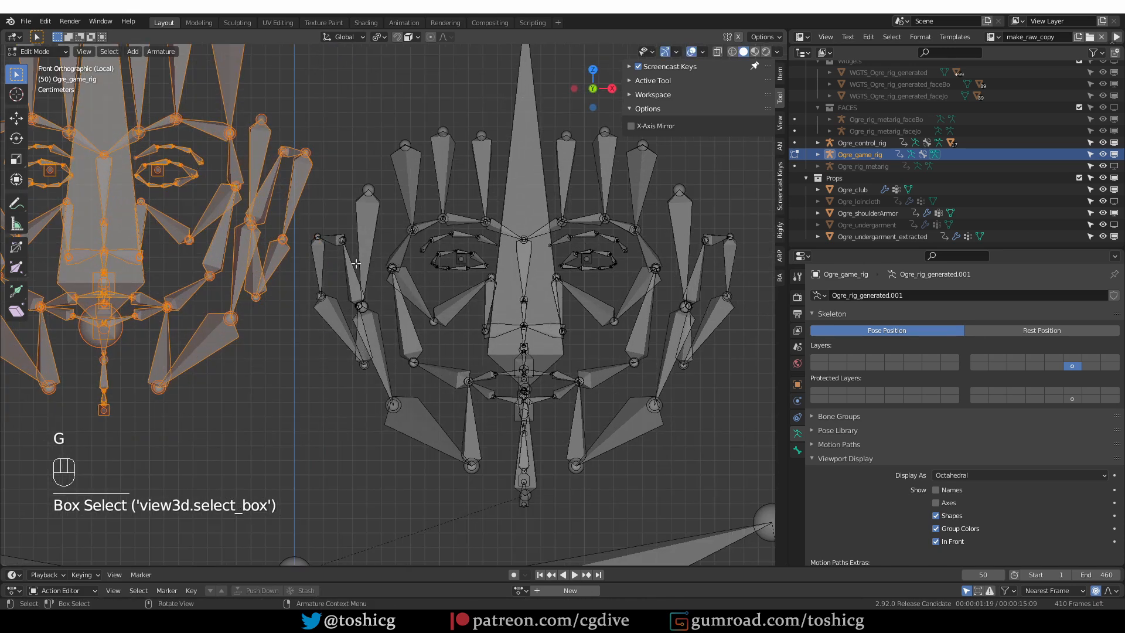
{"action": "scroll", "coordinate": [375, 266], "scroll_direction": "down", "scroll_amount": 3}
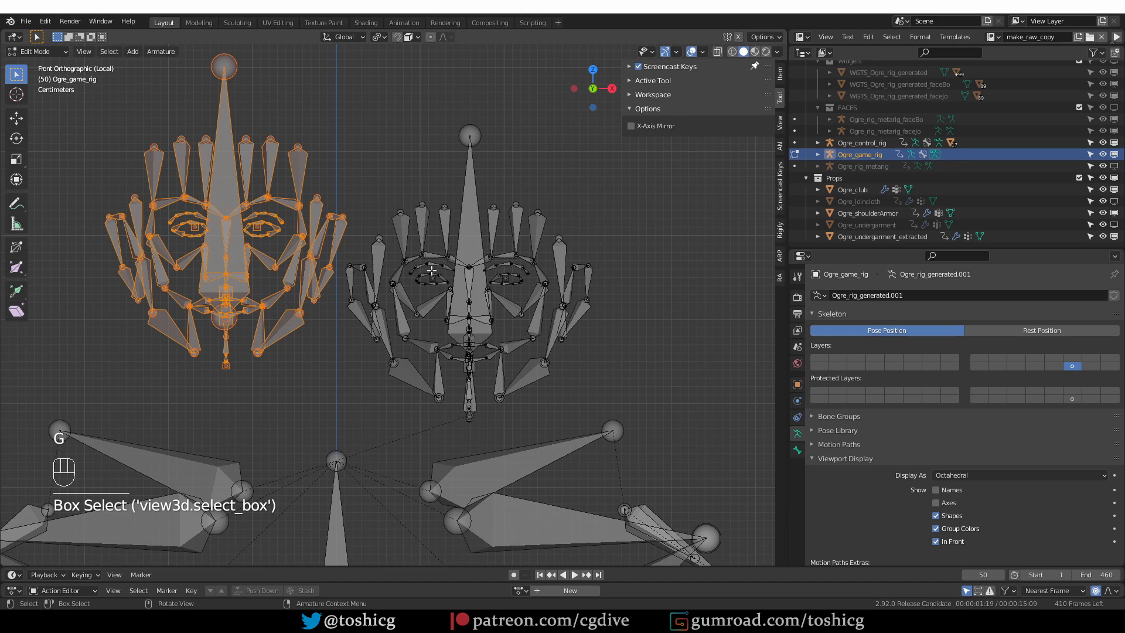
{"action": "key", "text": "g"}
{"action": "right_click", "coordinate": [241, 148]}
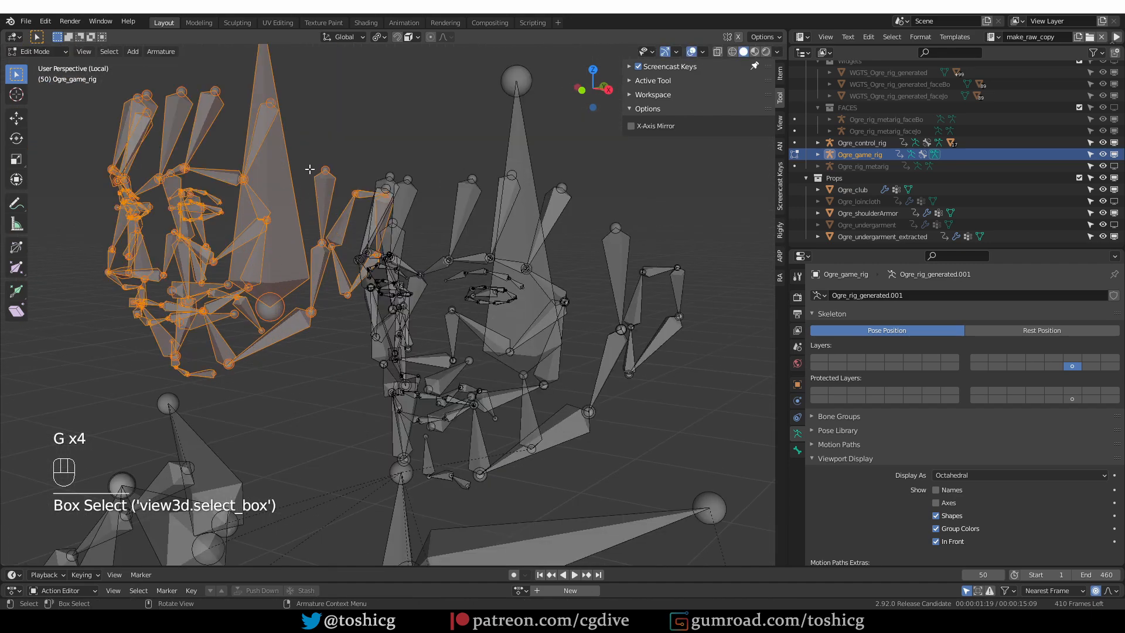
{"action": "left_click", "coordinate": [309, 168], "text": "shift"}
{"action": "middle_click_drag", "start_coordinate": [309, 168], "coordinate": [377, 282]}
{"action": "key", "text": "f"}
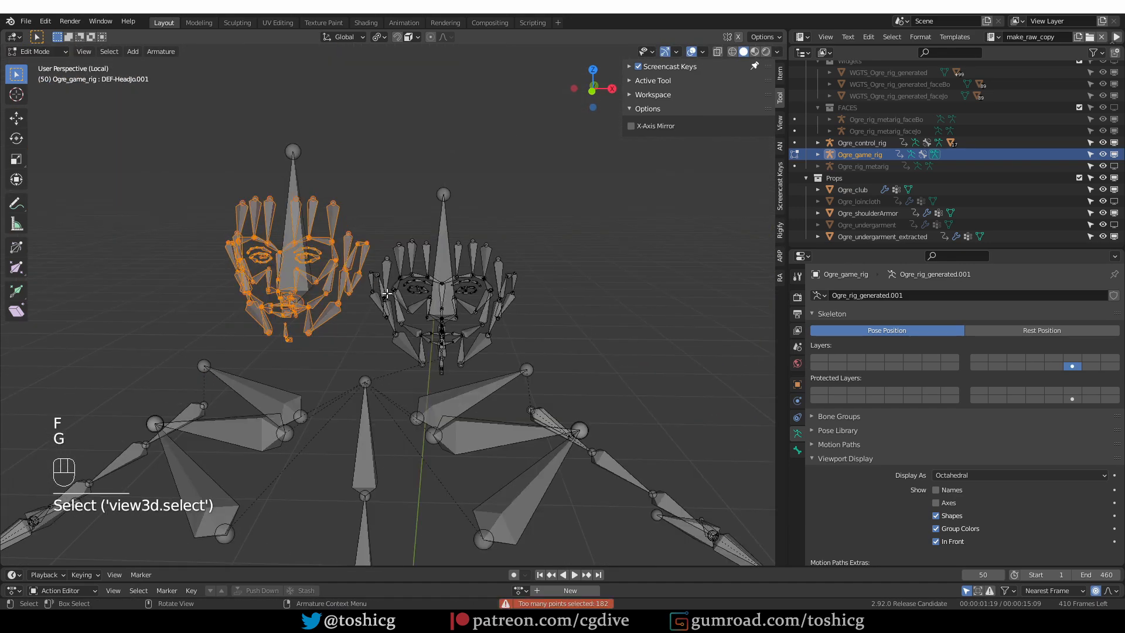
{"action": "key", "text": "g"}
{"action": "right_click", "coordinate": [307, 245]}
{"action": "key", "text": "ctrl+z"}
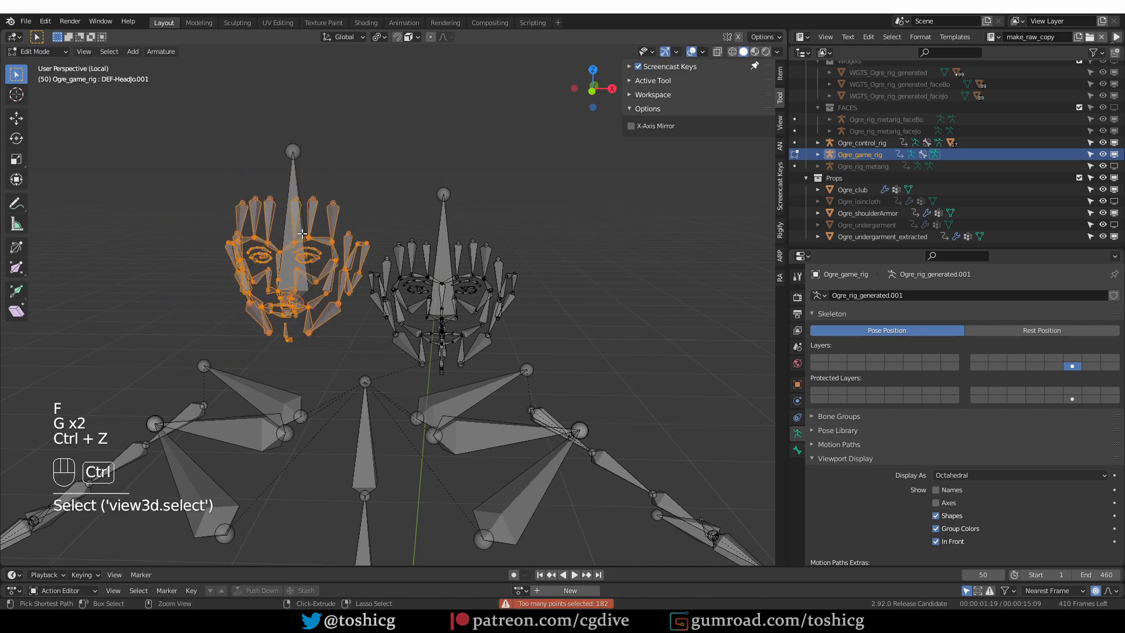
Parent all selected face bones to DEF-HeadJo.001 with Keep Offset
{"action": "left_click", "coordinate": [289, 179], "text": "shift"}
{"action": "middle_click_drag", "start_coordinate": [290, 178], "coordinate": [449, 389]}
{"action": "key", "text": "ctrl+p"}
{"action": "left_click", "coordinate": [303, 219]}
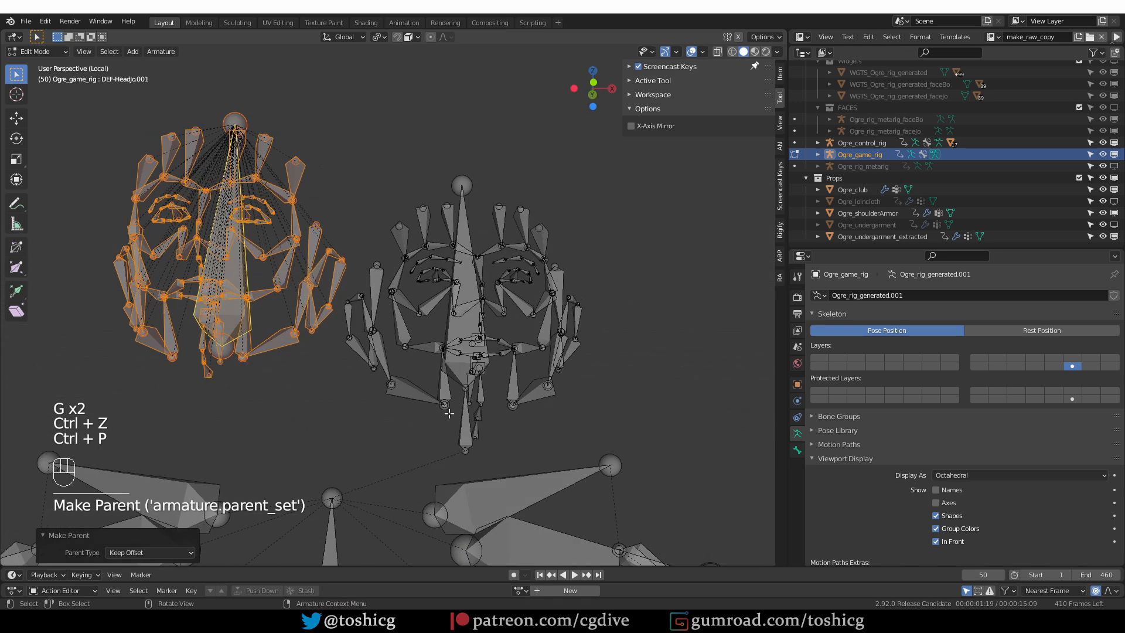
Hide the other head's neck bone and the entire DEF-HeadJo.001 head
{"action": "left_click", "coordinate": [475, 439]}
{"action": "middle_click_drag", "start_coordinate": [475, 439], "coordinate": [482, 463]}
{"action": "key", "text": "h"}
{"action": "left_click_drag", "start_coordinate": [320, 103], "coordinate": [120, 372]}
{"action": "key", "text": "h"}
{"action": "key", "text": "h"}
{"action": "key", "text": "h"}
{"action": "key", "text": "h"}
Select the remaining head's face bones in front view and parent them to DEF-HeadJo with Keep Offset
{"action": "key", "text": "KP_1"}
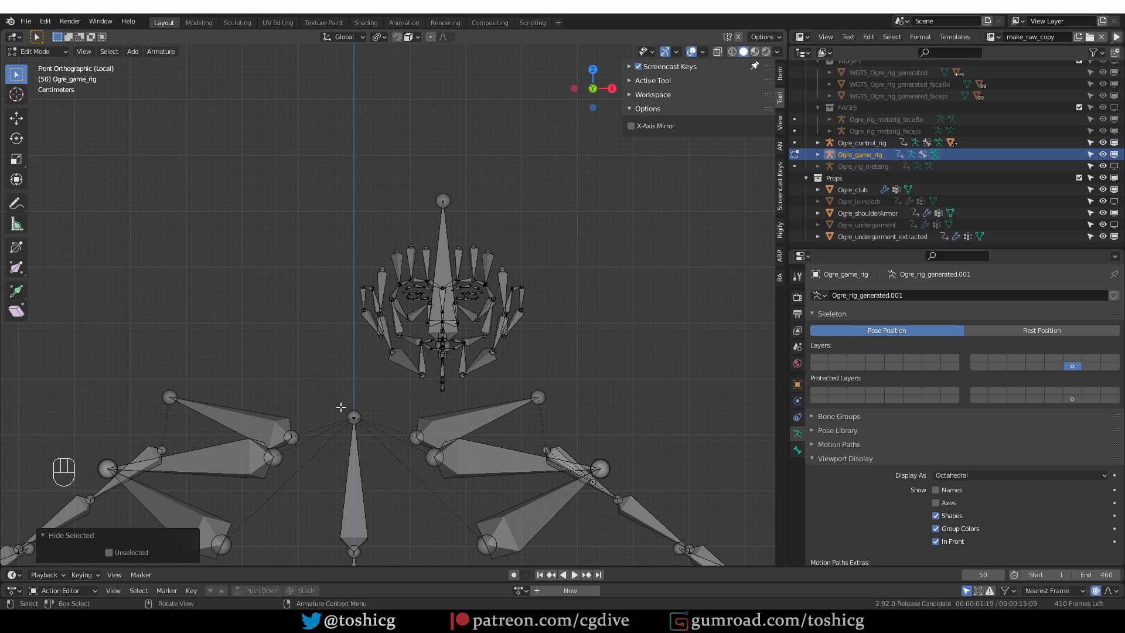
{"action": "left_click_drag", "start_coordinate": [343, 393], "coordinate": [574, 144]}
{"action": "middle_click_drag", "start_coordinate": [574, 144], "coordinate": [501, 232]}
{"action": "left_click", "coordinate": [498, 230], "text": "shift"}
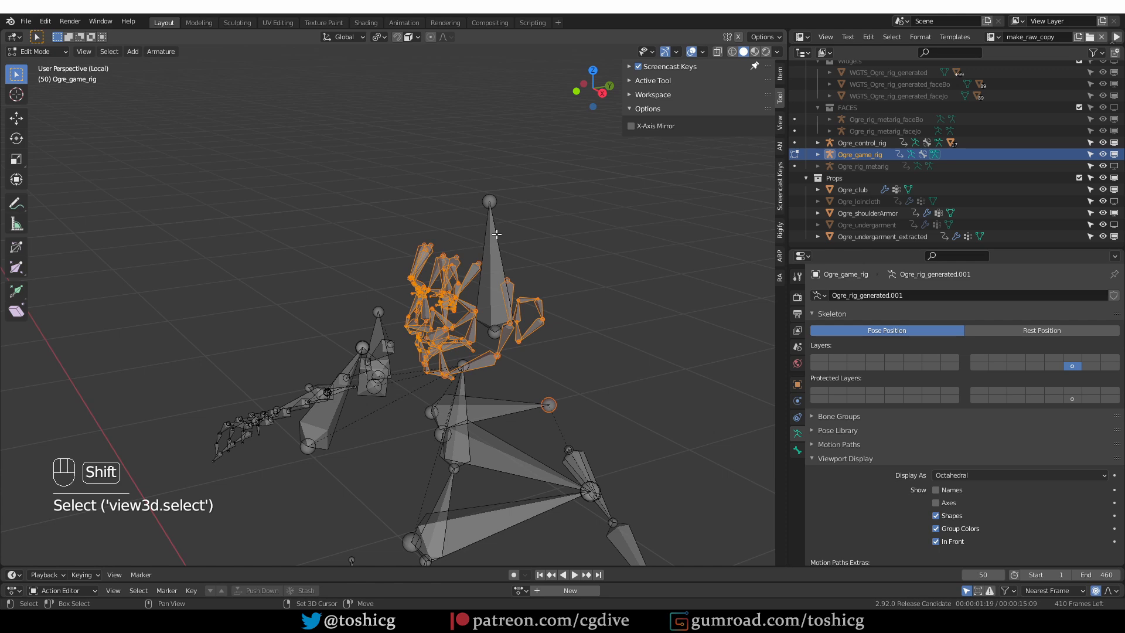
{"action": "left_click", "coordinate": [496, 251], "text": "shift"}
{"action": "key", "text": "ctrl+p"}
{"action": "left_click", "coordinate": [496, 249]}
Reveal all hidden bones of Ogre_game_rig in Edit Mode
{"action": "middle_click_drag", "start_coordinate": [496, 249], "coordinate": [477, 387], "text": "alt"}
{"action": "key", "text": "alt+g"}
{"action": "key", "text": "alt+h"}
Test-rotate DEF-spine in Pose Mode to check which bones follow it, and cancel the rotation
{"action": "key", "text": "Tab"}
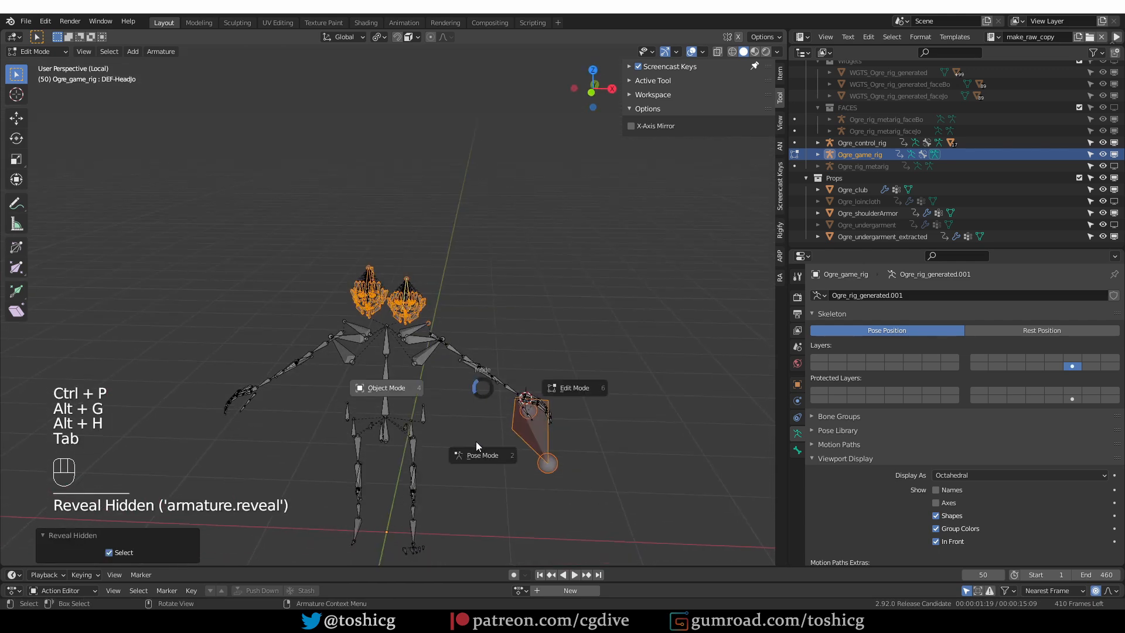
{"action": "middle_click_drag", "start_coordinate": [417, 434], "coordinate": [405, 384], "text": "shift"}
{"action": "key", "text": "Tab"}
{"action": "scroll", "coordinate": [393, 443], "scroll_direction": "up", "scroll_amount": 2}
{"action": "left_click", "coordinate": [387, 439]}
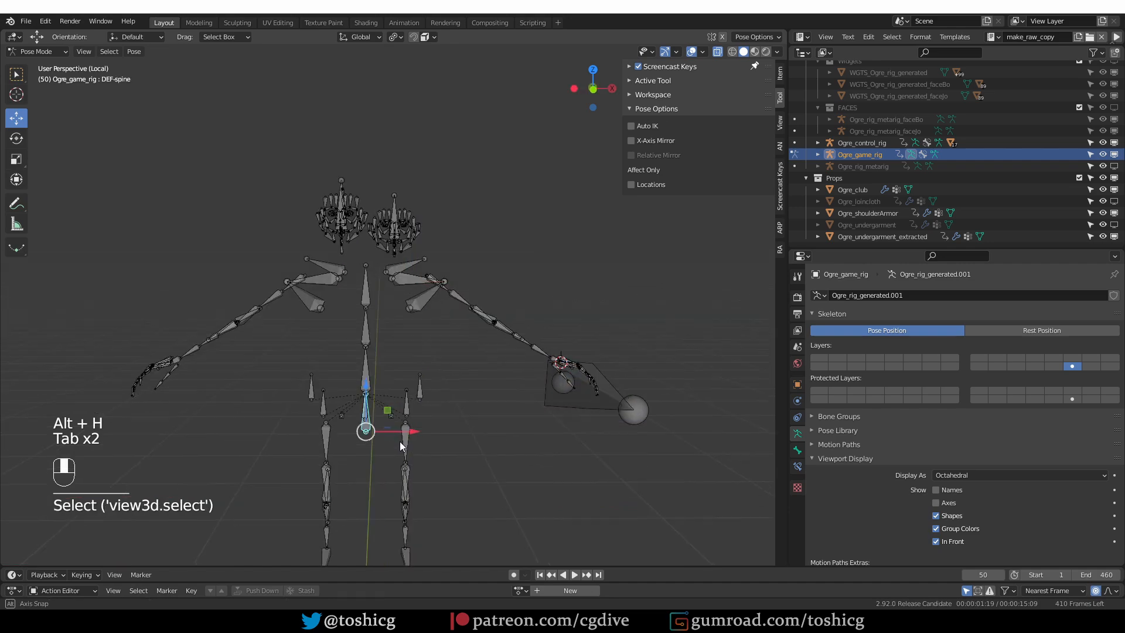
{"action": "key", "text": "r"}
{"action": "right_click", "coordinate": [321, 343]}
In Edit Mode, parent the DEF-HeadJo.001 bone to the upper neck bone directly beneath it with Keep Offset
{"action": "scroll", "coordinate": [321, 343], "scroll_direction": "up", "scroll_amount": 4}
{"action": "middle_click_drag", "start_coordinate": [321, 342], "coordinate": [222, 297]}
{"action": "key", "text": "Tab"}
{"action": "left_click", "coordinate": [311, 303]}
{"action": "left_click", "coordinate": [235, 277]}
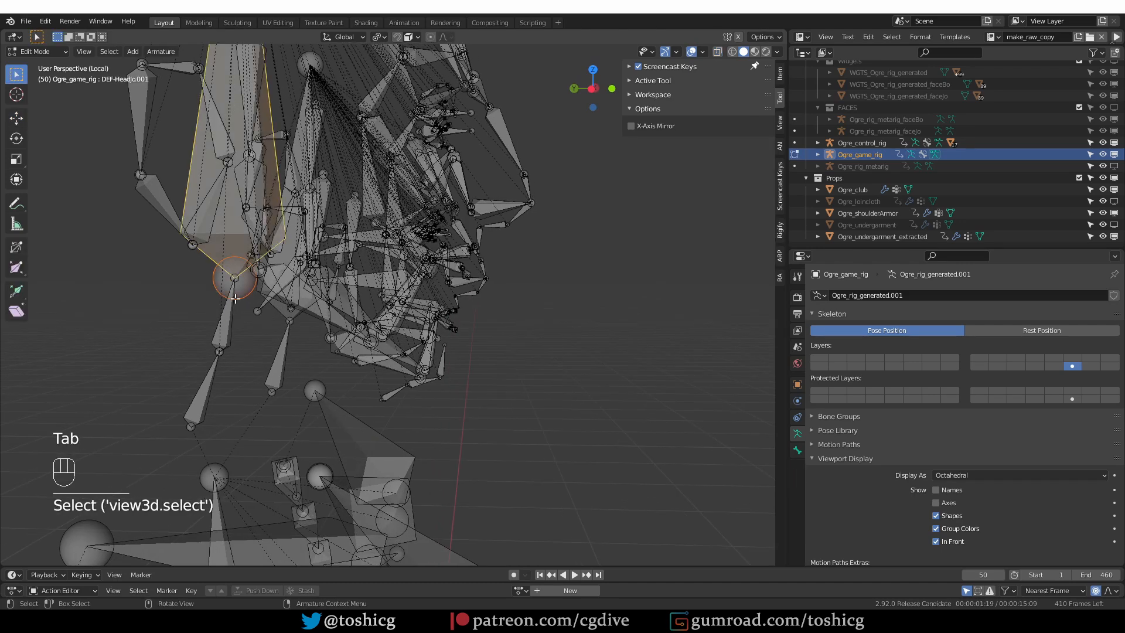
{"action": "left_click", "coordinate": [227, 319], "text": "shift"}
{"action": "key", "text": "ctrl+p"}
{"action": "left_click", "coordinate": [234, 321]}
Parent the upper neck bone below DEF-HeadJo.001 to DEF-neckBo with Keep Offset
{"action": "left_click", "coordinate": [233, 321]}
{"action": "left_click", "coordinate": [206, 385], "text": "ctrl"}
{"action": "key", "text": "ctrl+p"}
{"action": "left_click", "coordinate": [211, 382]}
Return to Pose Mode and test-rotate DEF-spine again to check that both heads follow, cancelling the rotation
{"action": "middle_click_drag", "start_coordinate": [211, 382], "coordinate": [249, 331]}
{"action": "key", "text": "Tab"}
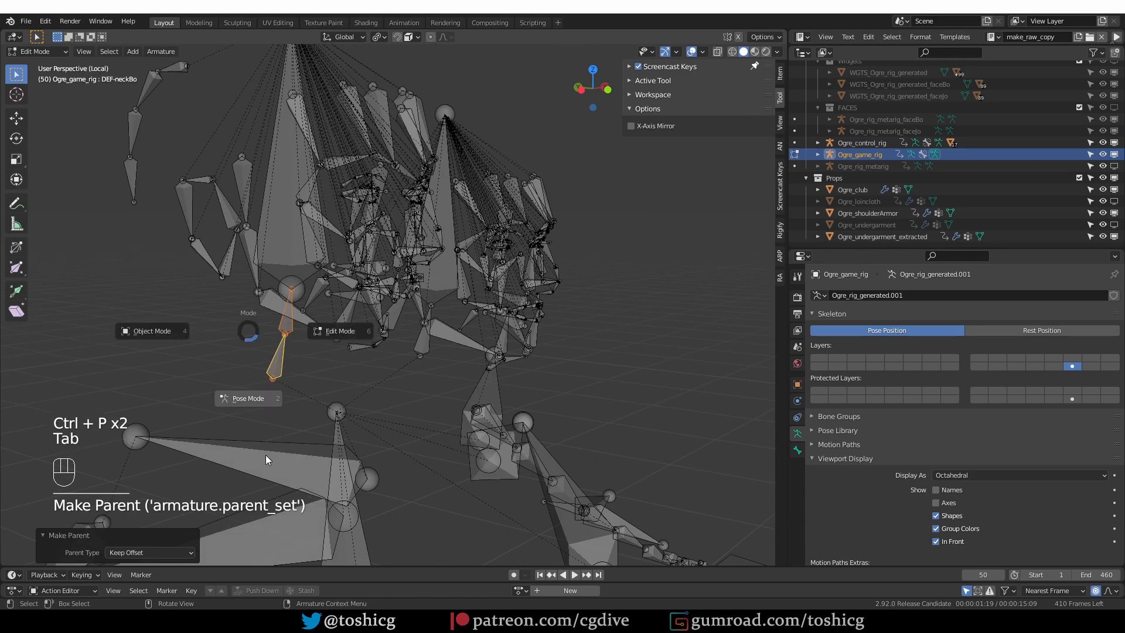
{"action": "left_click", "coordinate": [265, 456]}
{"action": "scroll", "coordinate": [302, 477], "scroll_direction": "down", "scroll_amount": 8}
{"action": "middle_click_drag", "start_coordinate": [265, 455], "coordinate": [319, 387]}
{"action": "left_click", "coordinate": [397, 409]}
{"action": "middle_click_drag", "start_coordinate": [397, 409], "coordinate": [412, 425]}
{"action": "key", "text": "r"}
{"action": "right_click", "coordinate": [439, 432]}
Expand Ogre_game_rig's pose bone tree in the Outliner to inspect the hierarchy under DEF-spine
{"action": "scroll", "coordinate": [444, 327], "scroll_direction": "up", "scroll_amount": 6}
{"action": "middle_click_drag", "start_coordinate": [440, 297], "coordinate": [410, 333], "text": "shift"}
{"action": "scroll", "coordinate": [408, 452], "scroll_direction": "down", "scroll_amount": 4}
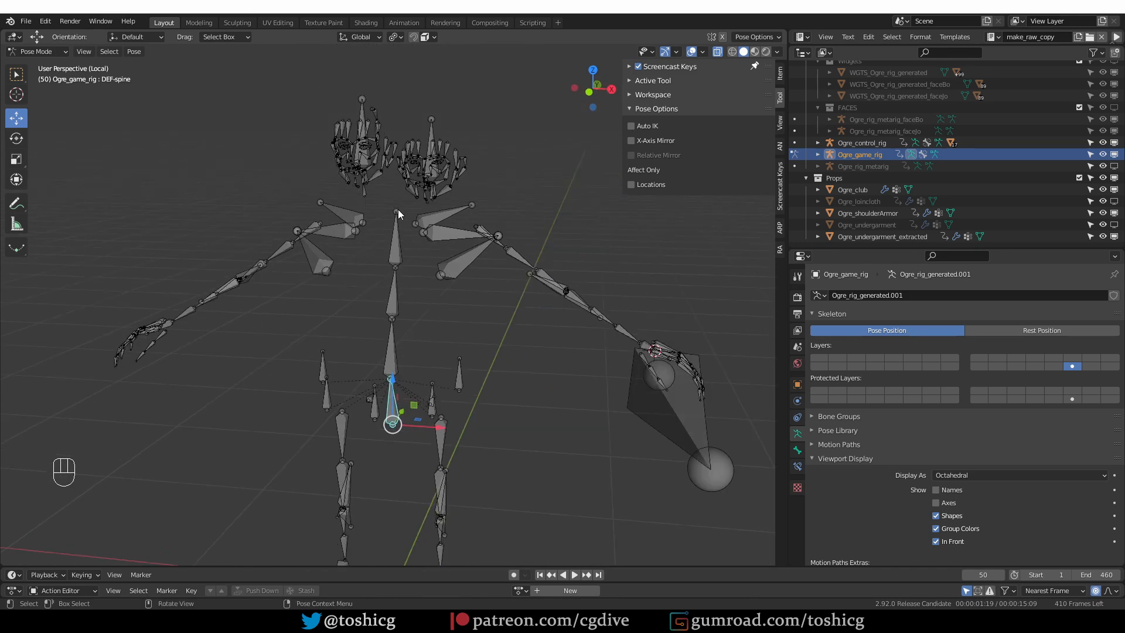
{"action": "left_click", "coordinate": [818, 154]}
{"action": "left_click", "coordinate": [830, 178]}
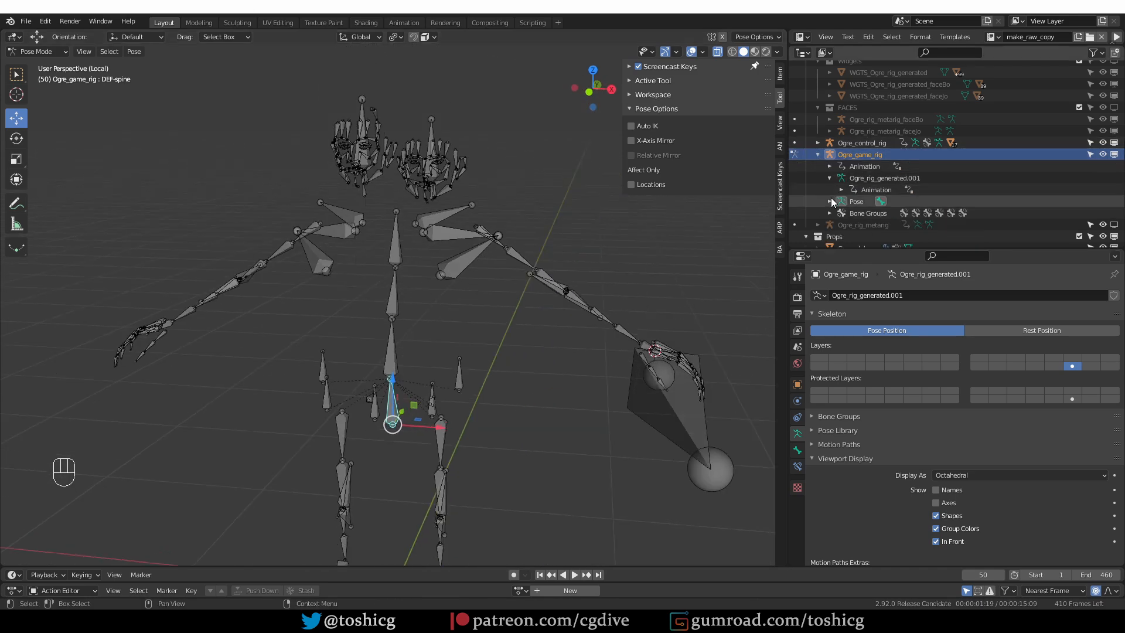
{"action": "left_click", "coordinate": [829, 201]}
{"action": "scroll", "coordinate": [825, 205], "scroll_direction": "down", "scroll_amount": 6}
Examine the face bones of both heads and the overall skeleton of the game rig
{"action": "middle_click_drag", "start_coordinate": [416, 224], "coordinate": [410, 224]}
{"action": "scroll", "coordinate": [375, 164], "scroll_direction": "up", "scroll_amount": 2}
{"action": "scroll", "coordinate": [324, 326], "scroll_direction": "up", "scroll_amount": 2}
{"action": "middle_click_drag", "start_coordinate": [340, 107], "coordinate": [295, 317], "text": "shift"}
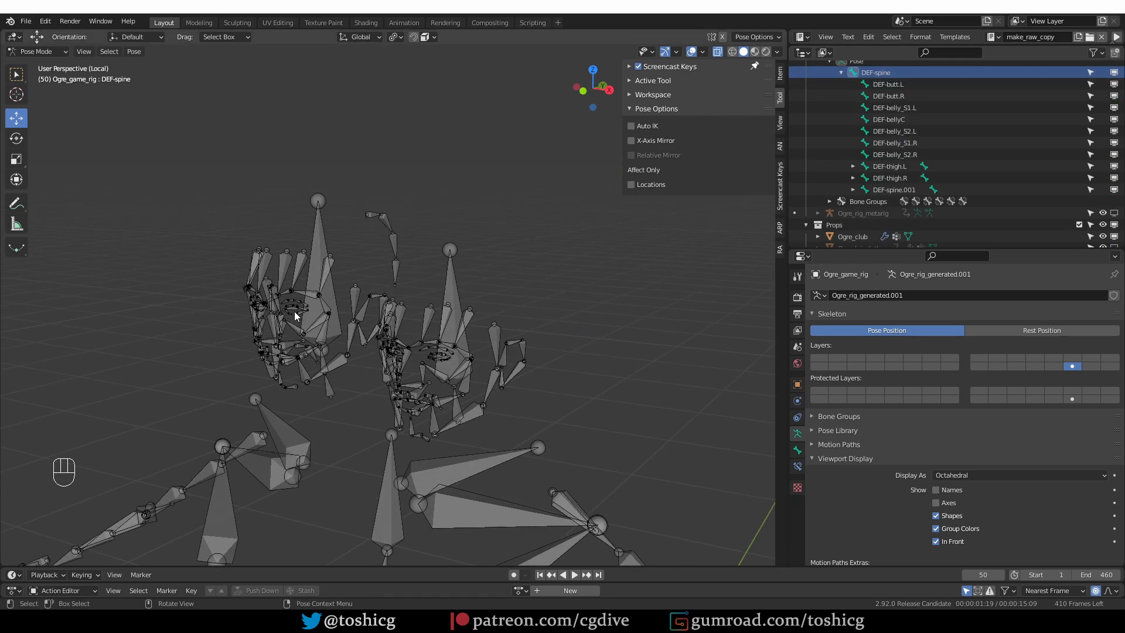
{"action": "scroll", "coordinate": [294, 311], "scroll_direction": "up", "scroll_amount": 1}
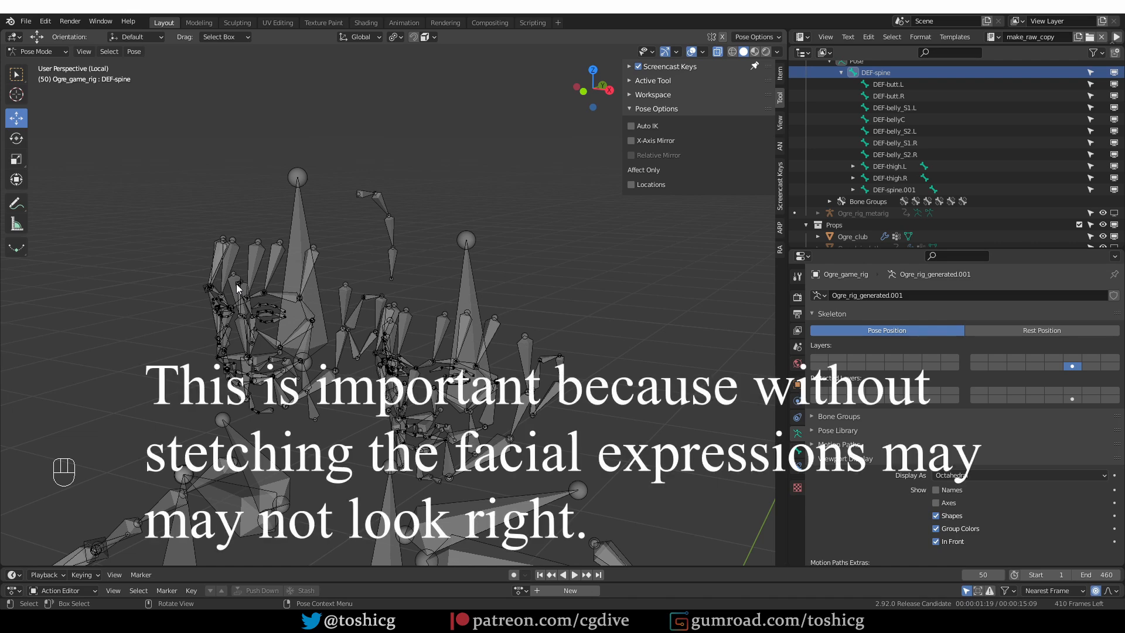
{"action": "scroll", "coordinate": [341, 276], "scroll_direction": "down", "scroll_amount": 6}
{"action": "middle_click_drag", "start_coordinate": [341, 371], "coordinate": [385, 276], "text": "shift"}
{"action": "scroll", "coordinate": [341, 276], "scroll_direction": "down", "scroll_amount": 4}
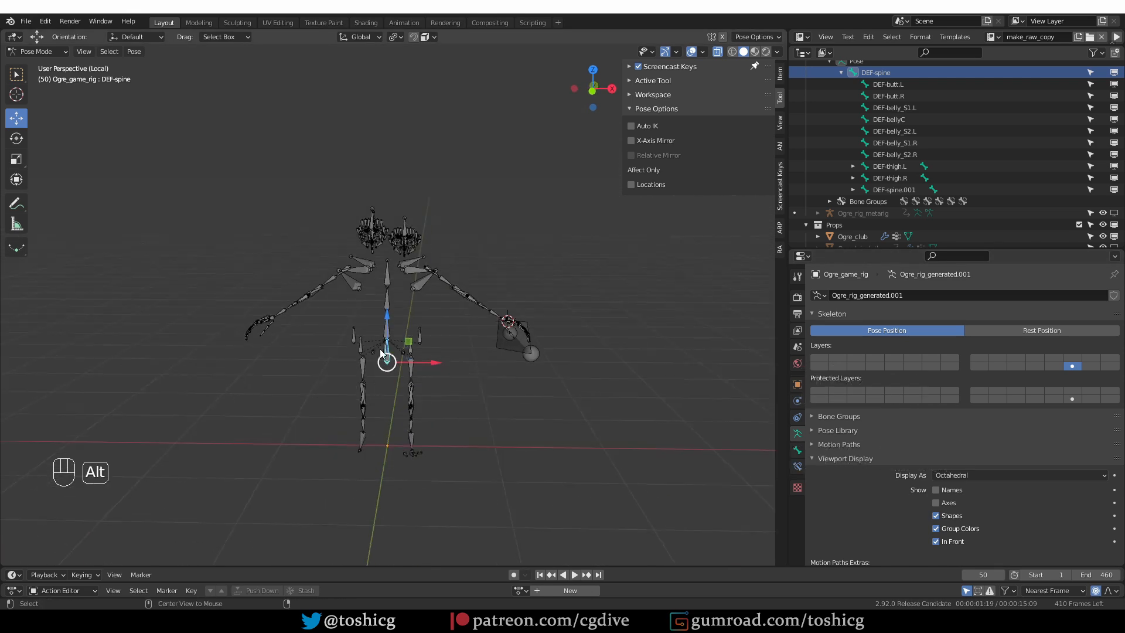
Leave local view and give DEF-peck.B.L a Copy Transforms constraint targeting Ogre_control_rig
{"action": "key", "text": "alt+a"}
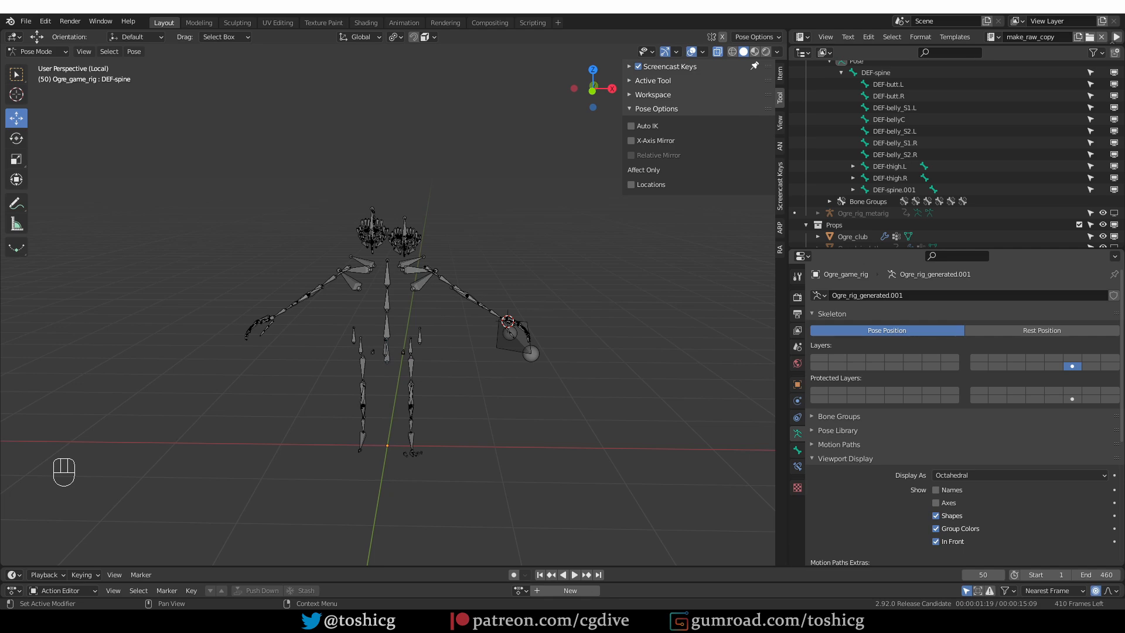
{"action": "key", "text": "KP_Divide"}
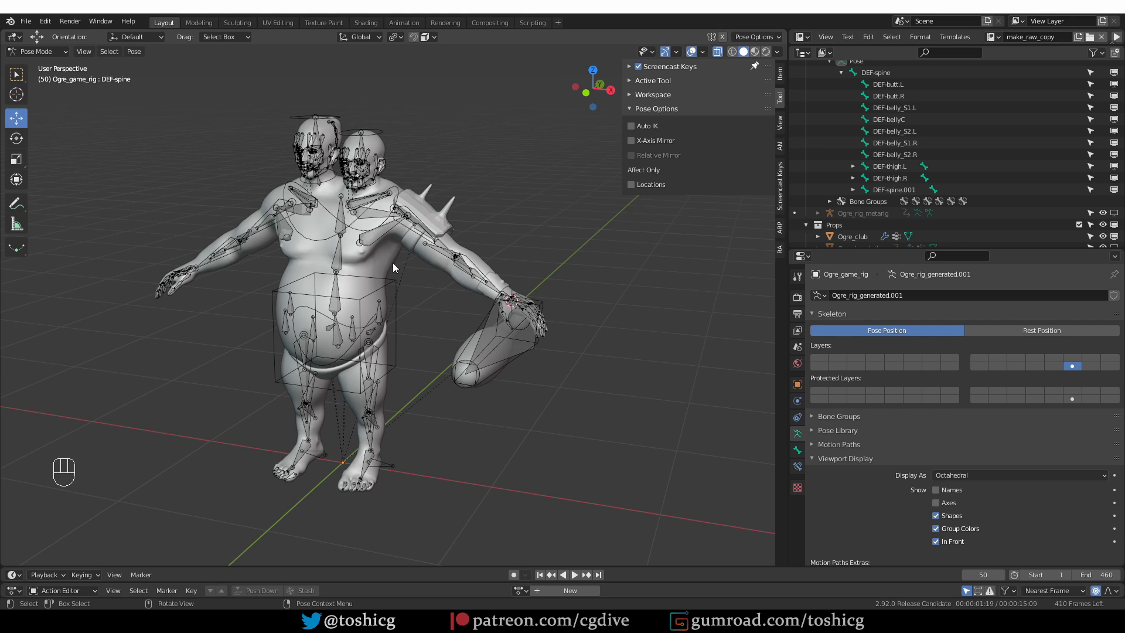
{"action": "left_click", "coordinate": [381, 228]}
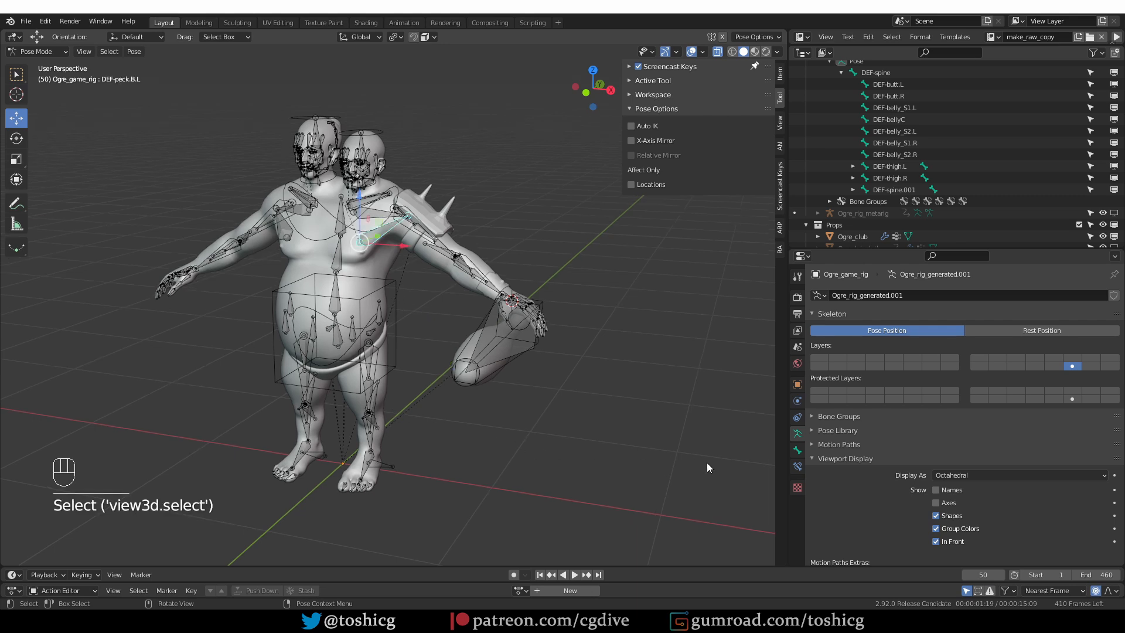
{"action": "left_click", "coordinate": [798, 466]}
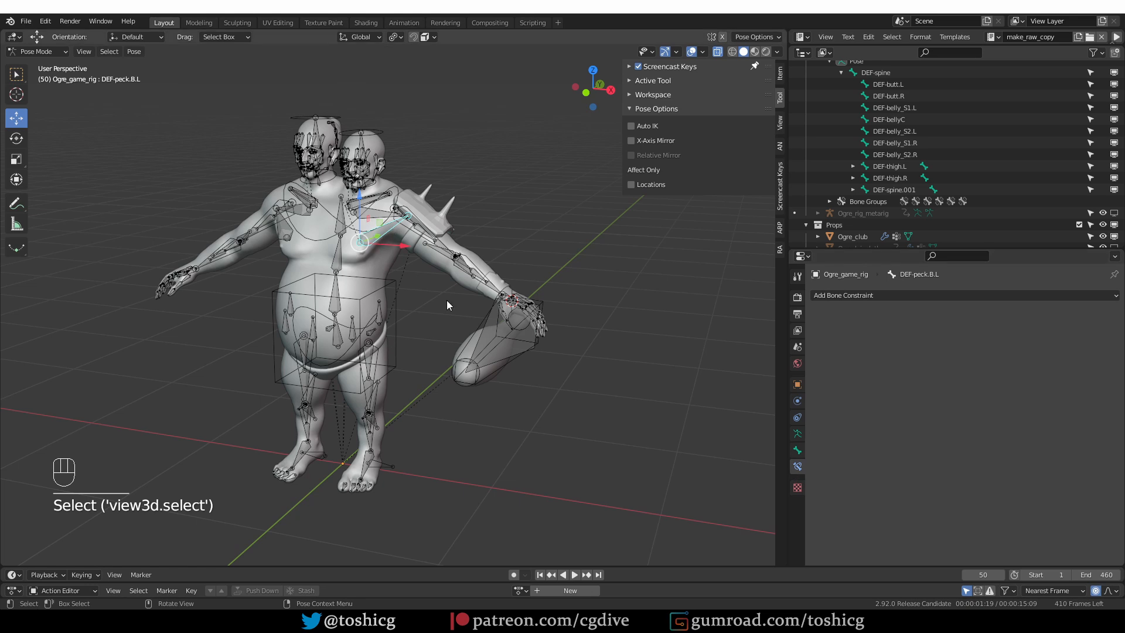
{"action": "left_click", "coordinate": [884, 295]}
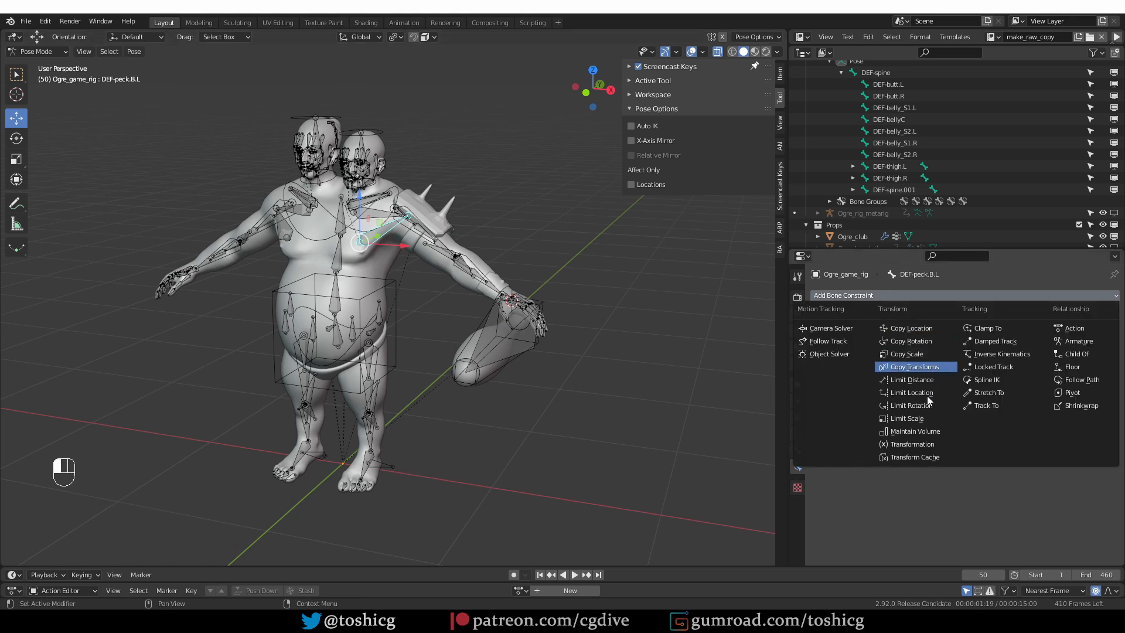
{"action": "left_click", "coordinate": [957, 351]}
{"action": "left_click", "coordinate": [976, 332]}
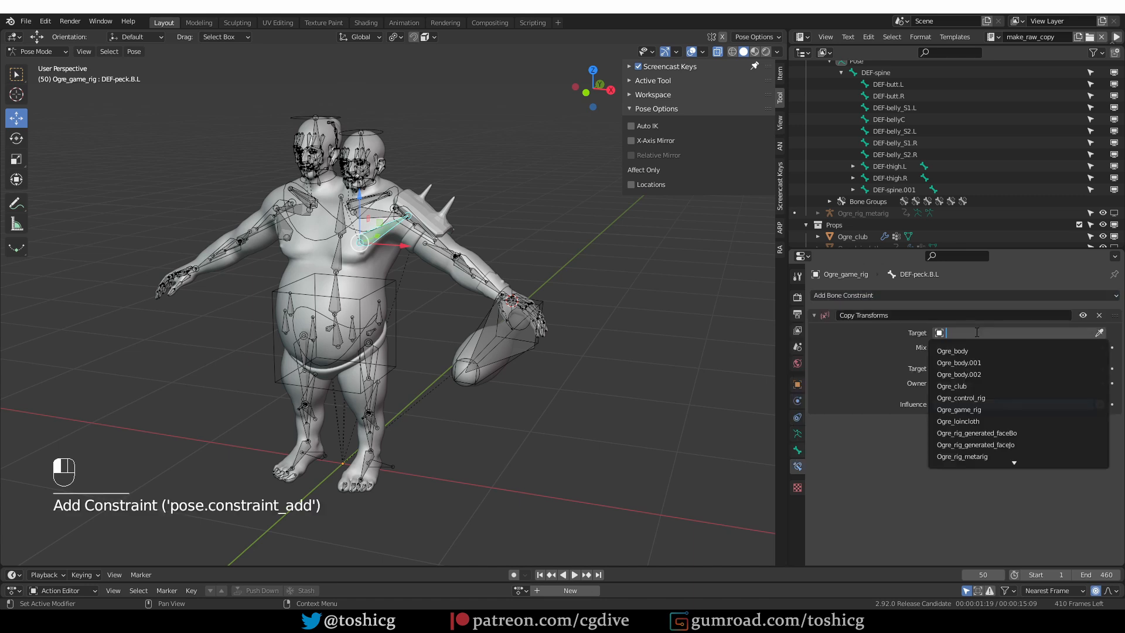
{"action": "type", "text": "co"}
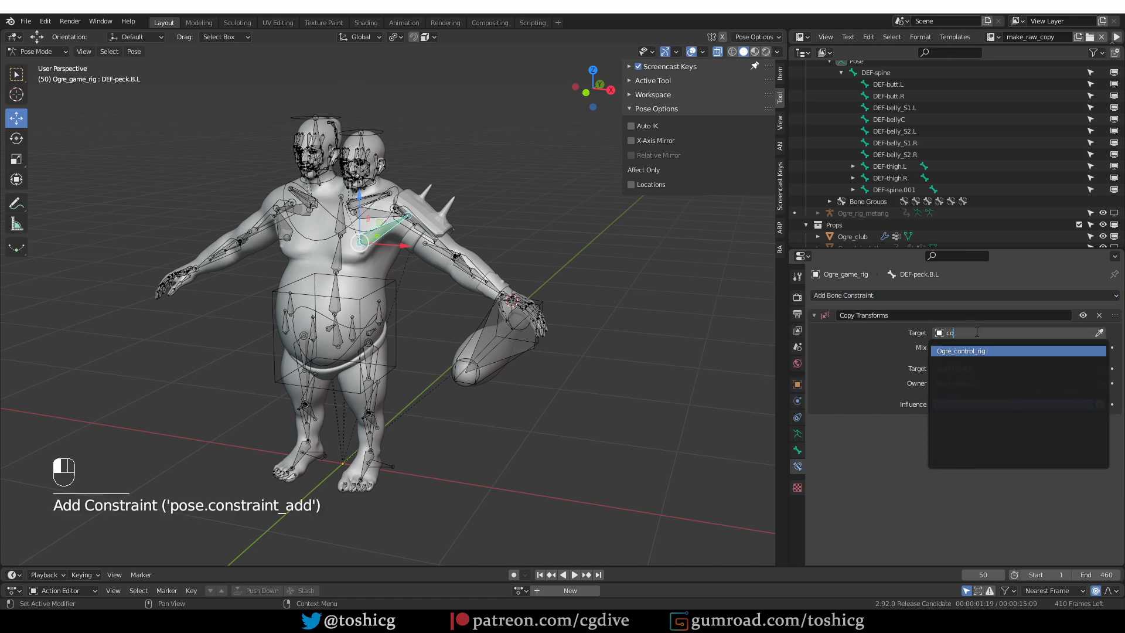
{"action": "left_click", "coordinate": [954, 347]}
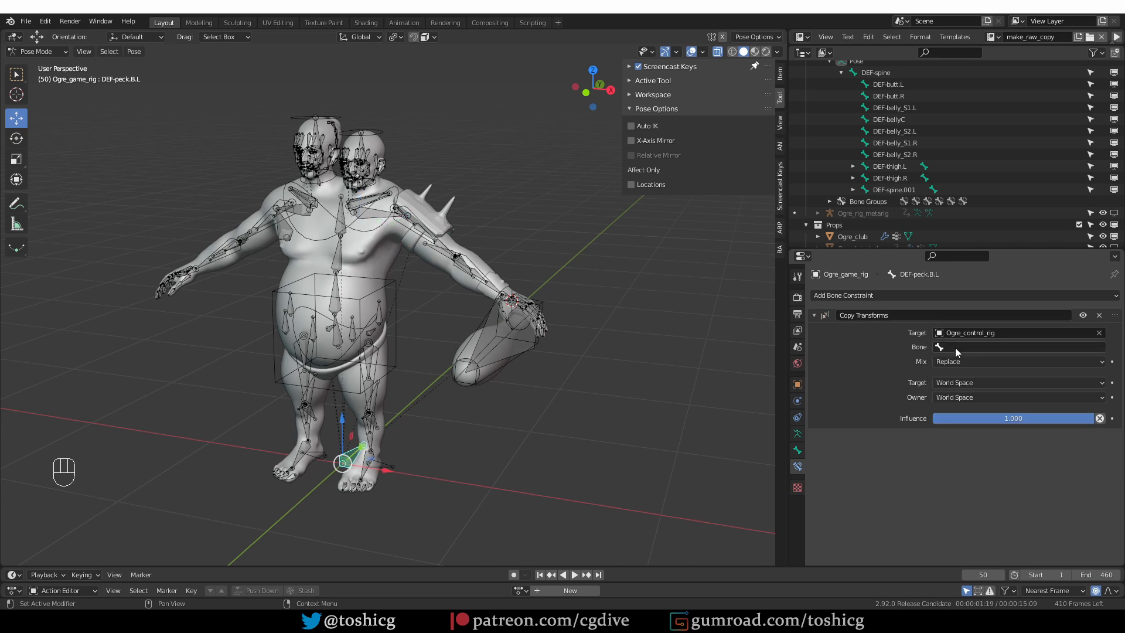
Select all bones of the game rig and copy DEF-peck.B.L's constraint to them
{"action": "scroll", "coordinate": [398, 396], "scroll_direction": "up", "scroll_amount": 3}
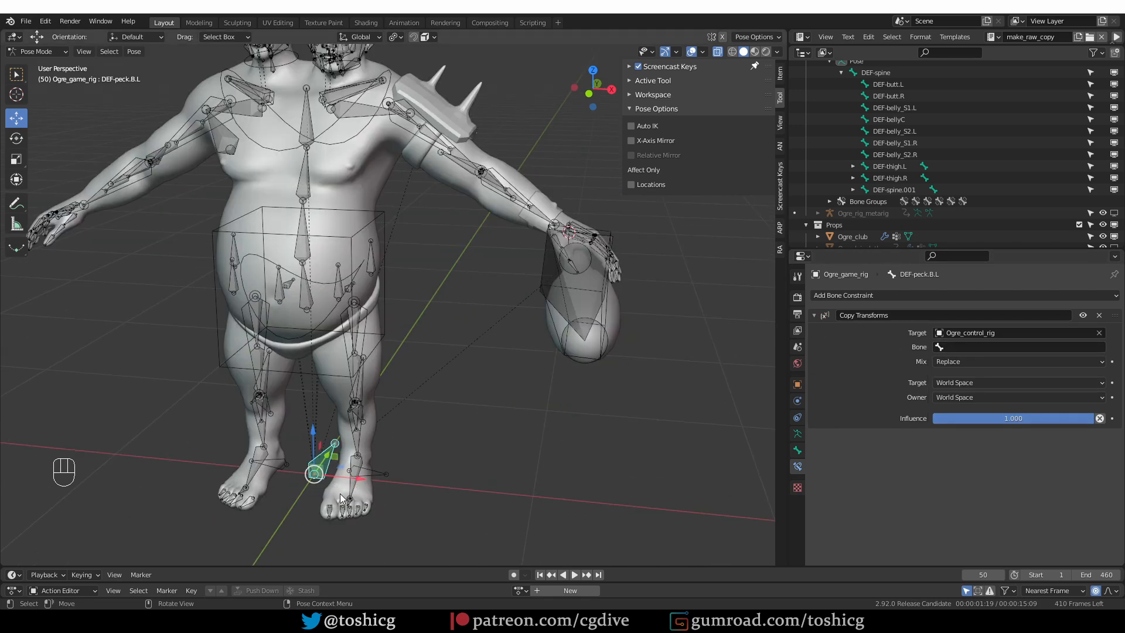
{"action": "middle_click_drag", "start_coordinate": [335, 489], "coordinate": [333, 472]}
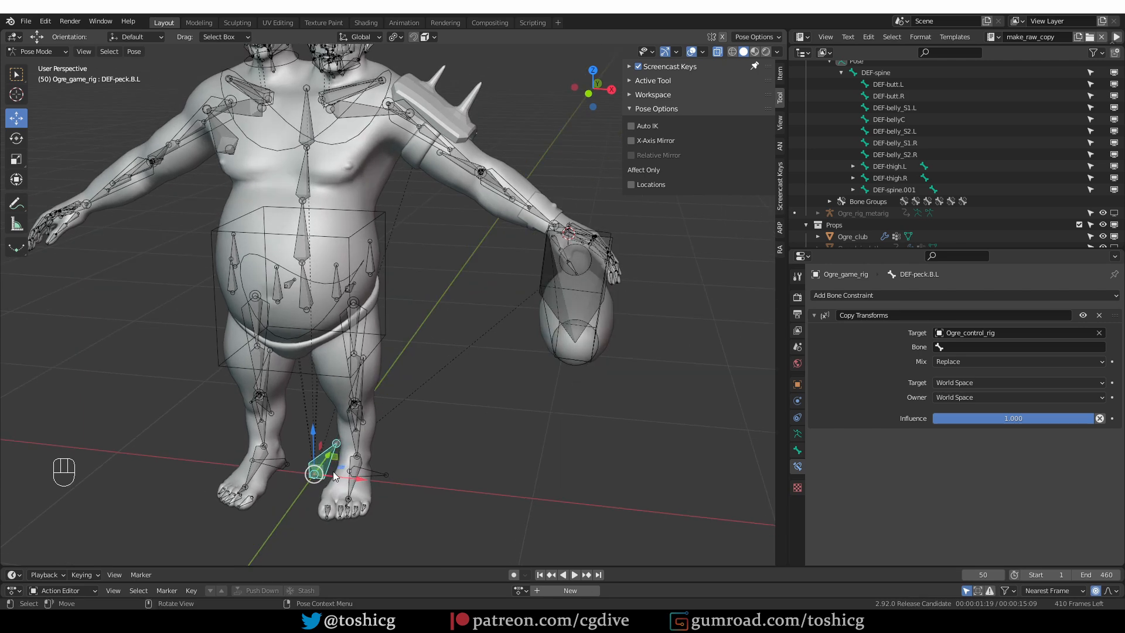
{"action": "key", "text": "a"}
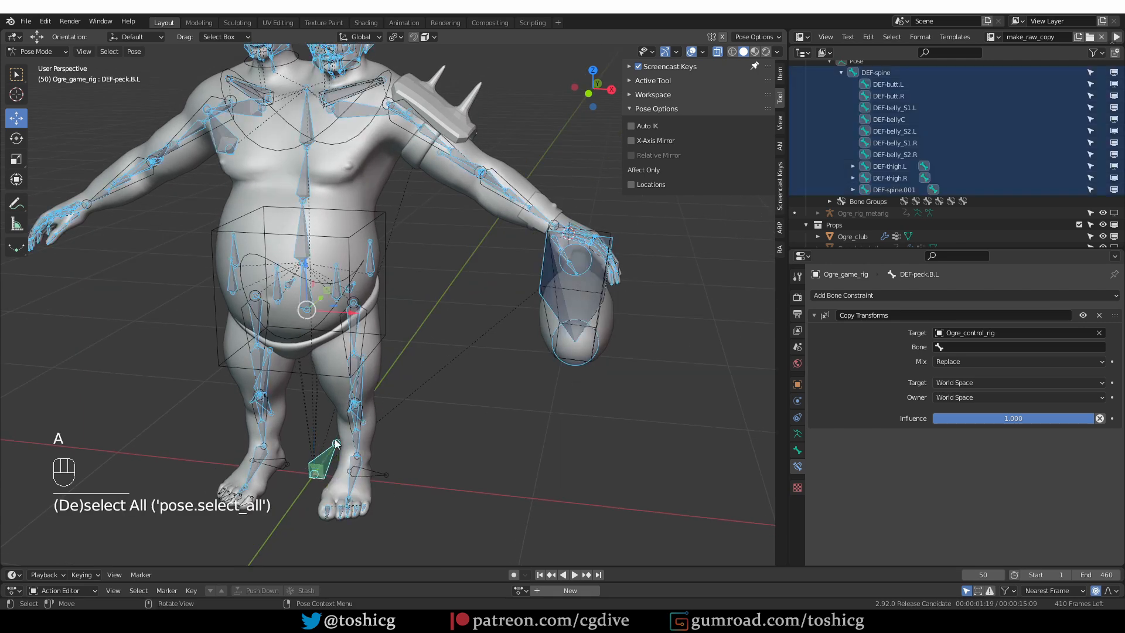
{"action": "left_click", "coordinate": [134, 52]}
{"action": "mouse_move", "coordinate": [195, 267]}
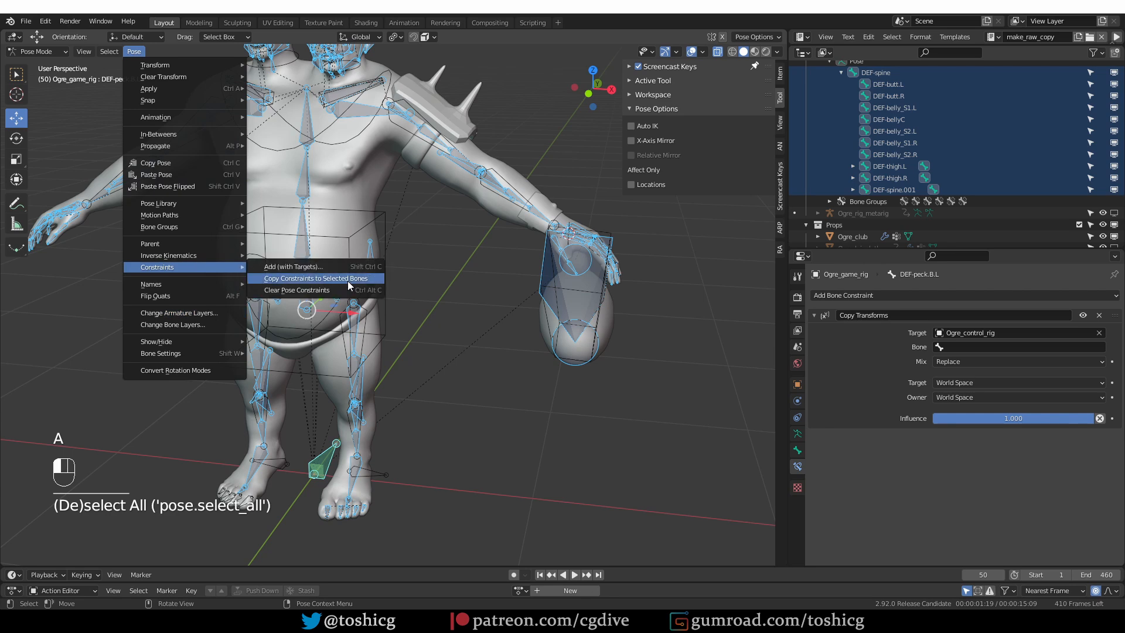
Paste the "link rigs" script into a new text in a Text Editor beside the viewport and run it on the selected bones
{"action": "left_click_drag", "start_coordinate": [783, 34], "coordinate": [413, 35]}
{"action": "left_click", "coordinate": [427, 37]}
{"action": "left_click", "coordinate": [668, 70]}
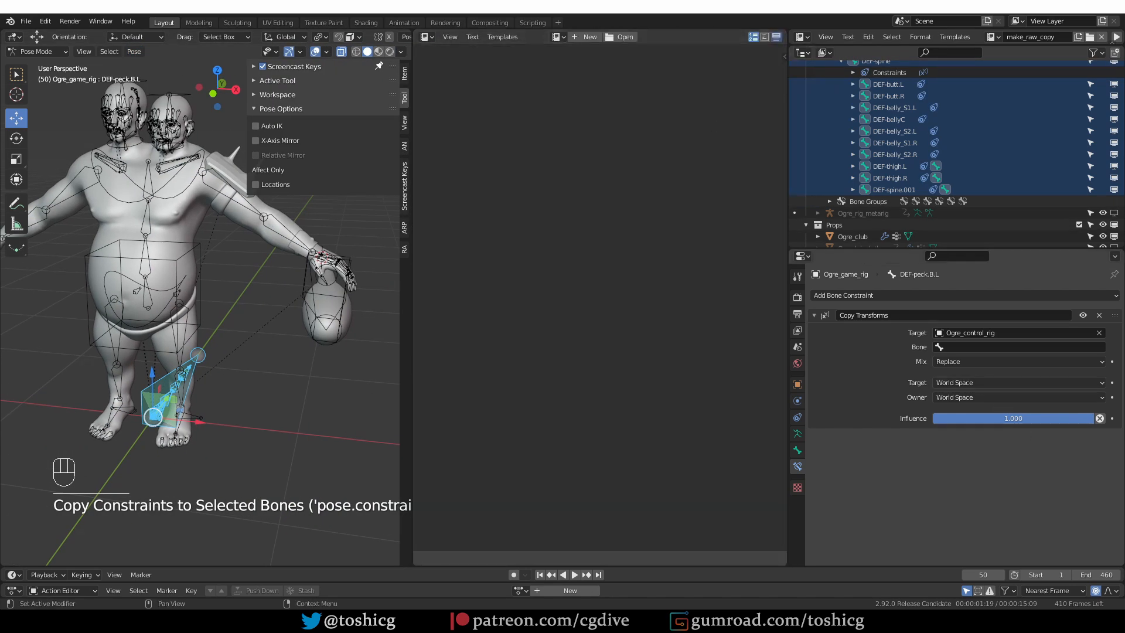
{"action": "left_click", "coordinate": [591, 37]}
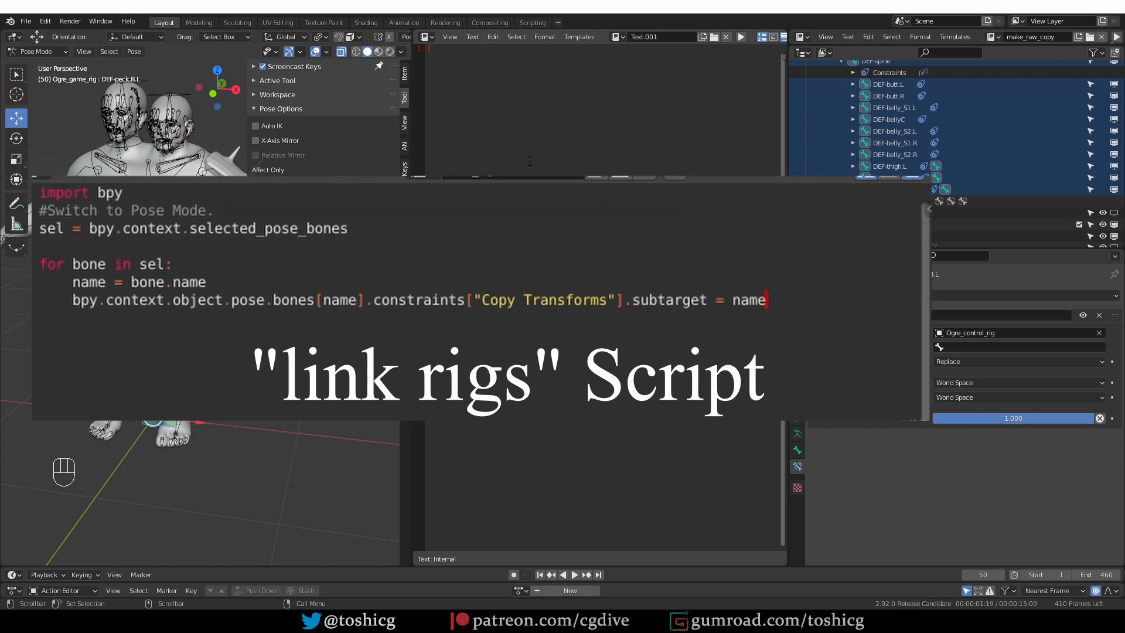
{"action": "key", "text": "ctrl+v"}
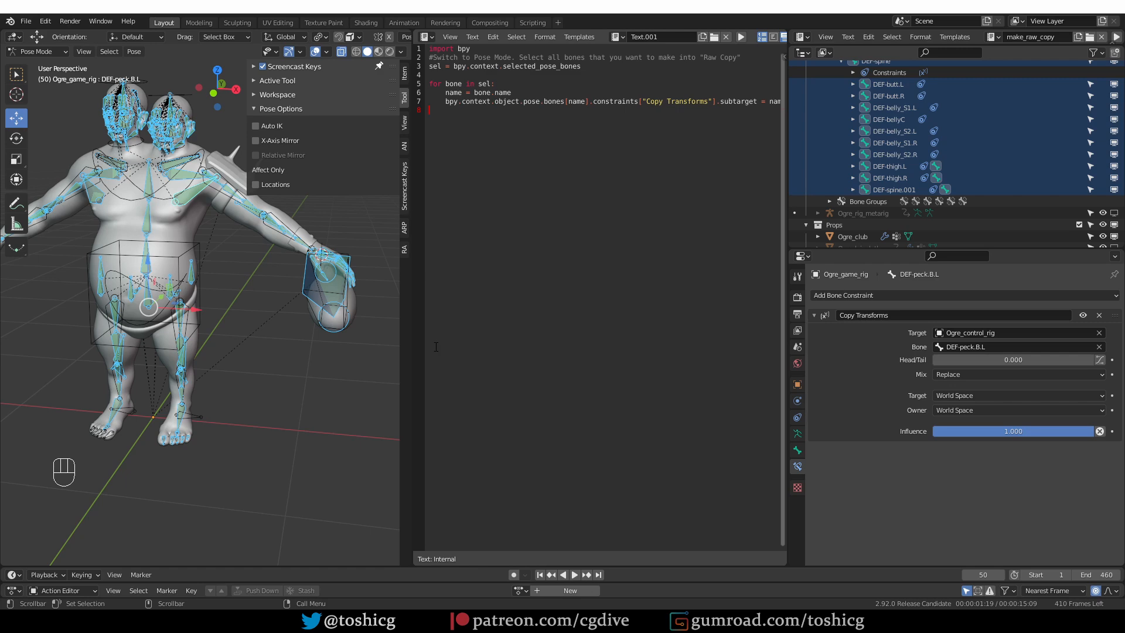
Enlarge the 3D viewport and clear Ogre_body's parent in Object Mode
{"action": "left_click_drag", "start_coordinate": [409, 333], "coordinate": [678, 346]}
{"action": "middle_click_drag", "start_coordinate": [467, 350], "coordinate": [394, 331]}
{"action": "scroll", "coordinate": [388, 315], "scroll_direction": "up", "scroll_amount": 2}
{"action": "key", "text": "ctrl+Tab"}
{"action": "scroll", "coordinate": [351, 293], "scroll_direction": "up", "scroll_amount": 1}
{"action": "mouse_move", "coordinate": [316, 281]}
{"action": "middle_mouse_down"}
{"action": "mouse_move", "coordinate": [332, 258]}
{"action": "mouse_move", "coordinate": [316, 284]}
{"action": "middle_mouse_up"}
{"action": "left_click", "coordinate": [317, 290]}
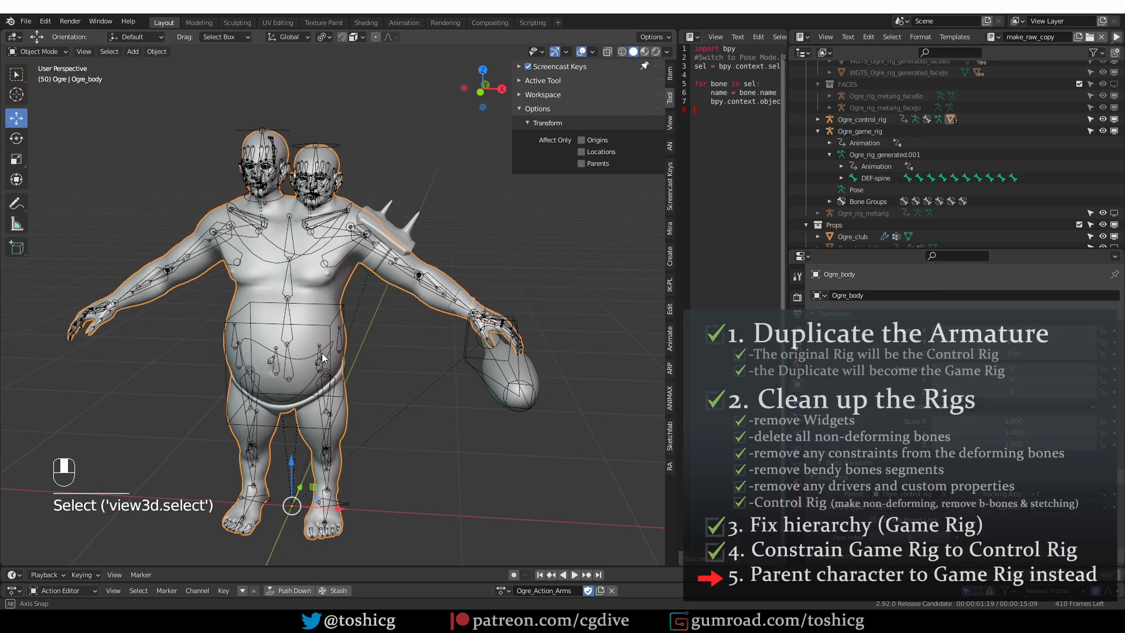
{"action": "key", "text": "alt+p"}
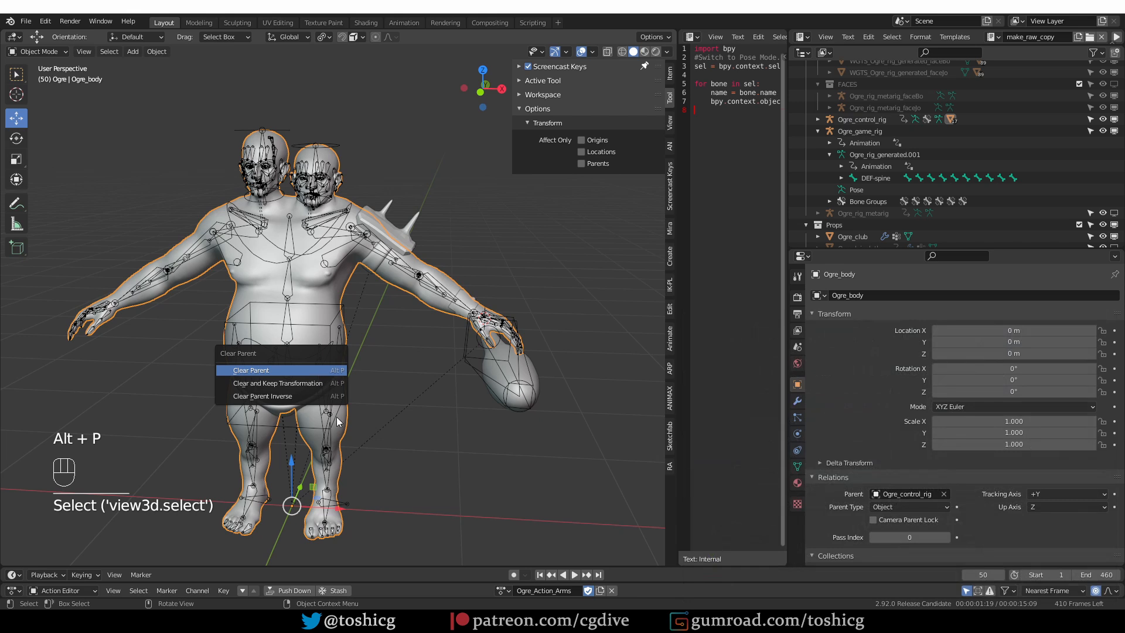
{"action": "left_click", "coordinate": [315, 368]}
Remove the CorrectiveSmooth modifier from Ogre_body
{"action": "left_click", "coordinate": [797, 402]}
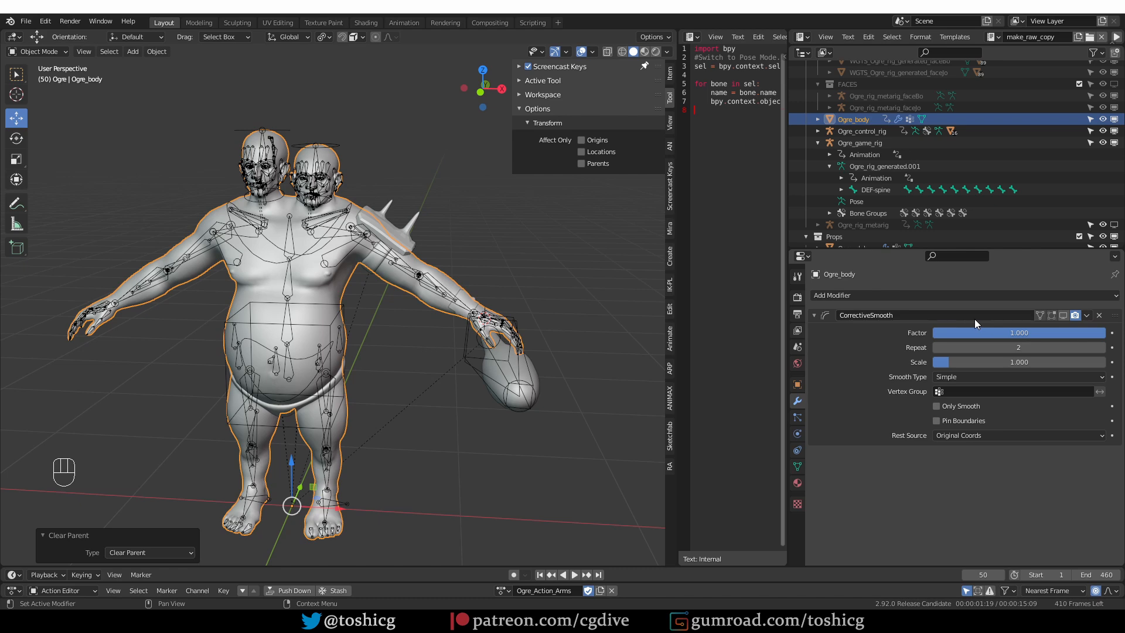
{"action": "left_click", "coordinate": [1099, 317]}
{"action": "left_click", "coordinate": [1099, 315]}
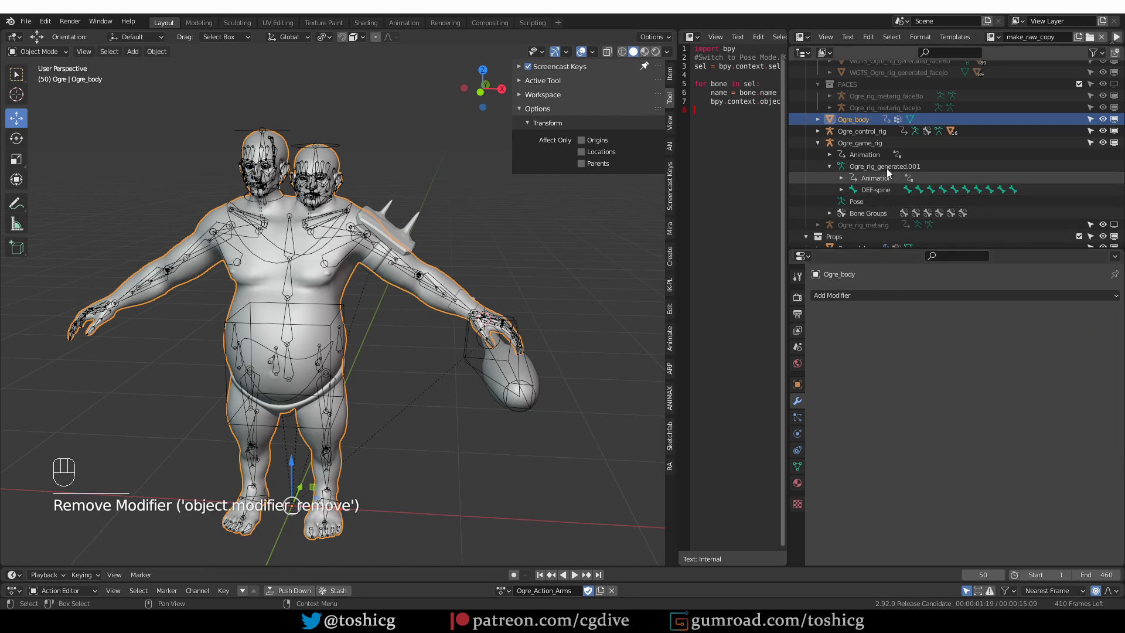
Parent Ogre_body to Ogre_game_rig with Armature Deform
{"action": "left_click", "coordinate": [864, 144], "text": "ctrl"}
{"action": "key", "text": "ctrl+p"}
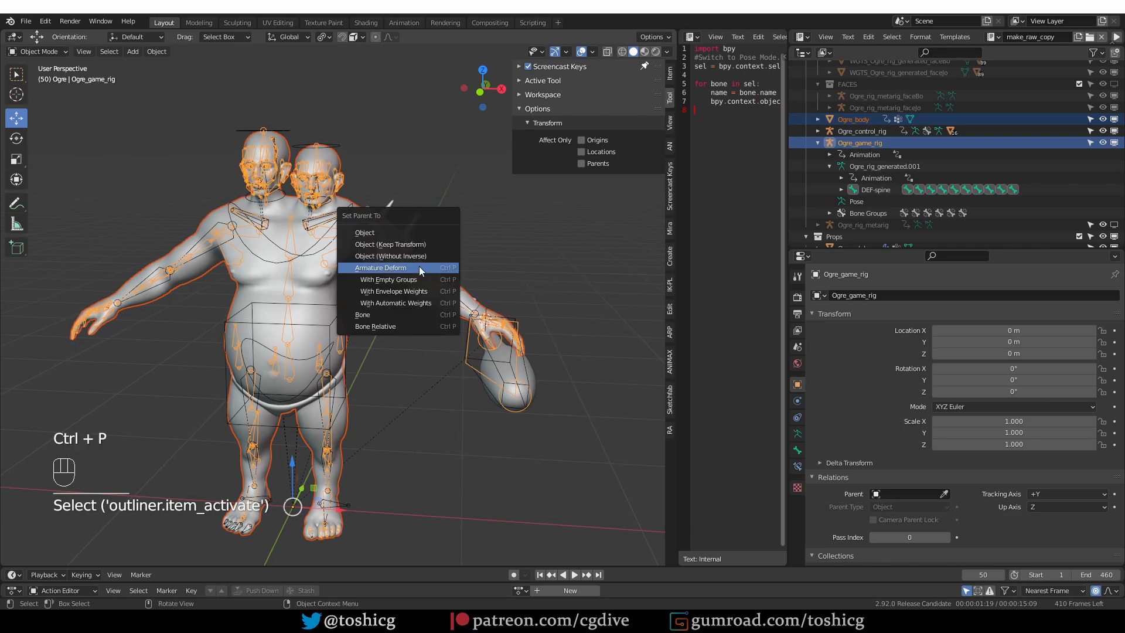
{"action": "left_click", "coordinate": [420, 266]}
Test-move Ogre_control_rig's torso control in Pose Mode to check that the body deforms, and cancel the move
{"action": "left_click", "coordinate": [321, 324]}
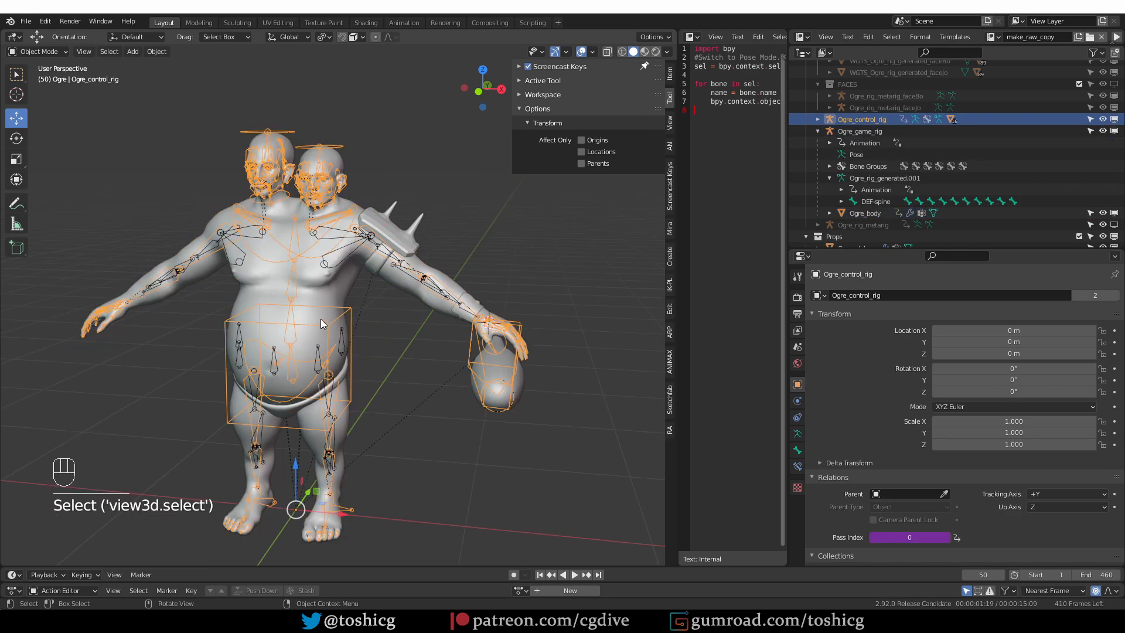
{"action": "key", "text": "Tab"}
{"action": "left_click", "coordinate": [326, 336]}
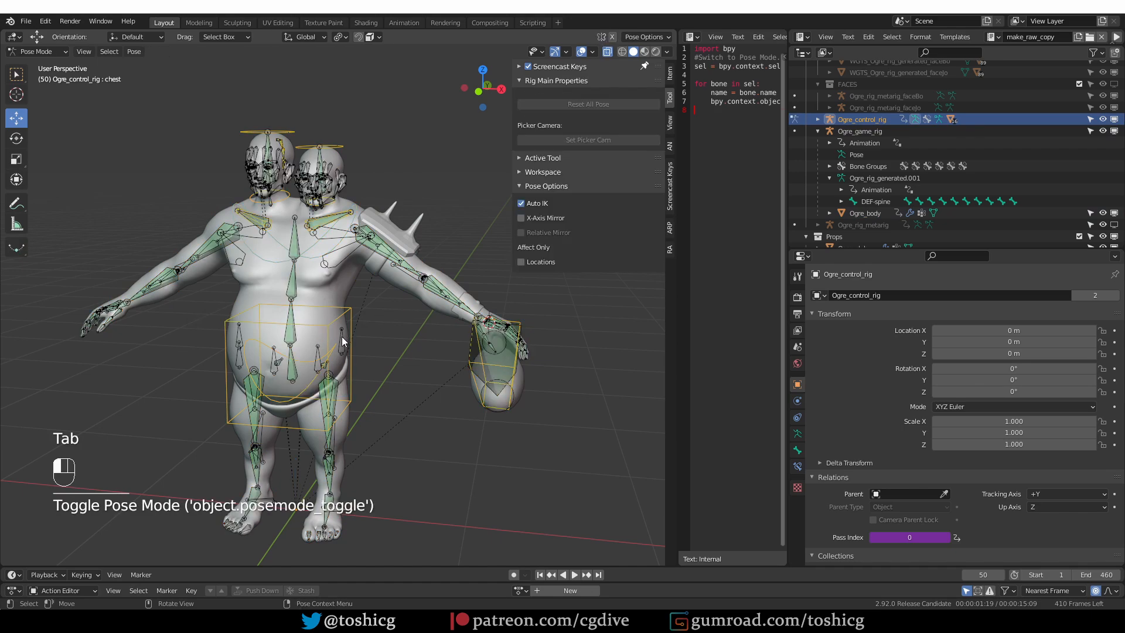
{"action": "key", "text": "g"}
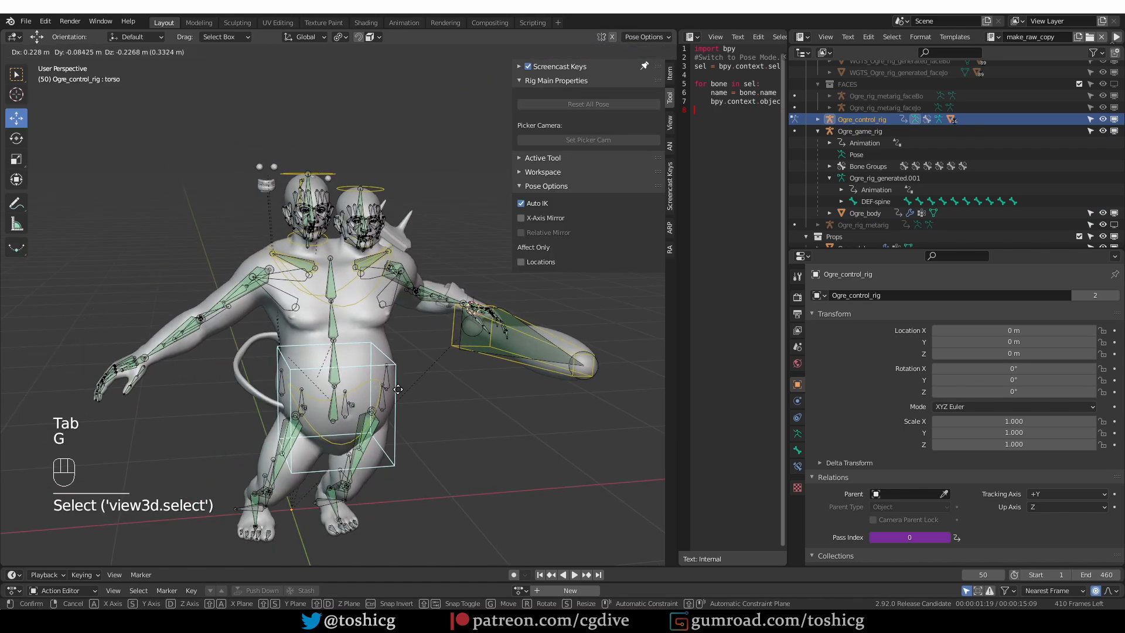
{"action": "right_click", "coordinate": [346, 383]}
{"action": "middle_click_drag", "start_coordinate": [346, 383], "coordinate": [333, 250]}
{"action": "middle_click_drag", "start_coordinate": [374, 330], "coordinate": [367, 327]}
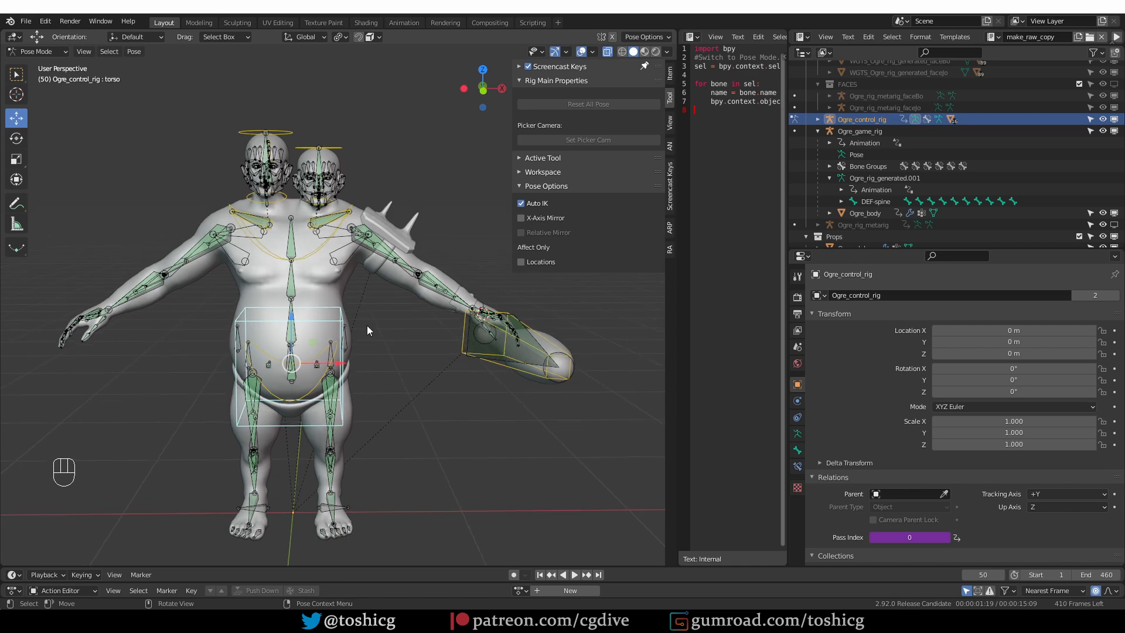
Return to Object Mode and hide Ogre_body
{"action": "key", "text": "Tab"}
{"action": "left_click", "coordinate": [316, 287]}
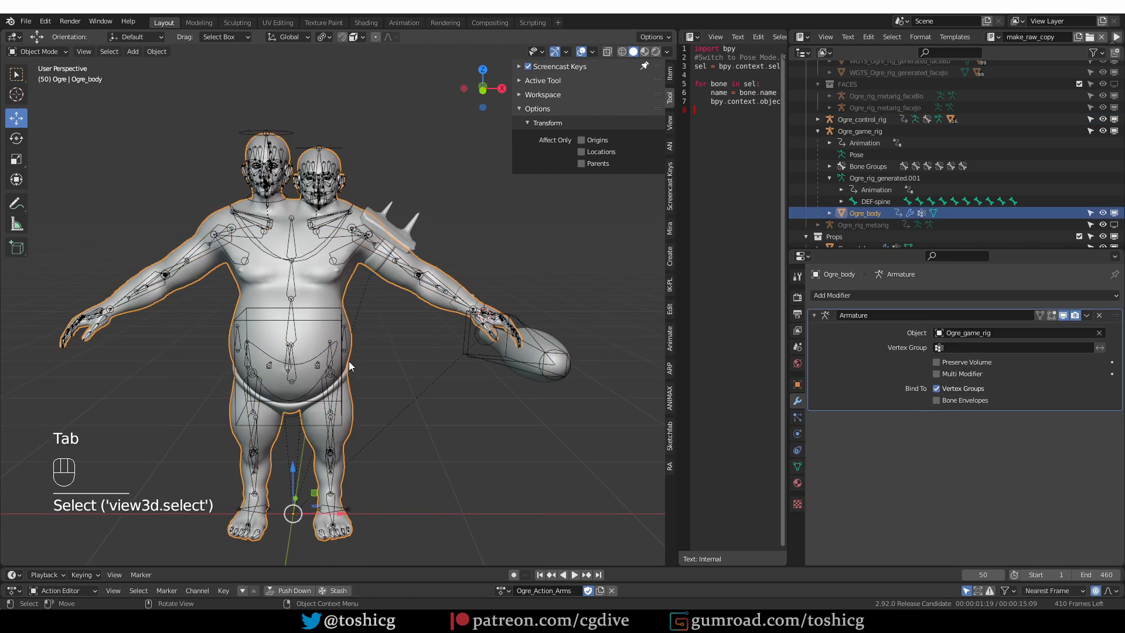
{"action": "key", "text": "h"}
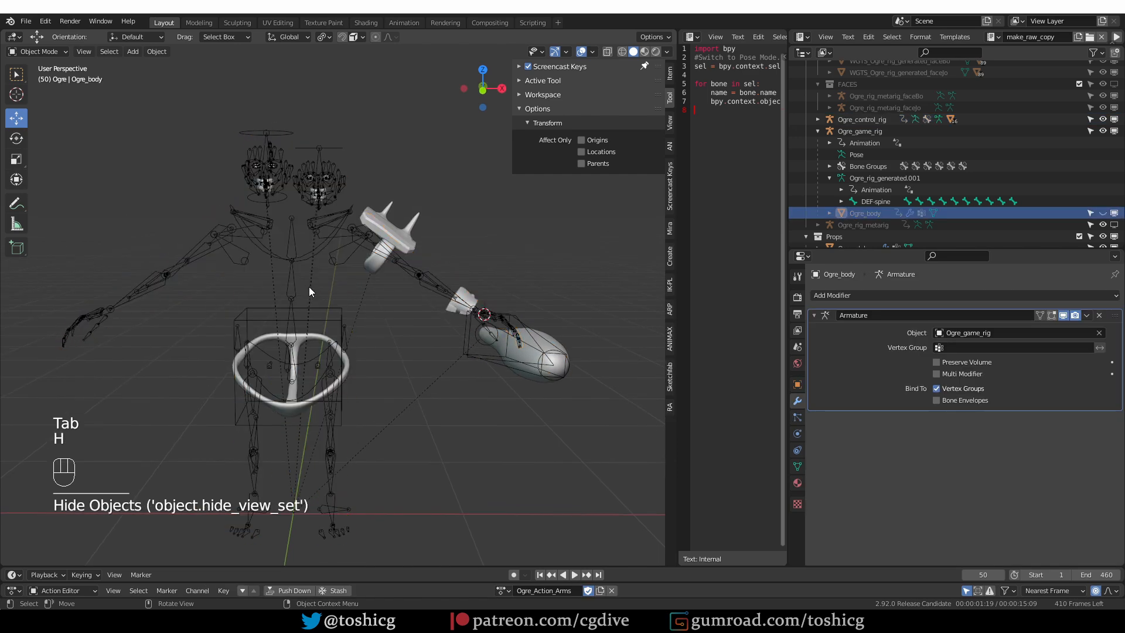
Hide Ogre_control_rig and parent all remaining visible meshes and props to Ogre_game_rig with Armature Deform
{"action": "left_click", "coordinate": [321, 307]}
{"action": "key", "text": "h"}
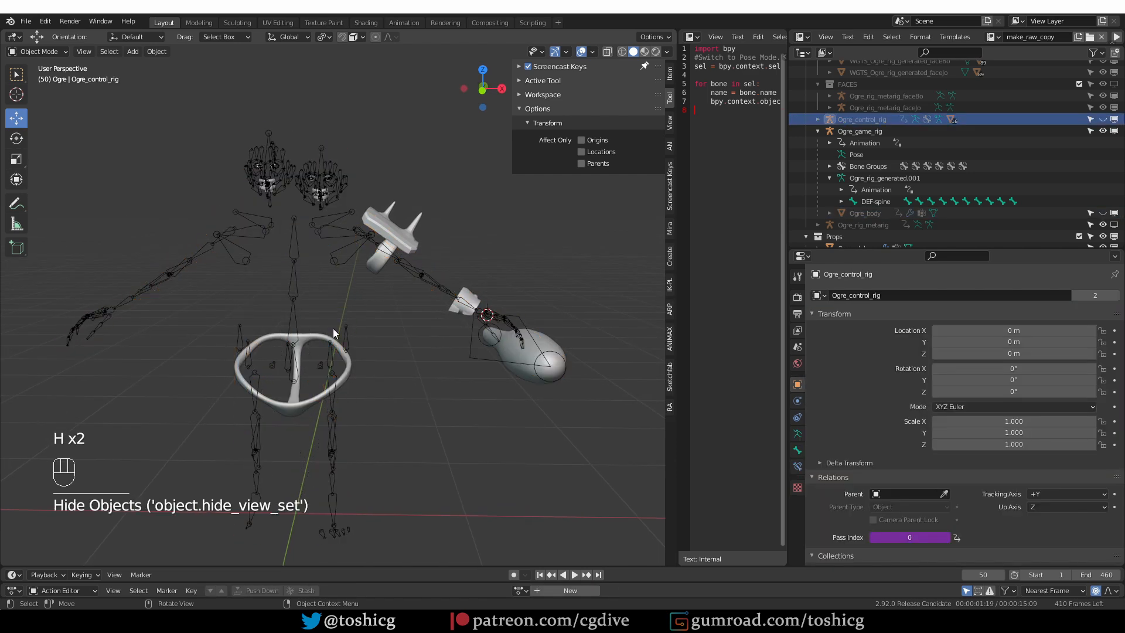
{"action": "key", "text": "a"}
{"action": "middle_click_drag", "start_coordinate": [340, 294], "coordinate": [351, 261]}
{"action": "left_click", "coordinate": [358, 250], "text": "shift"}
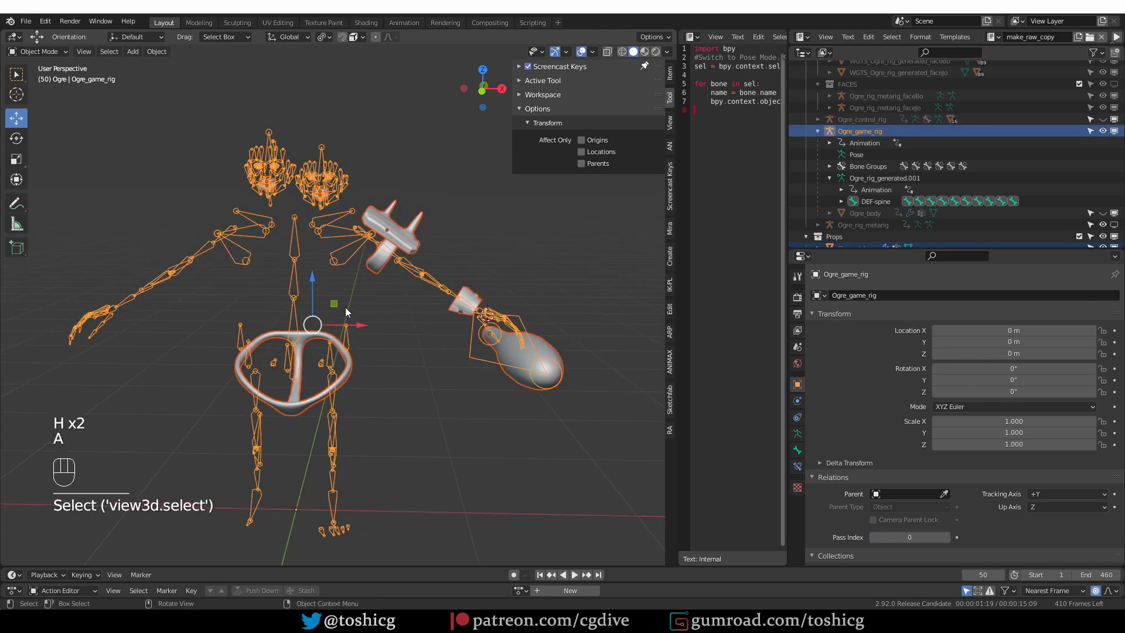
{"action": "key", "text": "ctrl+p"}
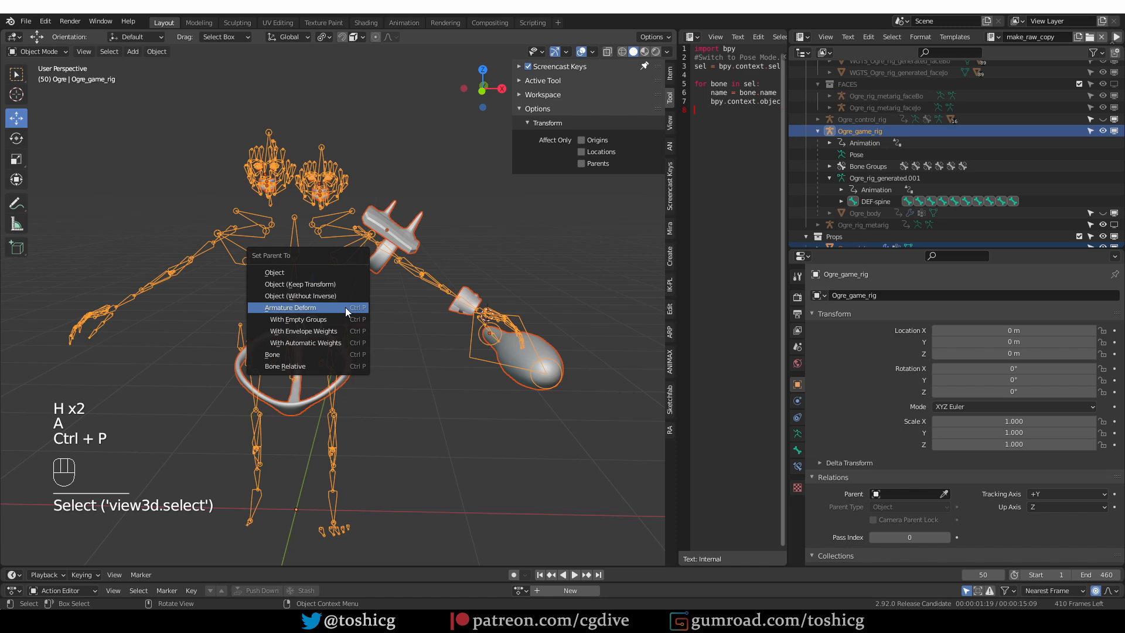
{"action": "left_click", "coordinate": [345, 307]}
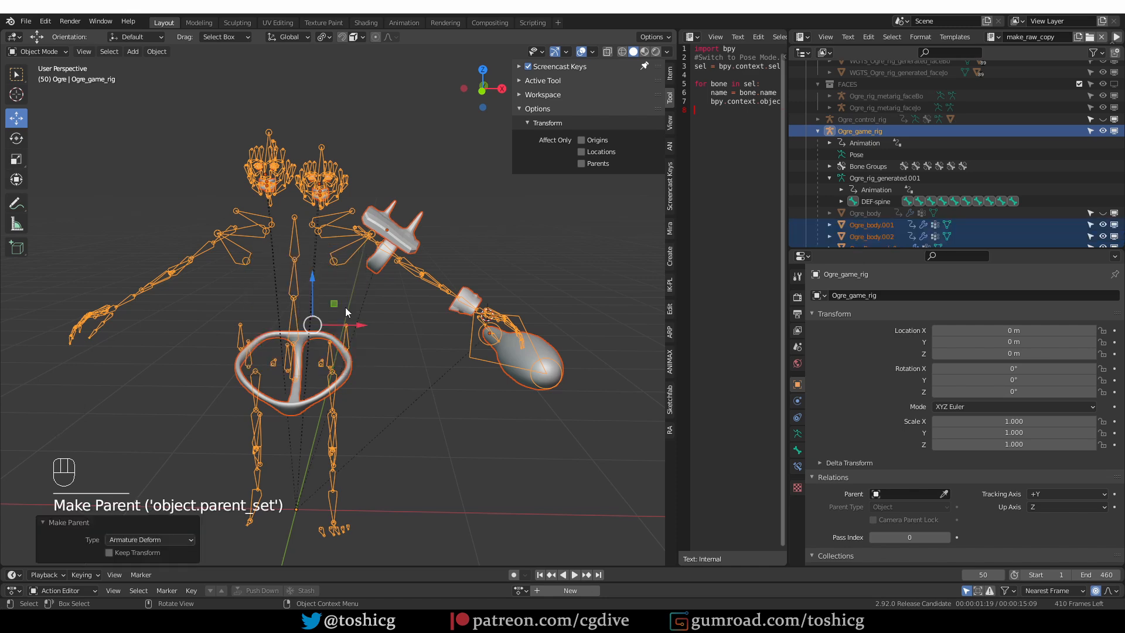
Remove the Armature modifier targeting Ogre_control_rig from Ogre_shoulderArmor and Ogre_body.002
{"action": "left_click", "coordinate": [371, 241]}
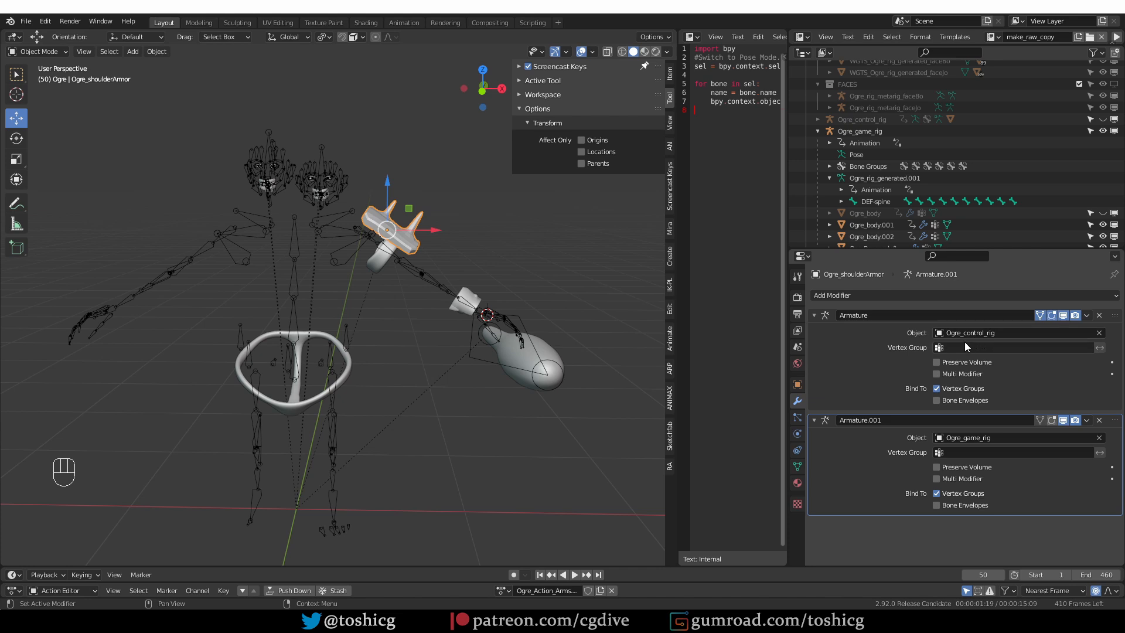
{"action": "left_click", "coordinate": [1093, 336]}
{"action": "left_click", "coordinate": [383, 258]}
{"action": "left_click", "coordinate": [1098, 316]}
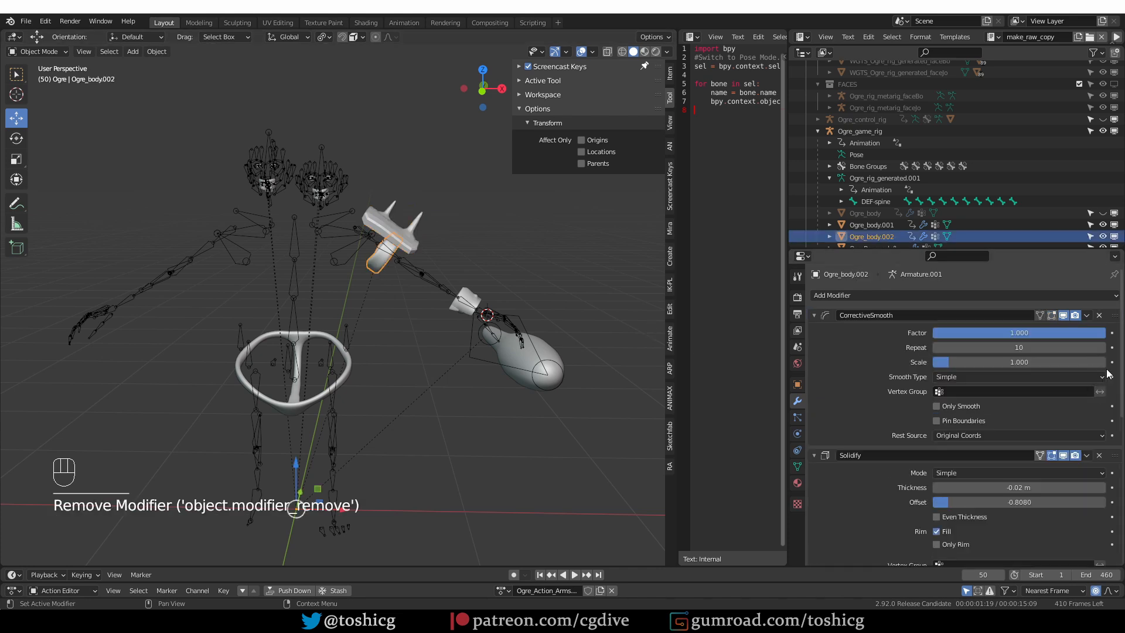
On Ogre_body.002, remove the CorrectiveSmooth and Subdivision modifiers and apply Solidify
{"action": "left_click", "coordinate": [1099, 315]}
{"action": "left_click", "coordinate": [1087, 315]}
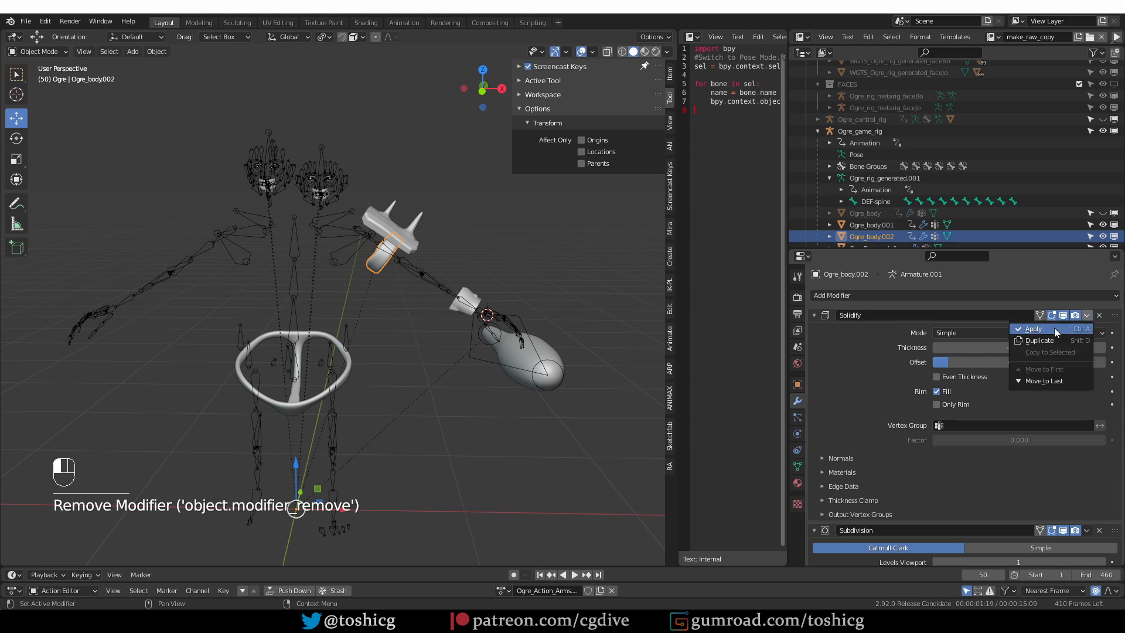
{"action": "left_click", "coordinate": [1078, 329]}
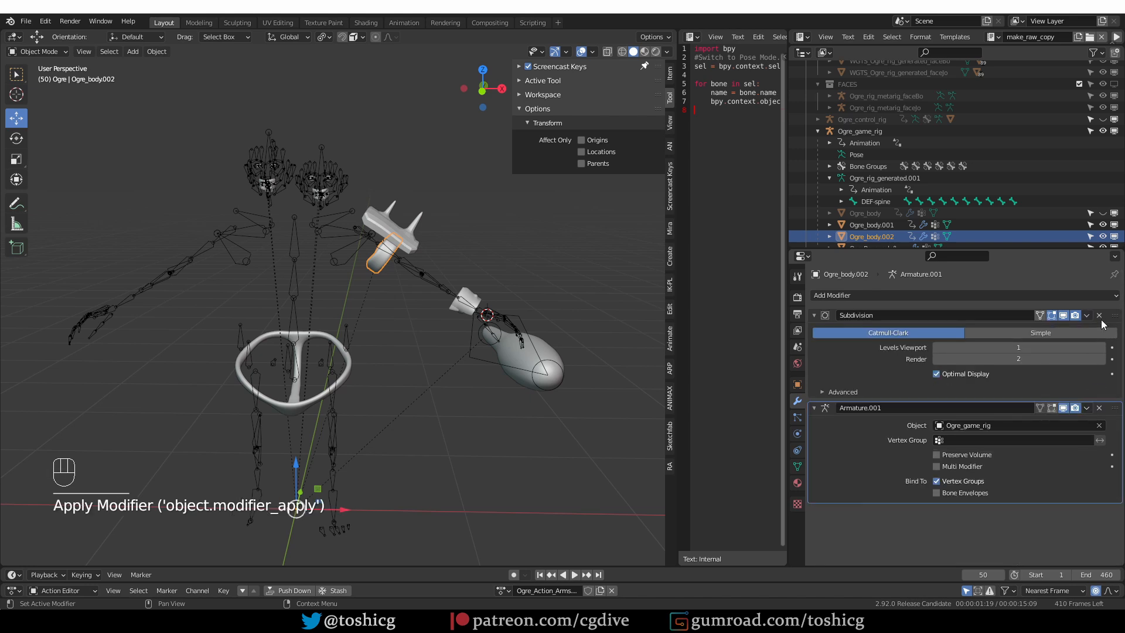
{"action": "left_click", "coordinate": [1100, 315]}
On Ogre_body.001, remove the control-rig Armature and CorrectiveSmooth modifiers and apply Solidify
{"action": "left_click", "coordinate": [469, 307]}
{"action": "left_click", "coordinate": [1099, 316]}
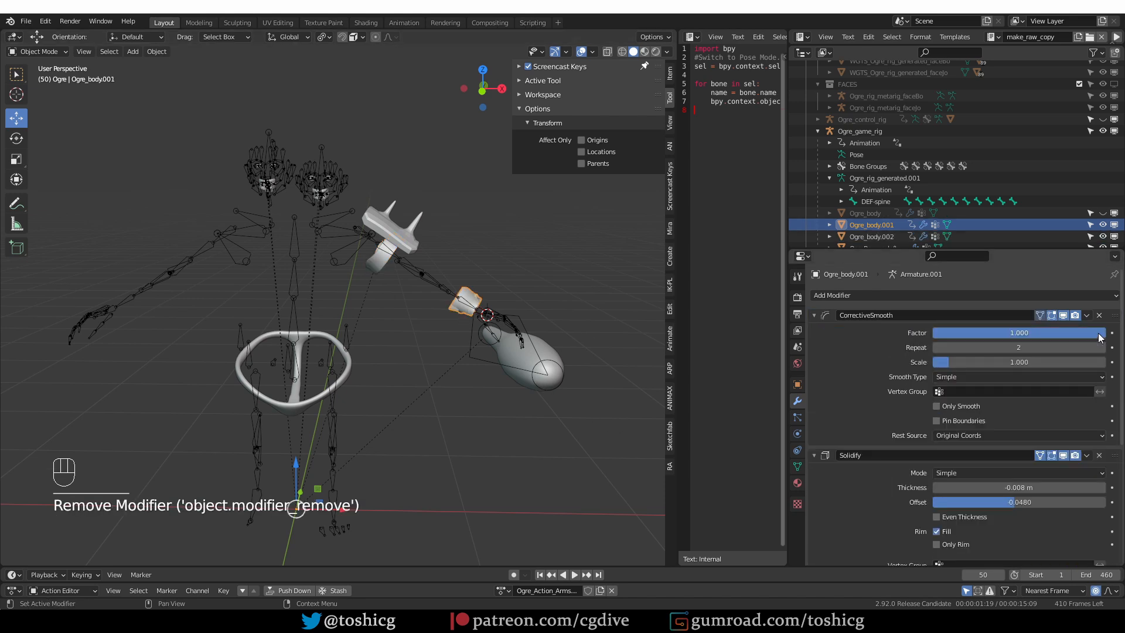
{"action": "left_click", "coordinate": [1098, 455]}
{"action": "left_click", "coordinate": [1087, 315]}
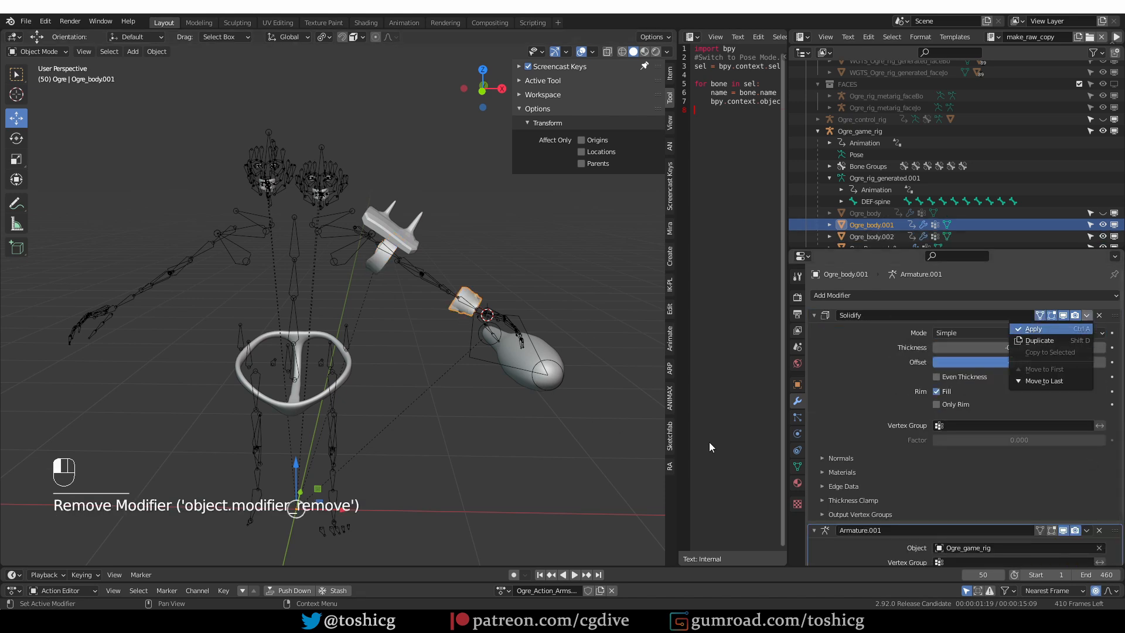
{"action": "left_click", "coordinate": [1031, 327]}
Remove the Armature modifier targeting Ogre_control_rig from Ogre_club and Ogre_undergarment_extracted
{"action": "left_click", "coordinate": [539, 363]}
{"action": "left_click", "coordinate": [1100, 316]}
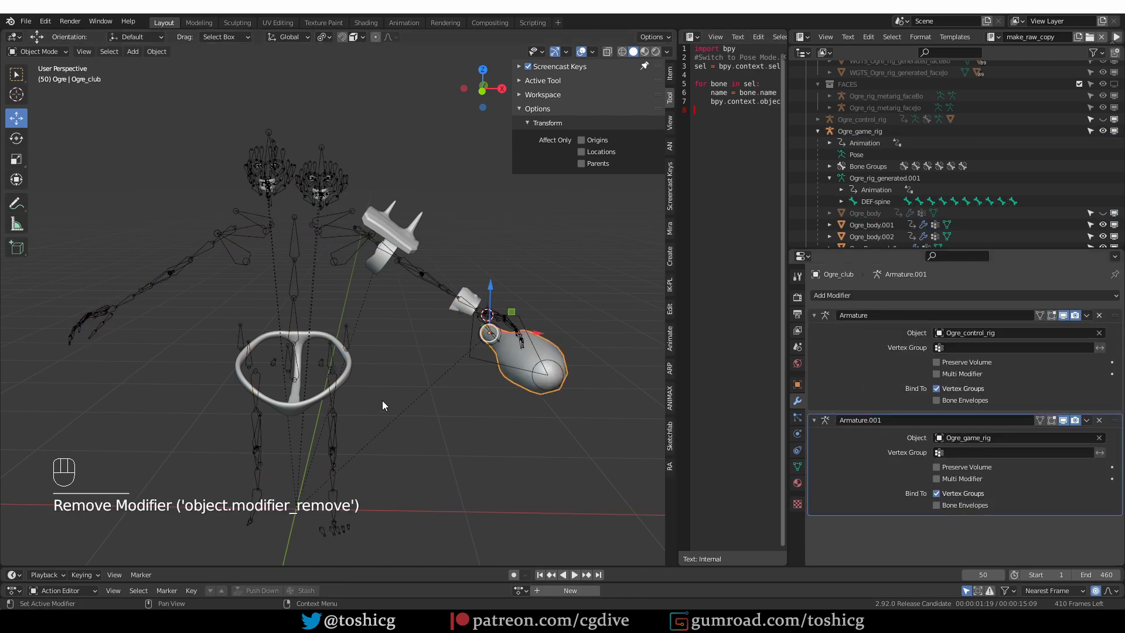
{"action": "left_click", "coordinate": [243, 363]}
{"action": "left_click", "coordinate": [1099, 315]}
Apply the remaining non-armature modifiers on Ogre_undergarment_extracted, including Subdivision, keeping the Ogre_game_rig Armature modifier
{"action": "left_click", "coordinate": [1087, 316]}
{"action": "left_click", "coordinate": [1031, 327]}
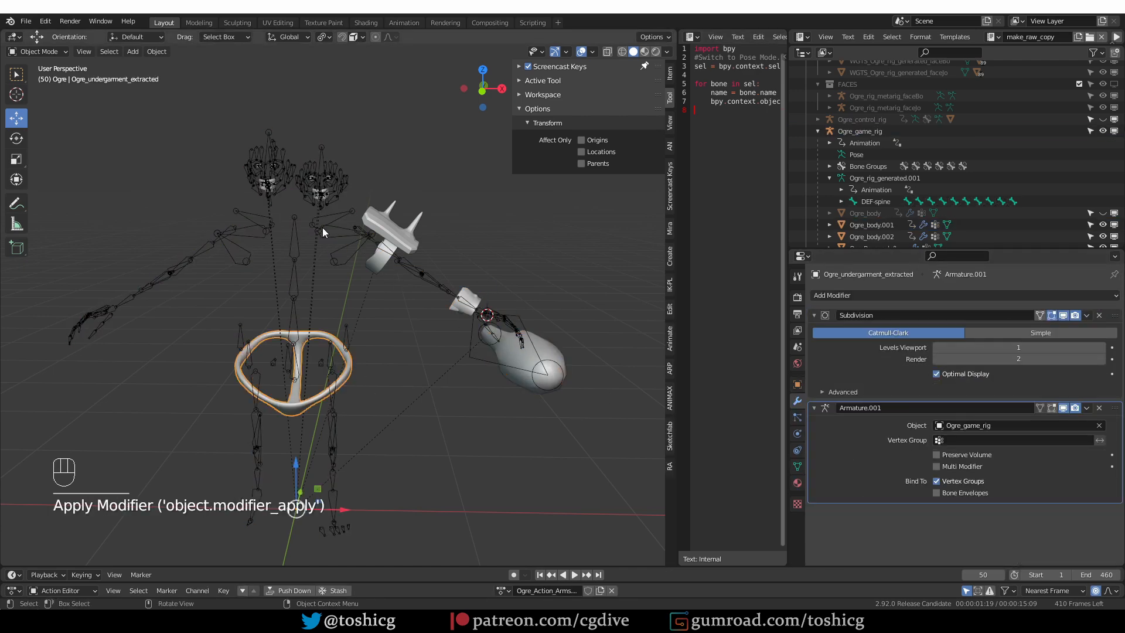
{"action": "left_click", "coordinate": [1099, 316]}
{"action": "key", "text": "ctrl+z"}
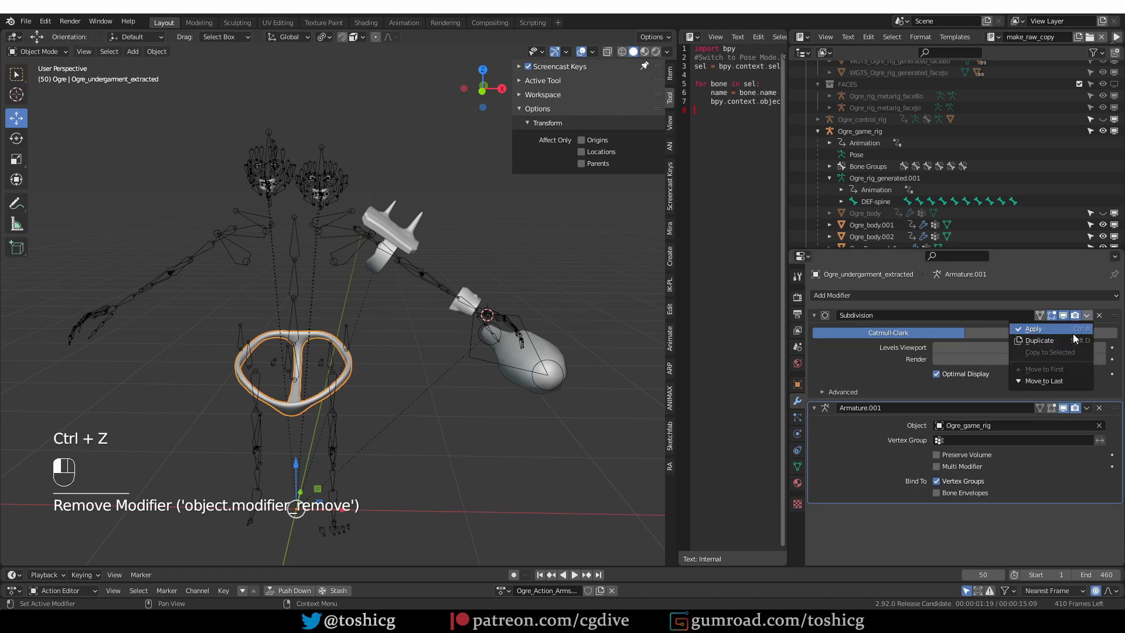
{"action": "left_click", "coordinate": [1087, 316]}
{"action": "left_click", "coordinate": [1031, 327]}
Remove the control-rig Armature modifiers from Ogrejo's upper teeth, bottom teeth and eyes
{"action": "scroll", "coordinate": [328, 176], "scroll_direction": "up", "scroll_amount": 7}
{"action": "left_click", "coordinate": [327, 205]}
{"action": "left_click", "coordinate": [328, 208]}
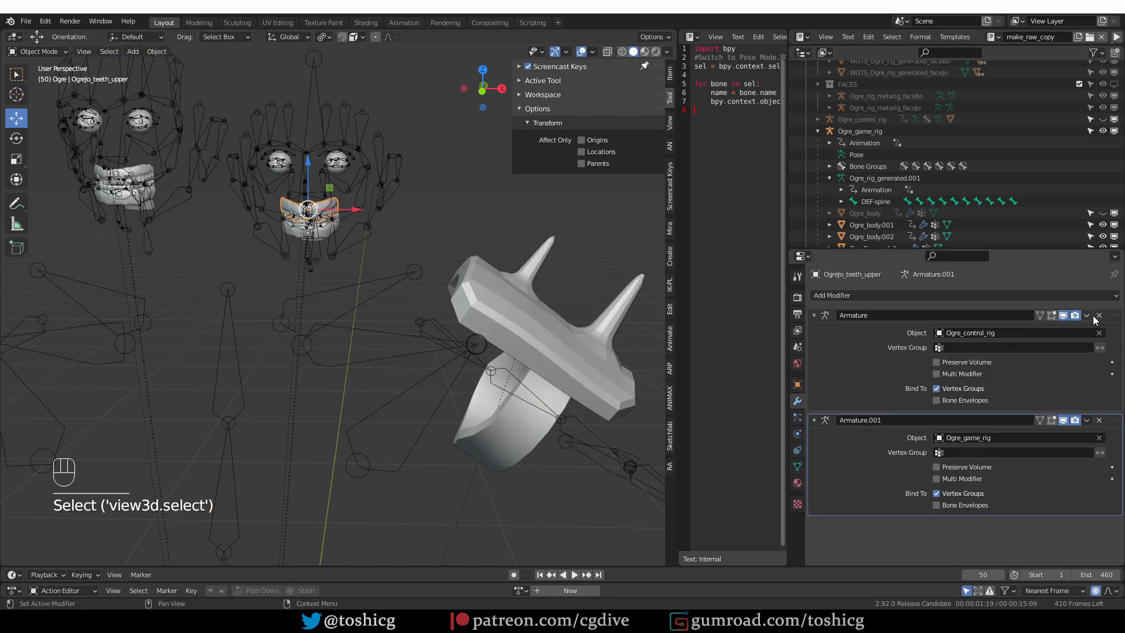
{"action": "left_click", "coordinate": [332, 227]}
{"action": "left_click", "coordinate": [330, 230]}
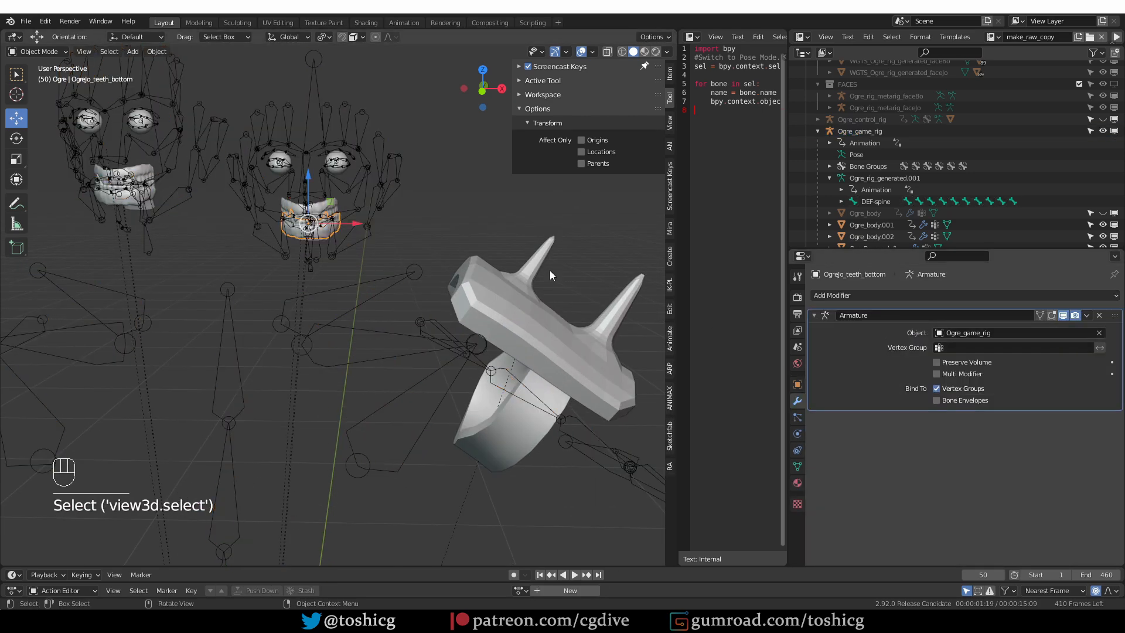
{"action": "left_click", "coordinate": [337, 163]}
{"action": "left_click", "coordinate": [280, 163]}
{"action": "left_click", "coordinate": [280, 163]}
Remove the control-rig Armature modifiers from OgreBo's teeth and tongue, along with the tongue's Subdivision modifier
{"action": "left_click", "coordinate": [126, 175]}
{"action": "left_click", "coordinate": [1099, 315]}
{"action": "left_click", "coordinate": [153, 195]}
{"action": "left_click", "coordinate": [1099, 315]}
{"action": "left_click", "coordinate": [151, 204]}
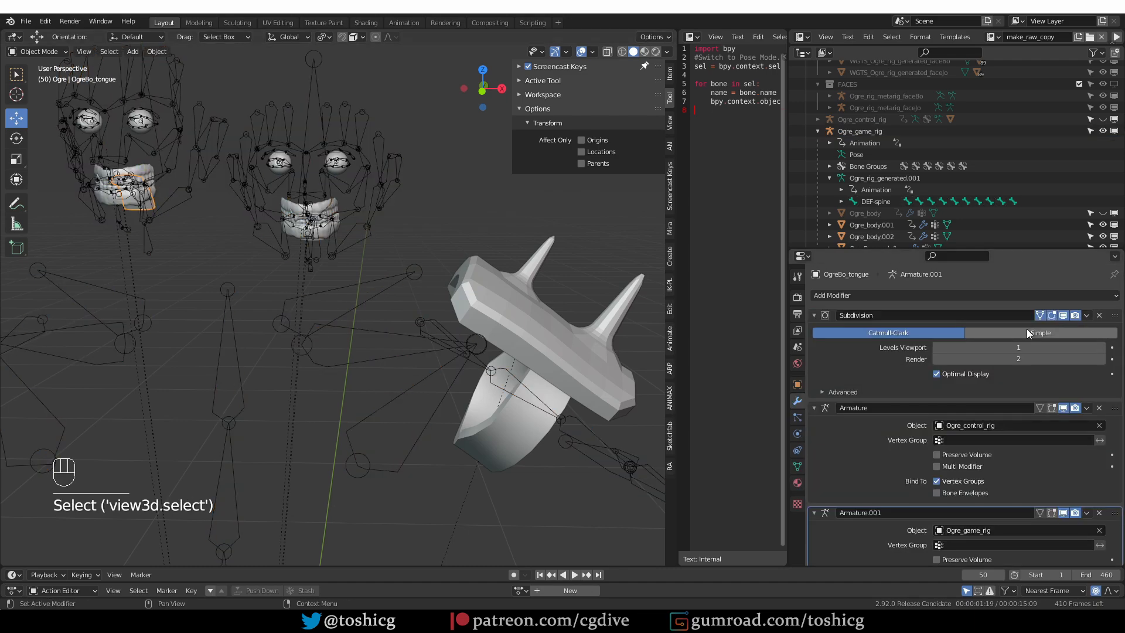
{"action": "left_click", "coordinate": [1099, 315]}
Remove the Armature modifiers targeting Ogre_control_rig from OgreBo's left and right eyes
{"action": "scroll", "coordinate": [125, 126], "scroll_direction": "up", "scroll_amount": 3}
{"action": "middle_click_drag", "start_coordinate": [176, 157], "coordinate": [231, 211], "text": "shift"}
{"action": "left_click", "coordinate": [208, 168]}
{"action": "left_click", "coordinate": [1099, 316]}
{"action": "left_click", "coordinate": [119, 157]}
{"action": "left_click", "coordinate": [132, 168]}
{"action": "left_click", "coordinate": [1100, 316]}
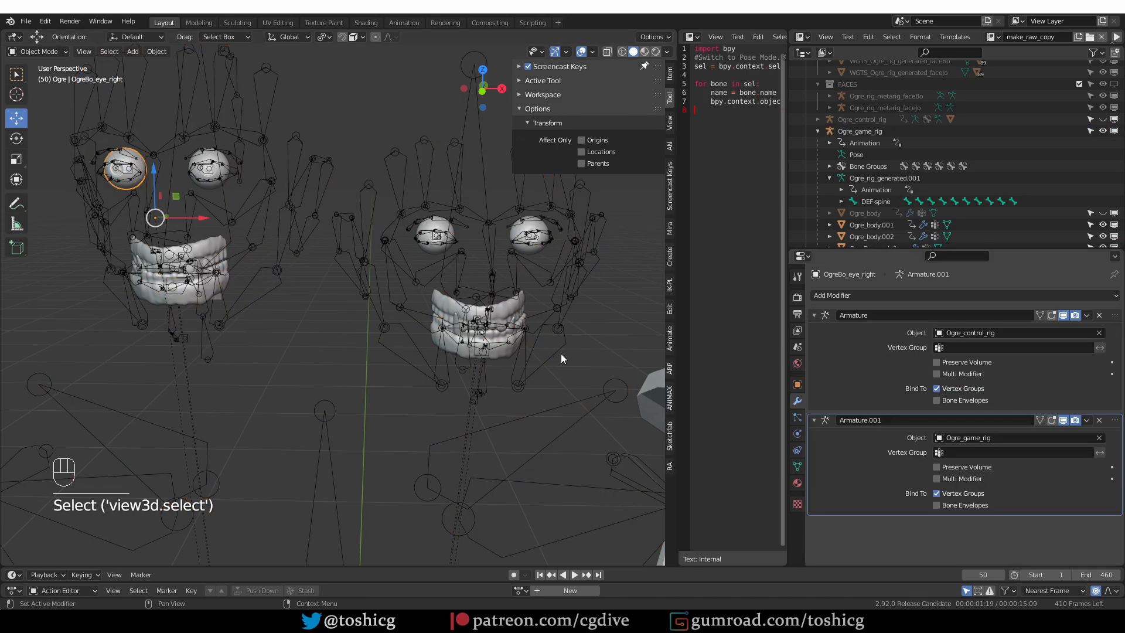
Strip Ogrejo_tongue's extra modifiers, keeping only the Armature modifier that targets Ogre_game_rig
{"action": "middle_click_drag", "start_coordinate": [560, 360], "coordinate": [560, 397]}
{"action": "left_click", "coordinate": [469, 293]}
{"action": "left_click", "coordinate": [1100, 315]}
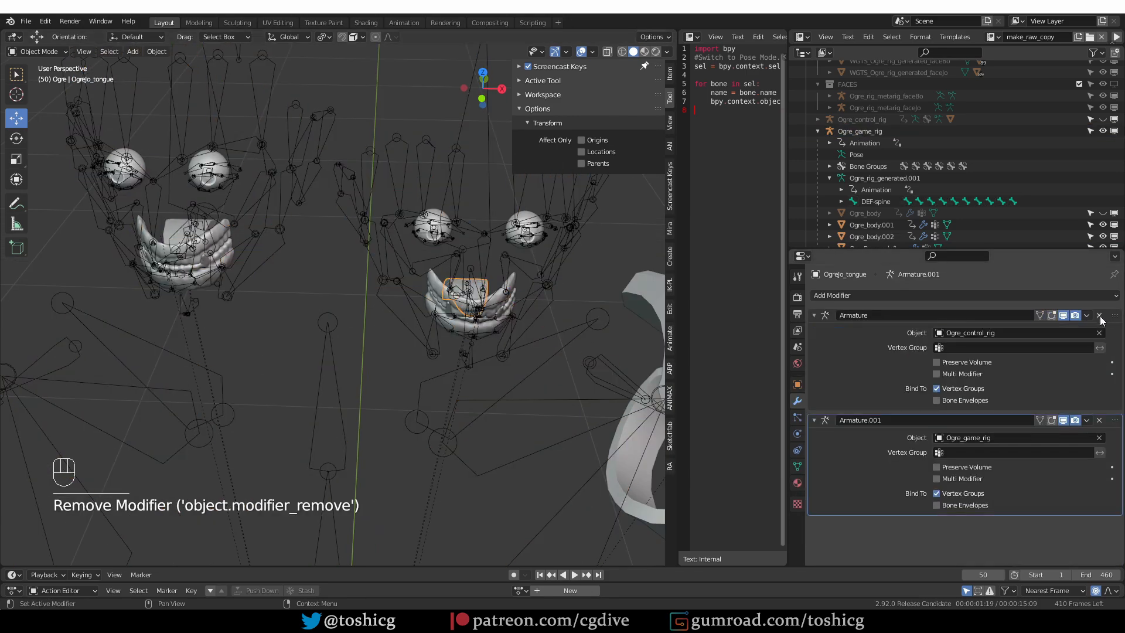
{"action": "left_click", "coordinate": [1100, 315]}
Leave local view and unhide all objects
{"action": "key", "text": "KP_Divide"}
{"action": "key", "text": "KP_Divide"}
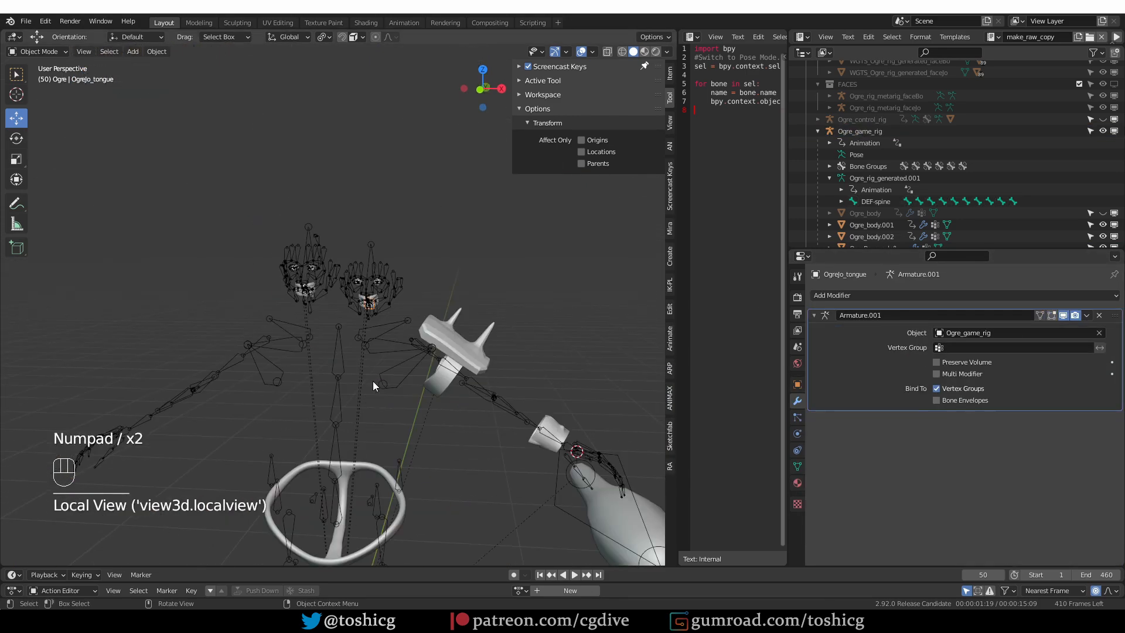
{"action": "key", "text": "alt+h"}
Test-move and rotate Ogre_control_rig's torso control in Pose Mode to check the whole character's deformation, and cancel the transform
{"action": "left_click", "coordinate": [406, 319]}
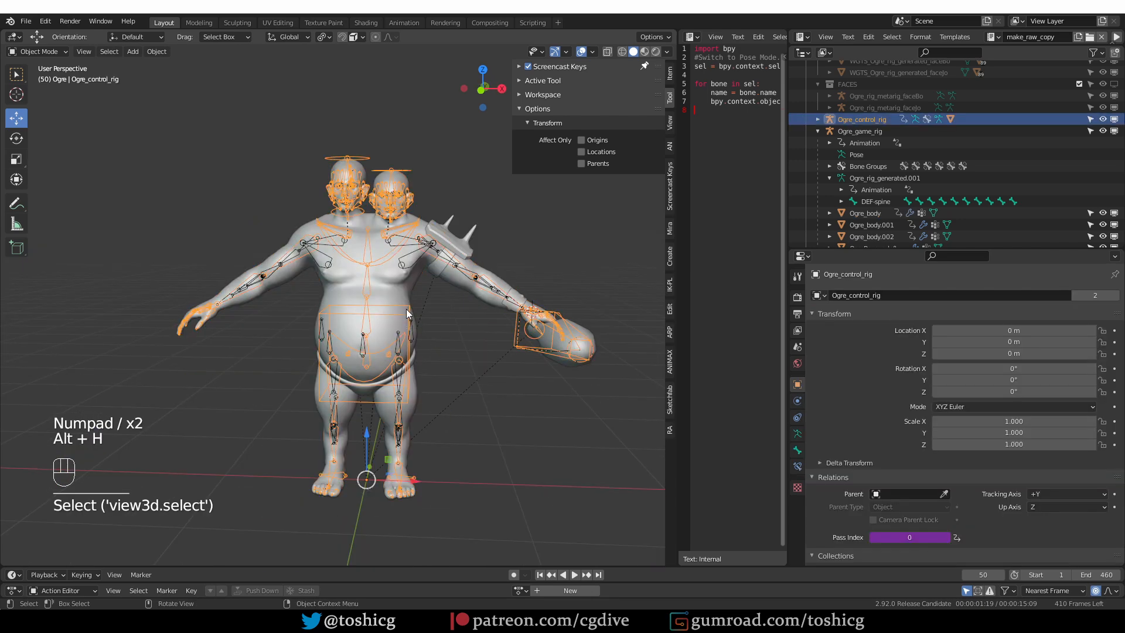
{"action": "key", "text": "Tab"}
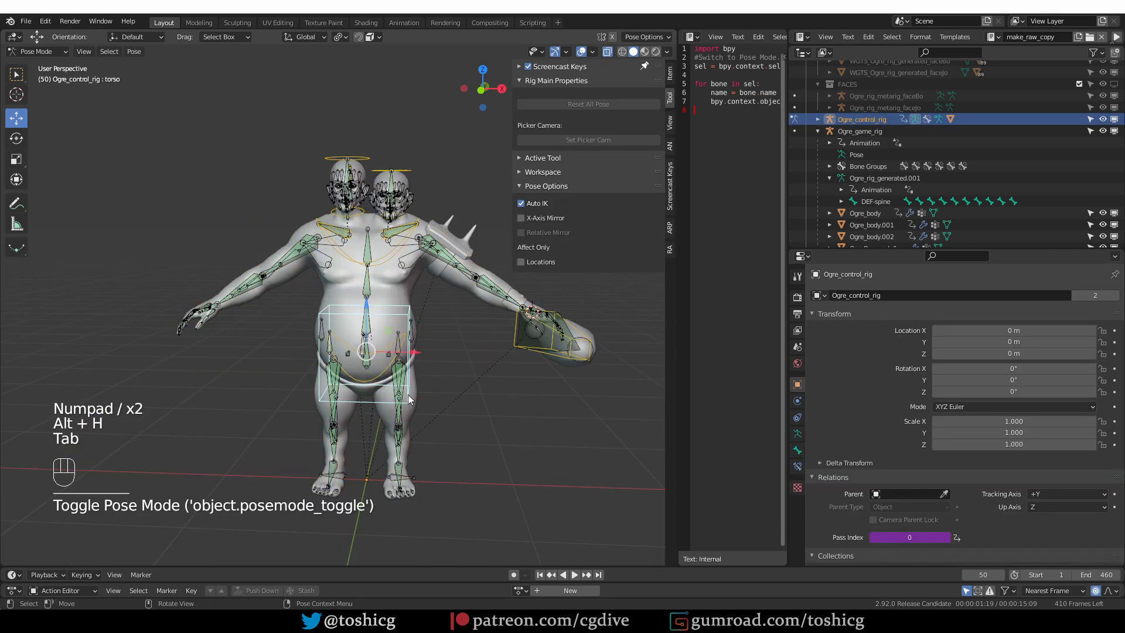
{"action": "left_click", "coordinate": [404, 347]}
{"action": "key", "text": "g"}
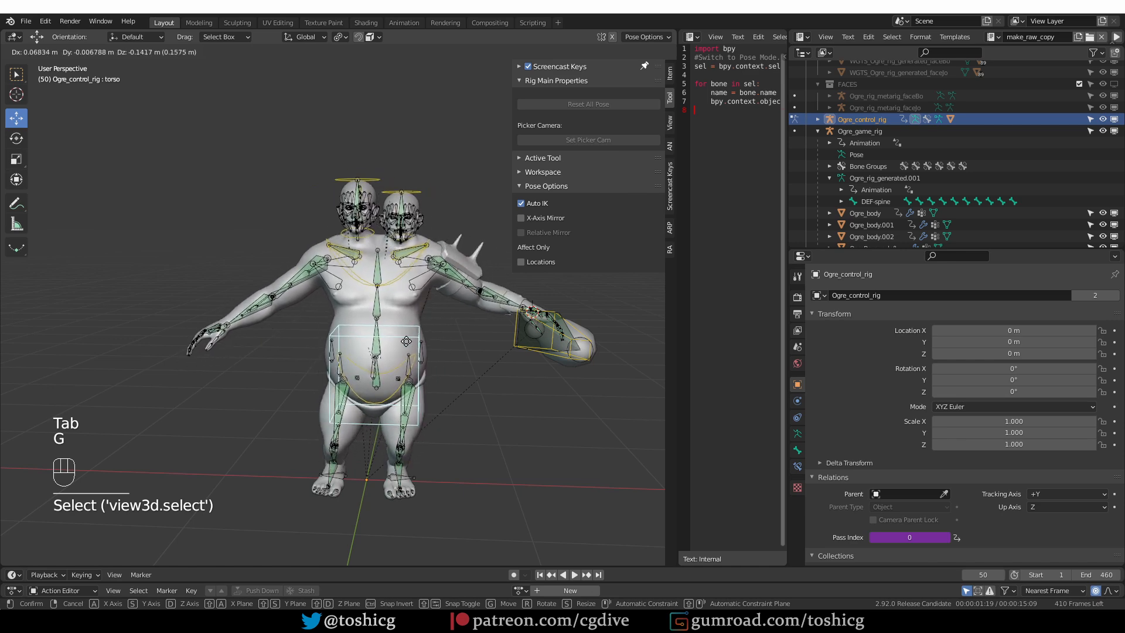
{"action": "key", "text": "r"}
{"action": "right_click", "coordinate": [388, 293]}
Test-rotate controls on the ogre's heads with the overlays toggled to check the face deformation, cancelling each rotation
{"action": "scroll", "coordinate": [389, 293], "scroll_direction": "up", "scroll_amount": 5}
{"action": "middle_click_drag", "start_coordinate": [388, 293], "coordinate": [463, 158]}
{"action": "left_click", "coordinate": [463, 158]}
{"action": "middle_click_drag", "start_coordinate": [469, 234], "coordinate": [413, 276]}
{"action": "scroll", "coordinate": [369, 347], "scroll_direction": "up", "scroll_amount": 3}
{"action": "left_click", "coordinate": [374, 350]}
{"action": "key", "text": "z"}
{"action": "key", "text": "r"}
{"action": "right_click", "coordinate": [344, 329]}
{"action": "key", "text": "r"}
{"action": "right_click", "coordinate": [369, 354]}
{"action": "key", "text": "r"}
{"action": "key", "text": "r"}
{"action": "right_click", "coordinate": [380, 374]}
{"action": "key", "text": "z"}
Test-move the eye target control to check that the eyes follow, cancel the move, and view the full character without overlays
{"action": "scroll", "coordinate": [414, 276], "scroll_direction": "down", "scroll_amount": 2}
{"action": "left_click", "coordinate": [410, 250]}
{"action": "key", "text": "g"}
{"action": "right_click", "coordinate": [405, 246]}
{"action": "key", "text": "z"}
{"action": "key", "text": "g"}
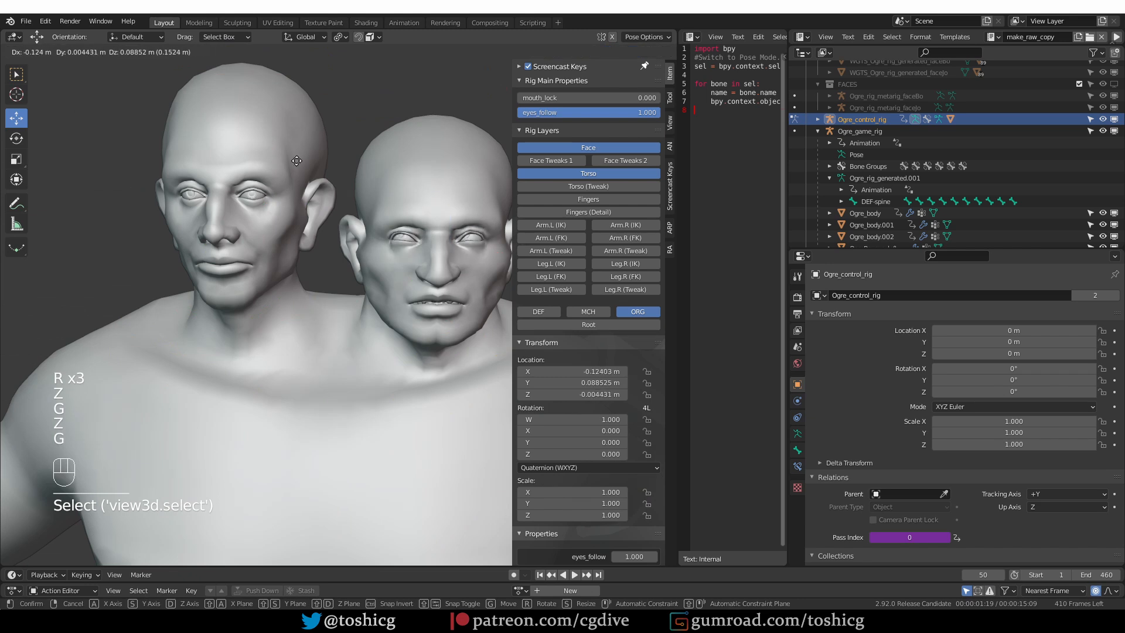
{"action": "right_click", "coordinate": [423, 375]}
{"action": "key", "text": "shift+alt+z"}
{"action": "scroll", "coordinate": [423, 375], "scroll_direction": "down", "scroll_amount": 6}
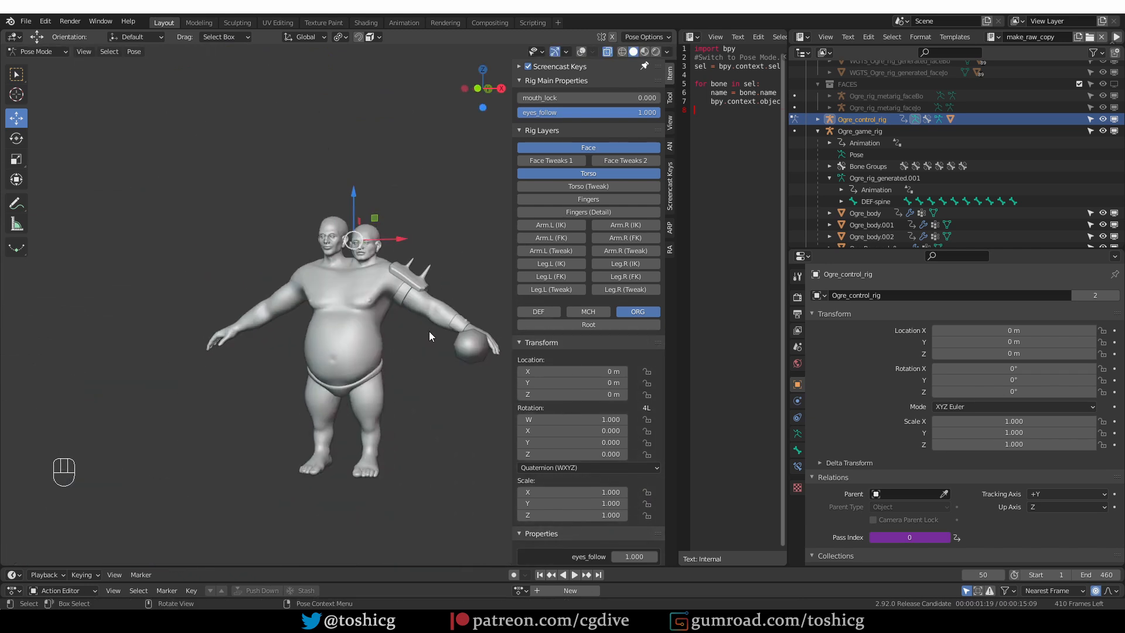
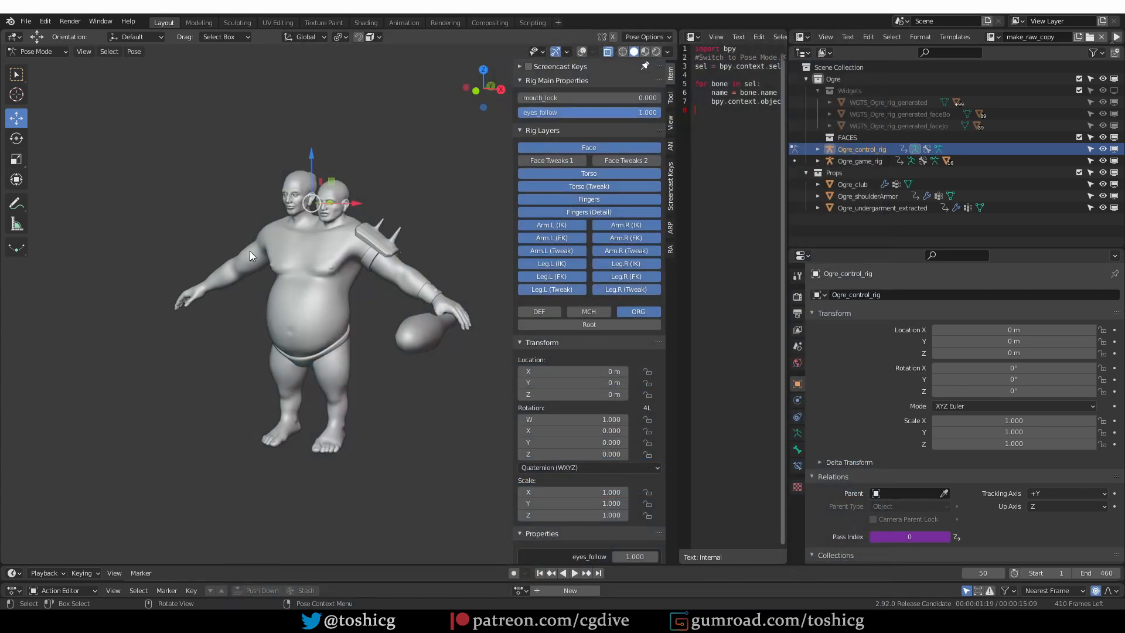
Expand the Rigify Walk / Run tools and close the text editor area to widen the 3D viewport
{"action": "left_click", "coordinate": [672, 249]}
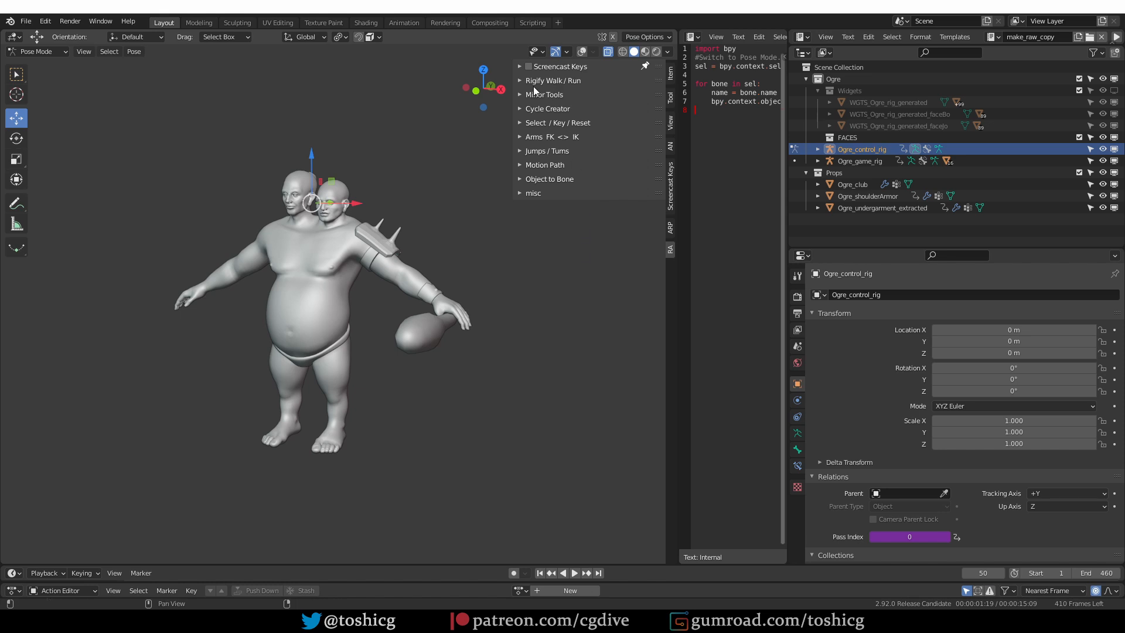
{"action": "left_click", "coordinate": [572, 82]}
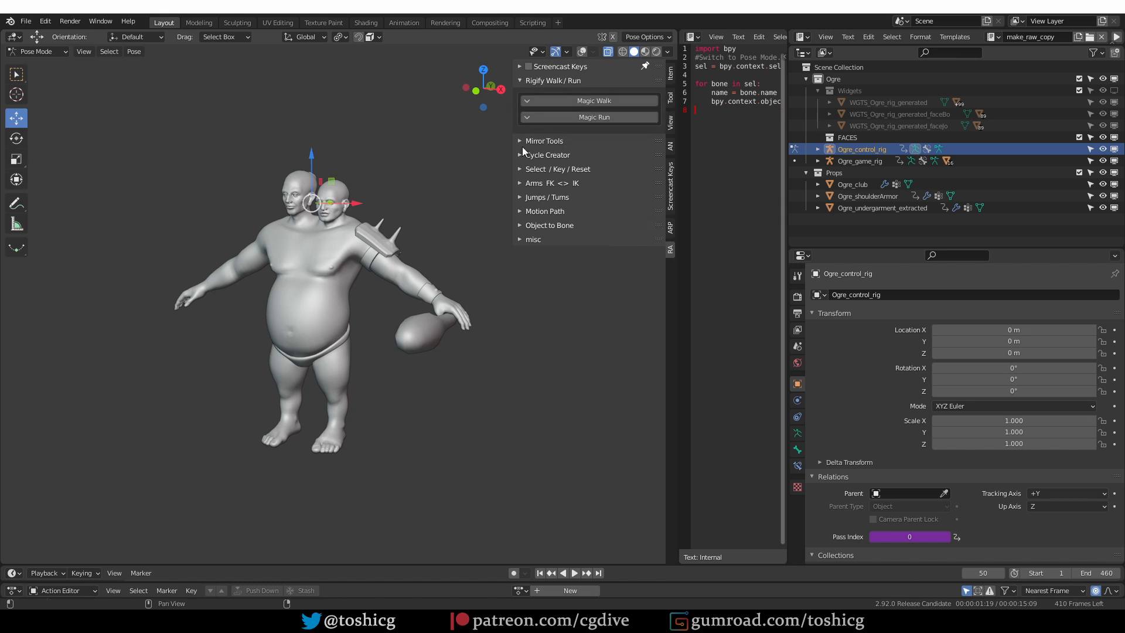
{"action": "left_click_drag", "start_coordinate": [677, 32], "coordinate": [727, 64]}
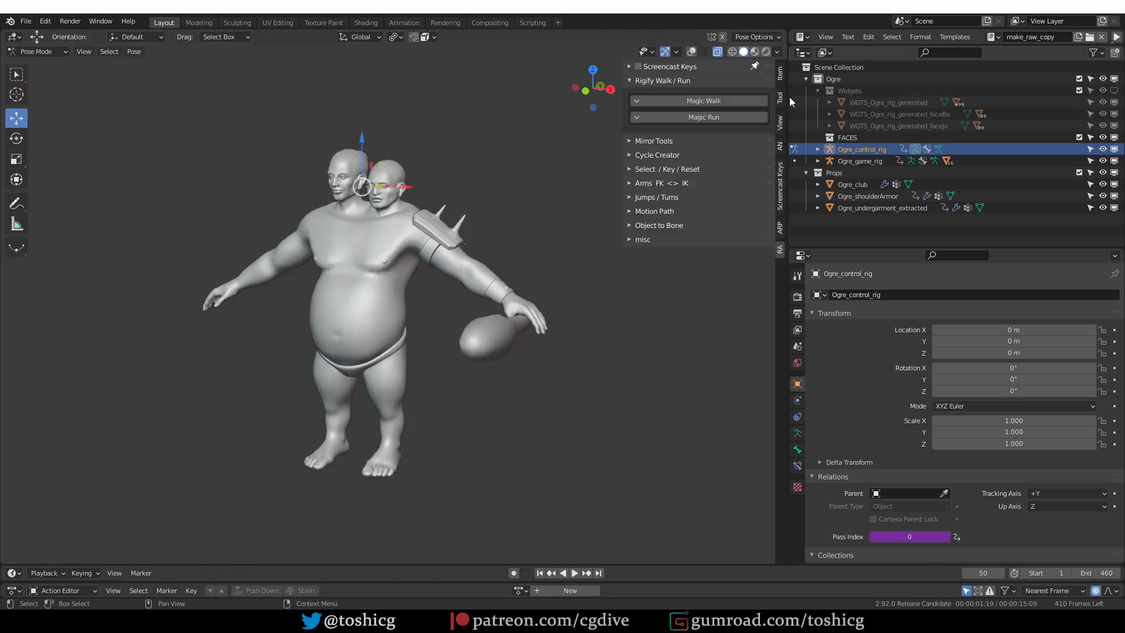
{"action": "left_click_drag", "start_coordinate": [788, 96], "coordinate": [911, 117]}
Make room for the Action Editor below the 3D viewport, with the Timeline collapsed to its header
{"action": "left_click_drag", "start_coordinate": [737, 565], "coordinate": [741, 443]}
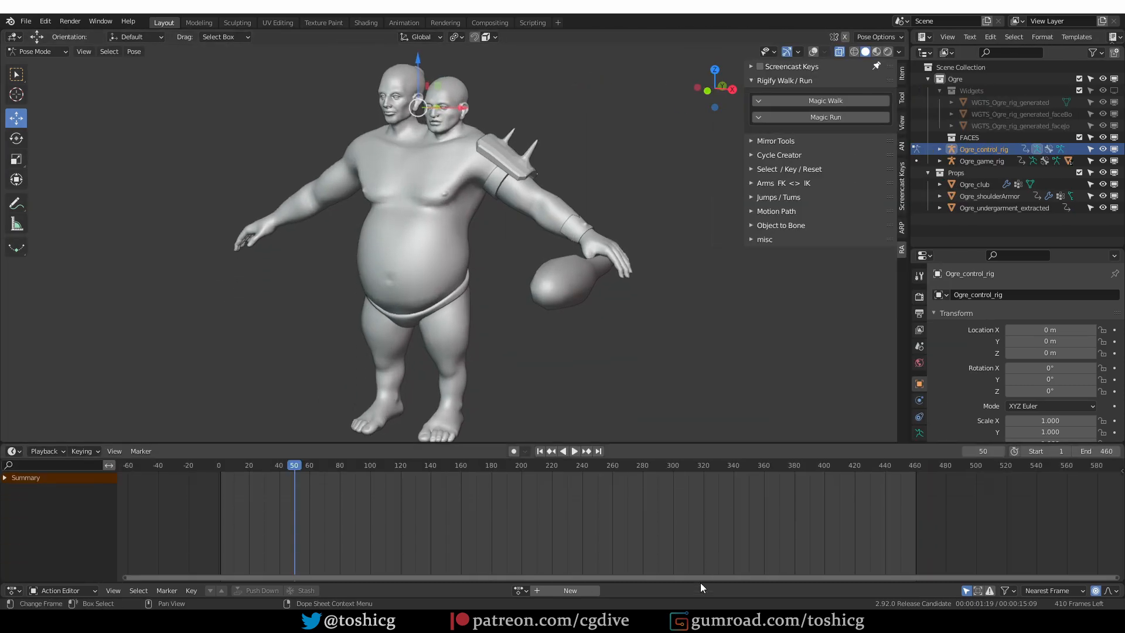
{"action": "left_click_drag", "start_coordinate": [701, 582], "coordinate": [779, 364]}
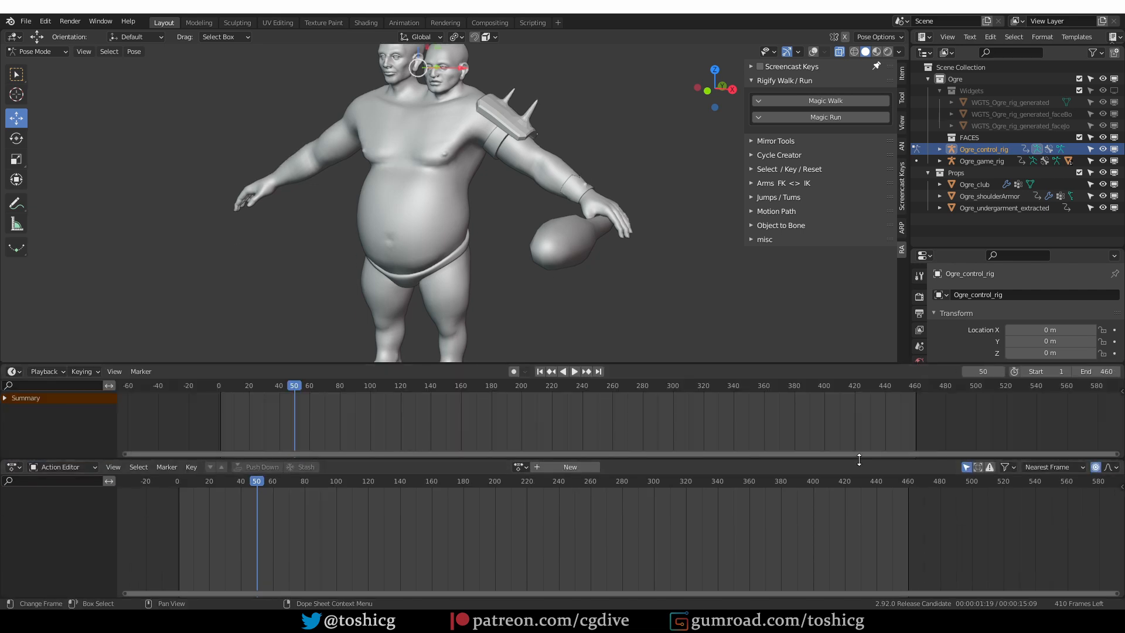
{"action": "left_click_drag", "start_coordinate": [873, 459], "coordinate": [949, 378]}
Split off a Nonlinear Animation editor below the Action Editor and limit it to selected items
{"action": "left_click_drag", "start_coordinate": [1120, 382], "coordinate": [1055, 435]}
{"action": "left_click", "coordinate": [14, 442]}
{"action": "left_click", "coordinate": [150, 532]}
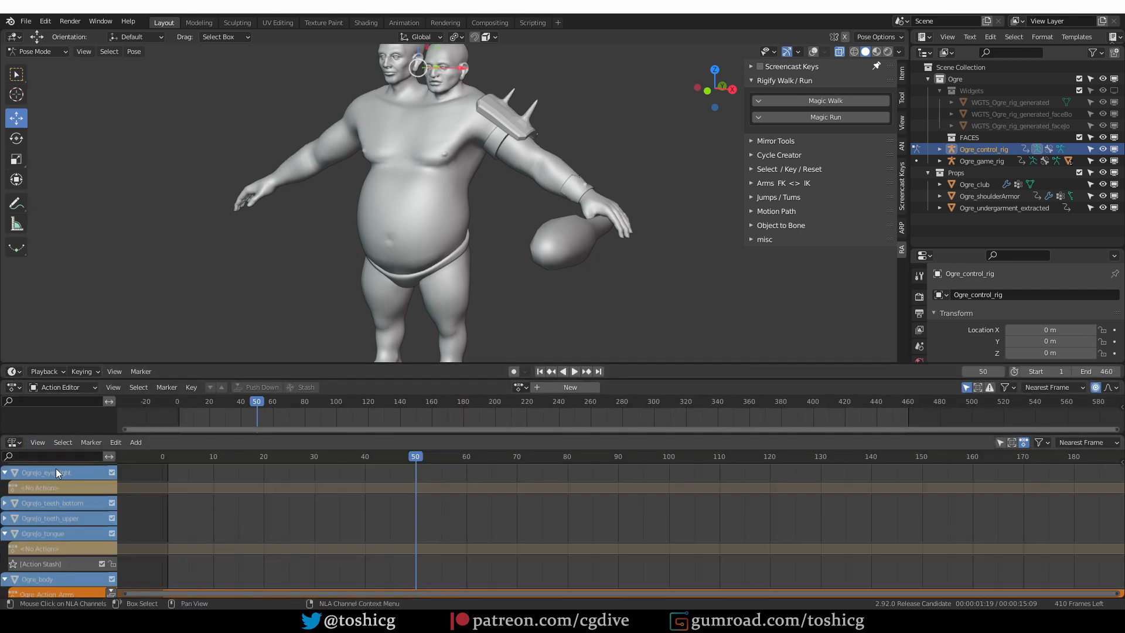
{"action": "left_click", "coordinate": [1001, 442]}
{"action": "scroll", "coordinate": [563, 234], "scroll_direction": "down", "scroll_amount": 2}
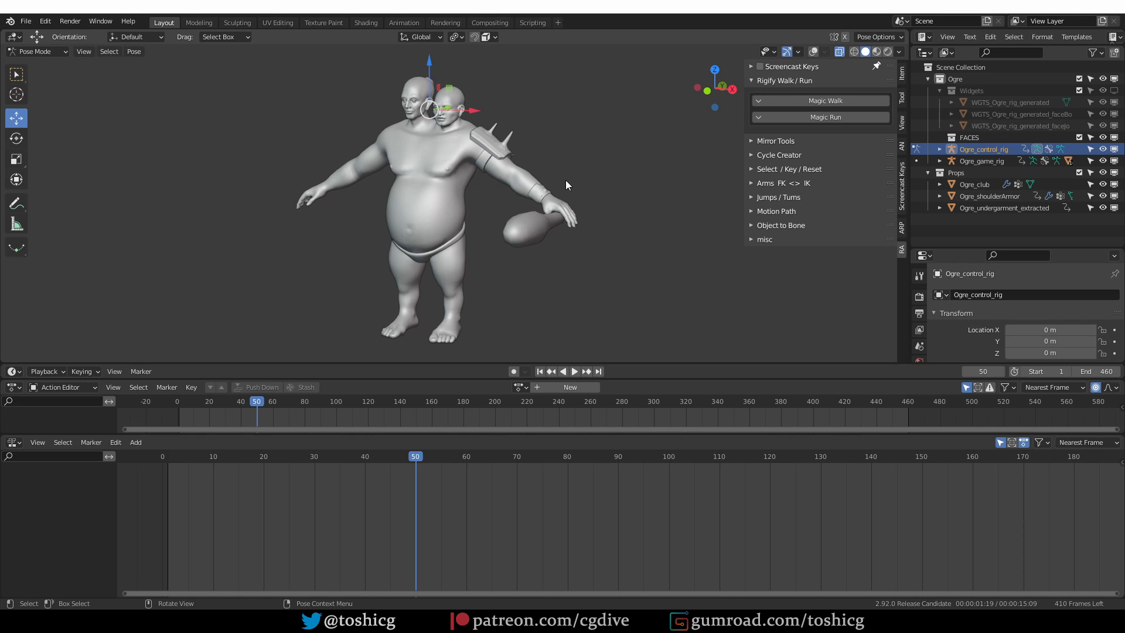
Turn the viewport overlays back on and generate a Magic Walk cycle with the 24-F Norm Size option
{"action": "key", "text": "shift+alt+z"}
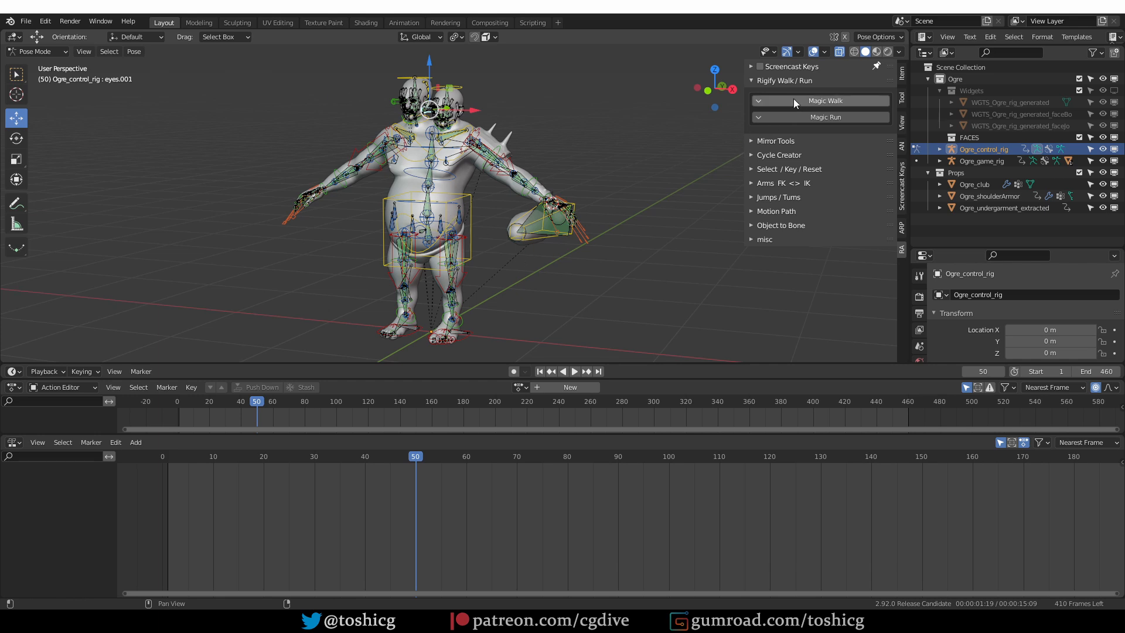
{"action": "left_click", "coordinate": [818, 100]}
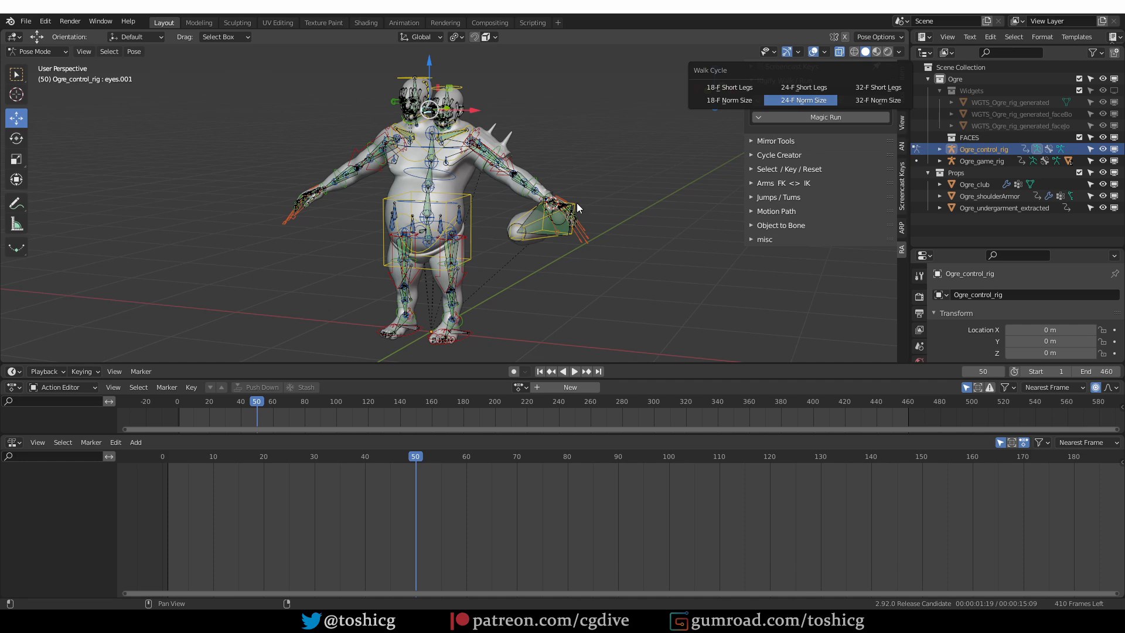
{"action": "key", "text": "Return"}
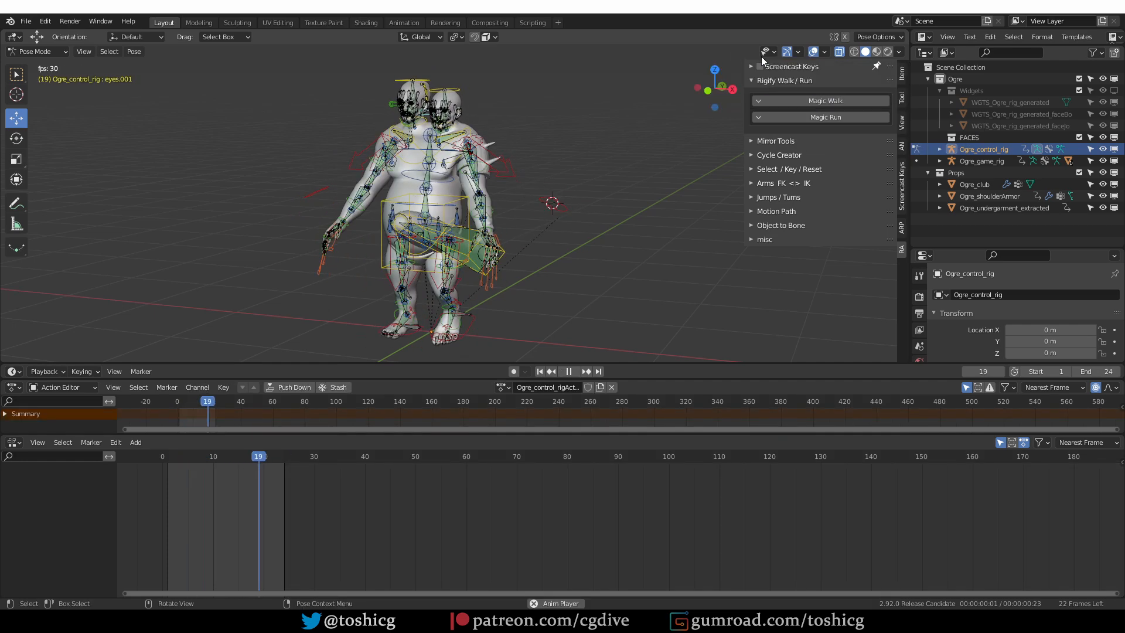
Push the control rig's walk action down onto an NLA track and mute that track
{"action": "left_click", "coordinate": [813, 51]}
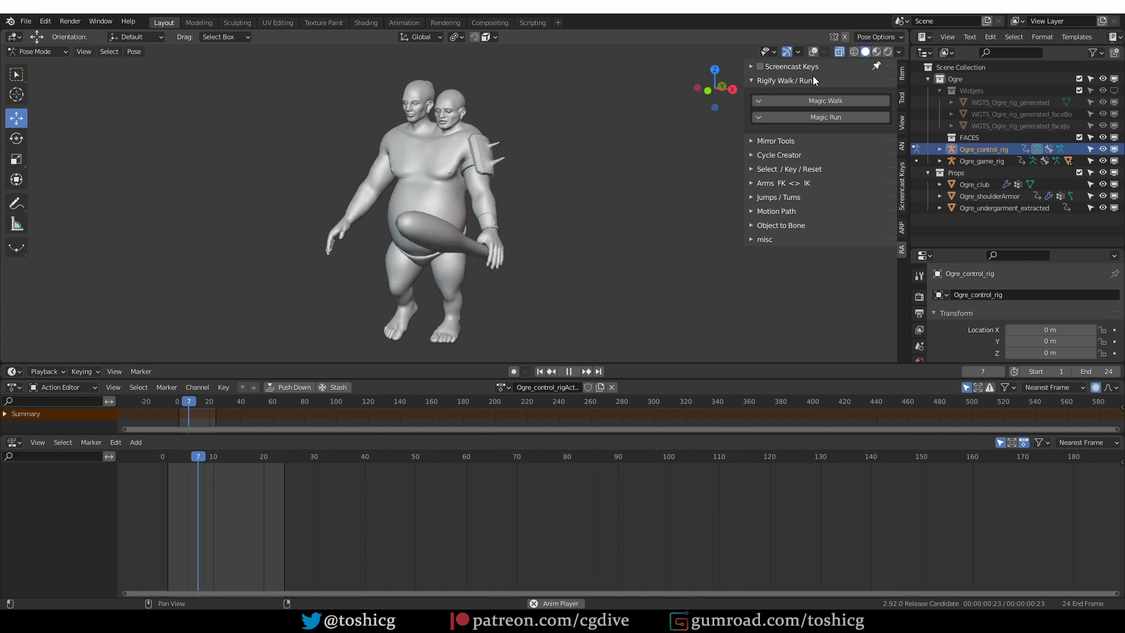
{"action": "left_click", "coordinate": [813, 52]}
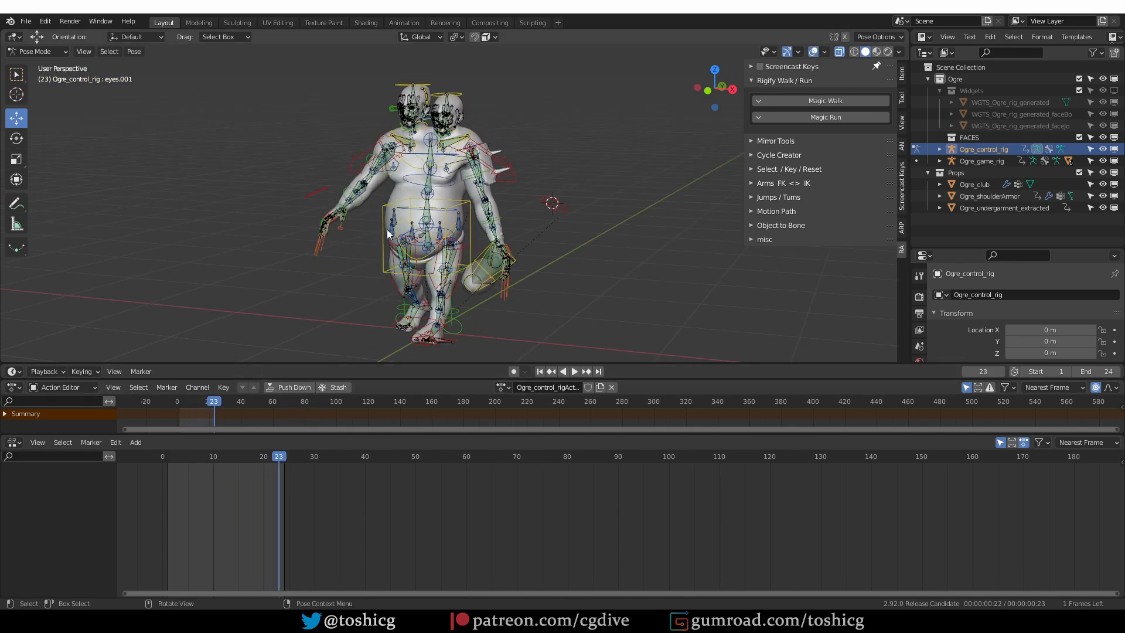
{"action": "left_click", "coordinate": [286, 387]}
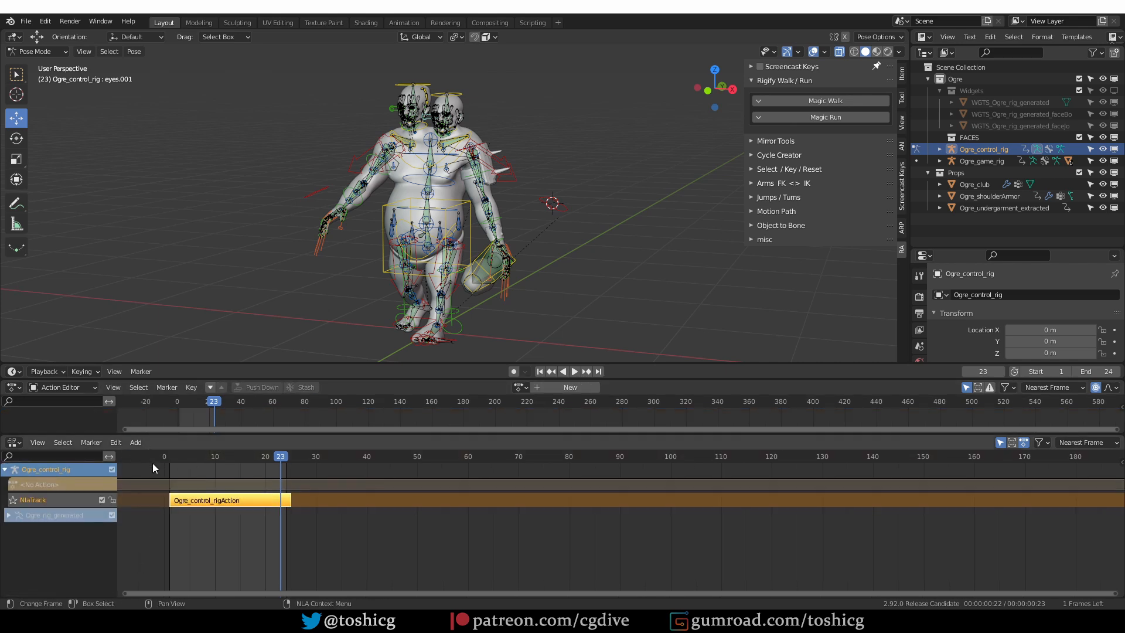
{"action": "left_click", "coordinate": [101, 500]}
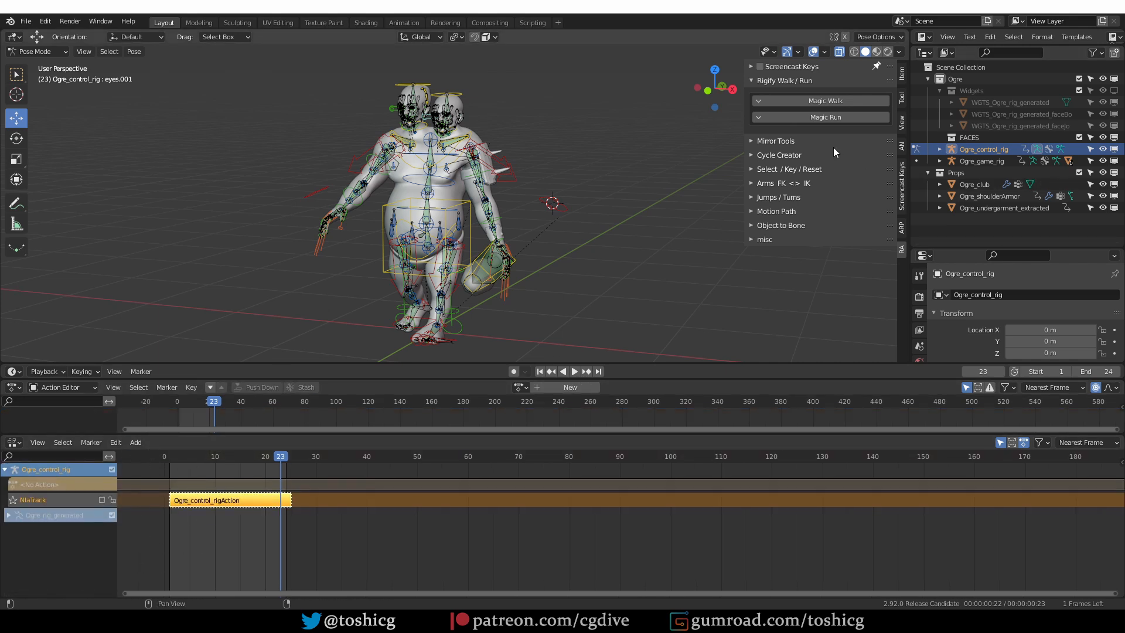
Generate a Magic Run cycle with the 18-F Norm Size option and push its action down onto a separate NLA track
{"action": "left_click", "coordinate": [828, 118]}
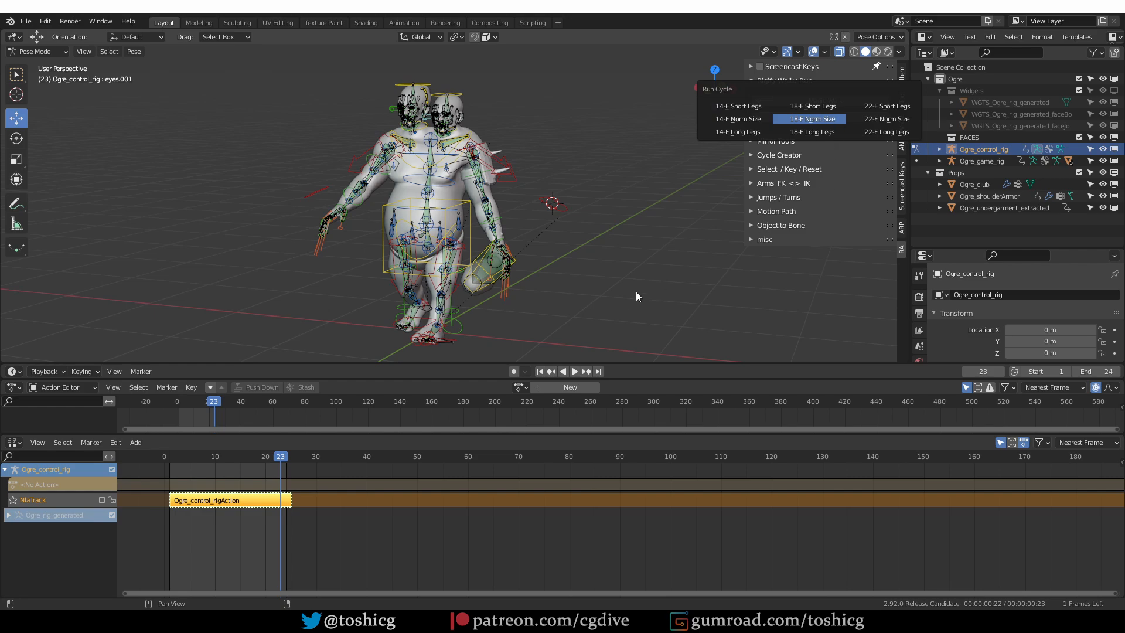
{"action": "key", "text": "Return"}
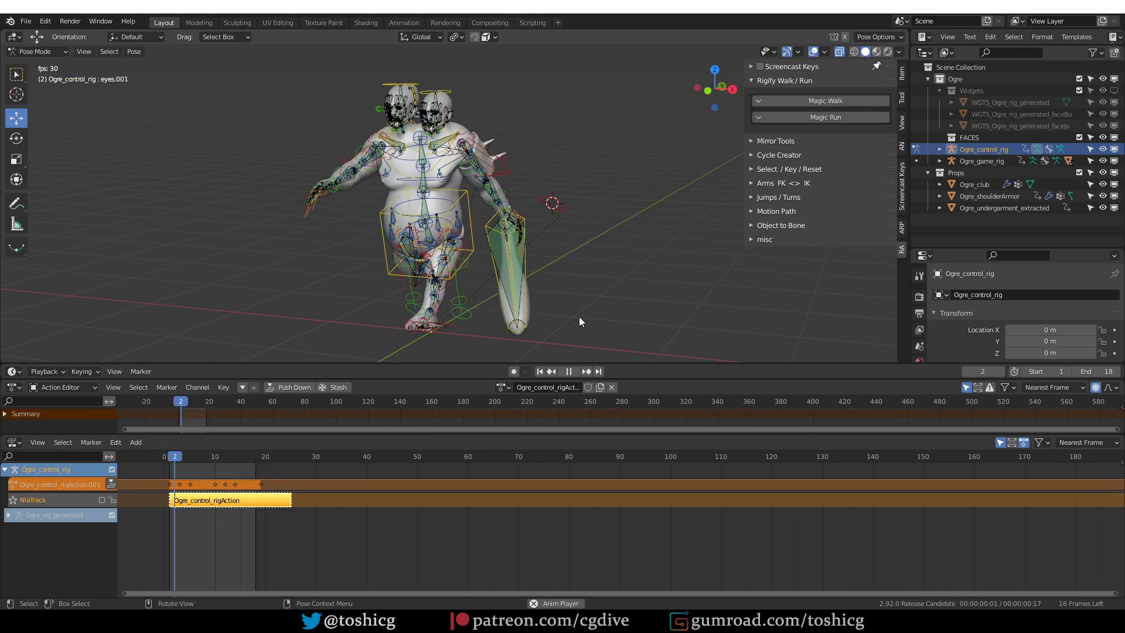
{"action": "key", "text": "space"}
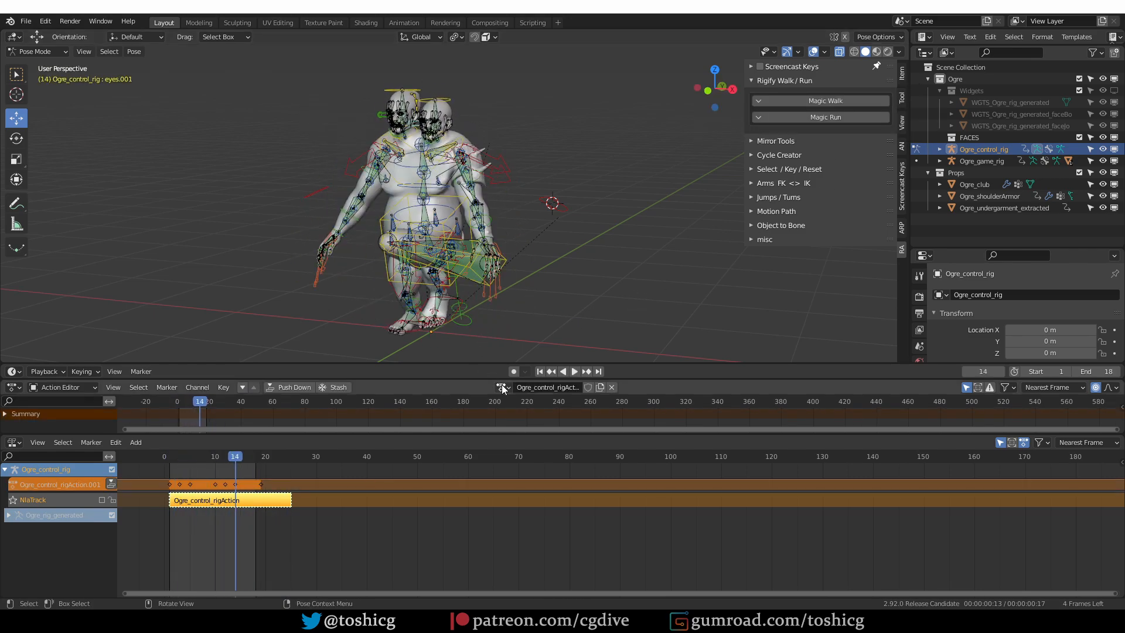
{"action": "left_click", "coordinate": [285, 388]}
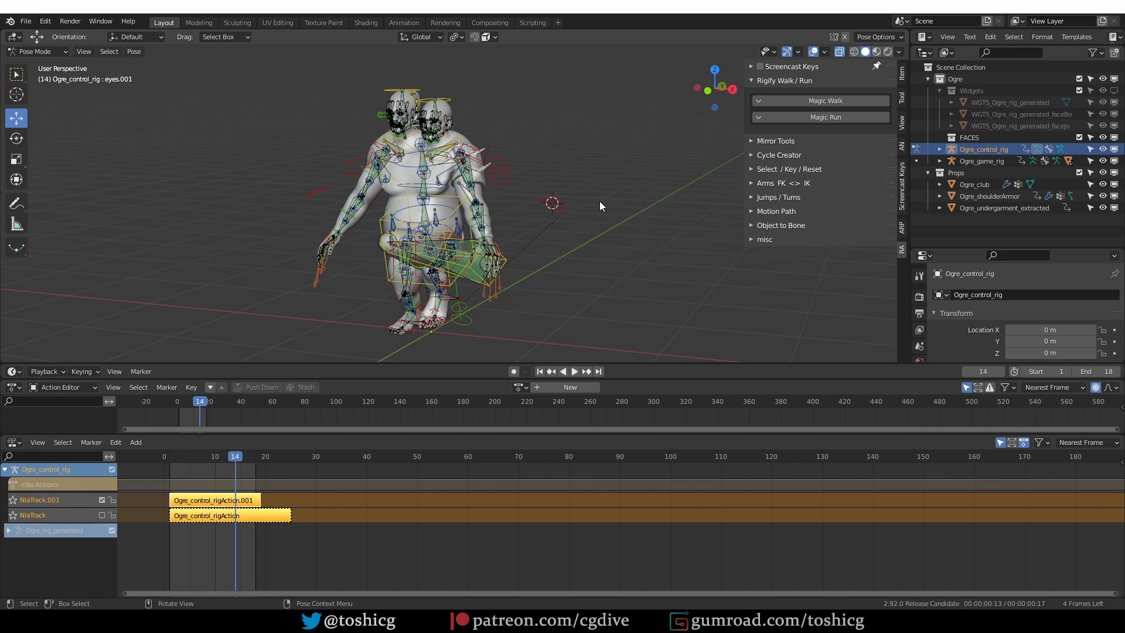
Leave Pose Mode on the control rig and put Ogre_game_rig into Pose Mode
{"action": "key", "text": "ctrl+Tab"}
{"action": "left_click", "coordinate": [593, 224]}
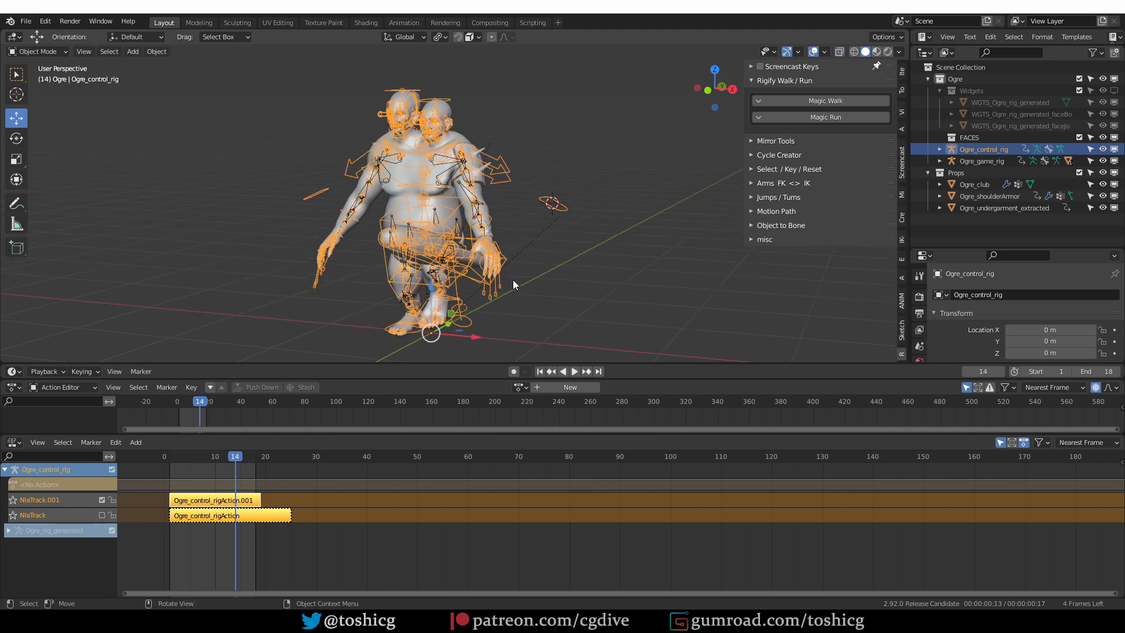
{"action": "left_click", "coordinate": [1015, 162]}
{"action": "middle_click_drag", "start_coordinate": [564, 228], "coordinate": [557, 226]}
{"action": "middle_click_drag", "start_coordinate": [469, 141], "coordinate": [464, 115]}
{"action": "key", "text": "ctrl+Tab"}
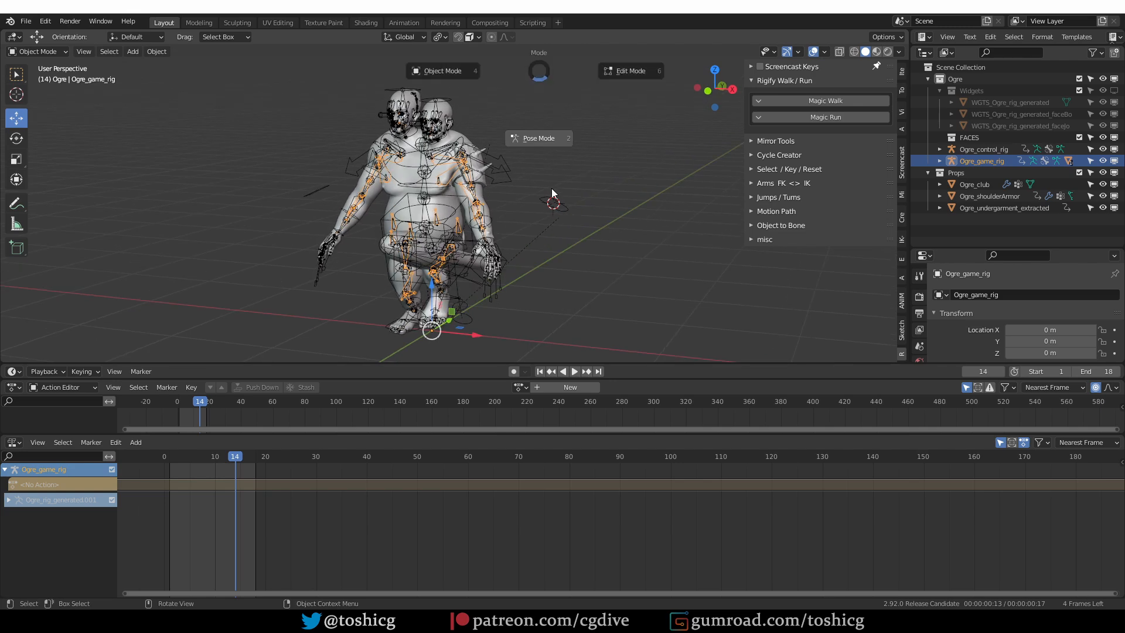
{"action": "key", "text": "shift+alt+c"}
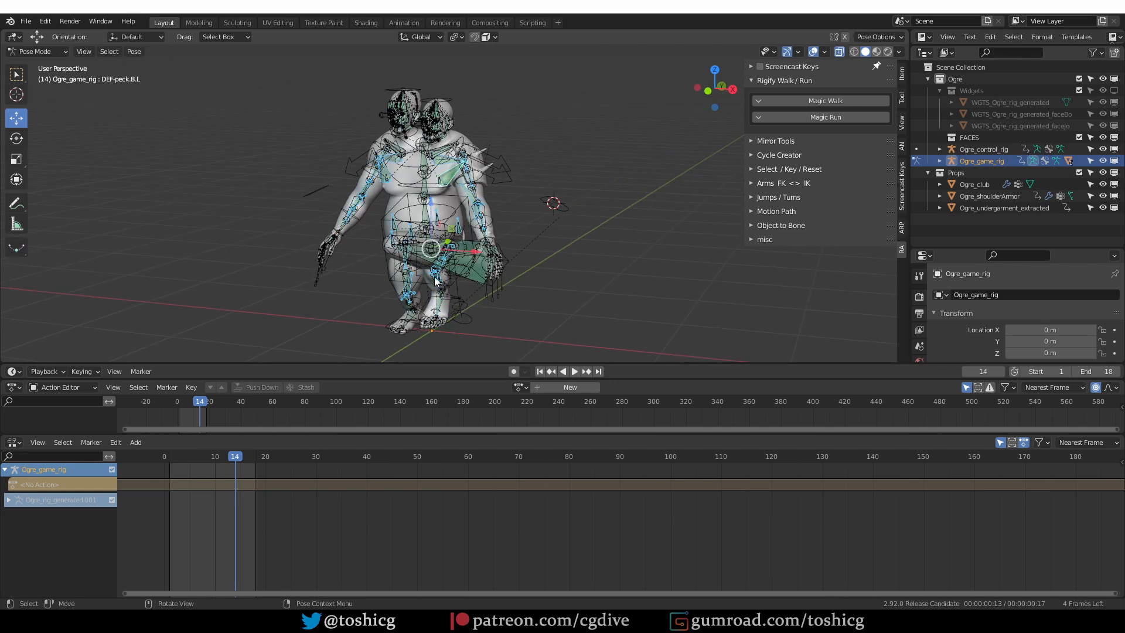
Bake the run onto all game rig bones for frames 1 to 18 with Visual Keying on and Clear Constraints off
{"action": "key", "text": "a"}
{"action": "key", "text": "space"}
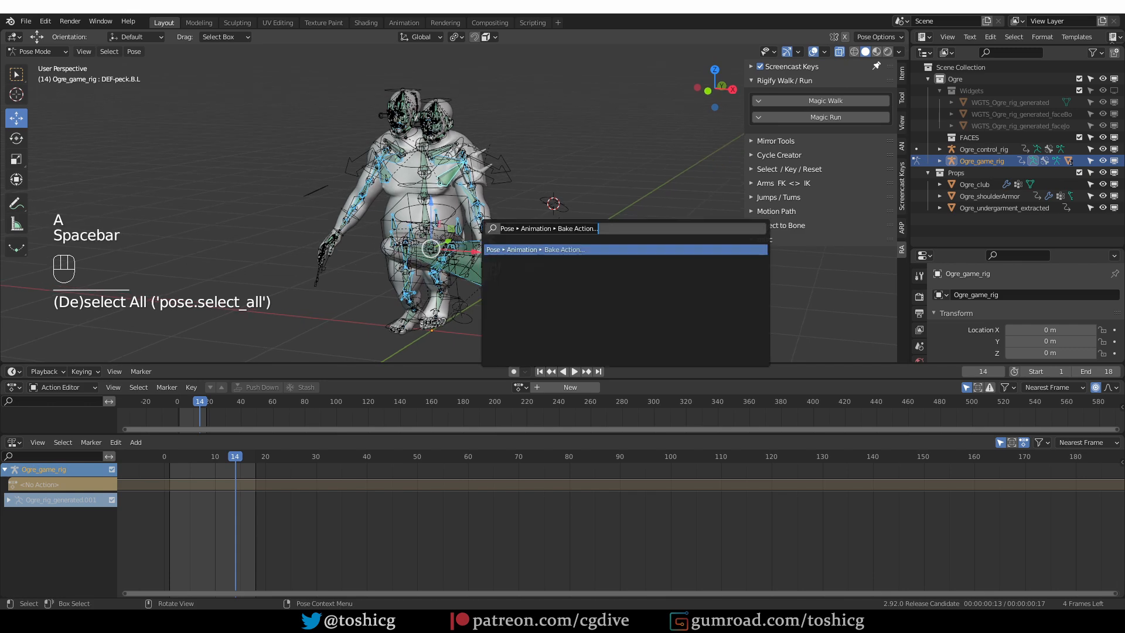
{"action": "key", "text": "BackSpace"}
{"action": "type", "text": "bake"}
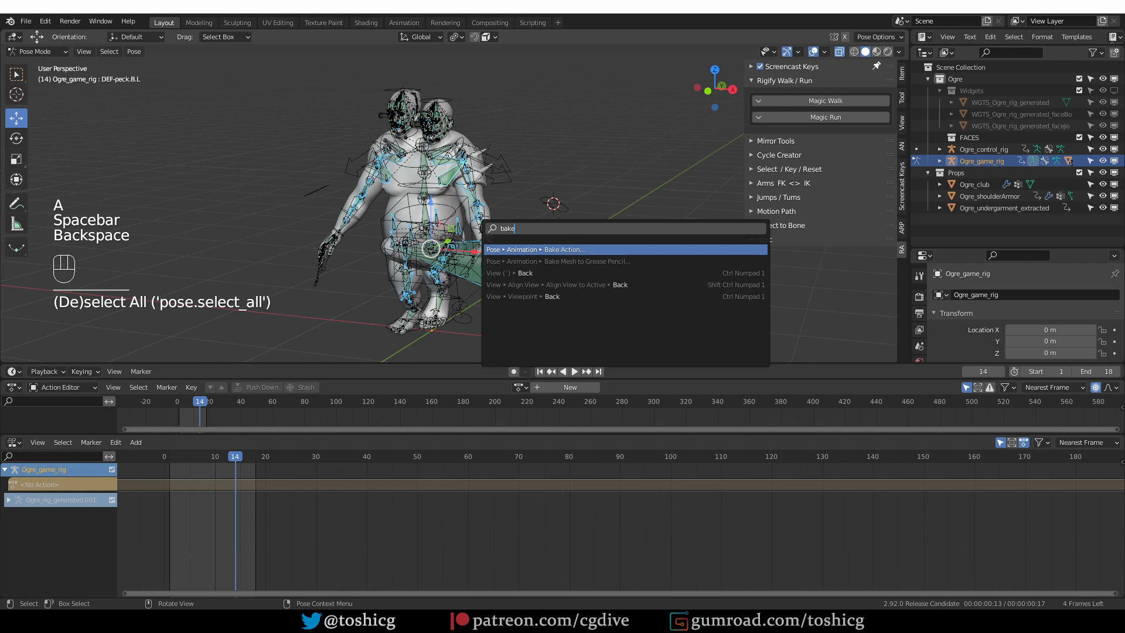
{"action": "key", "text": "Return"}
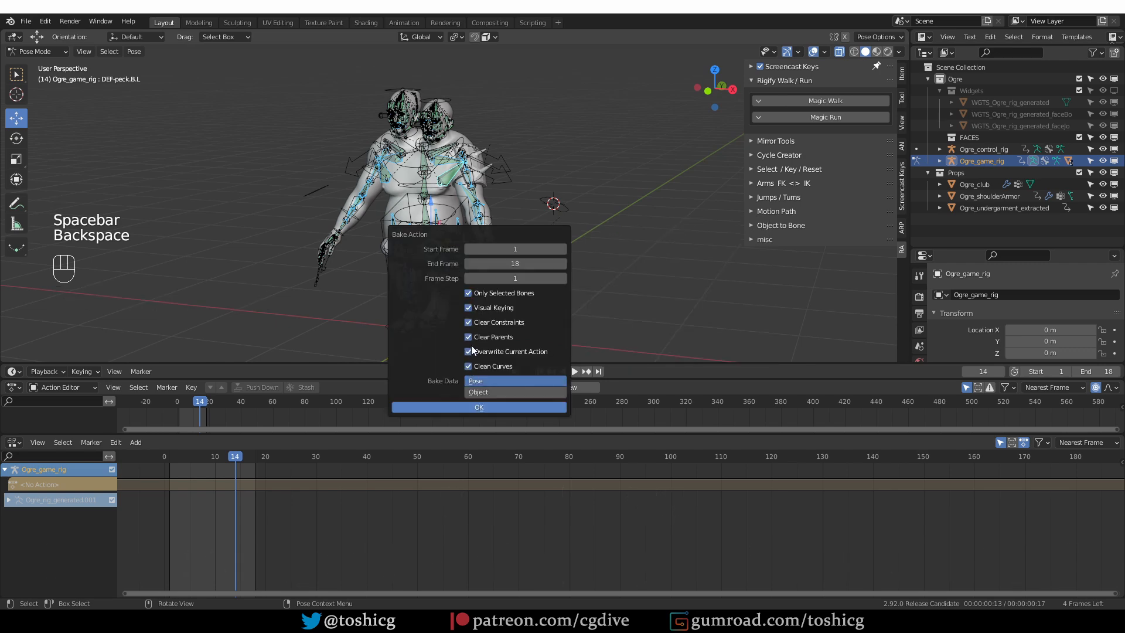
{"action": "left_click", "coordinate": [469, 322]}
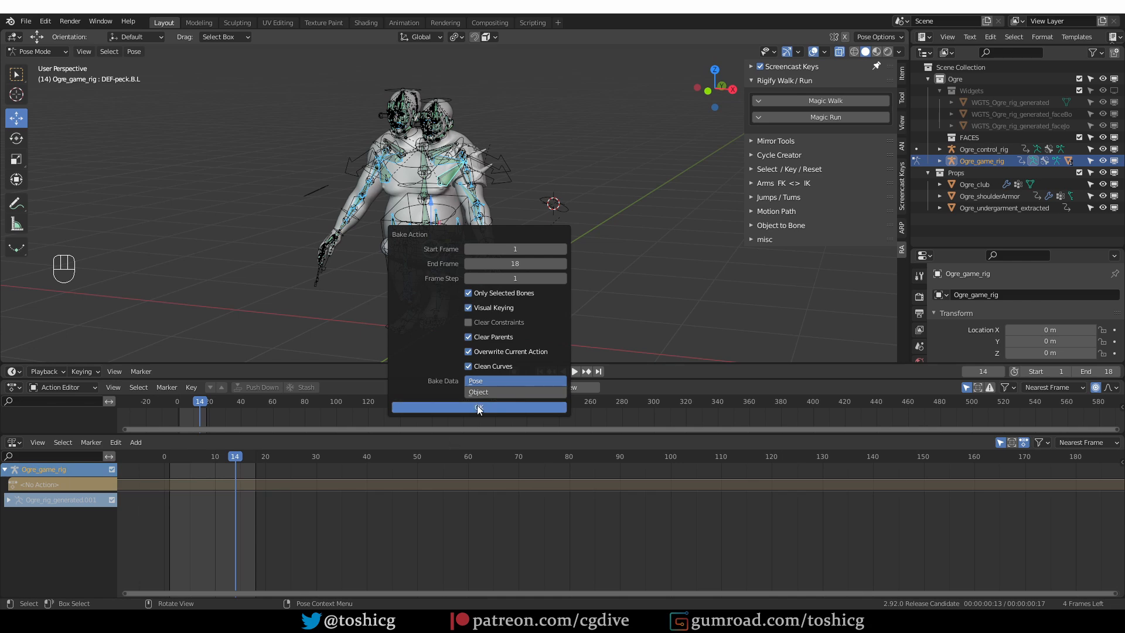
{"action": "left_click", "coordinate": [477, 406]}
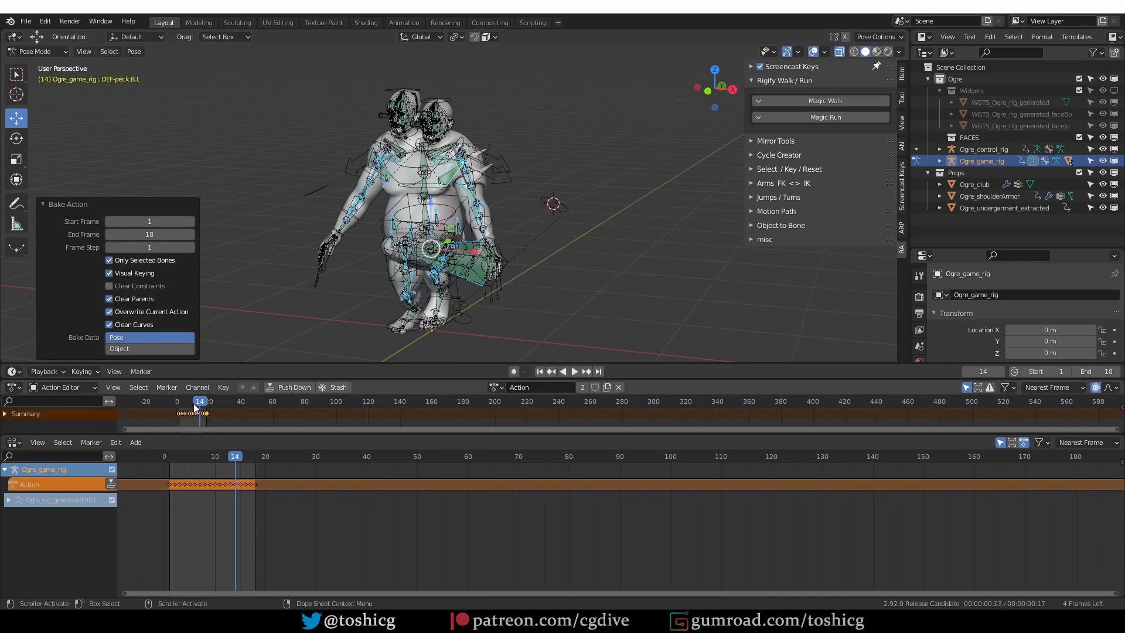
Rename the baked action as ogre_run and push it down onto the game rig's NLA track
{"action": "key", "text": "space"}
{"action": "double_click", "coordinate": [541, 387]}
{"action": "type", "text": "ogre_run"}
{"action": "key", "text": "Return"}
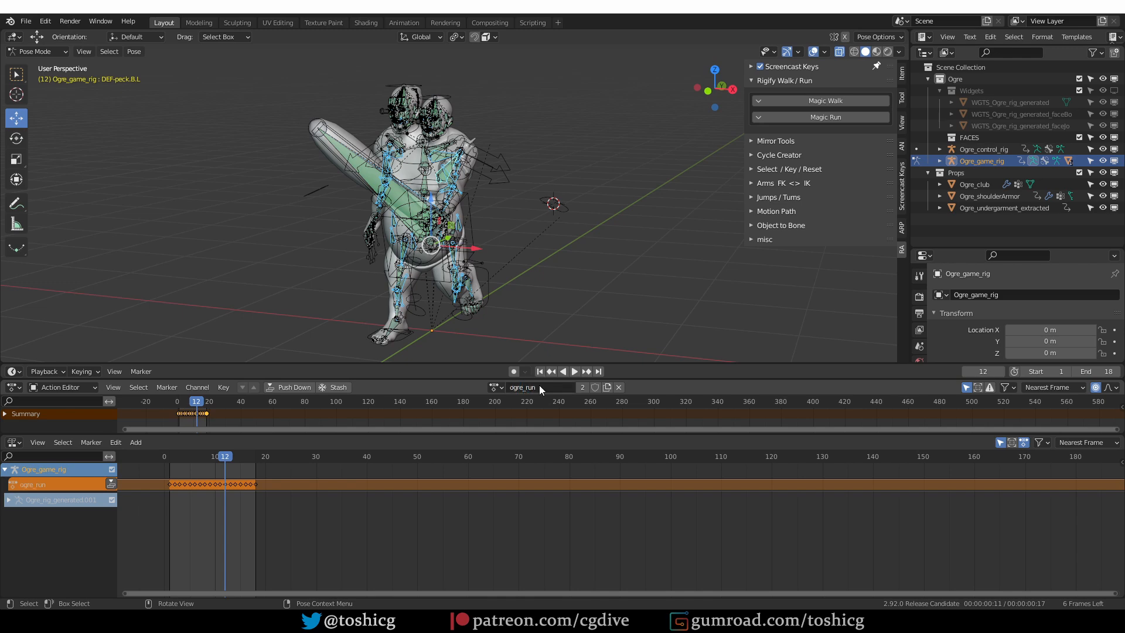
{"action": "left_click", "coordinate": [277, 387]}
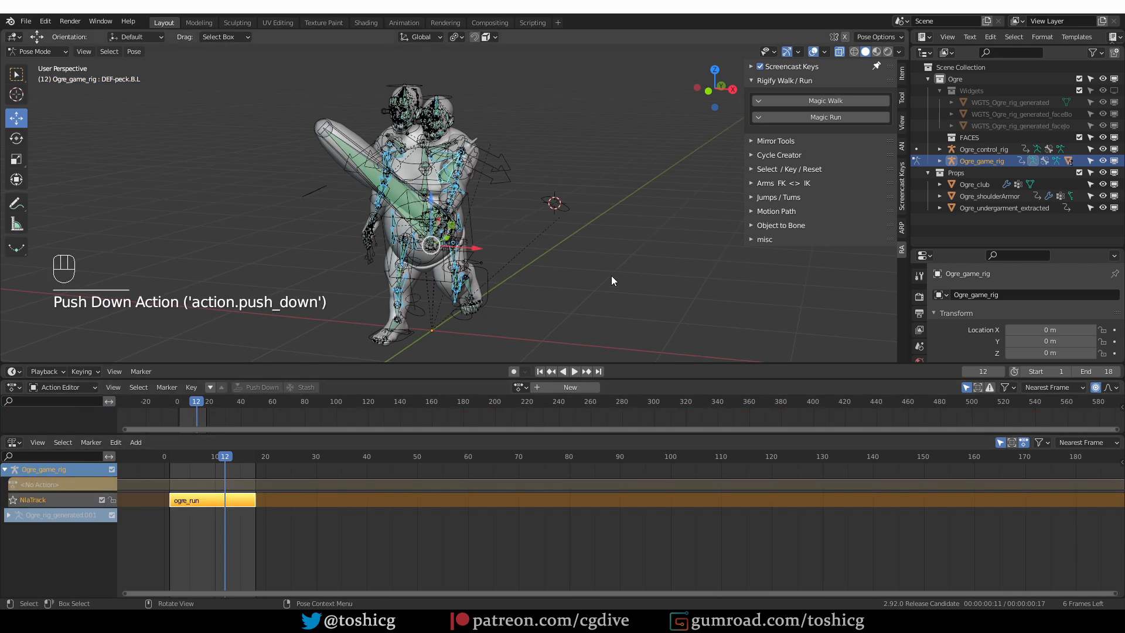
Back in Object Mode, select Ogre_control_rig, mute its run track and enable its walk track, checking the walk in the NLA editor
{"action": "key", "text": "Tab"}
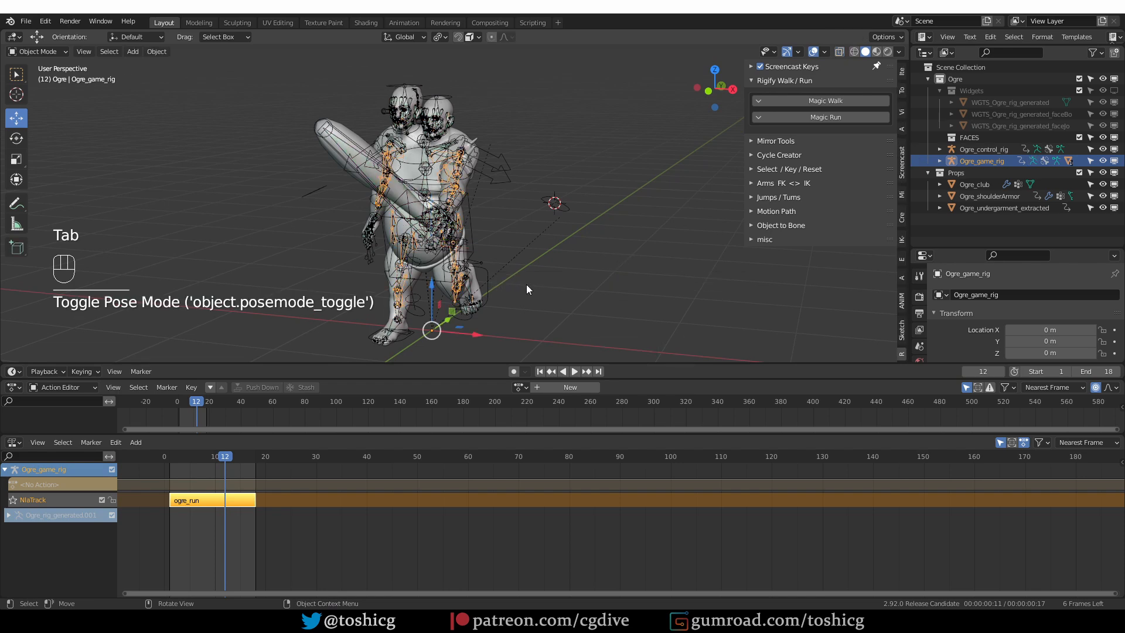
{"action": "left_click", "coordinate": [998, 151]}
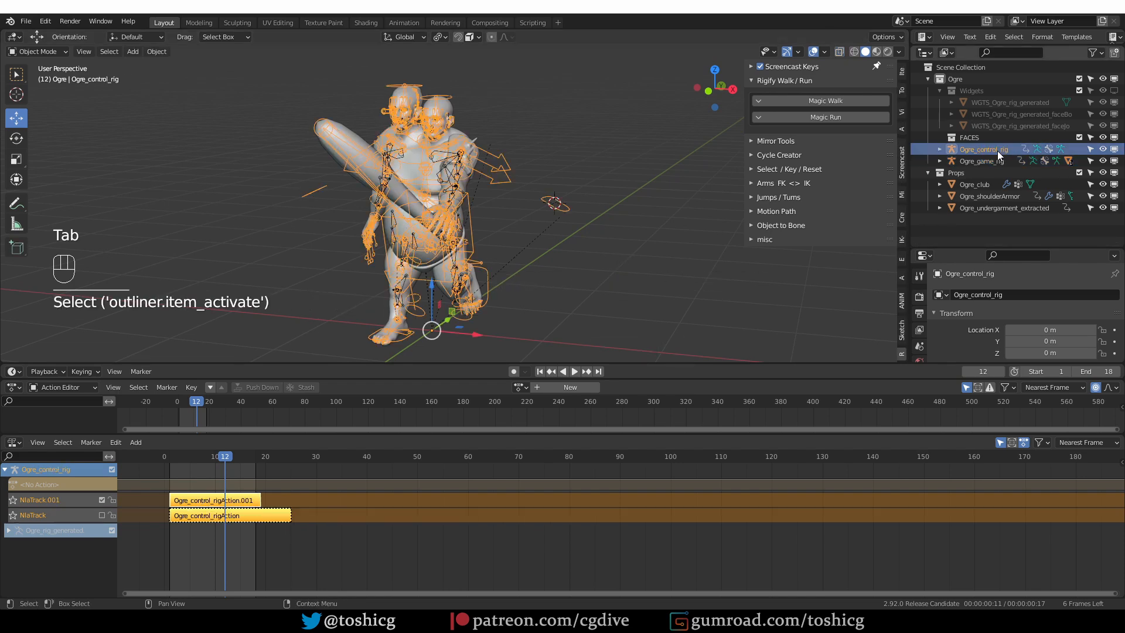
{"action": "left_click", "coordinate": [104, 499]}
{"action": "left_click", "coordinate": [103, 514]}
{"action": "left_click_drag", "start_coordinate": [199, 459], "coordinate": [266, 475]}
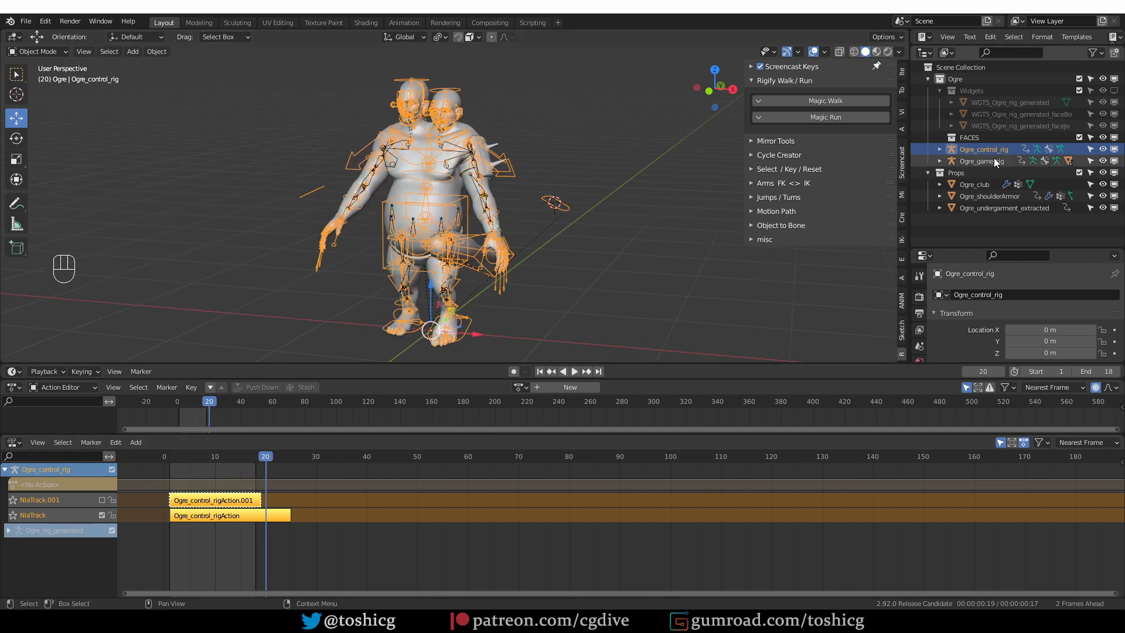
Bake the walk onto all Ogre_game_rig bones for frames 1 to 24, keeping Visual Keying on and Clear Constraints off
{"action": "left_click", "coordinate": [979, 160]}
{"action": "key", "text": "Tab"}
{"action": "key", "text": "a"}
{"action": "key", "text": "space"}
{"action": "type", "text": "bake"}
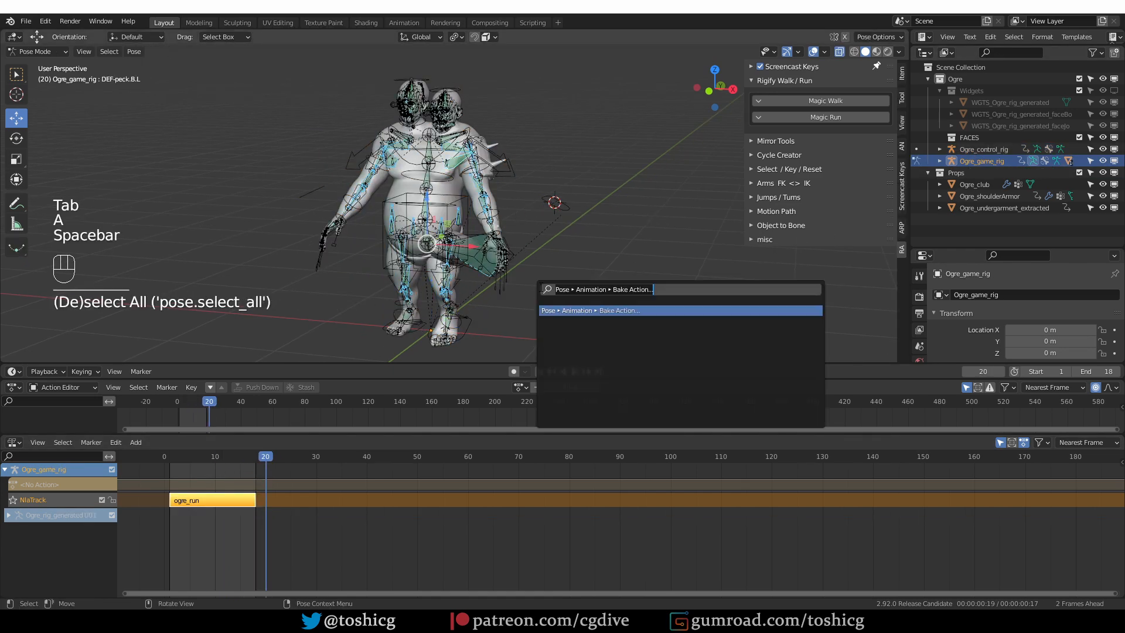
{"action": "key", "text": "Return"}
{"action": "left_click", "coordinate": [644, 341]}
{"action": "type", "text": "24"}
{"action": "key", "text": "Return"}
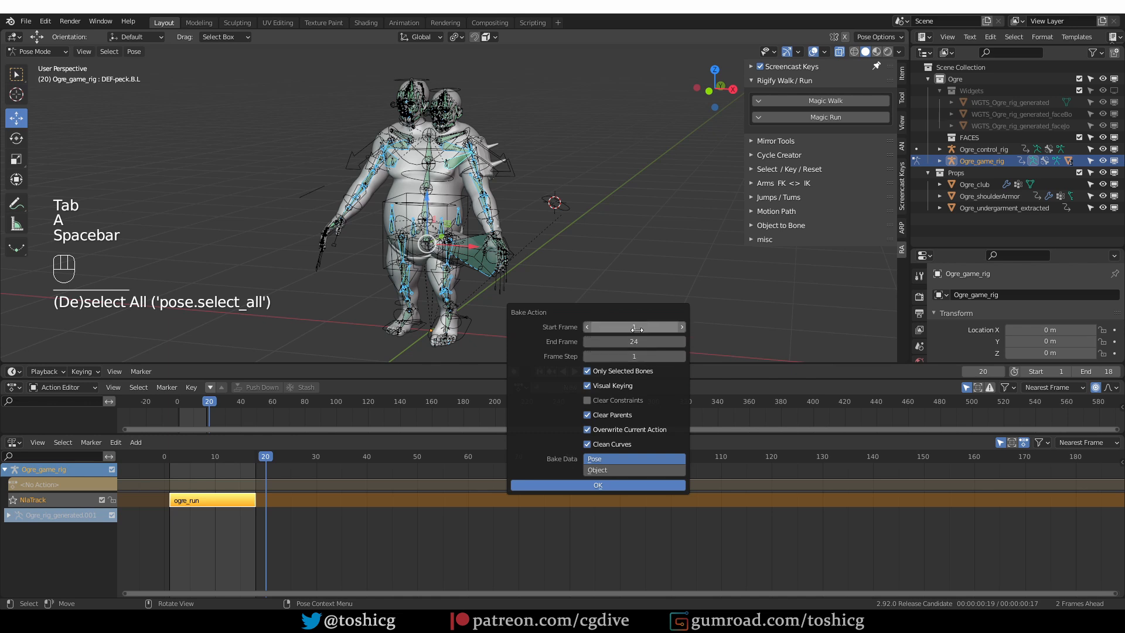
{"action": "left_click", "coordinate": [620, 486]}
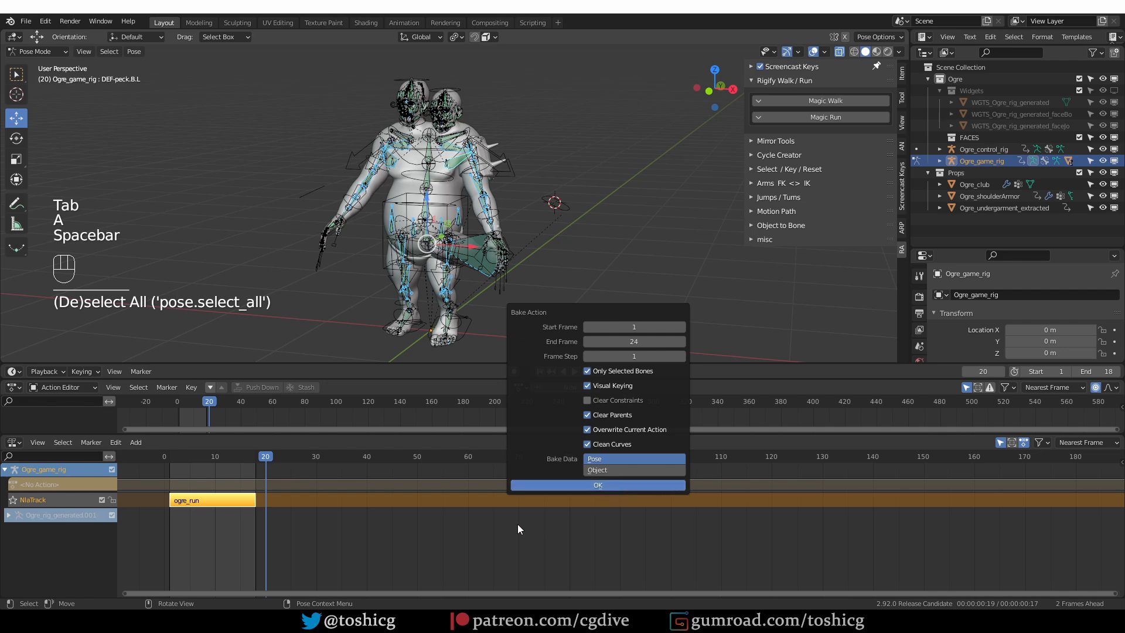
{"action": "left_click", "coordinate": [598, 486]}
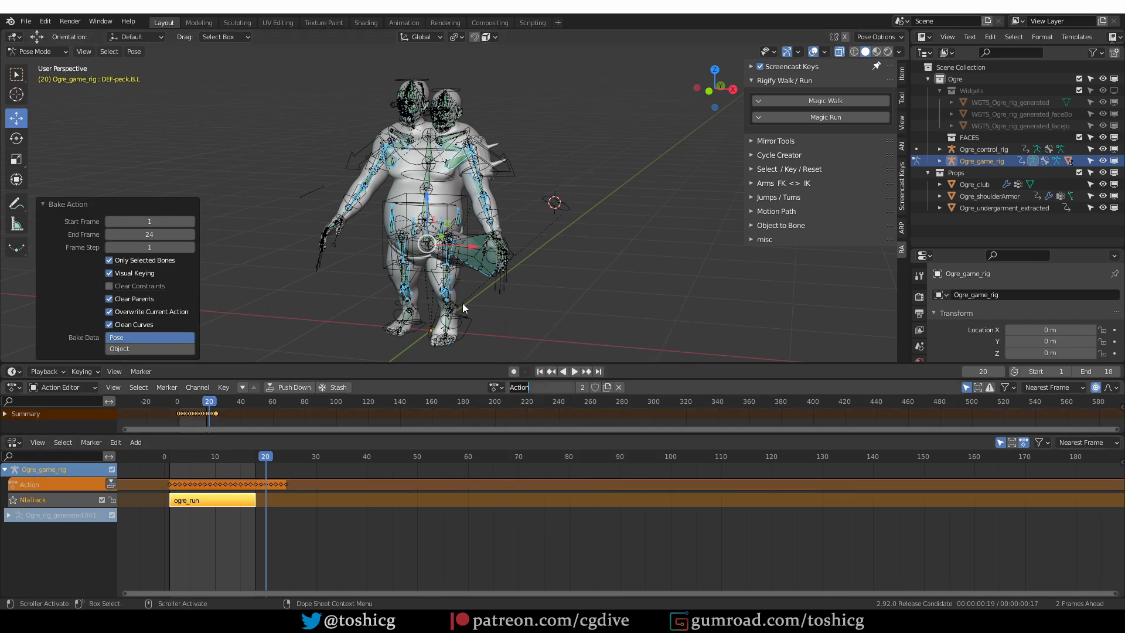
Rename the baked walk action as ogre_walk and push it down onto its own NLA track
{"action": "key", "text": "Escape"}
{"action": "key", "text": "space"}
{"action": "key", "text": "space"}
{"action": "left_click", "coordinate": [537, 388]}
{"action": "type", "text": "ogre_walk"}
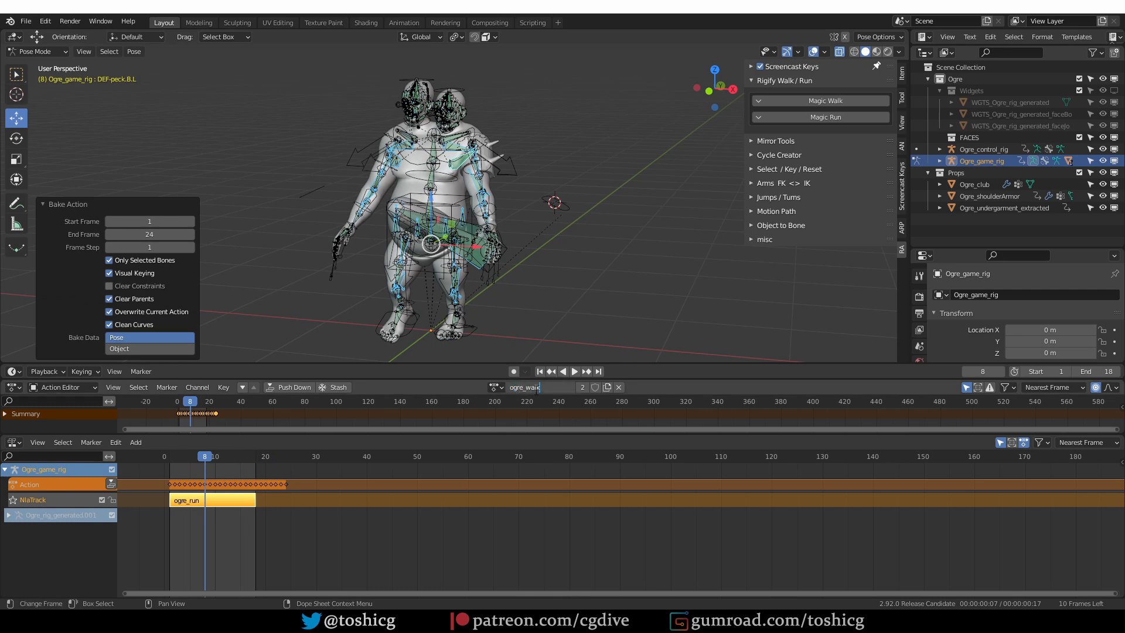
{"action": "key", "text": "Return"}
{"action": "left_click", "coordinate": [293, 387]}
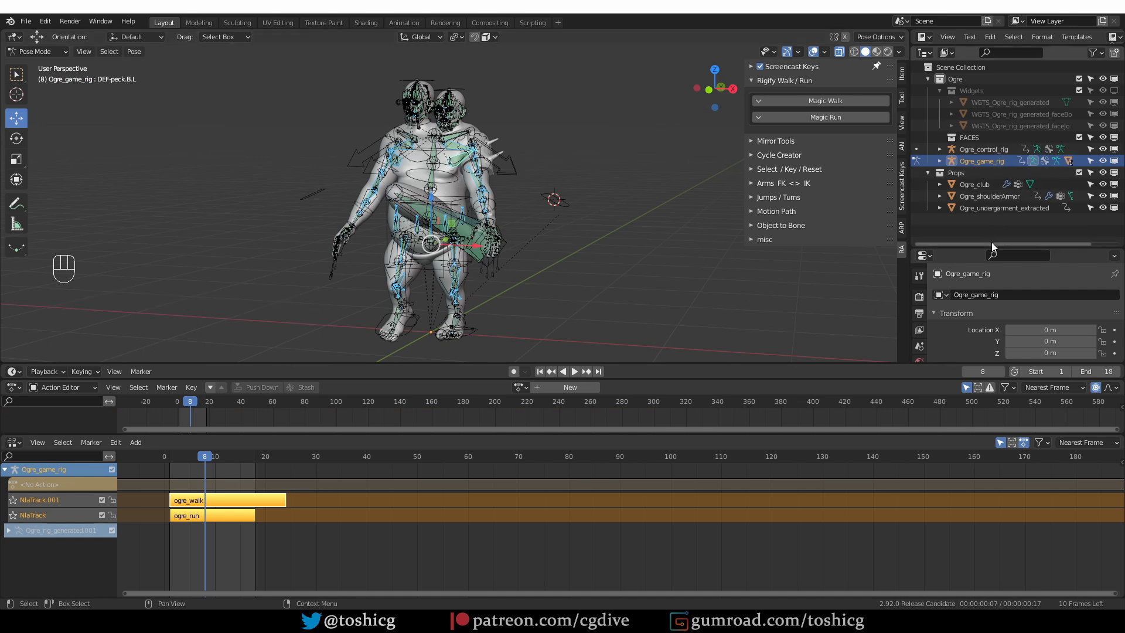
Enlarge the Properties editor, show the bone constraints, and disable the Copy Transforms constraint on all game rig bones
{"action": "left_click_drag", "start_coordinate": [993, 245], "coordinate": [994, 70]}
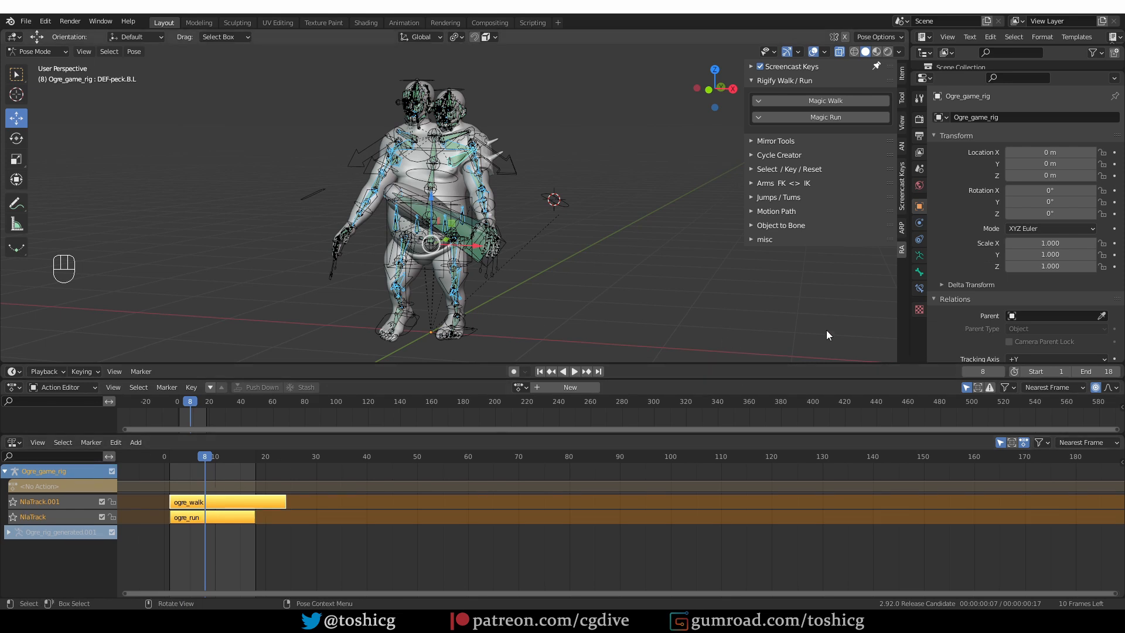
{"action": "left_click", "coordinate": [920, 288]}
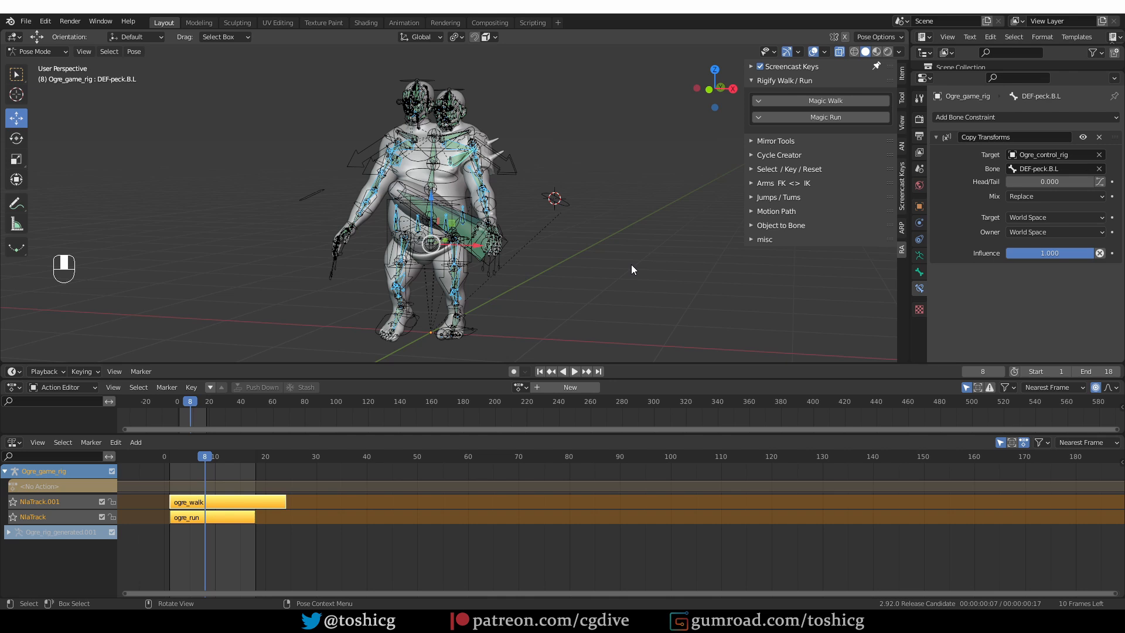
{"action": "middle_click_drag", "start_coordinate": [553, 218], "coordinate": [543, 215]}
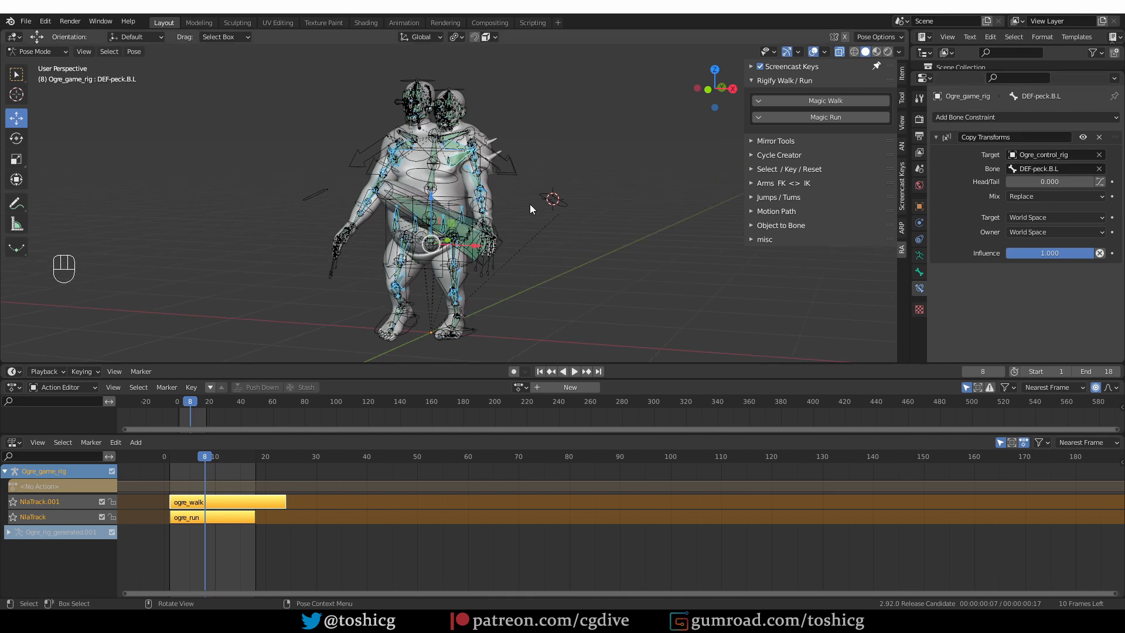
{"action": "key", "text": "a"}
{"action": "key", "text": "alt+a"}
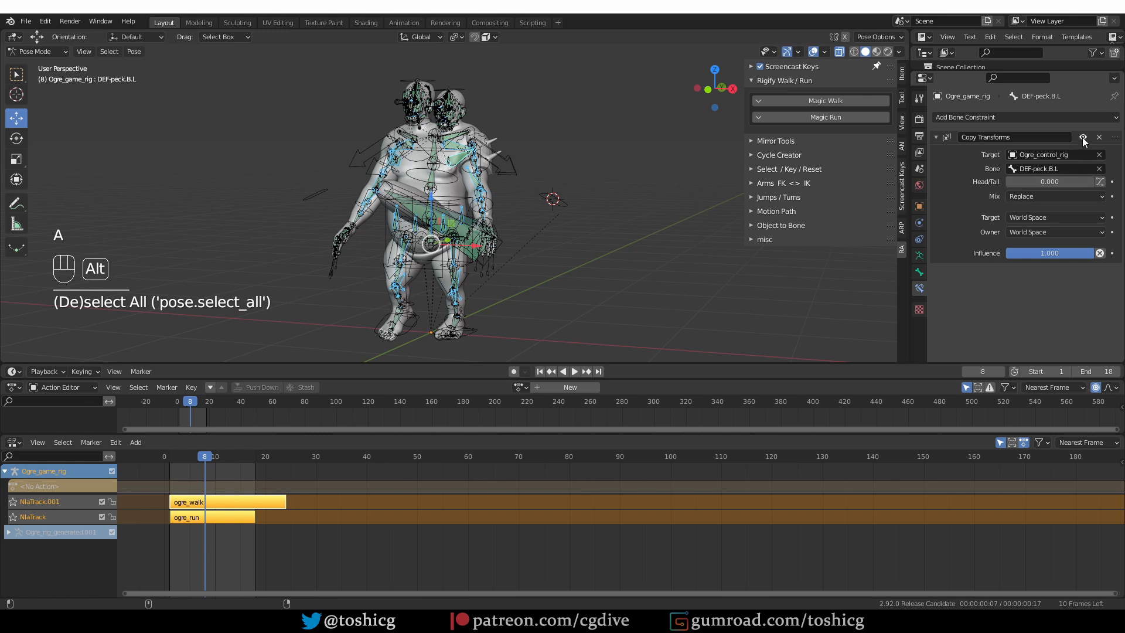
{"action": "left_click", "coordinate": [1083, 137]}
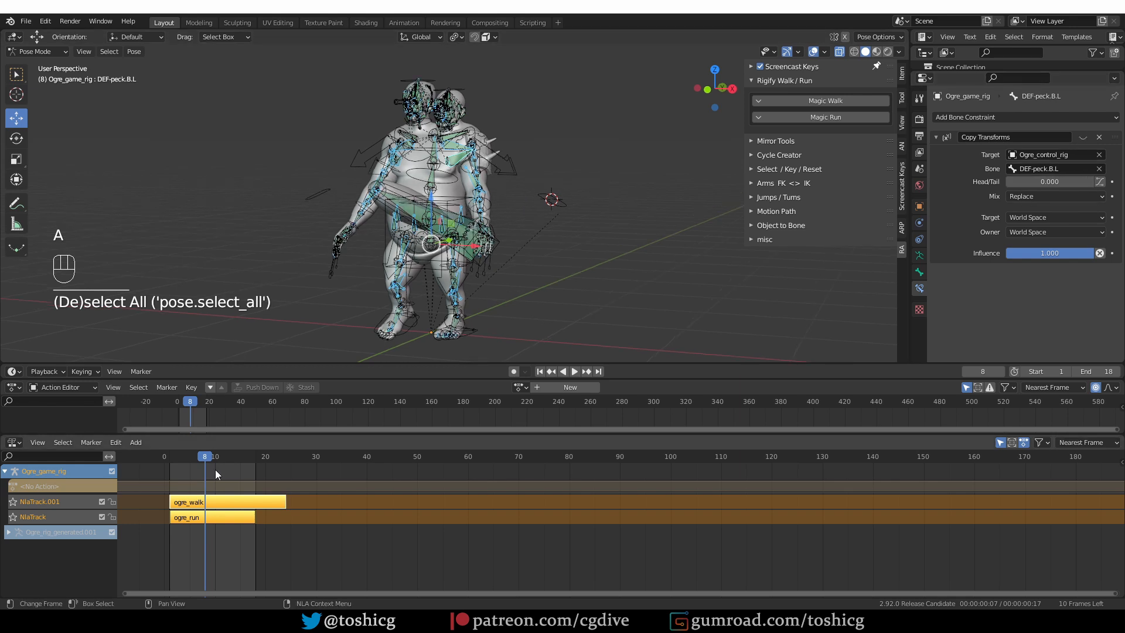
Solo the ogre_walk track and play back the baked walk on the game rig
{"action": "left_click", "coordinate": [13, 503]}
{"action": "key", "text": "shift+space"}
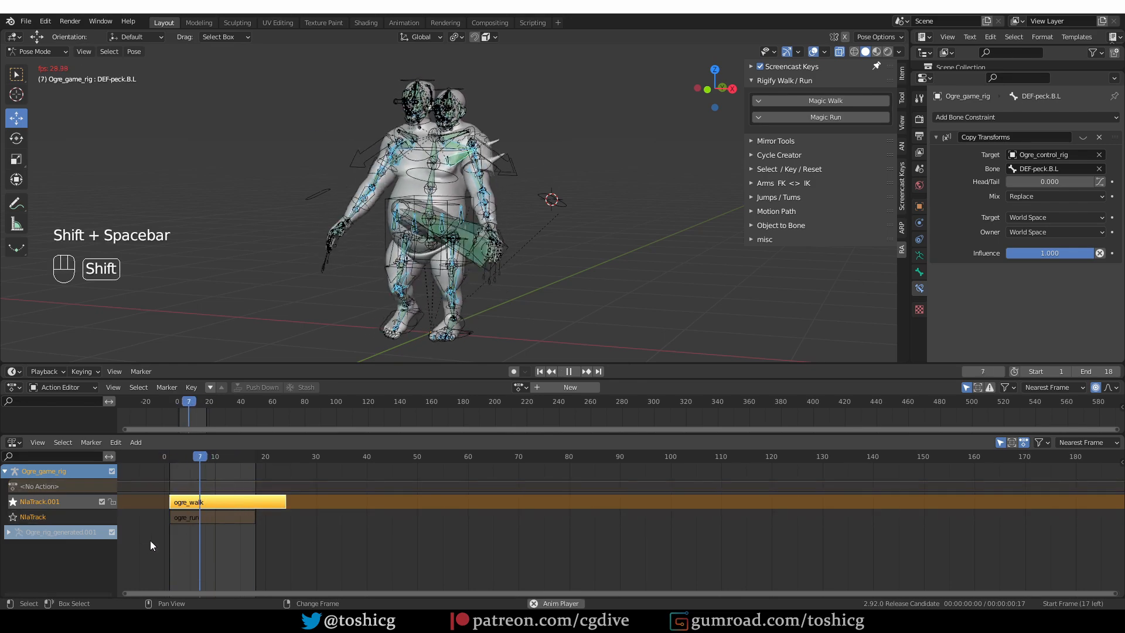
{"action": "key", "text": "shift+space"}
Solo the ogre_run track, play back the baked run from several angles, and enlarge the Outliner
{"action": "left_click", "coordinate": [13, 517]}
{"action": "left_click_drag", "start_coordinate": [211, 459], "coordinate": [177, 463]}
{"action": "key", "text": "shift+space"}
{"action": "key", "text": "shift+space"}
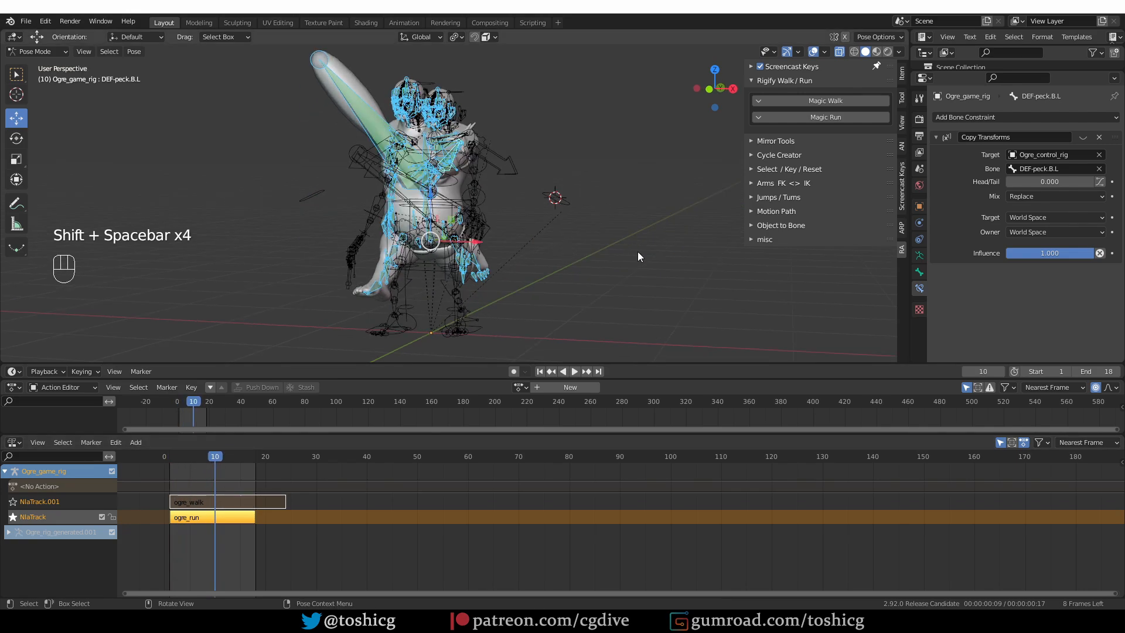
{"action": "left_click_drag", "start_coordinate": [1008, 73], "coordinate": [978, 133]}
{"action": "scroll", "coordinate": [432, 276], "scroll_direction": "up", "scroll_amount": 1}
{"action": "middle_click_drag", "start_coordinate": [432, 276], "coordinate": [376, 280]}
{"action": "key", "text": "shift+space"}
{"action": "mouse_move", "coordinate": [388, 205]}
{"action": "middle_mouse_down"}
{"action": "mouse_move", "coordinate": [441, 198]}
{"action": "mouse_move", "coordinate": [398, 209]}
{"action": "middle_mouse_up"}
{"action": "key", "text": "shift+space"}
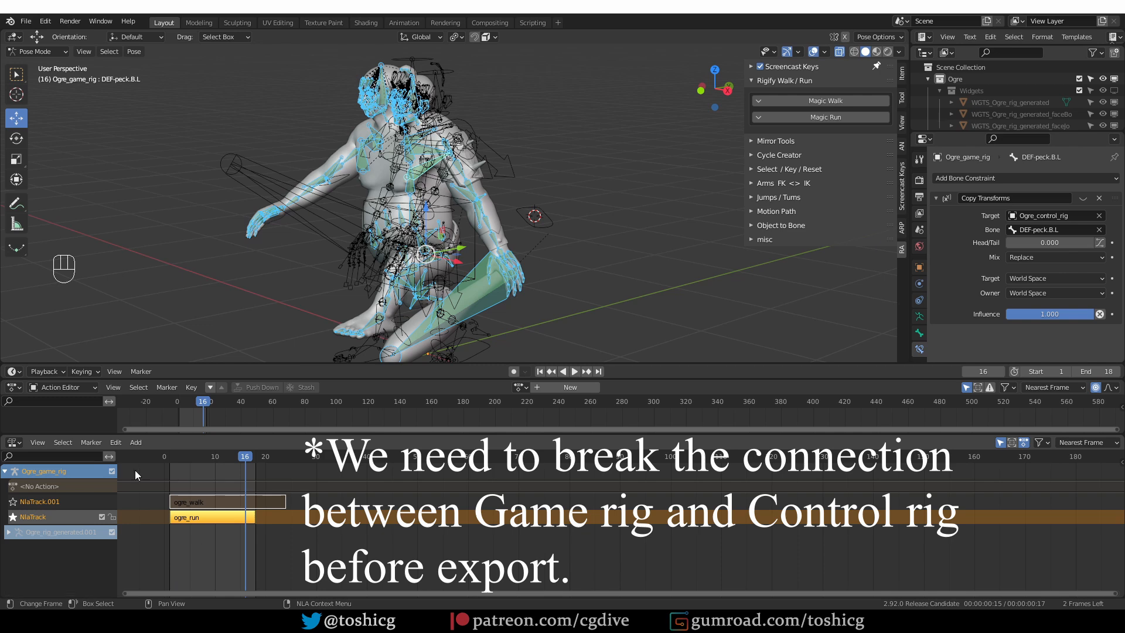
Turn off solo on the ogre_run NLA track of the game rig
{"action": "left_click", "coordinate": [12, 516]}
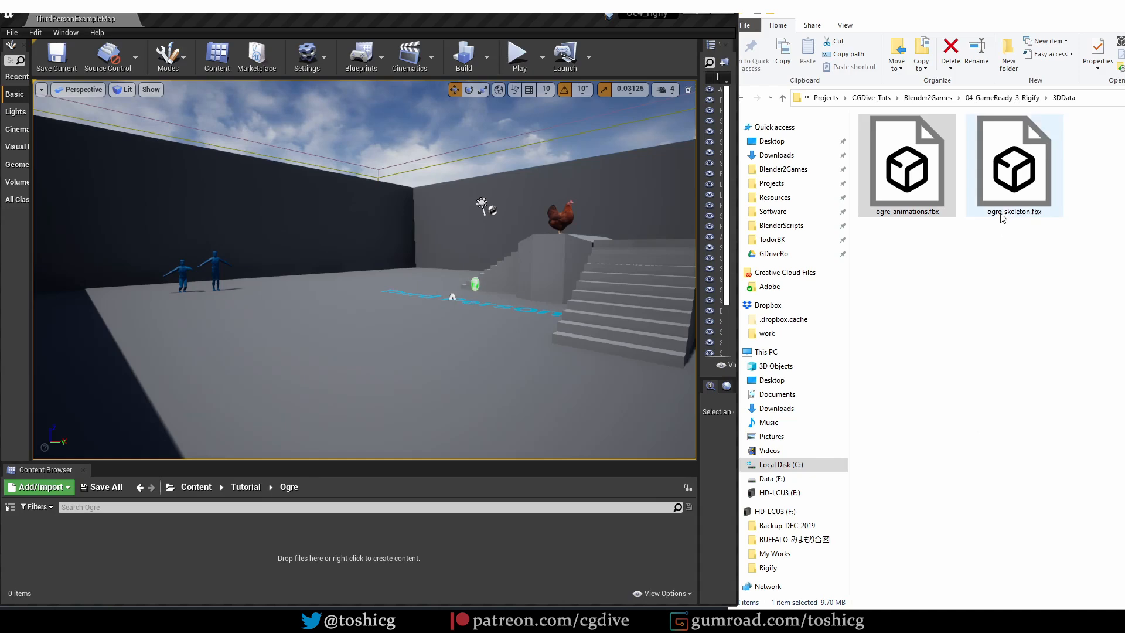
Switch to Unreal Editor and import ogre_skeleton.fbx into Content/Tutorial/Ogre as a skeletal mesh with no existing skeleton assigned
{"action": "left_click_drag", "start_coordinate": [1003, 202], "coordinate": [396, 554]}
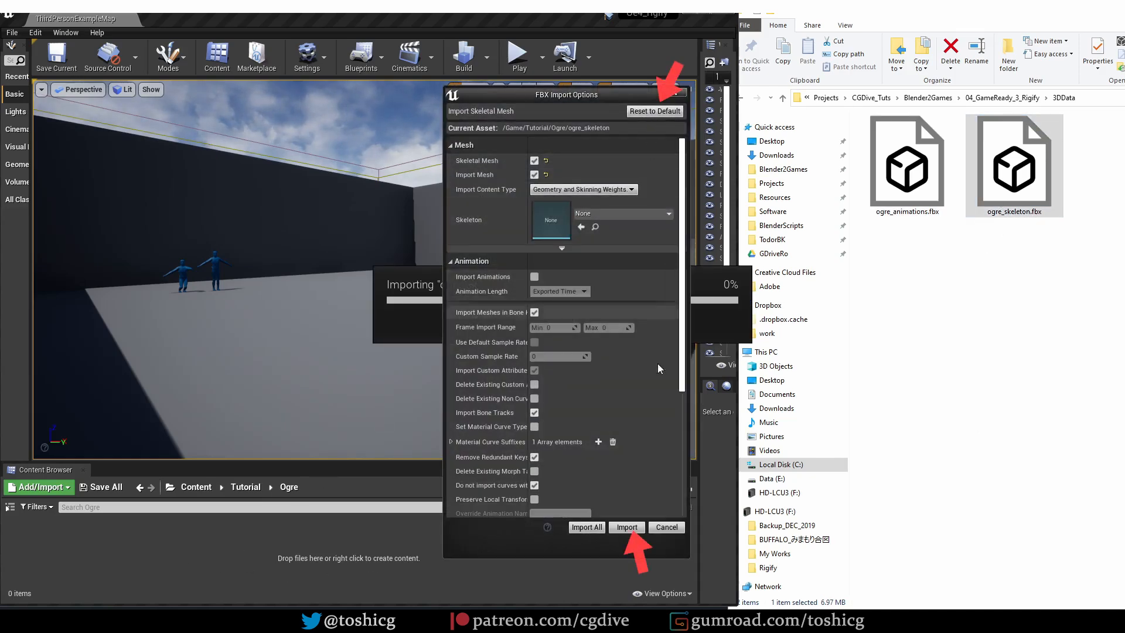
{"action": "left_click", "coordinate": [638, 527]}
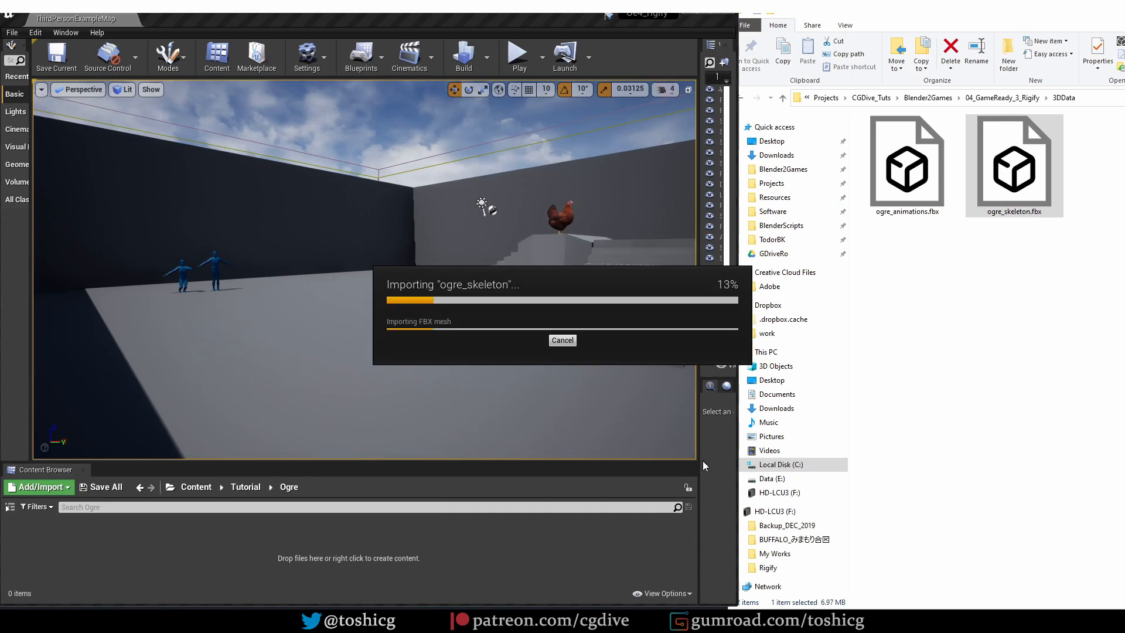
Import ogre_animations.fbx into the Ogre folder using the ogre_skeleton_Skeleton skeleton, with Import Animations enabled
{"action": "left_click_drag", "start_coordinate": [927, 185], "coordinate": [355, 542]}
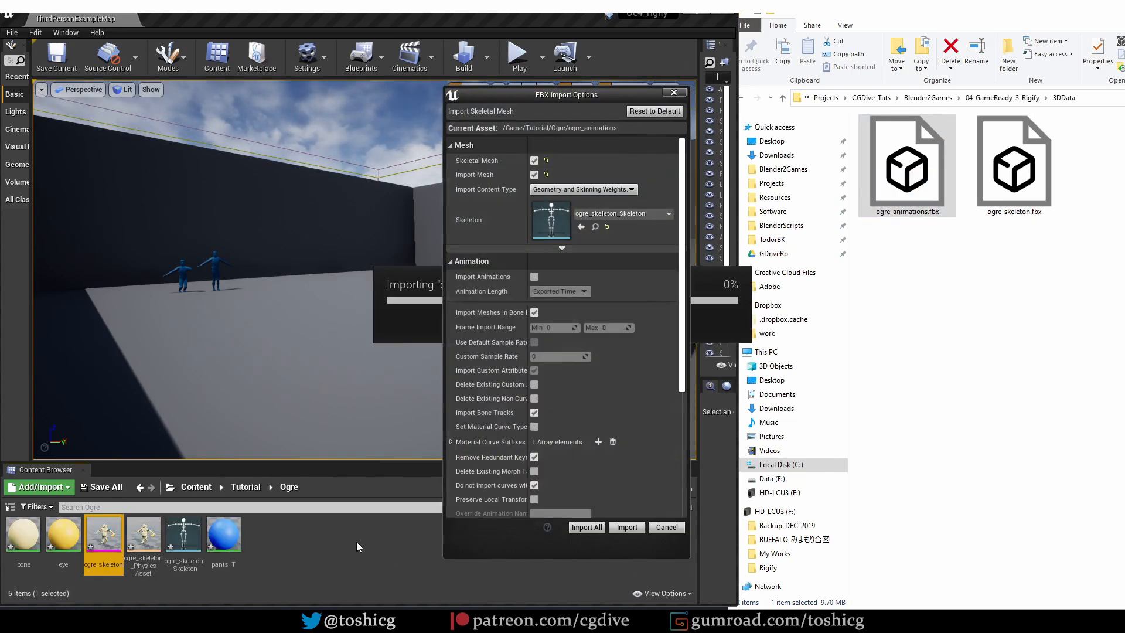
{"action": "left_click", "coordinate": [535, 277]}
{"action": "left_click", "coordinate": [626, 526]}
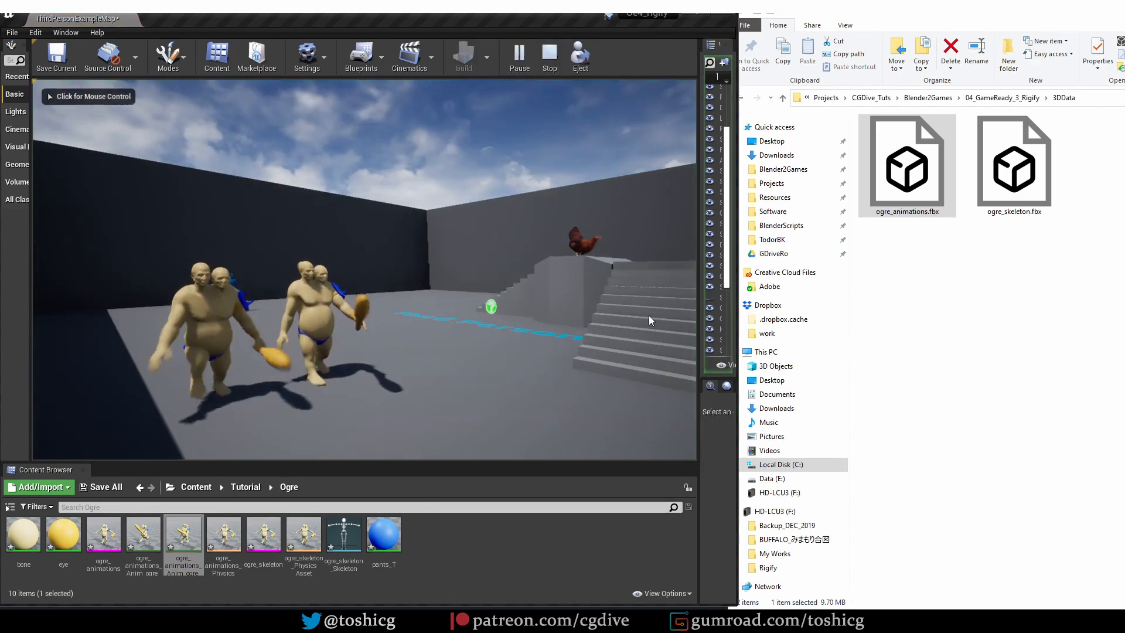
Examine the walking and running ogres in the playing level, full screen and from several angles, and end the play session
{"action": "left_click", "coordinate": [659, 322]}
{"action": "key", "text": "shift+F1"}
{"action": "key", "text": "F11"}
{"action": "left_click", "coordinate": [493, 295]}
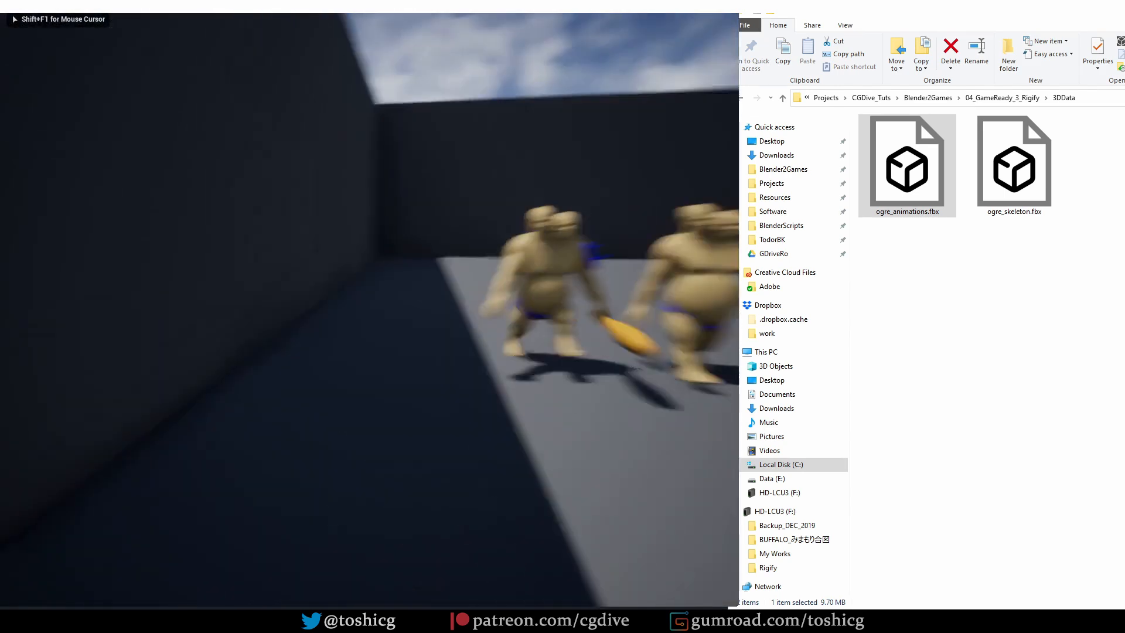
{"action": "key", "text": "w"}
{"action": "key", "text": "a"}
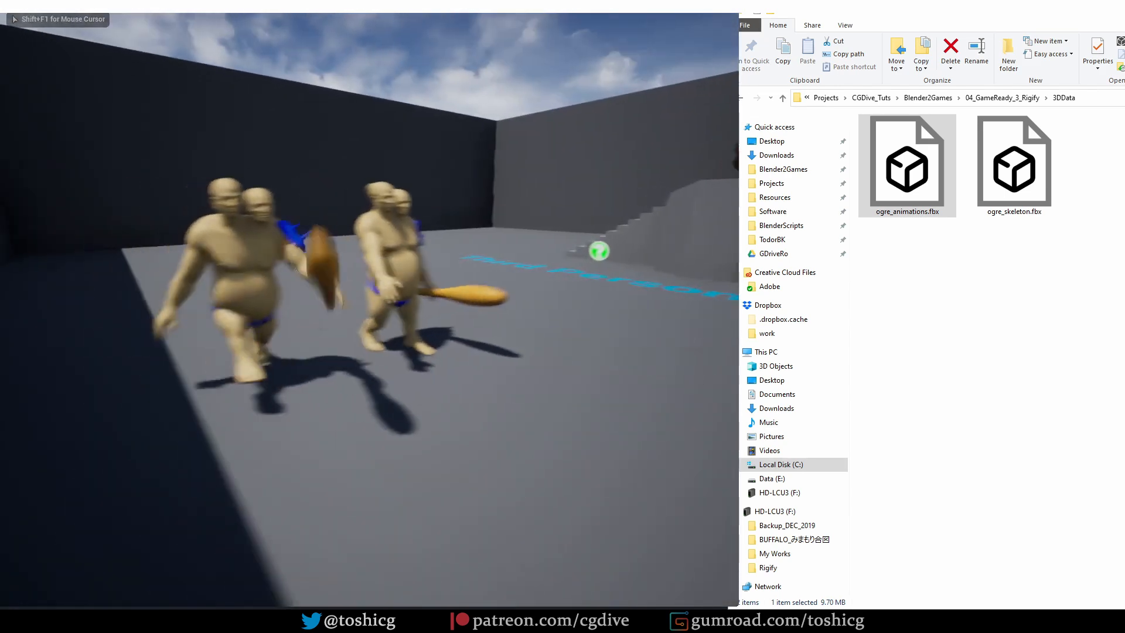
{"action": "key", "text": "d"}
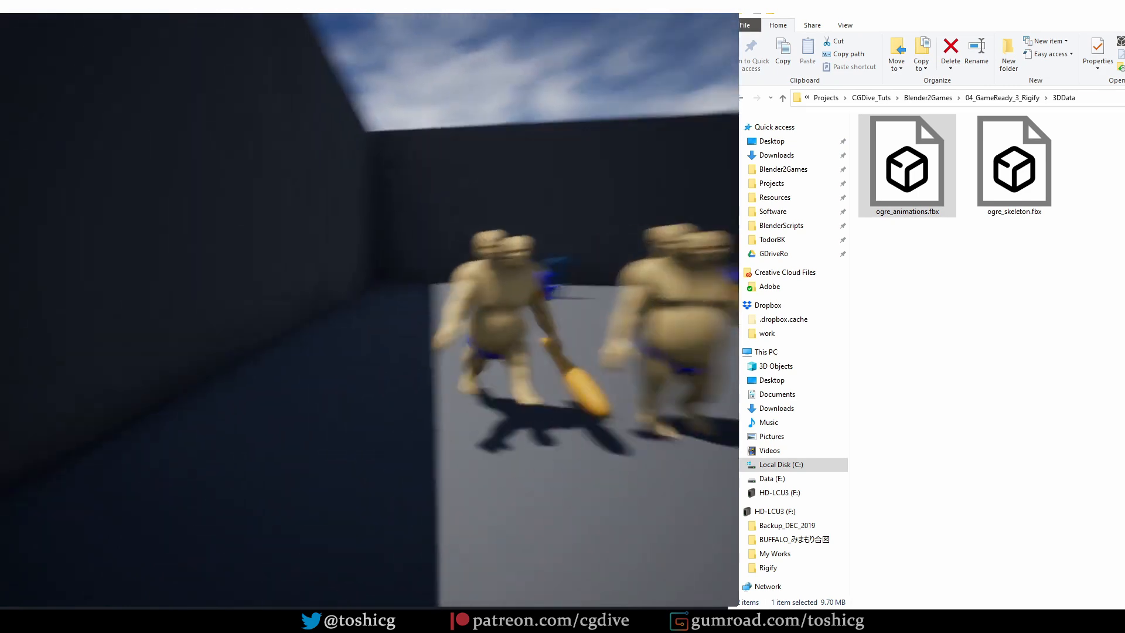
{"action": "key", "text": "d"}
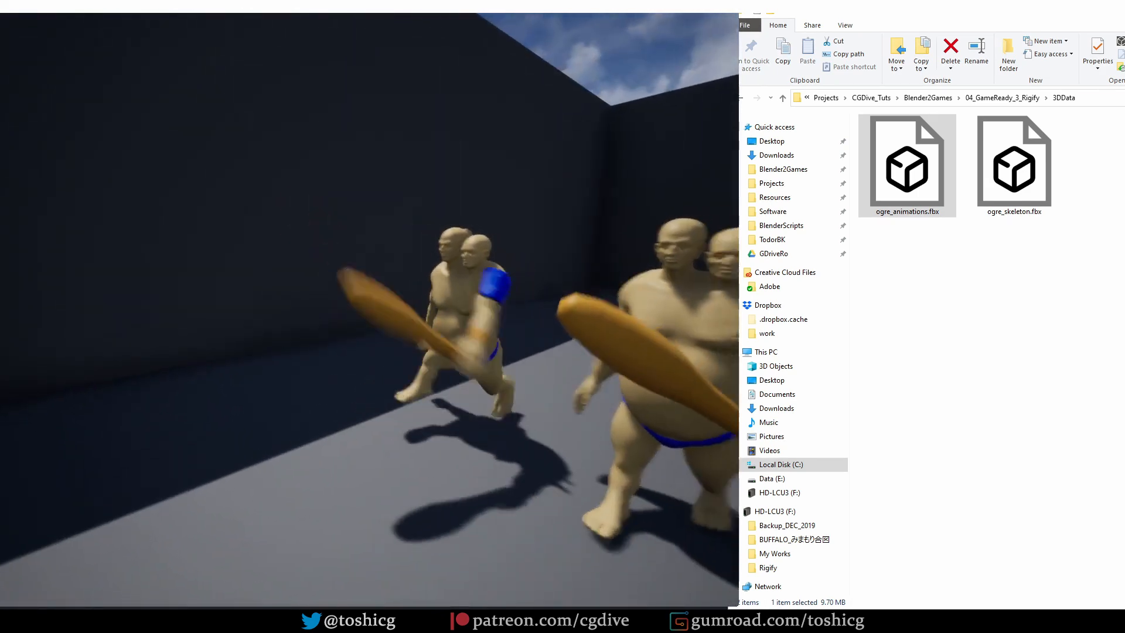
{"action": "key", "text": "s"}
{"action": "key", "text": "Escape"}
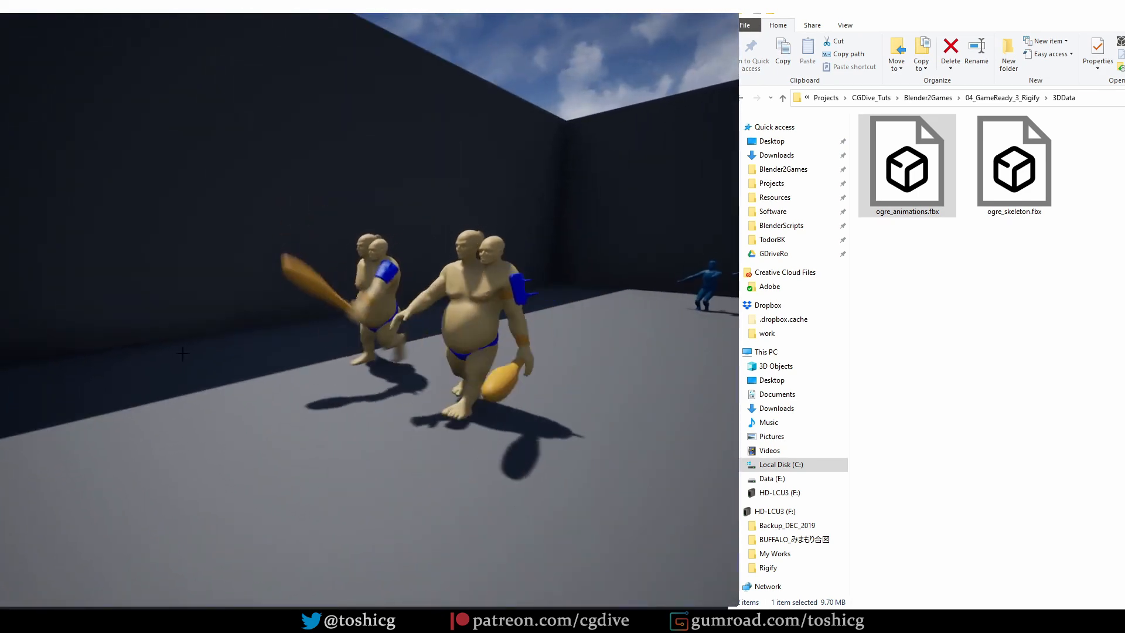